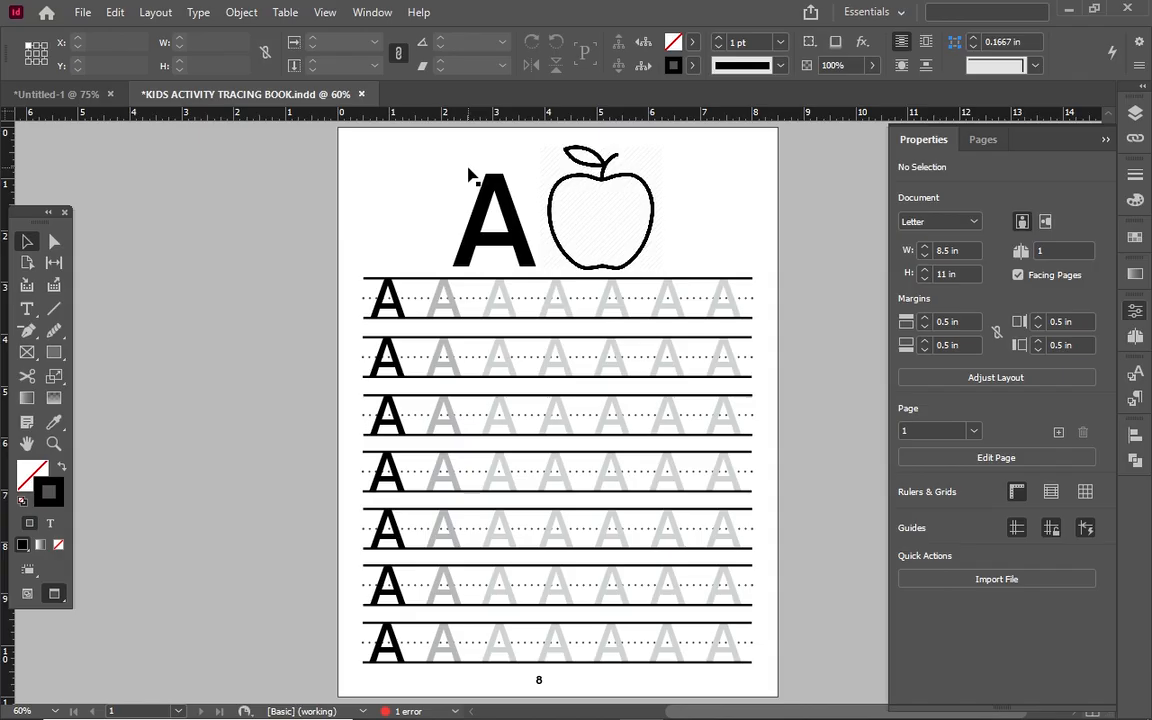
# Step: Start a new Letter-size print document and set all four margins to 0.75 in
pyautogui.hotkey('ctrl', 'n')
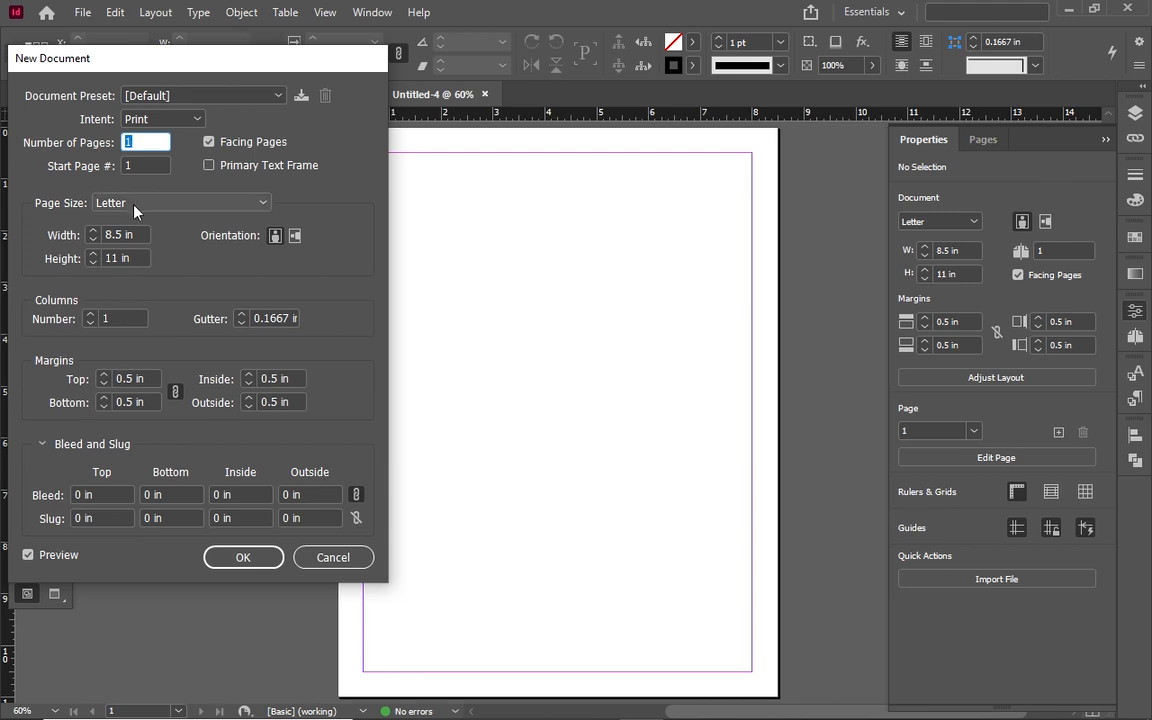
pyautogui.click(102, 376)
pyautogui.click(102, 376)
pyautogui.click(102, 376)
pyautogui.click(102, 376)
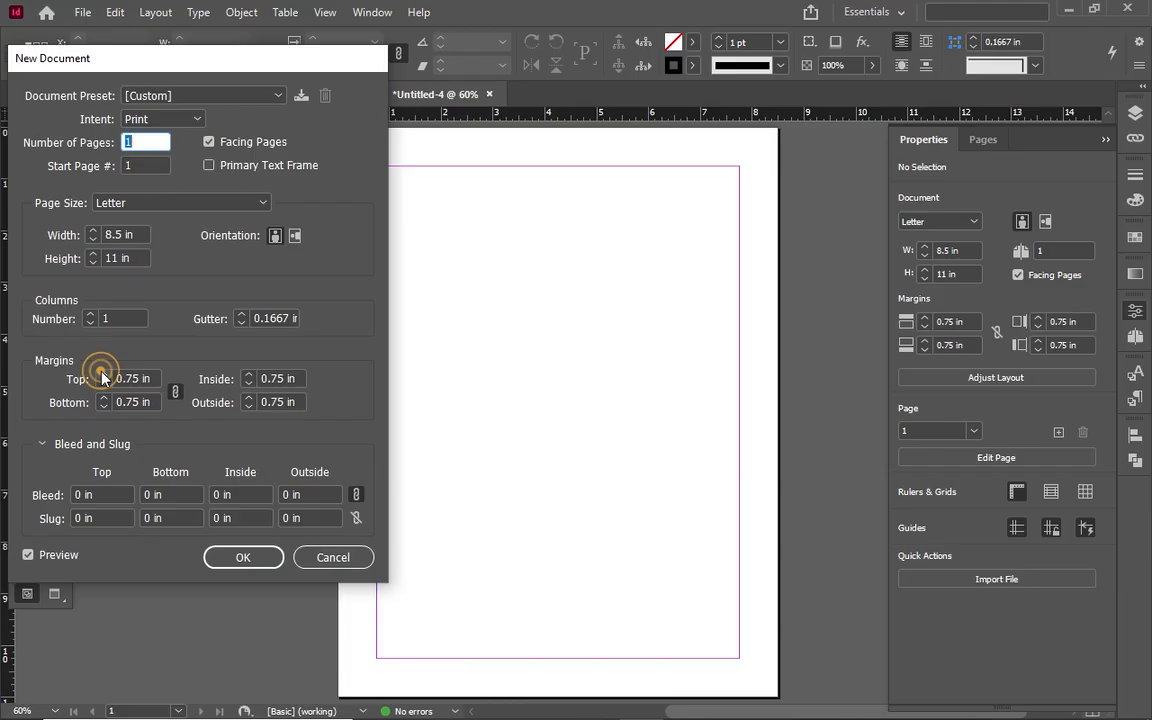
# Step: Unlink the new document's margins and set only the top margin to 0.5 in
pyautogui.click(175, 390)
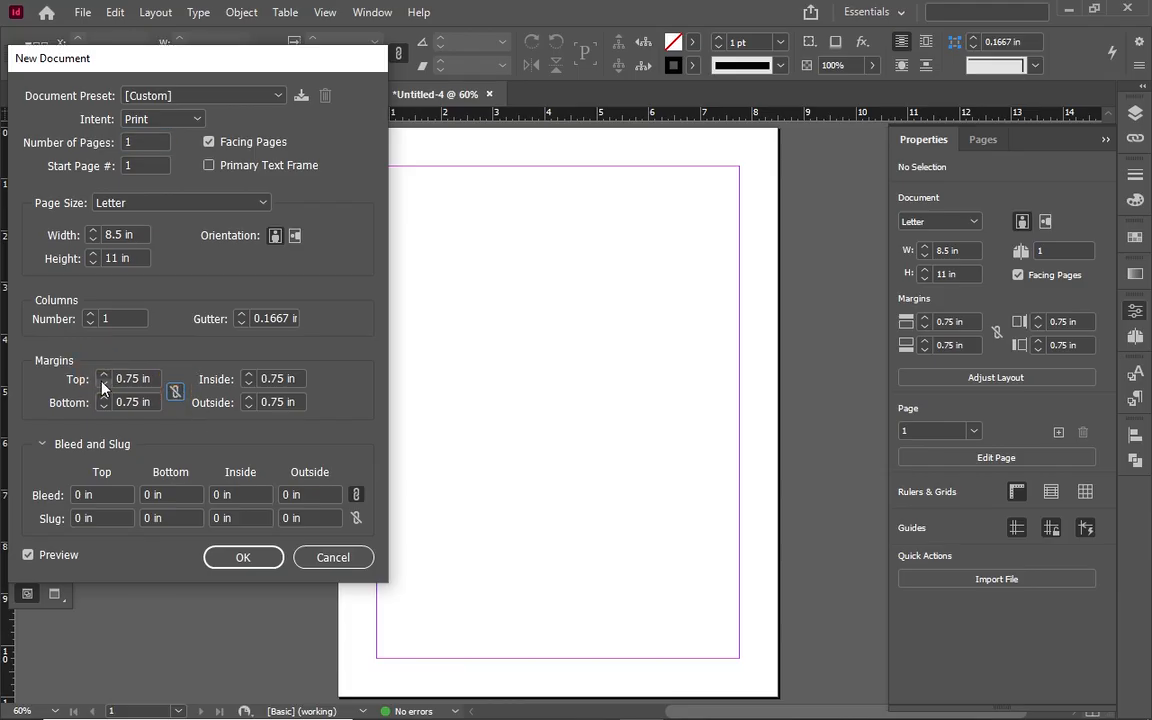
pyautogui.click(102, 385)
pyautogui.click(102, 385)
pyautogui.click(102, 385)
pyautogui.click(102, 385)
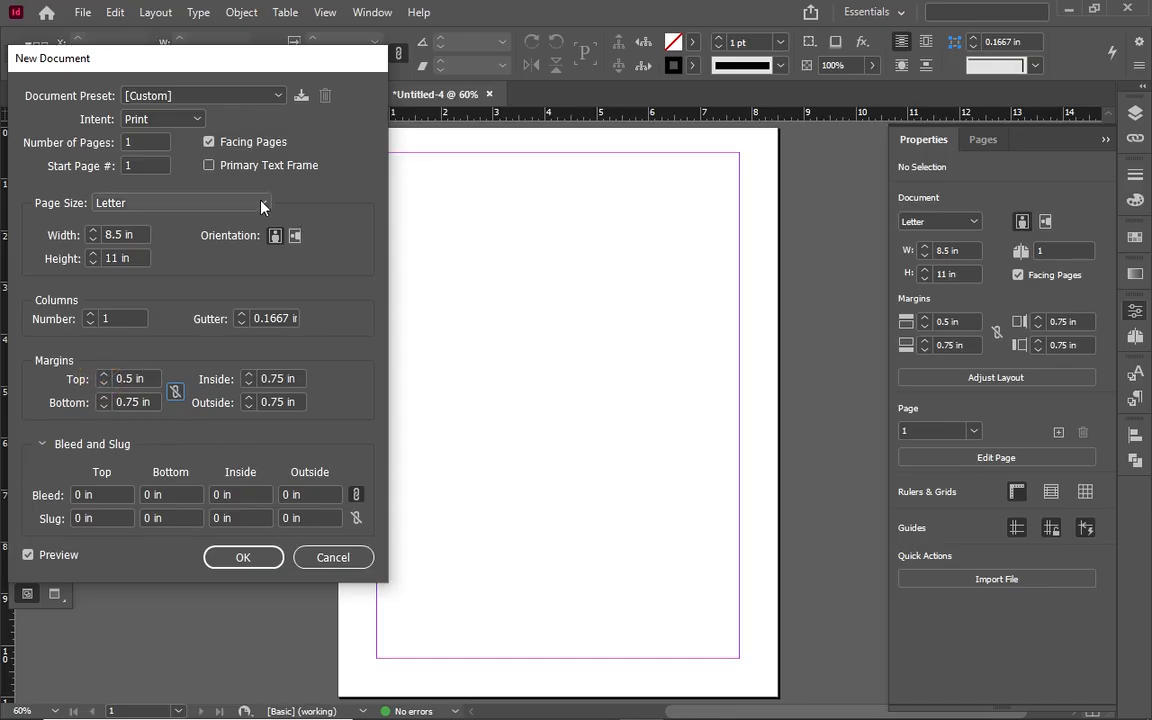
# Step: Turn off facing pages, set the bleed to 0.125 in on all sides, and create the document
pyautogui.click(208, 143)
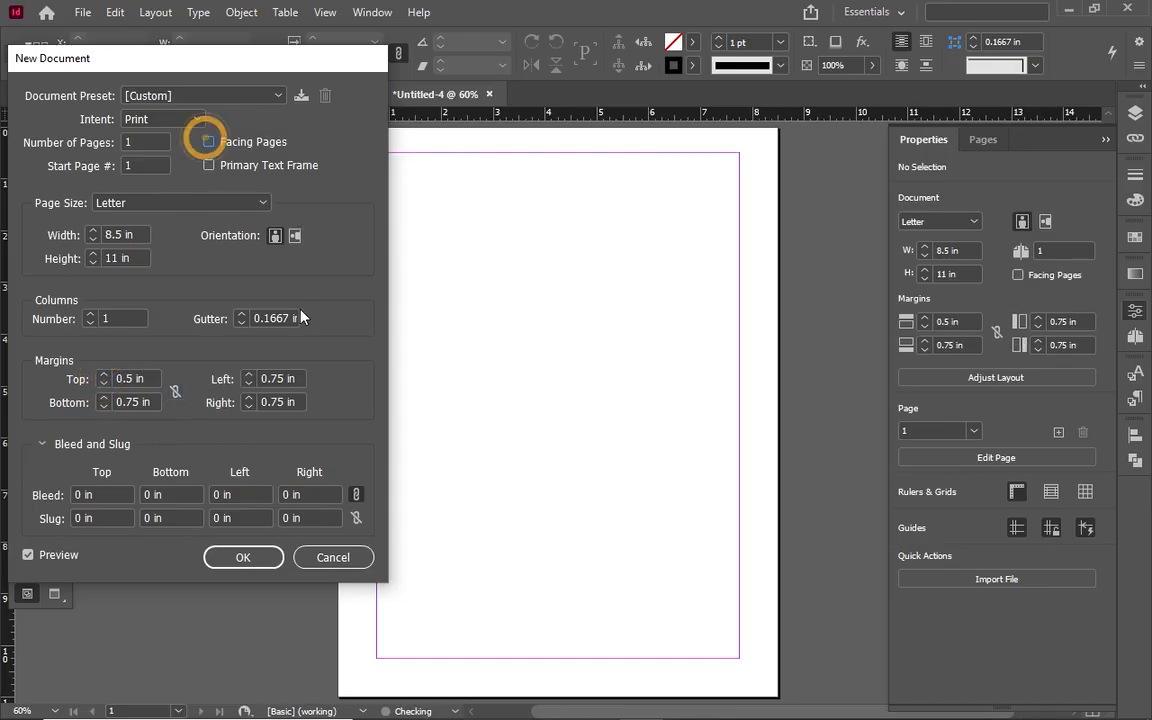
pyautogui.click(80, 495)
pyautogui.doubleClick(80, 495)
pyautogui.write('0.125')
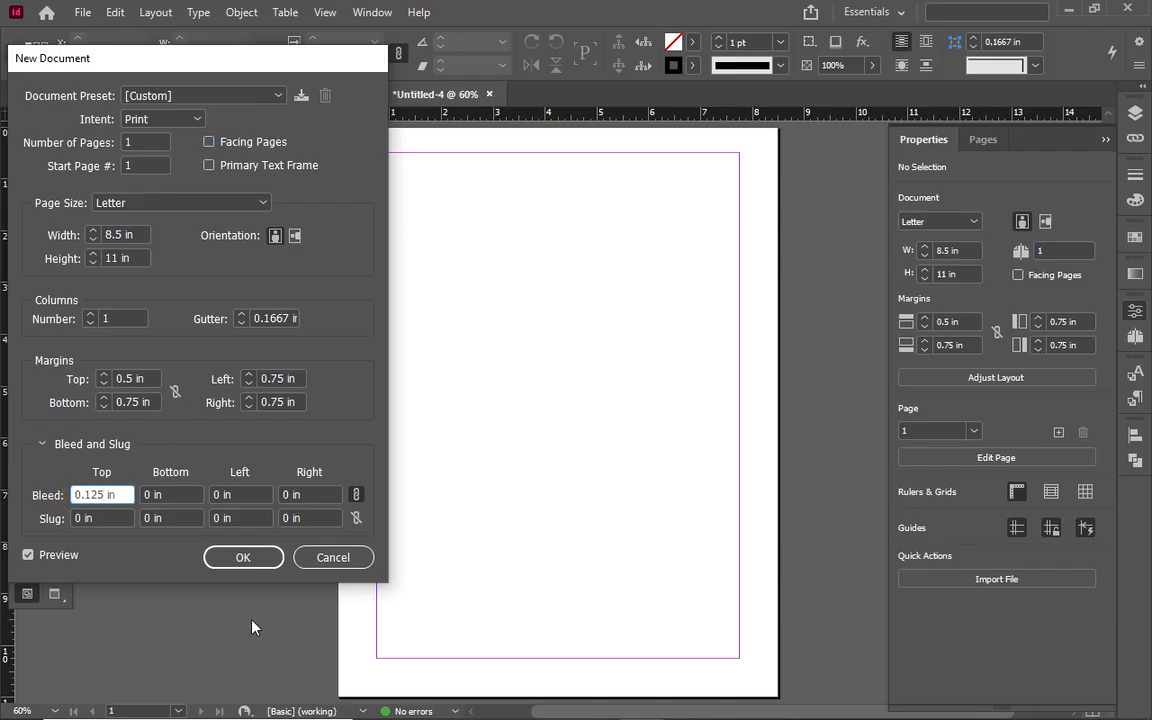
pyautogui.click(193, 494)
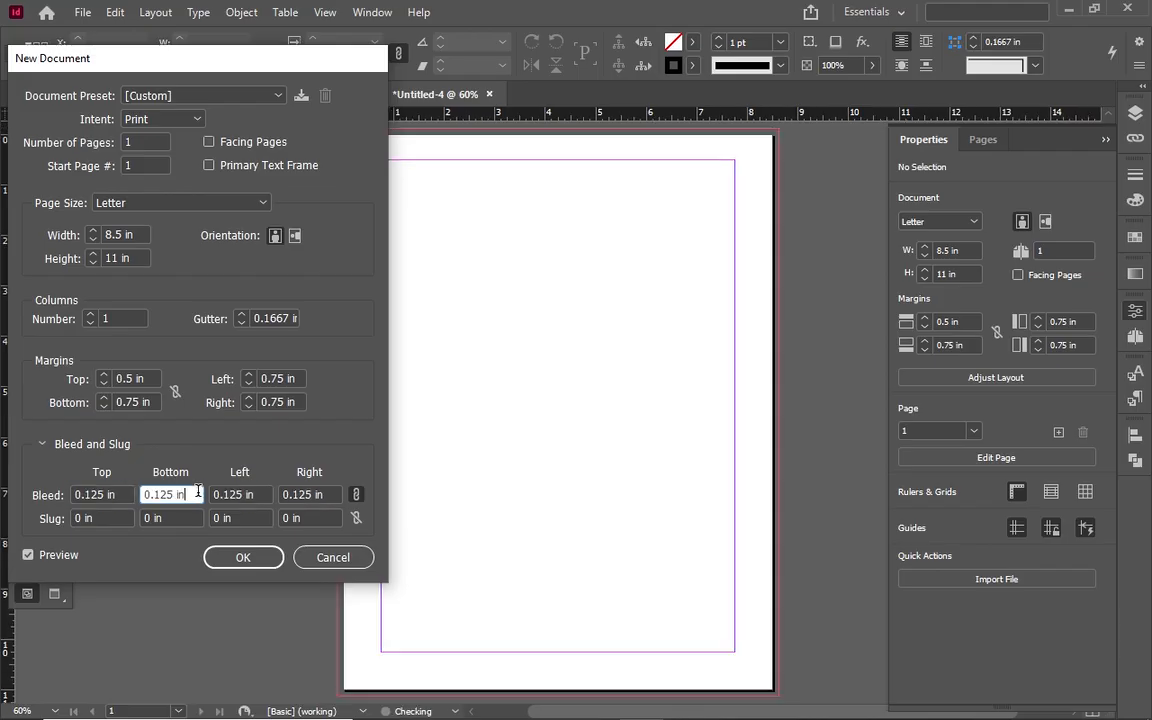
pyautogui.click(255, 558)
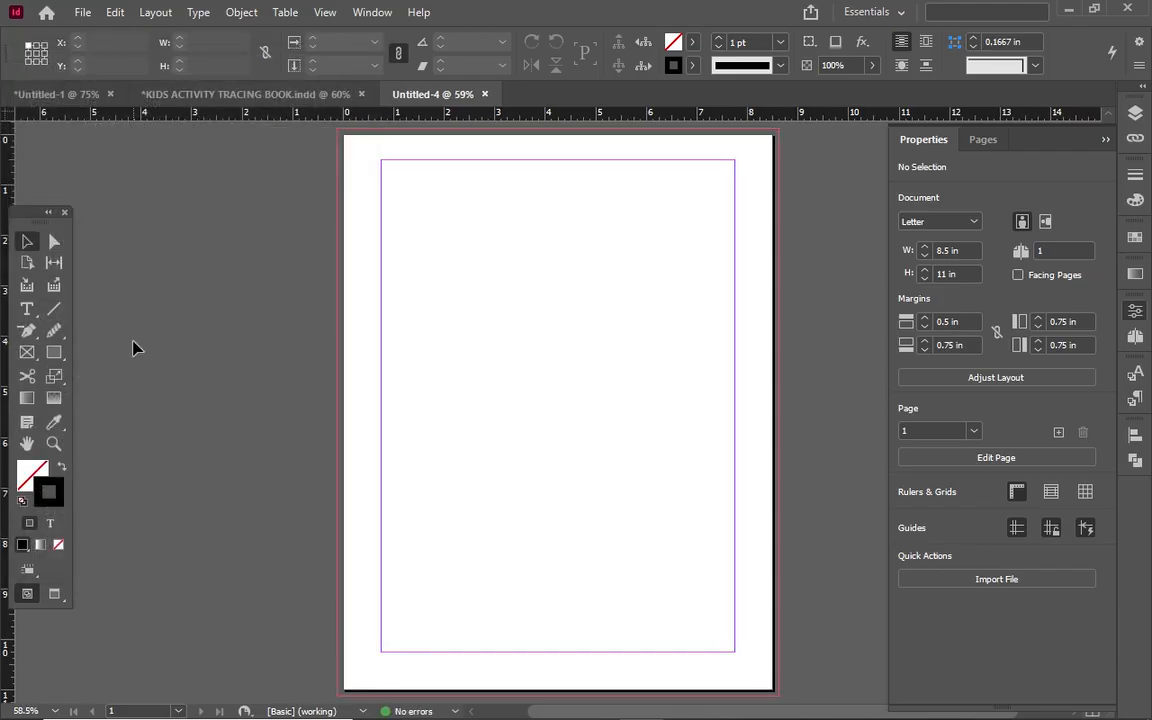
# Step: Add a text frame about 2.75 by 2.78 in at the page's upper margin containing a capital A at 168 pt
pyautogui.click(27, 309)
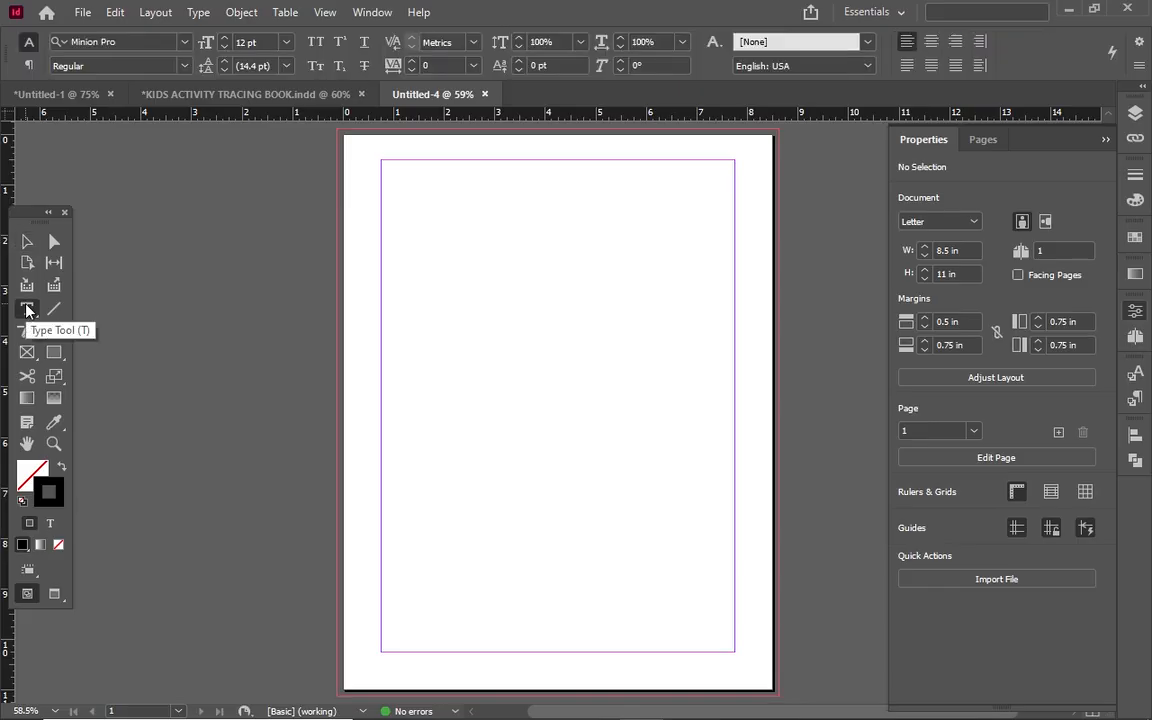
pyautogui.moveTo(477, 161); pyautogui.dragTo(616, 300)
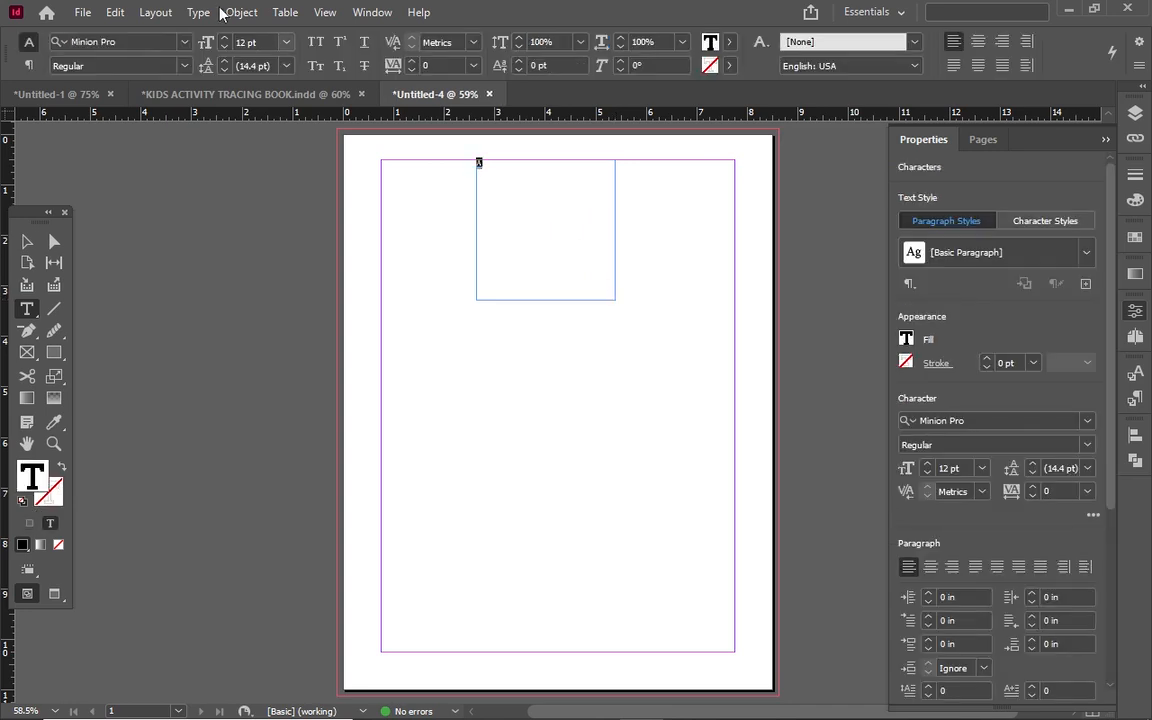
pyautogui.click(247, 45)
pyautogui.click(247, 45)
pyautogui.write('68')
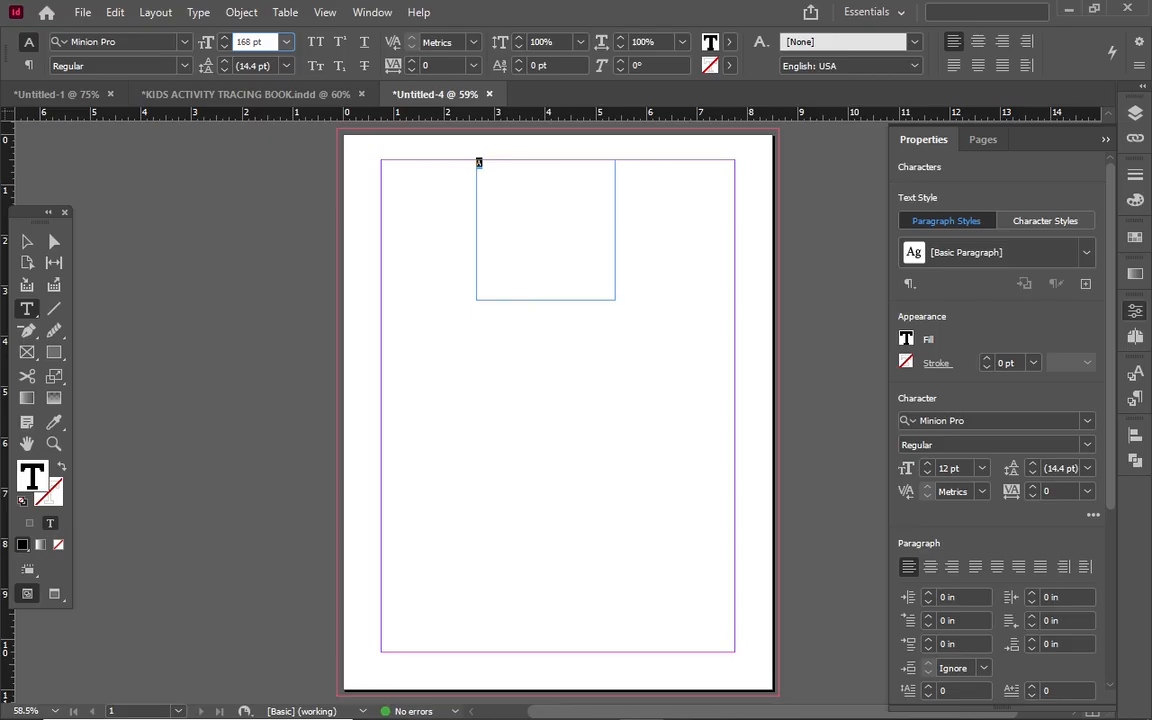
pyautogui.press('Return')
# Step: Change the font of the letter A to Open Sauce One SemiBold
pyautogui.click(107, 38)
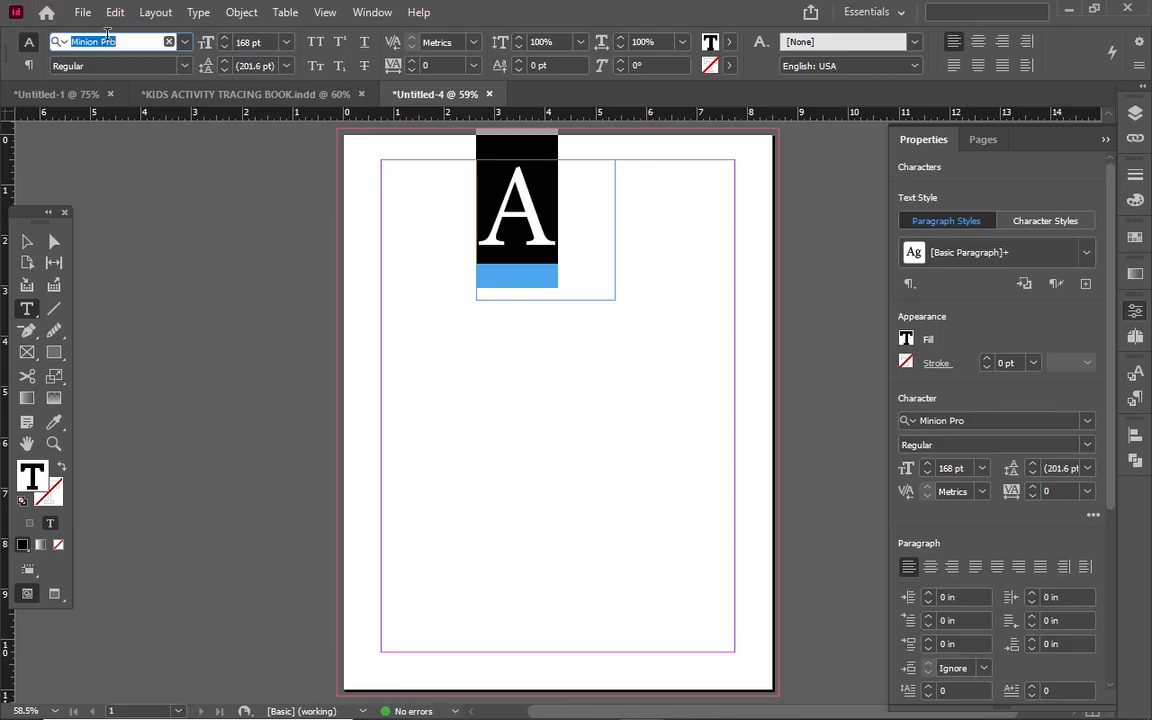
pyautogui.write('open')
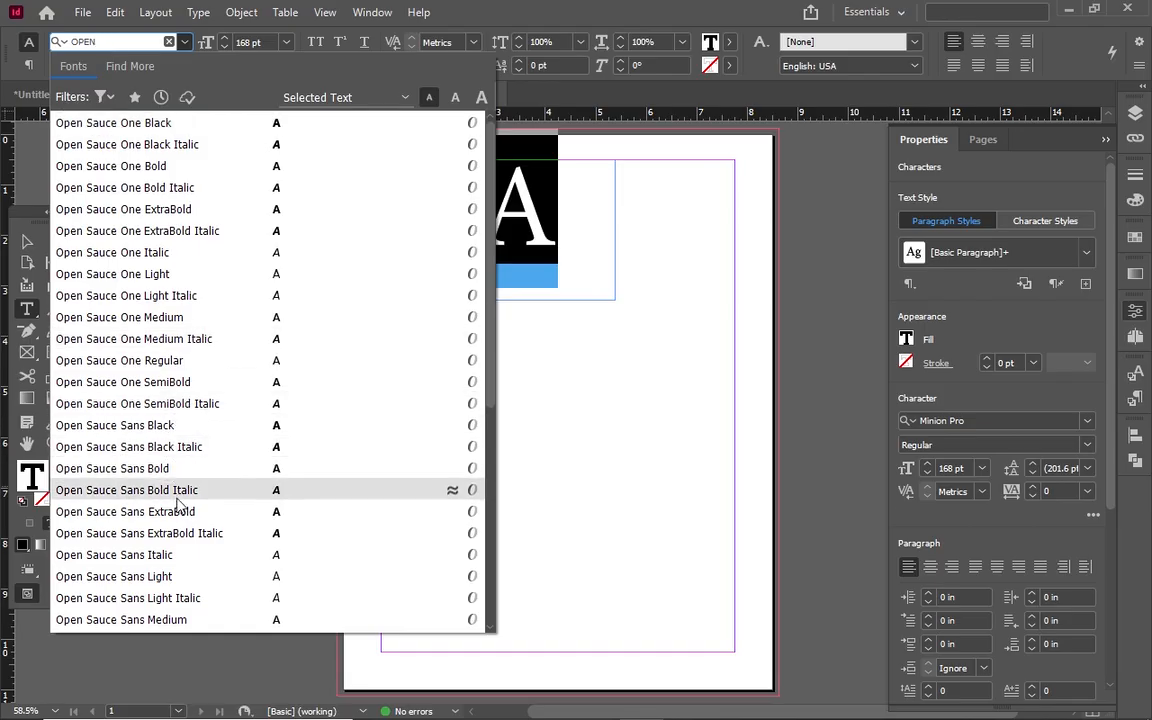
pyautogui.click(166, 382)
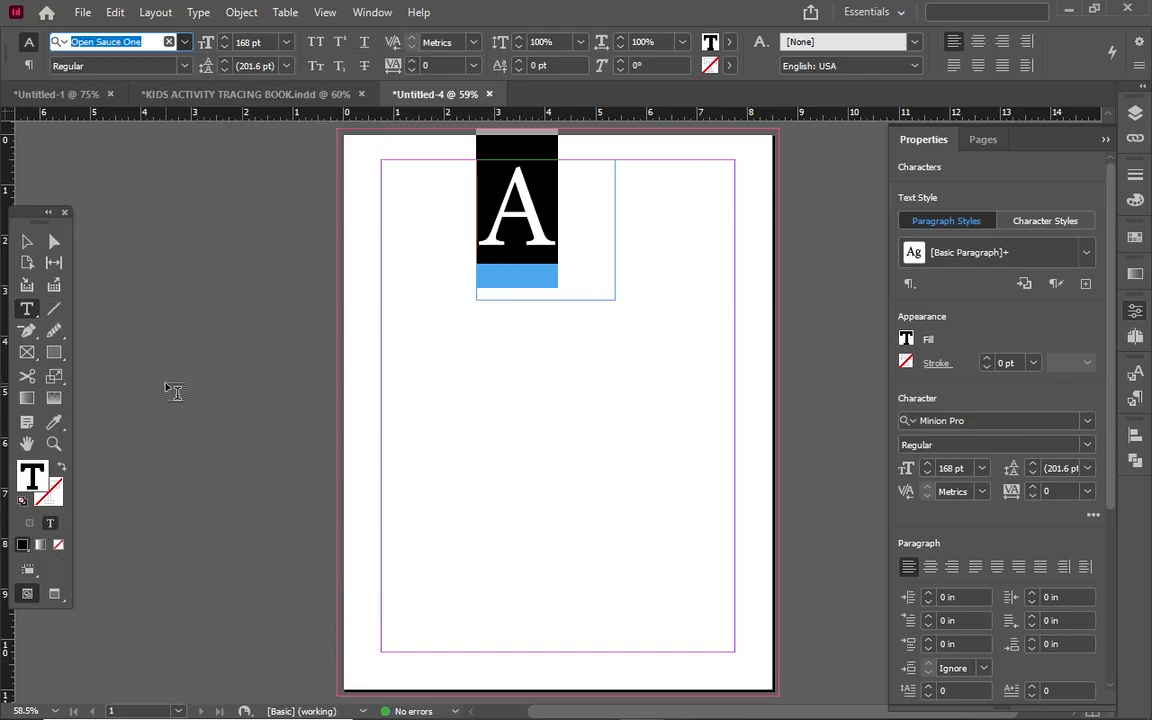
# Step: Nudge the letter A's text frame upward to a Y position of about 0.04 in
pyautogui.click(26, 244)
pyautogui.press('Up')
pyautogui.press('Up')
pyautogui.press('Up')
pyautogui.press('Up')
pyautogui.press('Up')
pyautogui.press('Up')
pyautogui.press('Up')
pyautogui.press('Up')
pyautogui.press('Up')
pyautogui.press('Up')
pyautogui.press('Up')
pyautogui.press('Up')
pyautogui.press('Up')
pyautogui.press('Up')
pyautogui.press('Up')
pyautogui.press('Up')
pyautogui.press('Up')
pyautogui.press('Up')
pyautogui.press('Up')
pyautogui.press('Up')
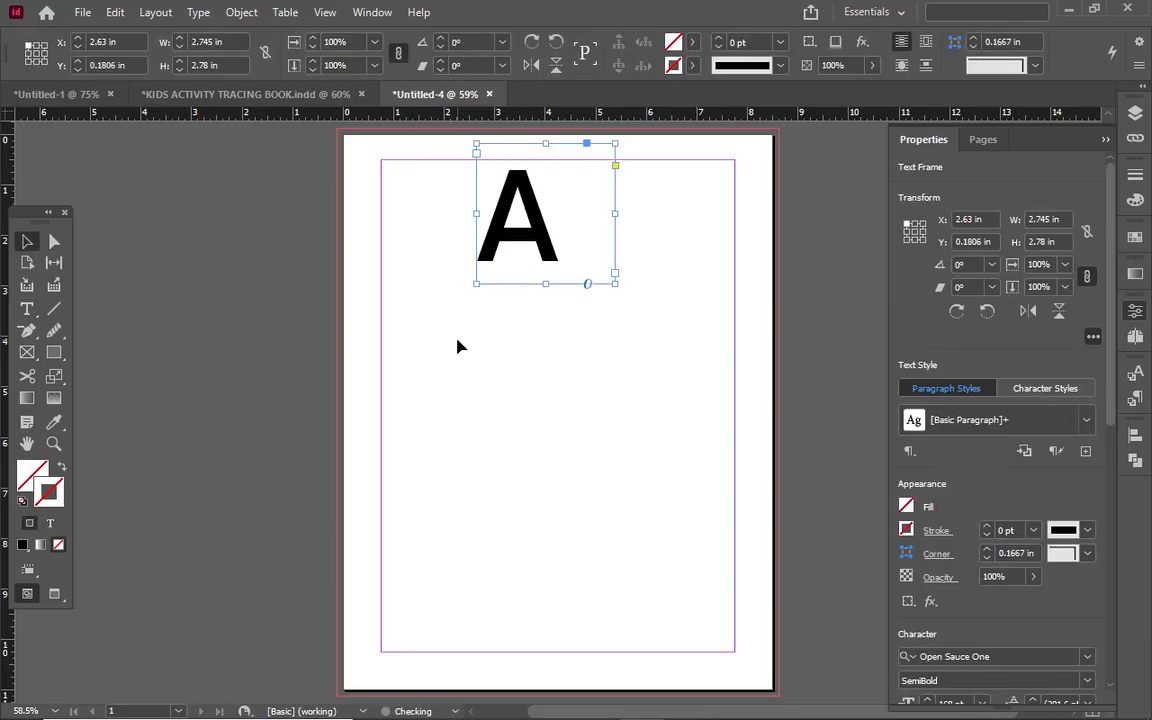
pyautogui.press('Up')
pyautogui.press('Up')
pyautogui.press('Up')
pyautogui.press('Up')
pyautogui.press('Up')
pyautogui.press('Up')
pyautogui.press('Up')
pyautogui.press('Up')
pyautogui.press('Up')
pyautogui.press('Up')
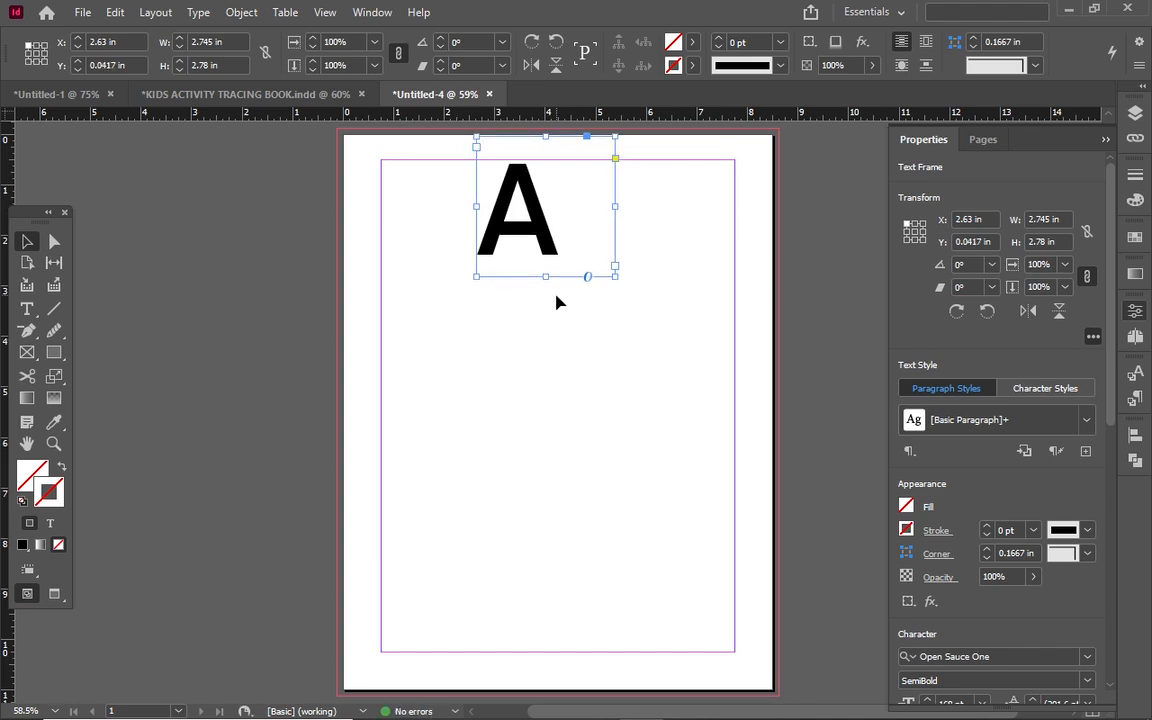
# Step: Shorten the letter frame from its upper edge to about 2.42 in tall and duplicate it at about X 1.26 in, Y 2.95 in
pyautogui.moveTo(544, 134); pyautogui.dragTo(544, 154)
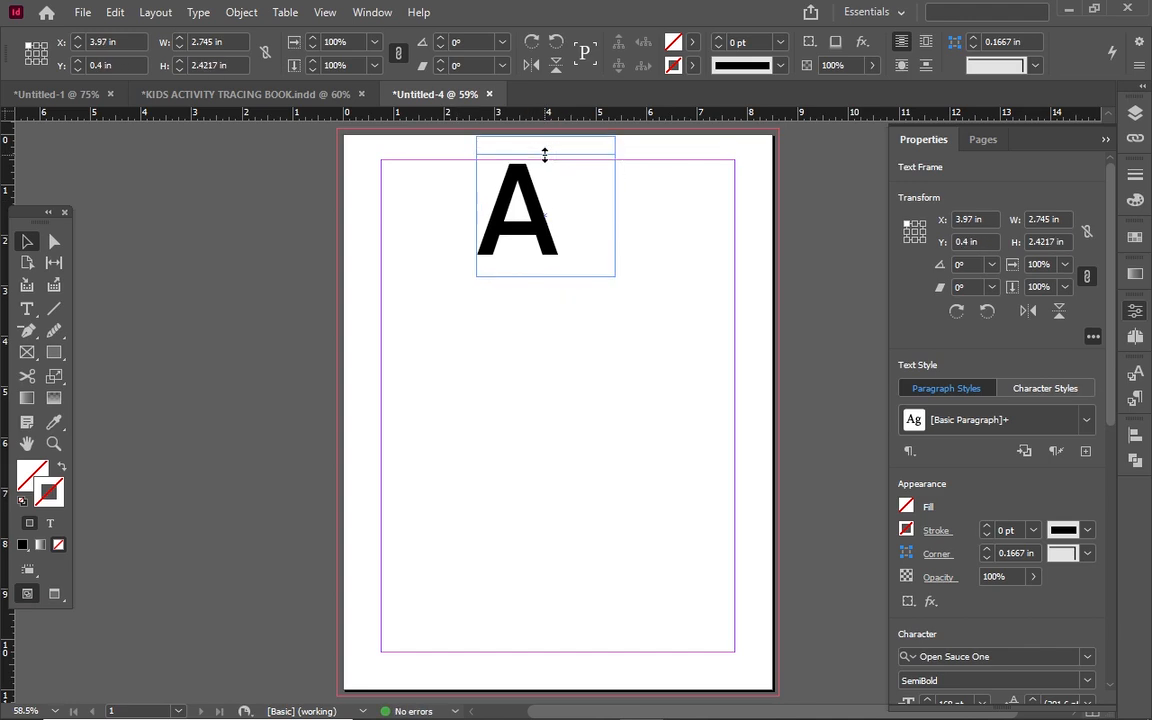
pyautogui.click(614, 214)
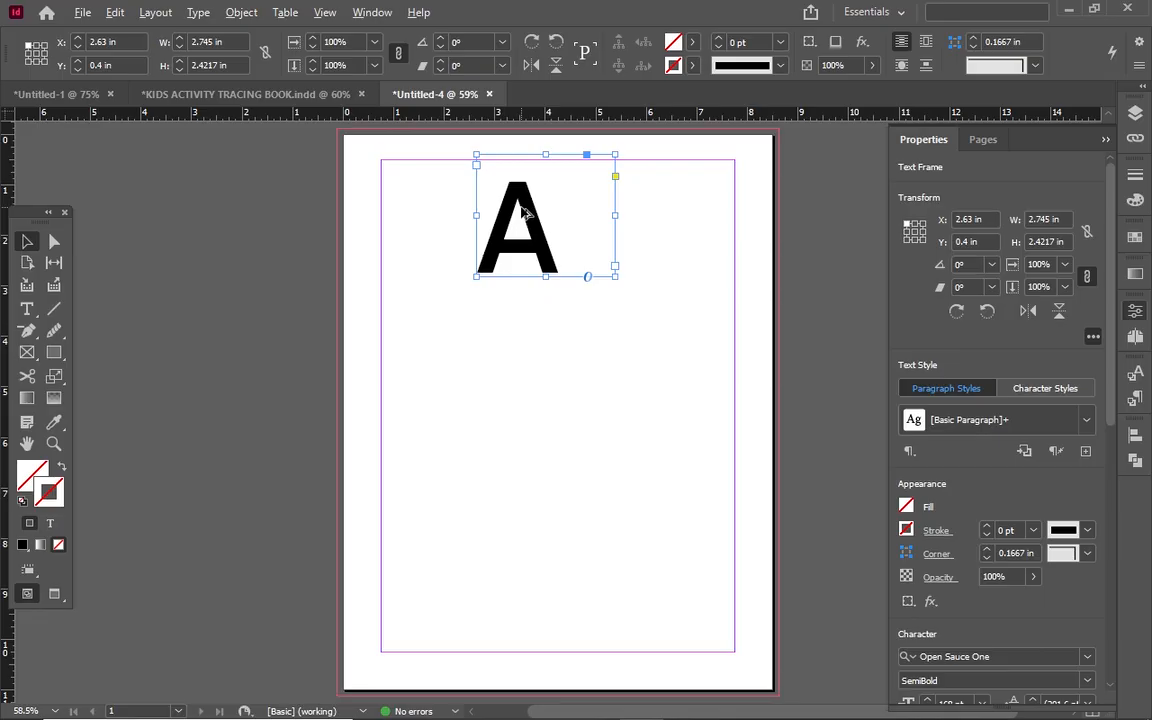
pyautogui.moveTo(521, 212); pyautogui.dragTo(451, 340)
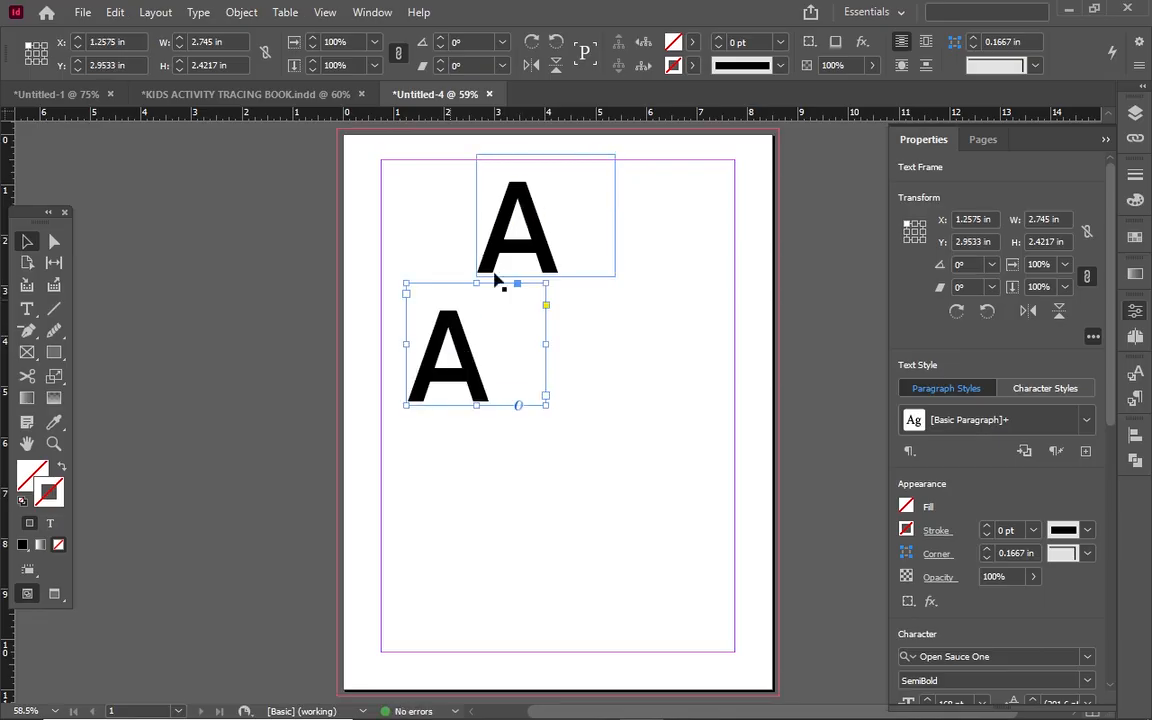
# Step: Extend the original letter frame's upper edge to make the frame about 2.66 in tall
pyautogui.click(500, 192)
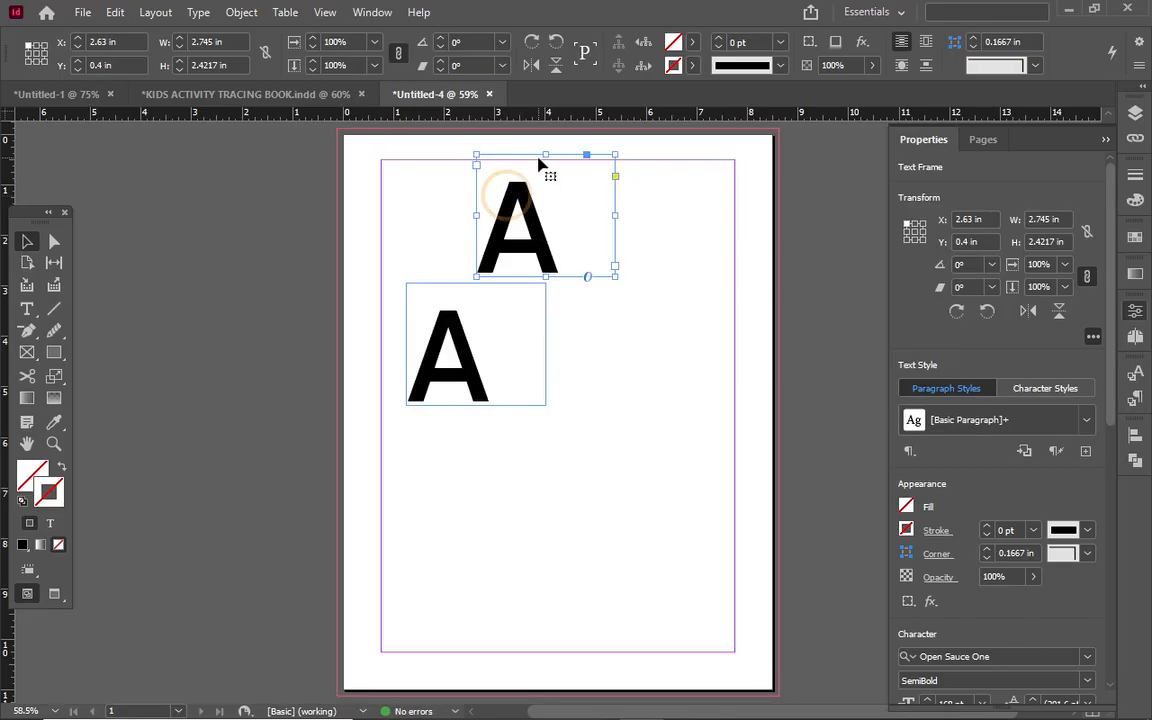
pyautogui.moveTo(546, 154)
pyautogui.mouseDown()
pyautogui.moveTo(555, 176)
pyautogui.moveTo(545, 143)
pyautogui.mouseUp()
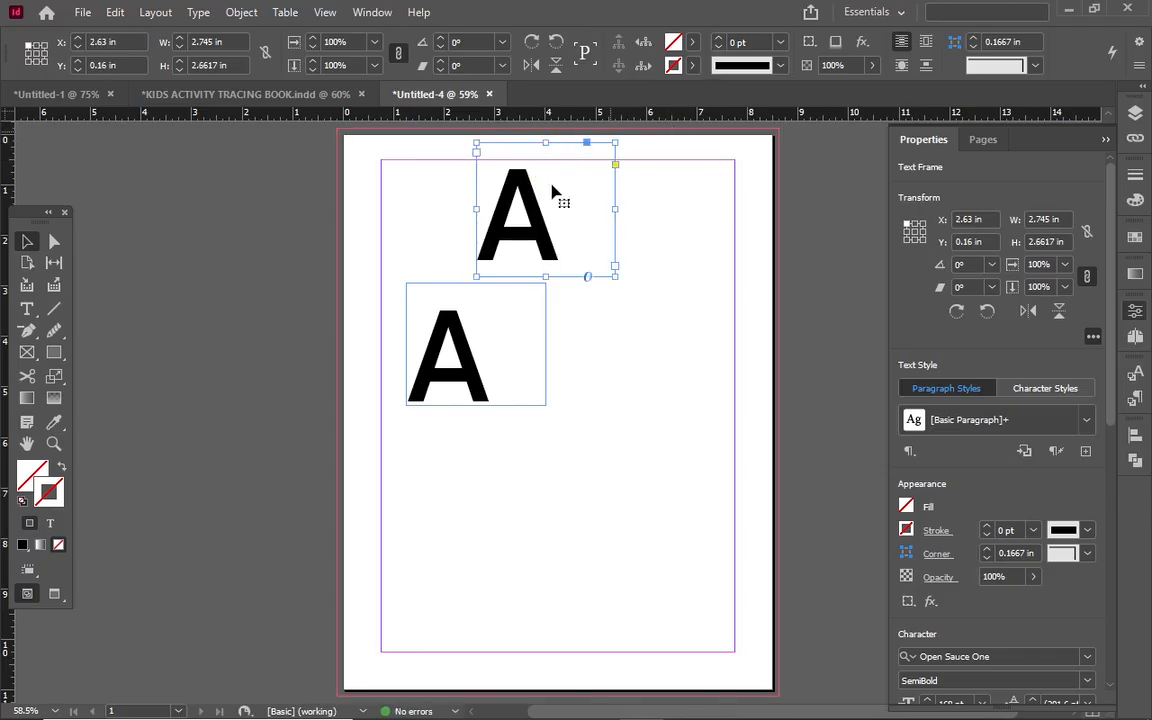
# Step: Set the upper letter A's text fill to None and its stroke color to Black
pyautogui.click(540, 216)
pyautogui.doubleClick(539, 208)
pyautogui.hotkey('ctrl', 'a')
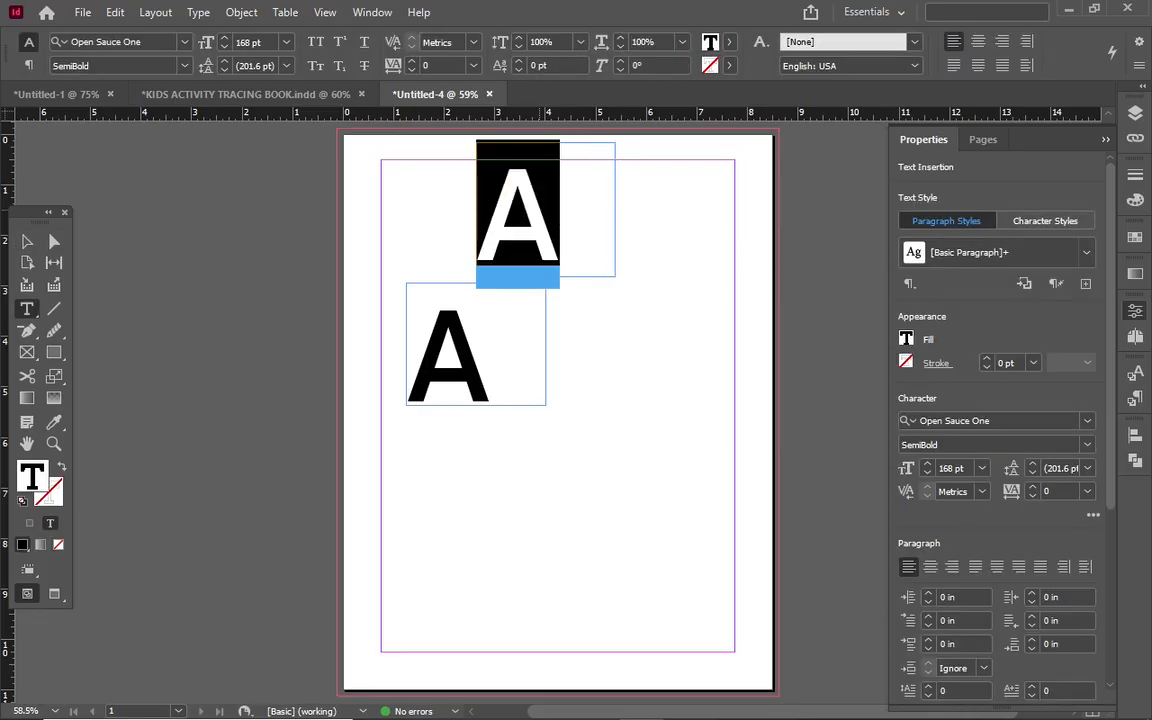
pyautogui.click(729, 42)
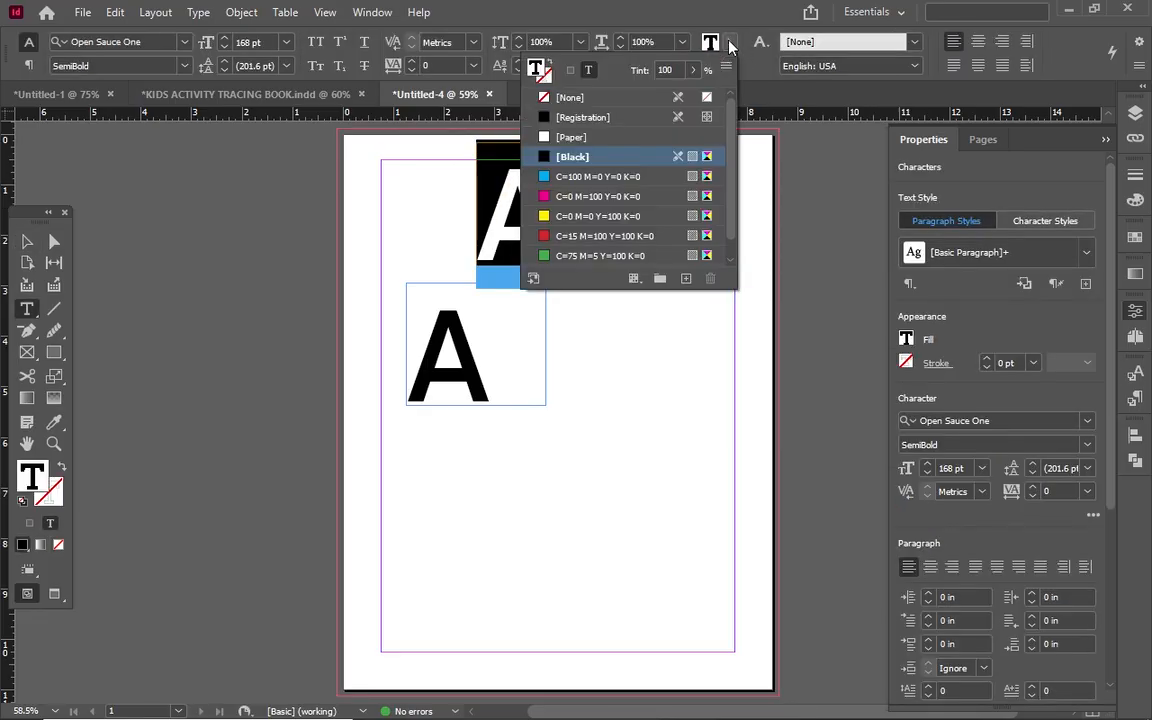
pyautogui.click(572, 98)
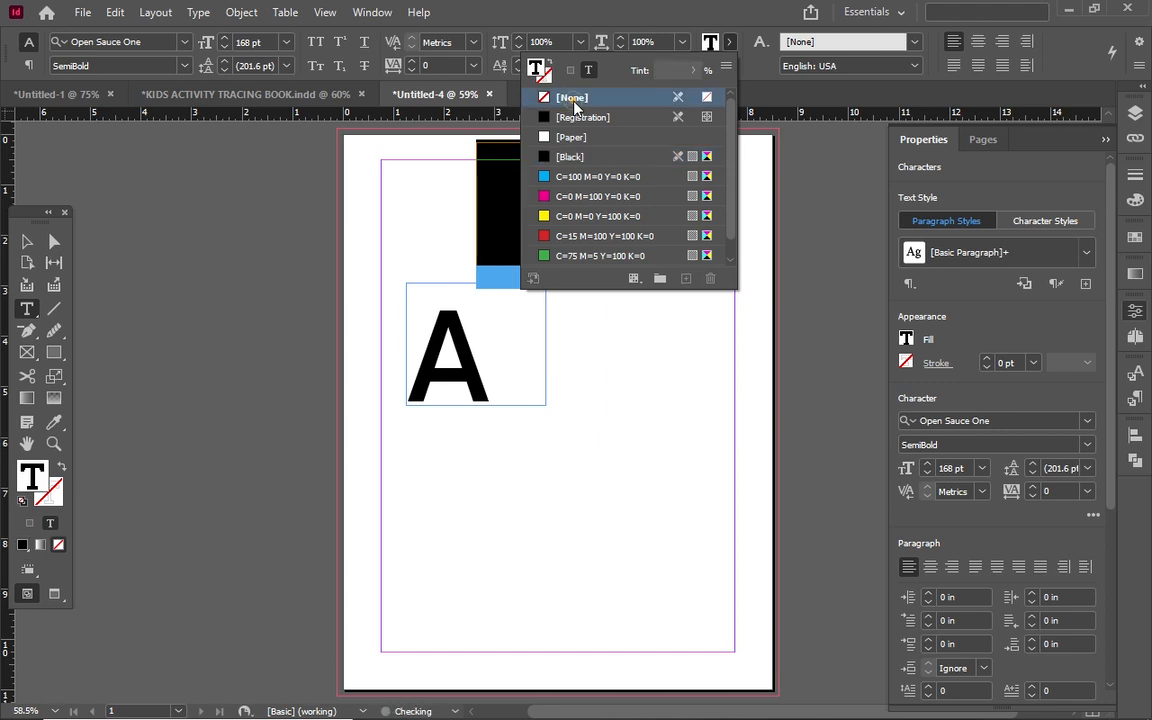
pyautogui.click(783, 70)
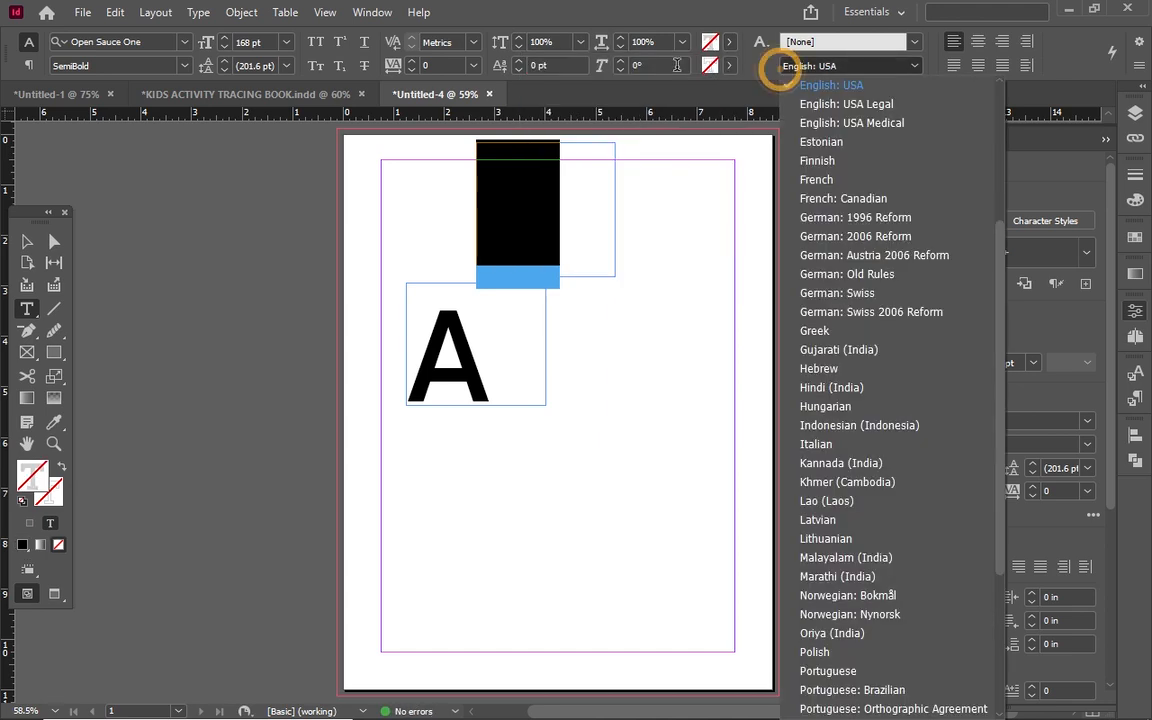
pyautogui.click(729, 65)
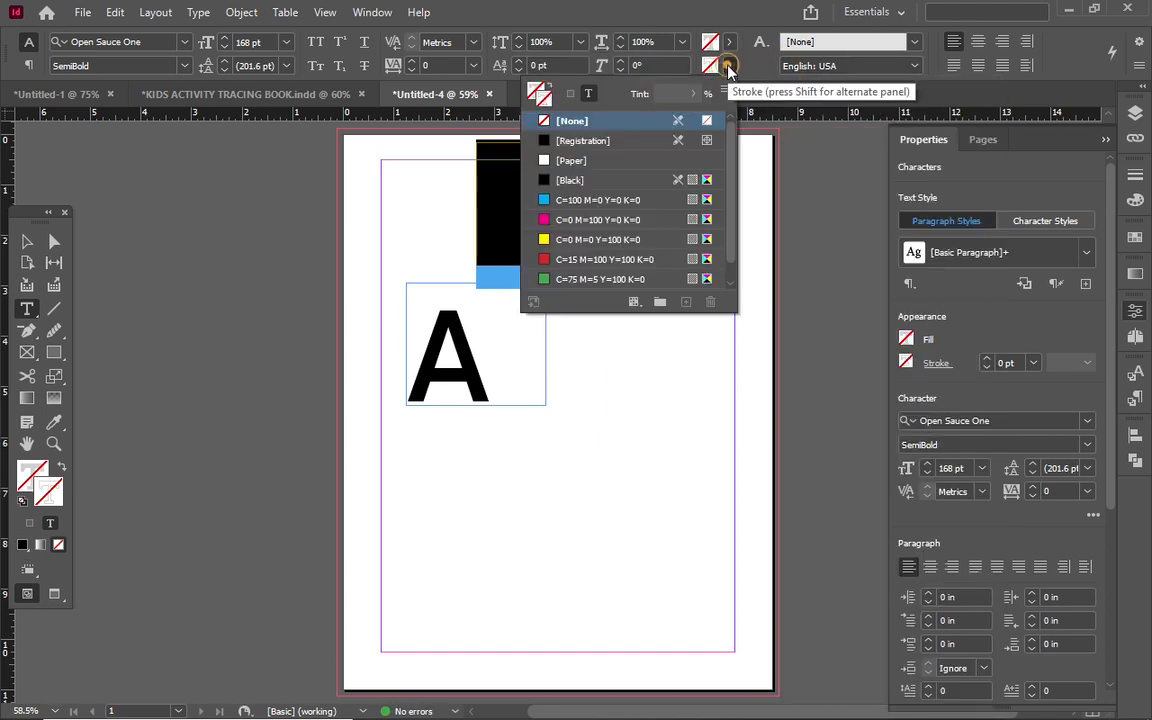
pyautogui.click(590, 181)
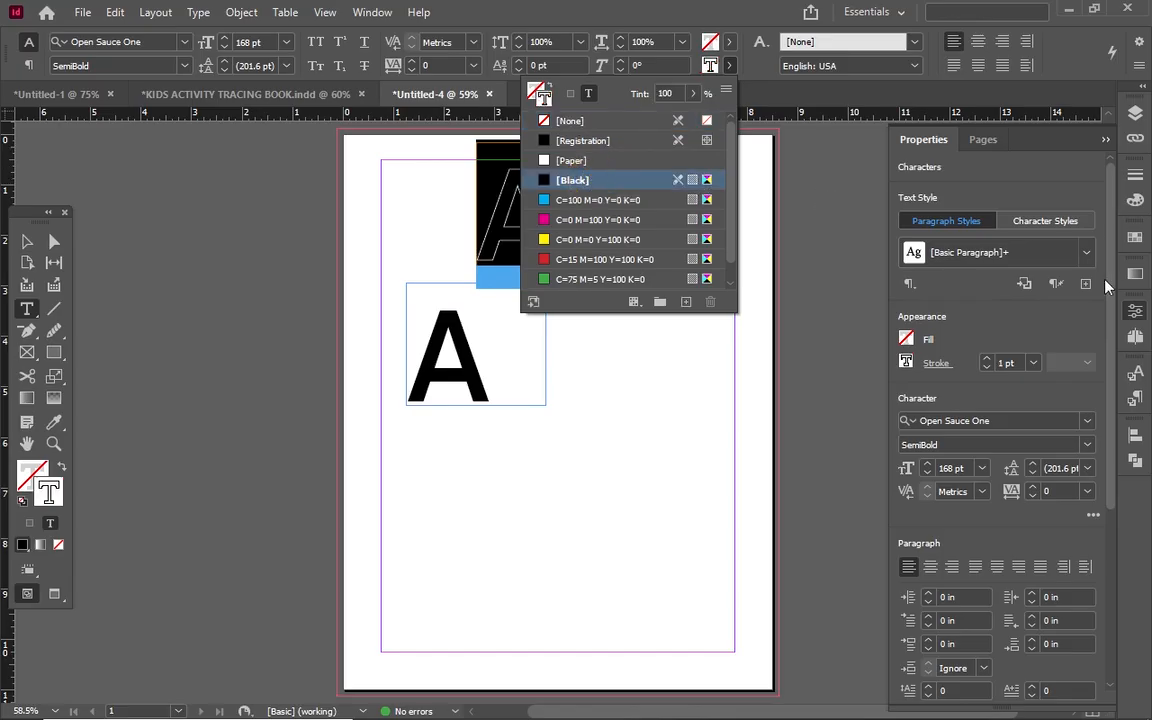
# Step: Increase the stroke weight of the outlined letter A to 4 pt
pyautogui.click(1138, 175)
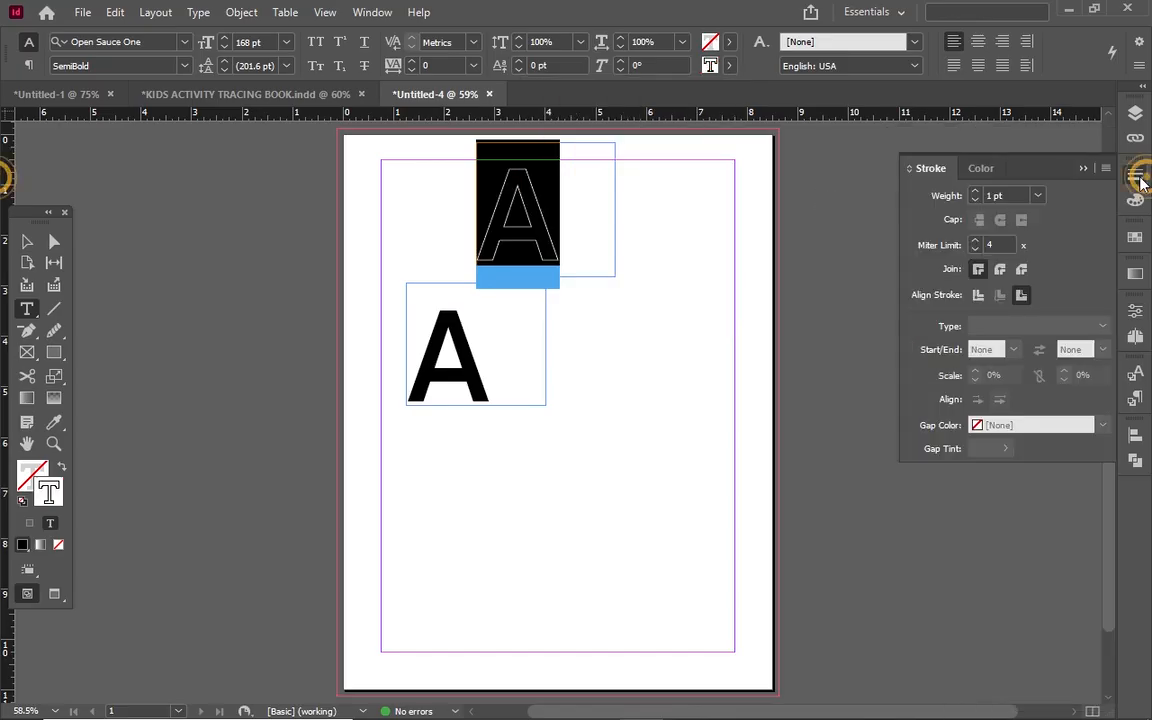
pyautogui.click(976, 193)
pyautogui.click(976, 193)
pyautogui.click(976, 193)
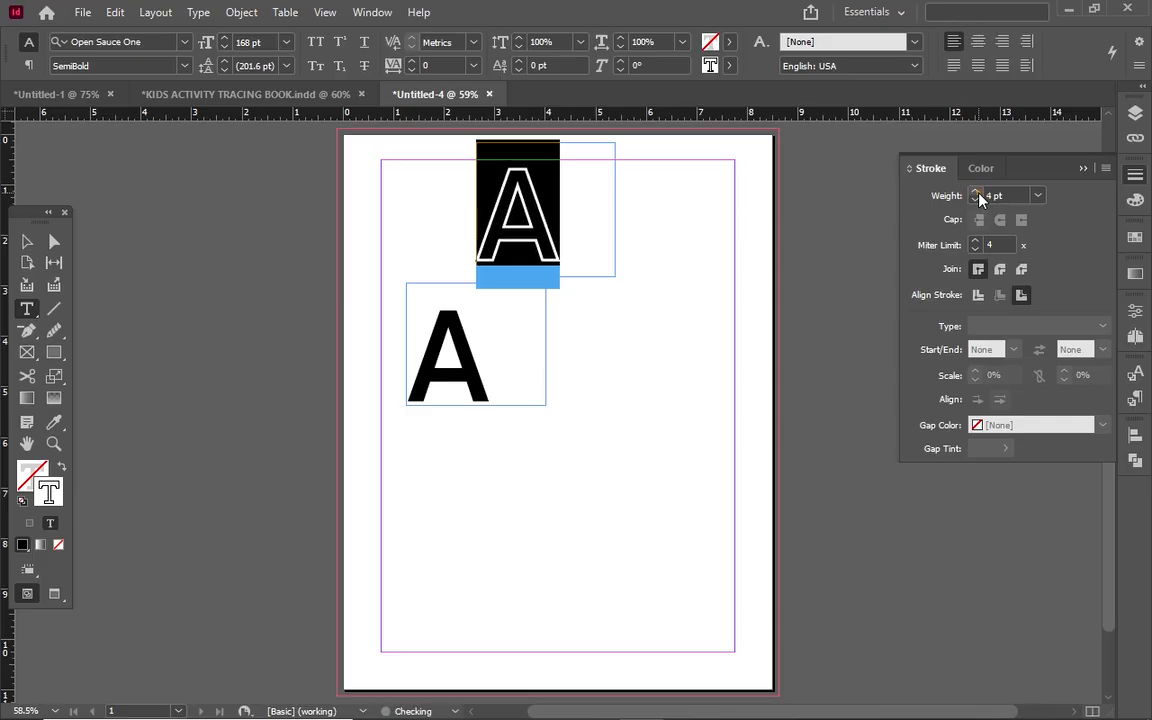
# Step: Nudge the outlined letter A's frame upward to a Y position of about 0.01 in
pyautogui.click(26, 241)
pyautogui.press('Up')
pyautogui.press('Up')
pyautogui.press('Up')
pyautogui.press('Up')
pyautogui.press('Up')
pyautogui.press('Up')
pyautogui.press('Up')
pyautogui.press('Up')
pyautogui.press('Up')
pyautogui.press('Up')
pyautogui.press('Up')
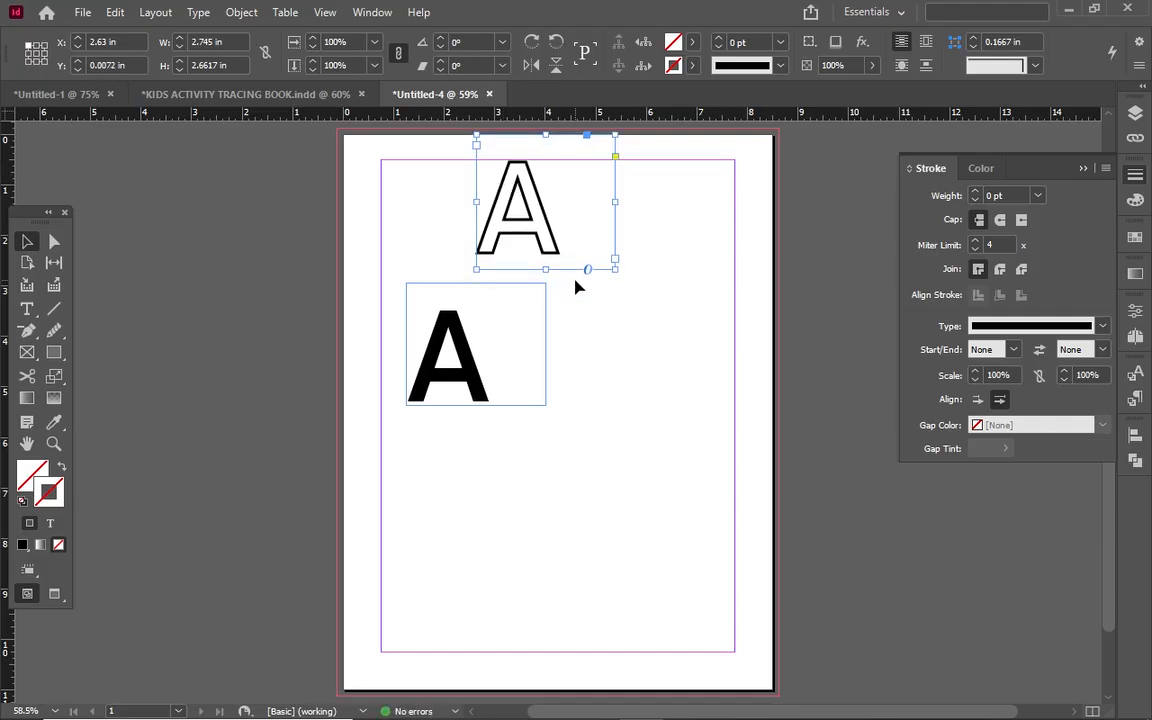
# Step: Reduce the font size of the solid letter A in the duplicated frame
pyautogui.click(476, 344)
pyautogui.rightClick(472, 342)
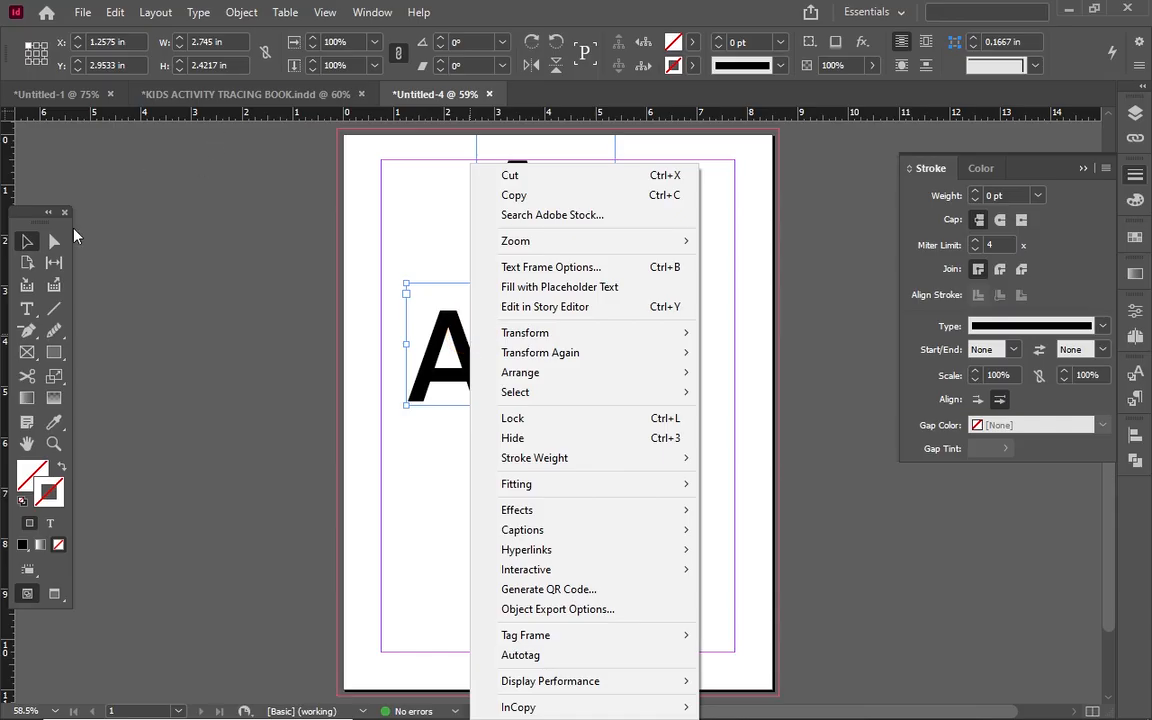
pyautogui.doubleClick(456, 356)
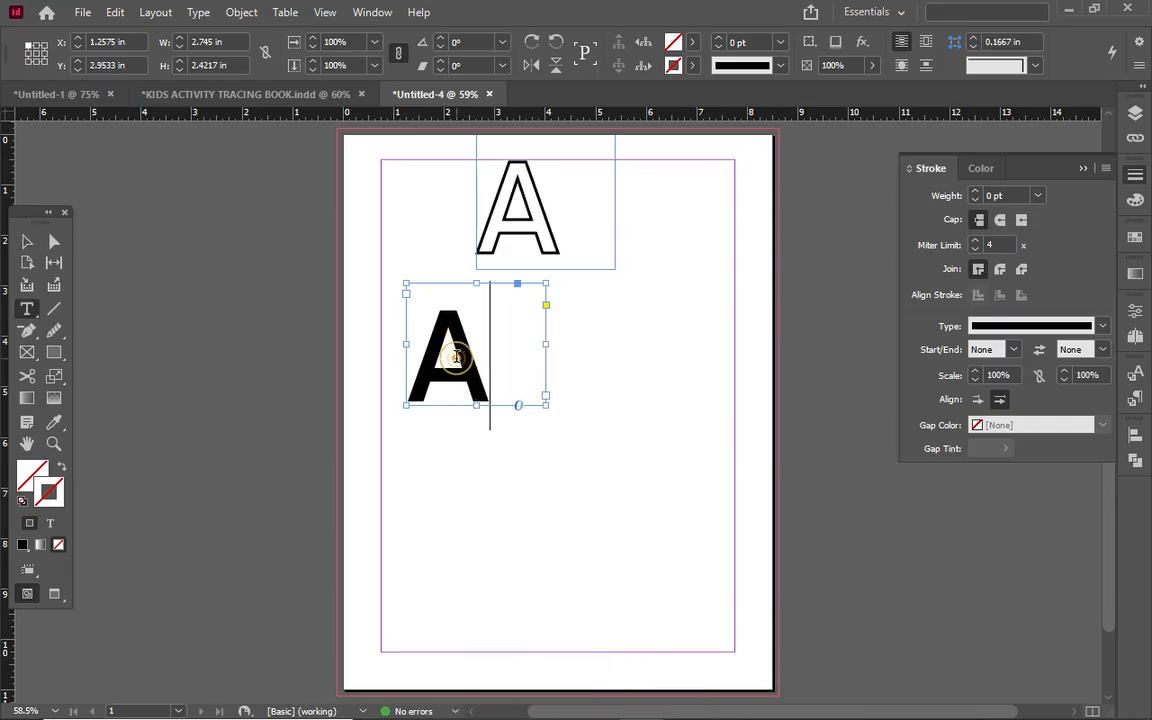
pyautogui.doubleClick(456, 356)
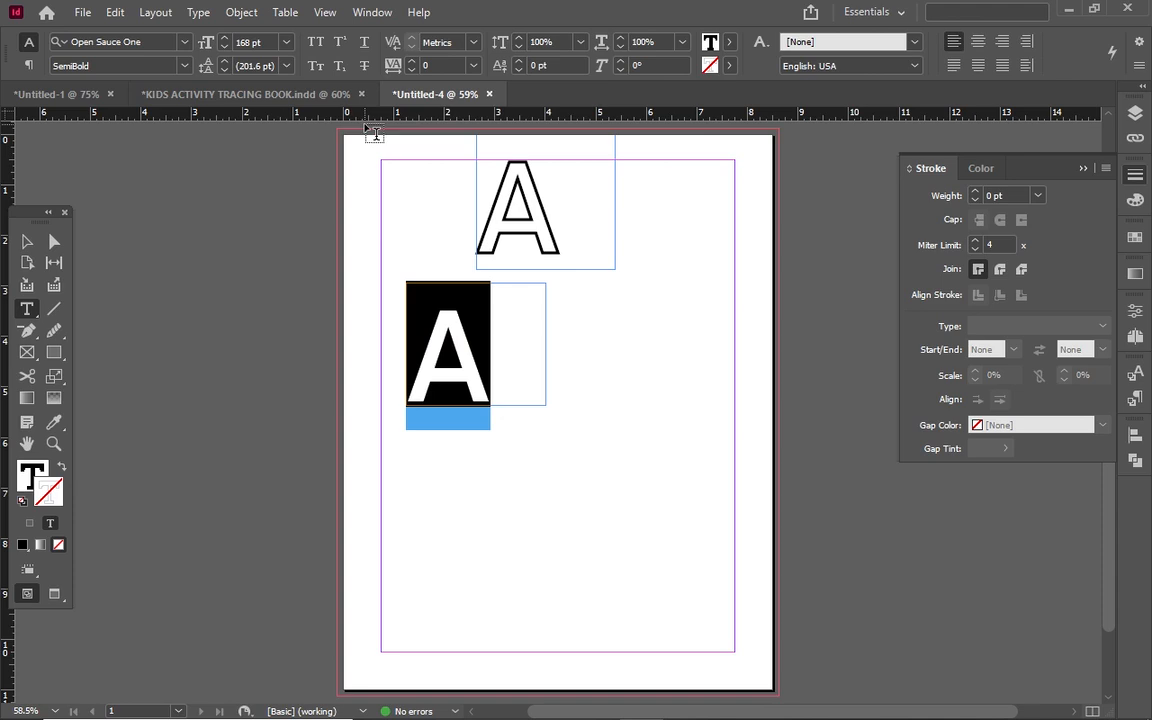
pyautogui.click(243, 41)
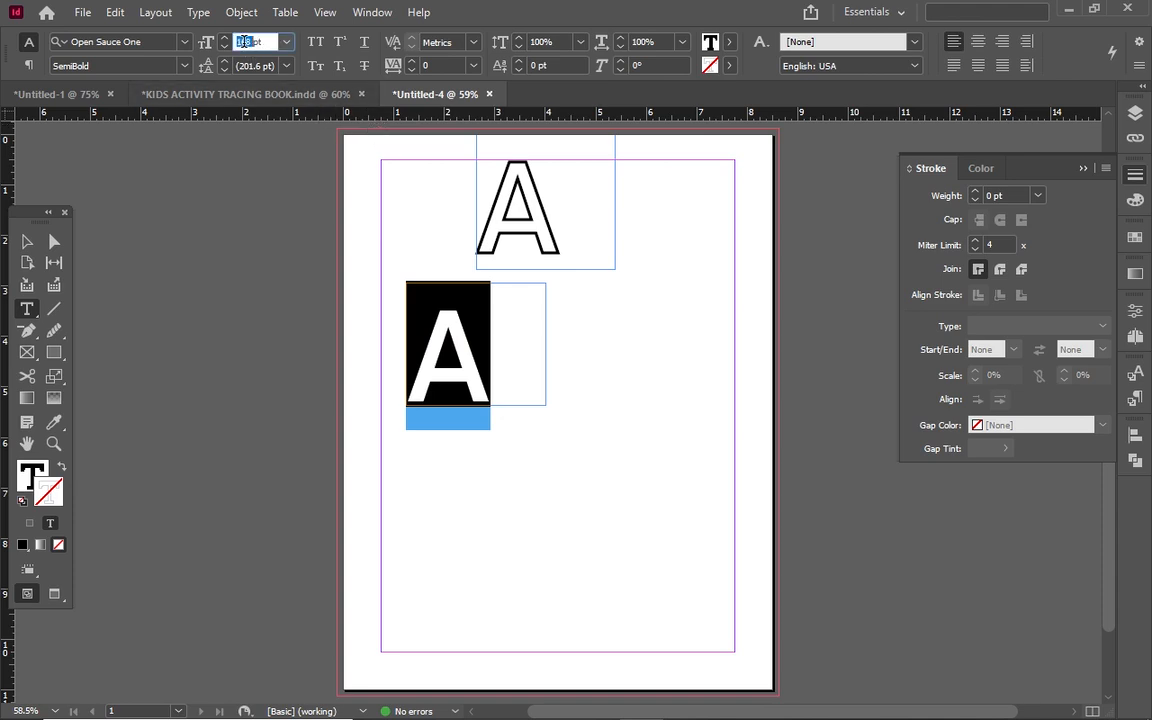
pyautogui.write('7')
pyautogui.click(26, 243)
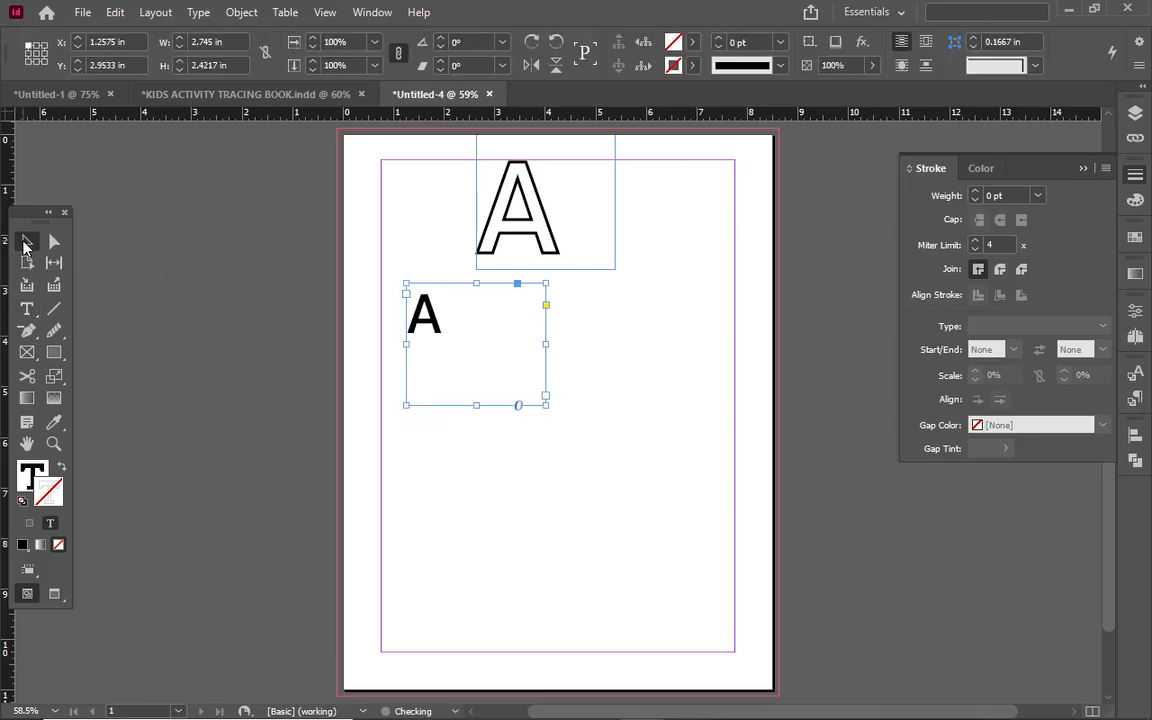
# Step: Fit the small solid A's text frame to its content and move it down to about X 1.03 in, Y 5.26 in
pyautogui.rightClick(523, 381)
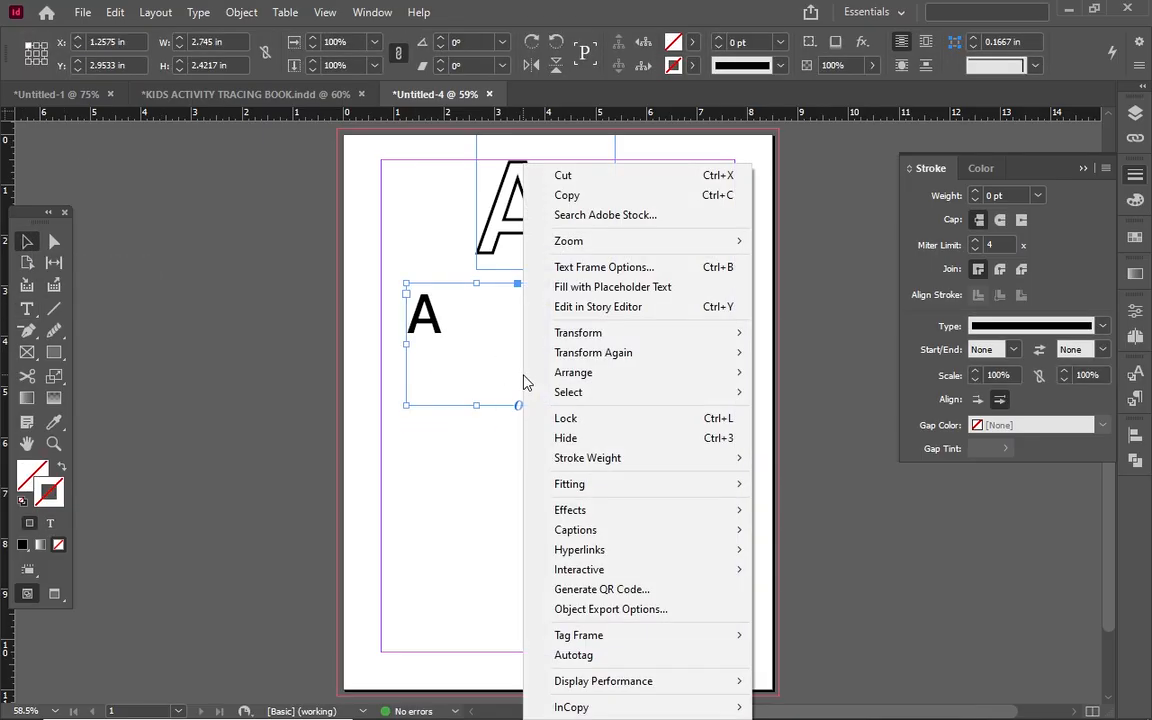
pyautogui.moveTo(596, 495)
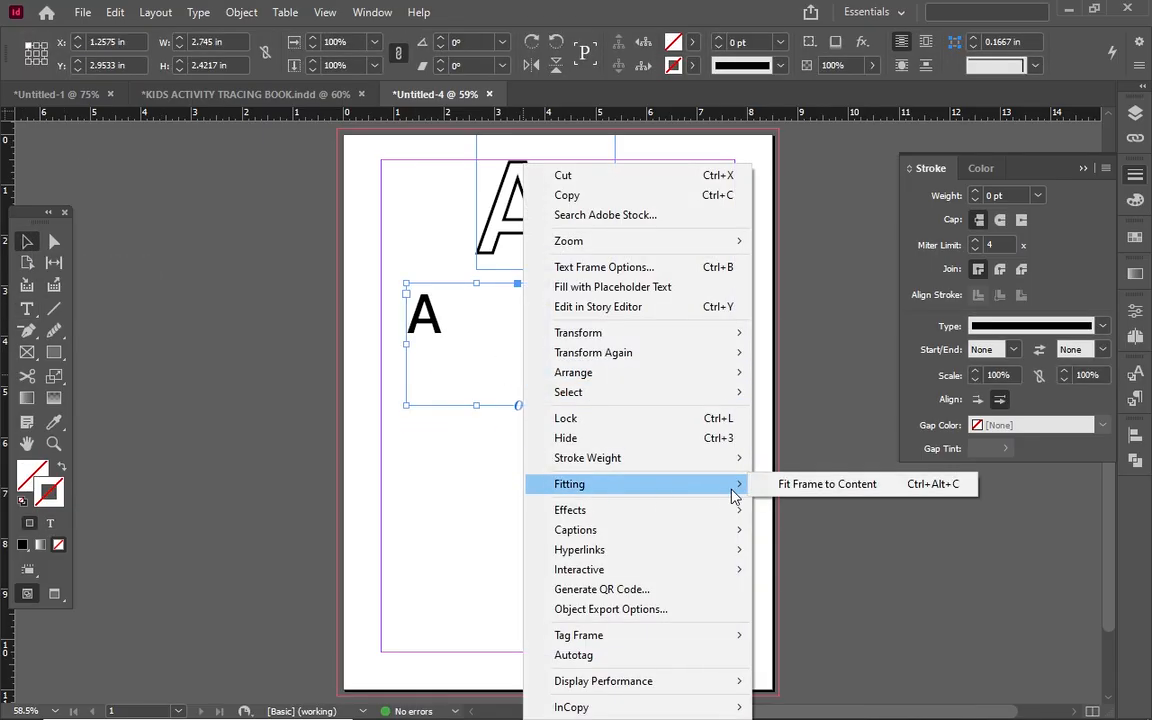
pyautogui.click(761, 489)
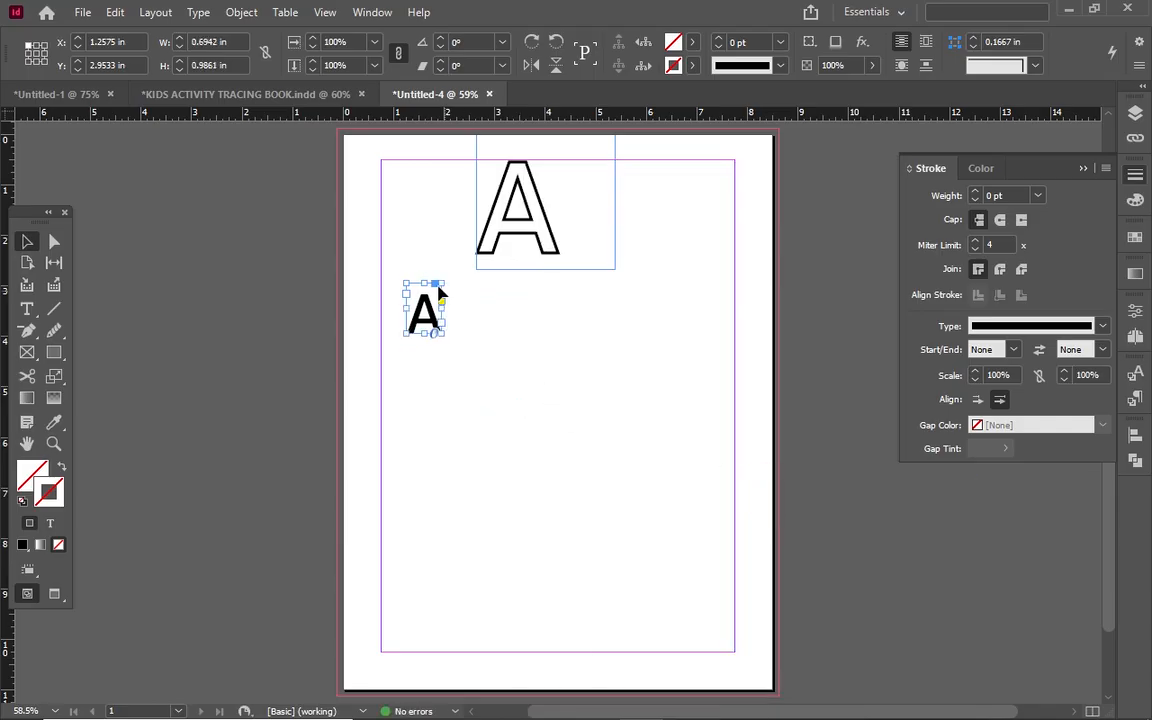
pyautogui.moveTo(434, 308); pyautogui.dragTo(423, 423)
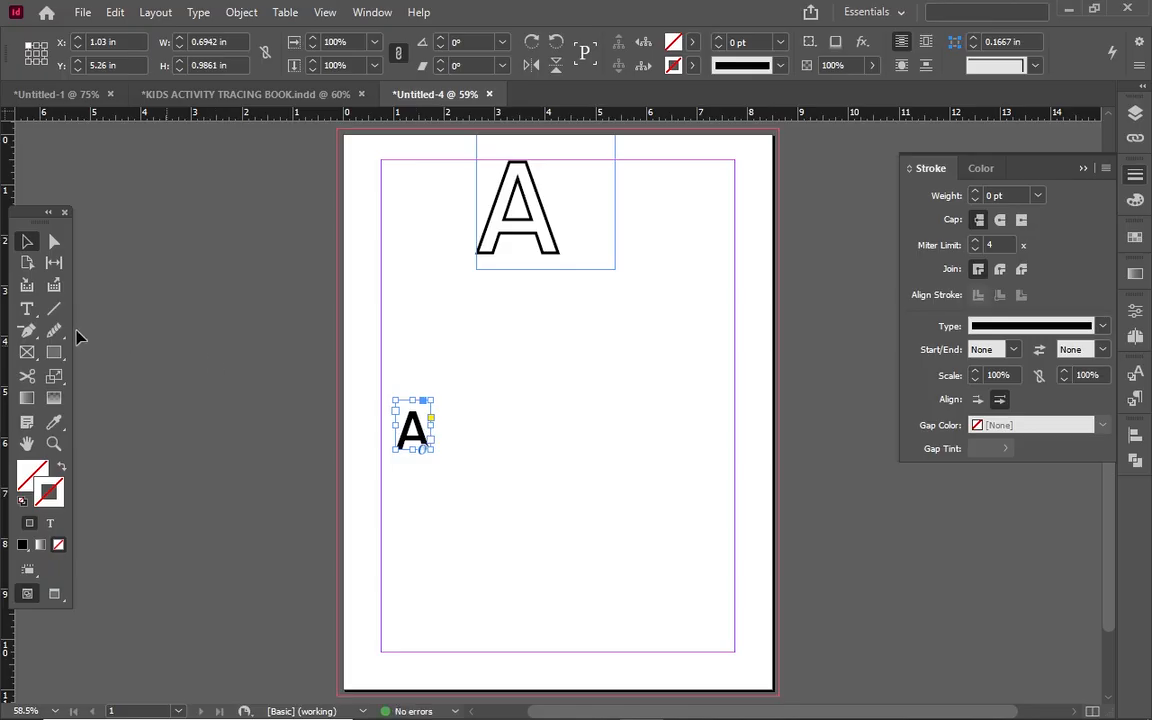
# Step: Draw a 7 in horizontal line from margin to margin below the outlined A and set its stroke weight to 3 pt
pyautogui.click(54, 310)
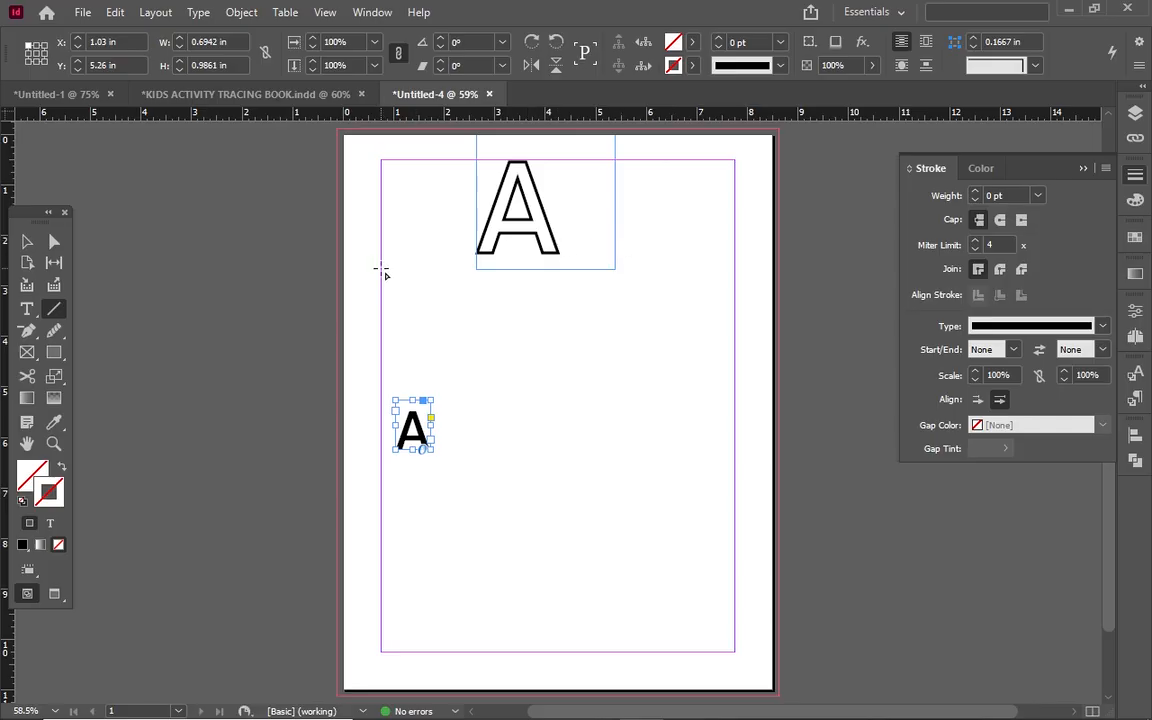
pyautogui.moveTo(382, 270); pyautogui.dragTo(736, 269)
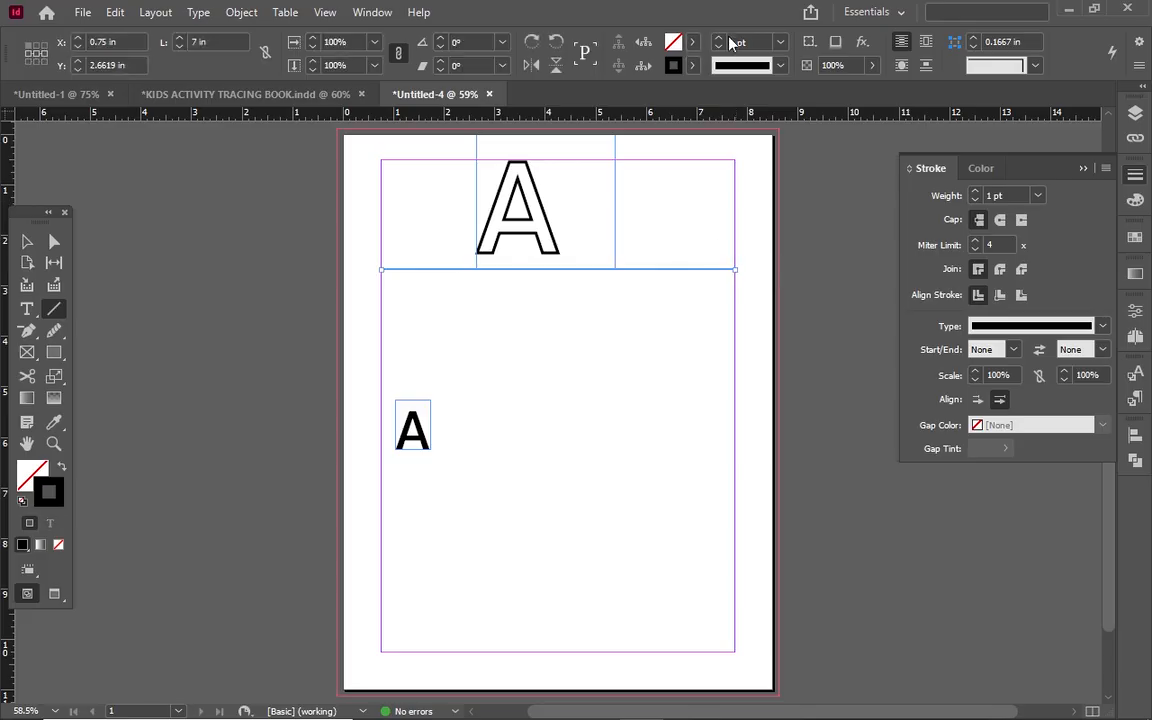
pyautogui.click(720, 36)
pyautogui.click(720, 37)
pyautogui.click(720, 38)
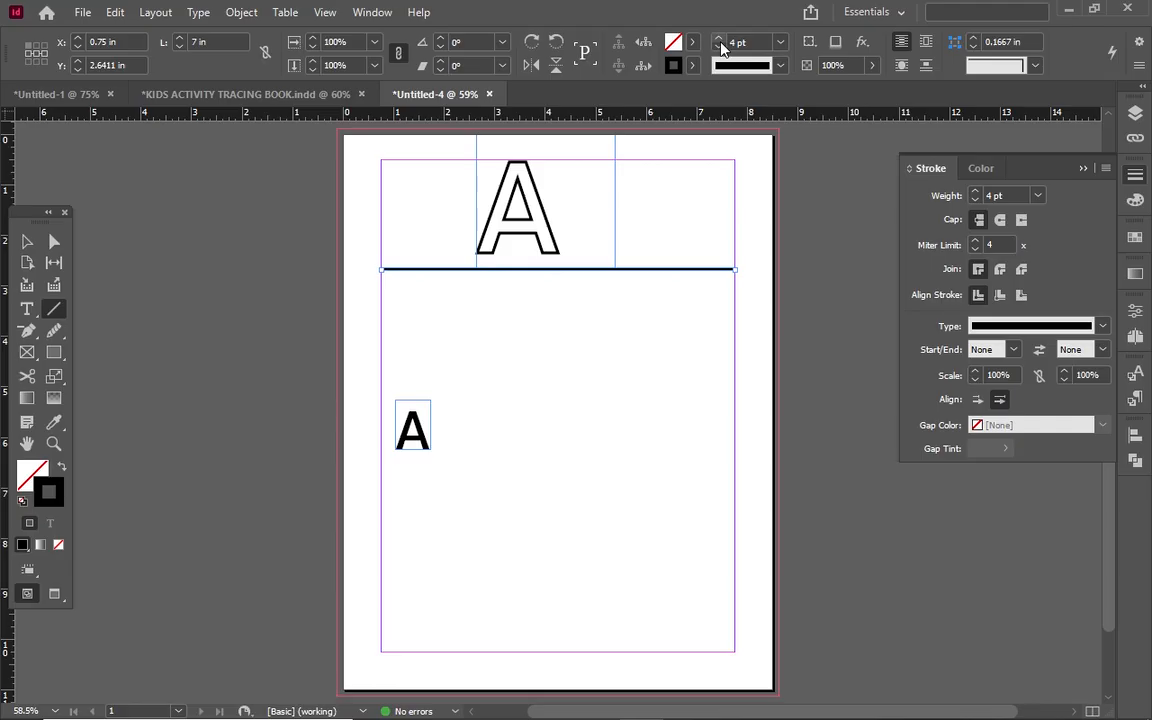
pyautogui.click(721, 46)
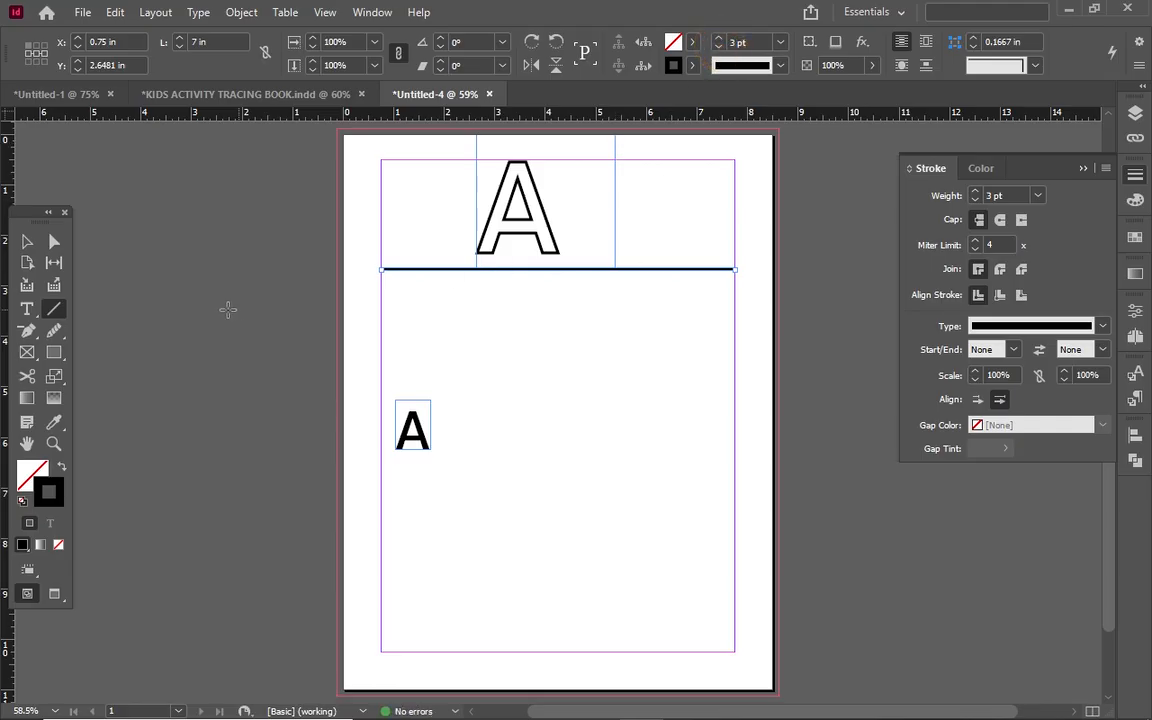
# Step: Duplicate the horizontal line downward to a Y position of about 3.02 in and set the copy's stroke type to Dotted
pyautogui.click(27, 241)
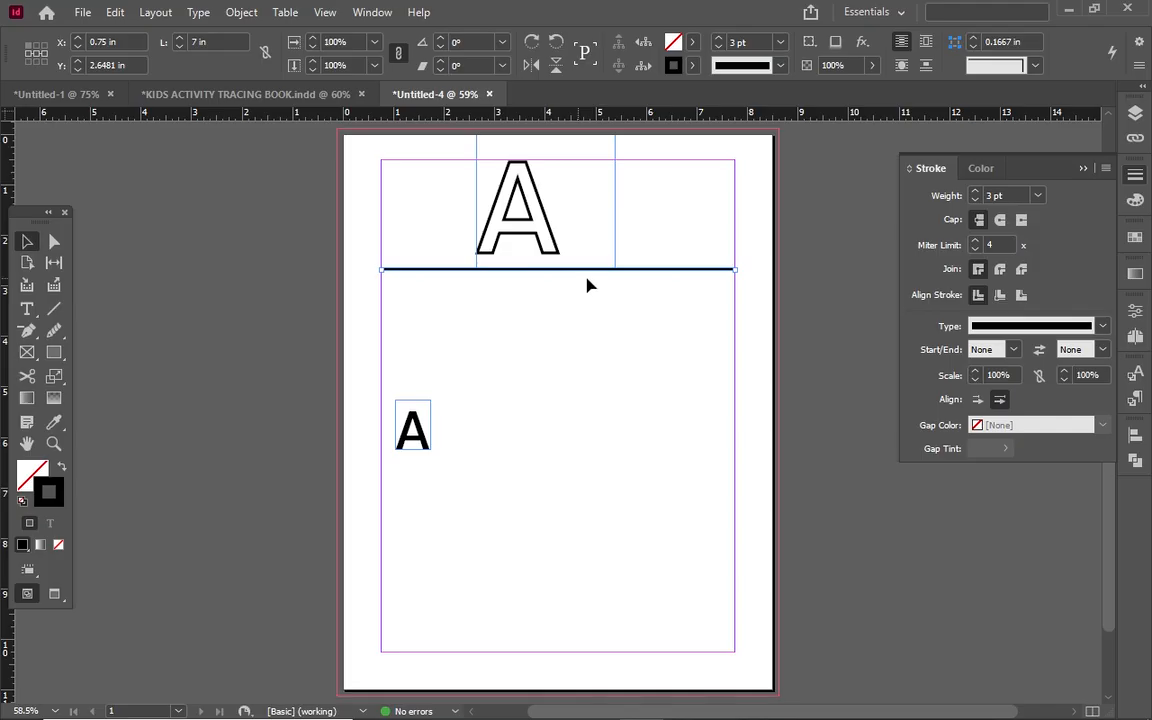
pyautogui.click(688, 274)
pyautogui.moveTo(688, 274); pyautogui.dragTo(692, 296)
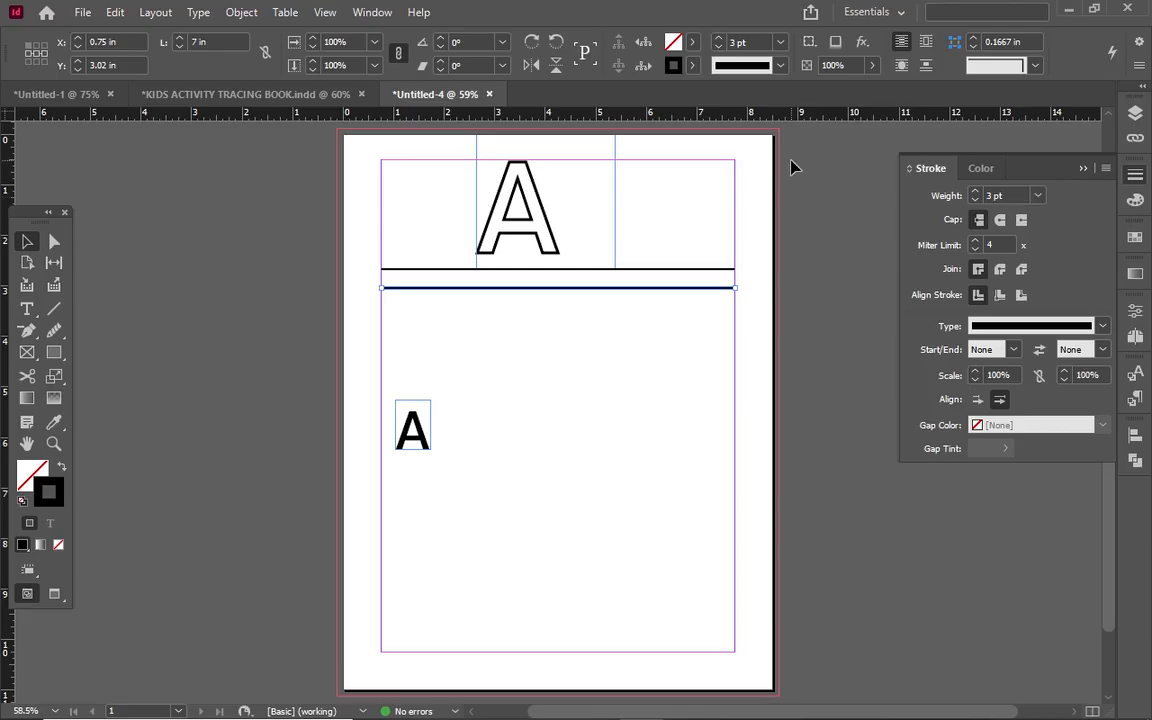
pyautogui.click(780, 65)
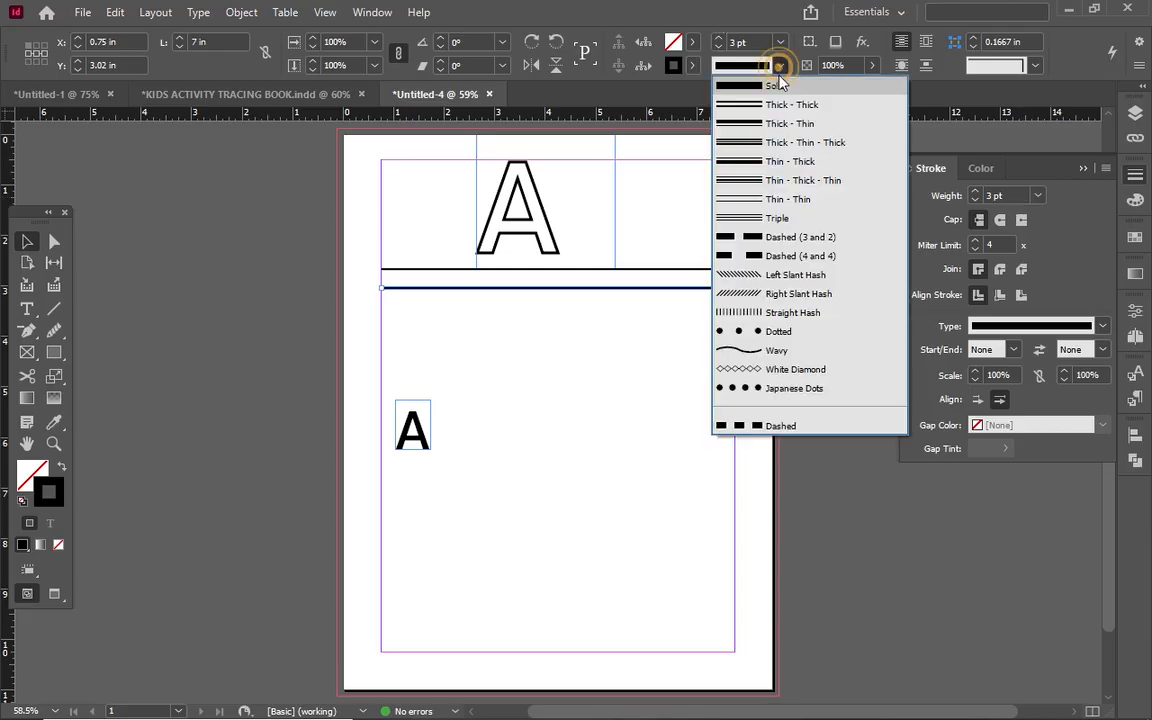
pyautogui.click(783, 331)
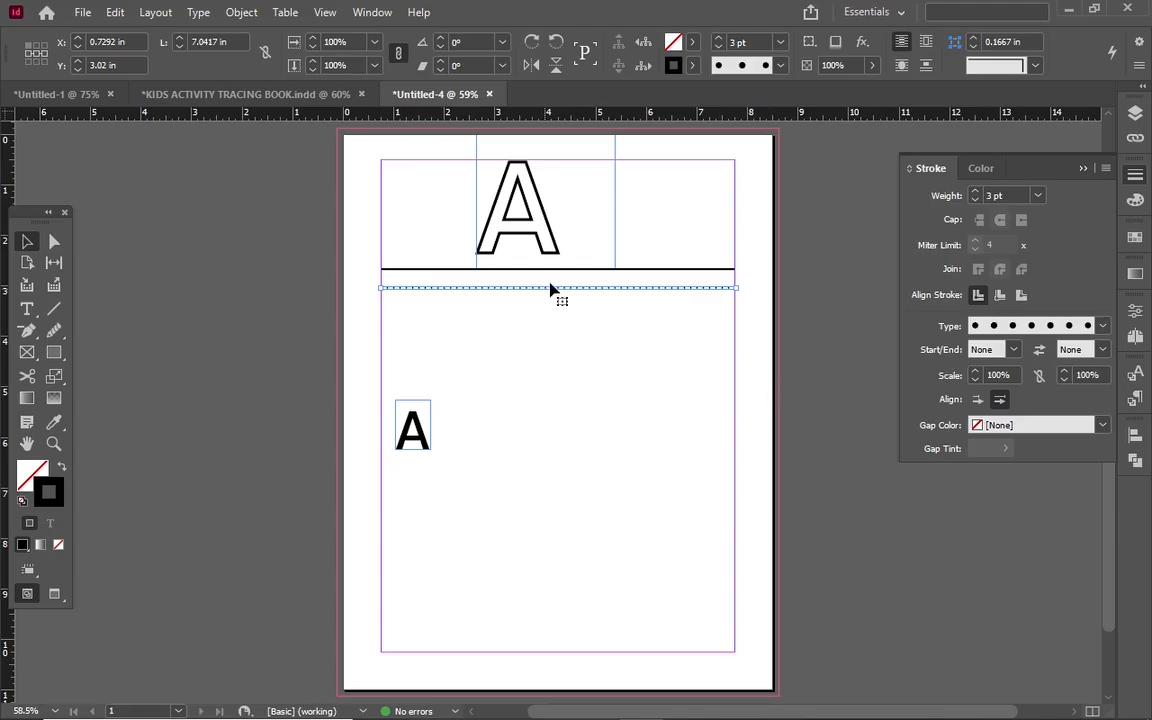
# Step: Duplicate the solid line below the dotted one, at a Y position of about 3.41 in
pyautogui.click(633, 270)
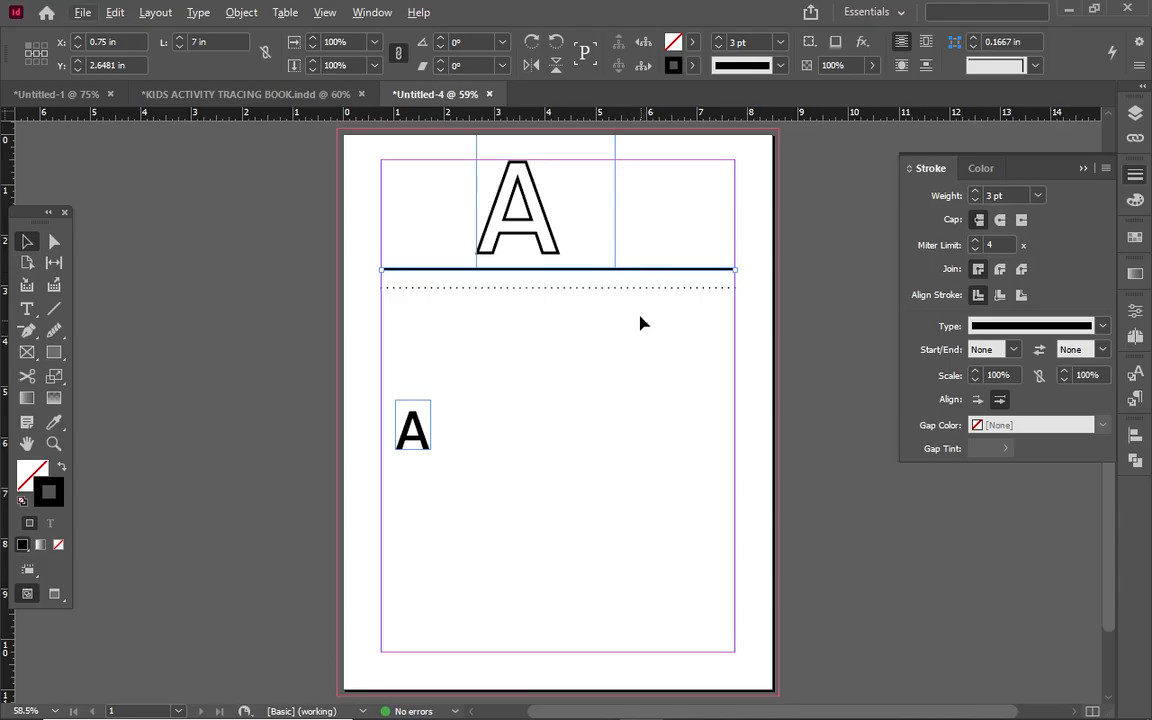
pyautogui.press('alt')
pyautogui.click(636, 270)
pyautogui.moveTo(636, 272); pyautogui.dragTo(635, 315)
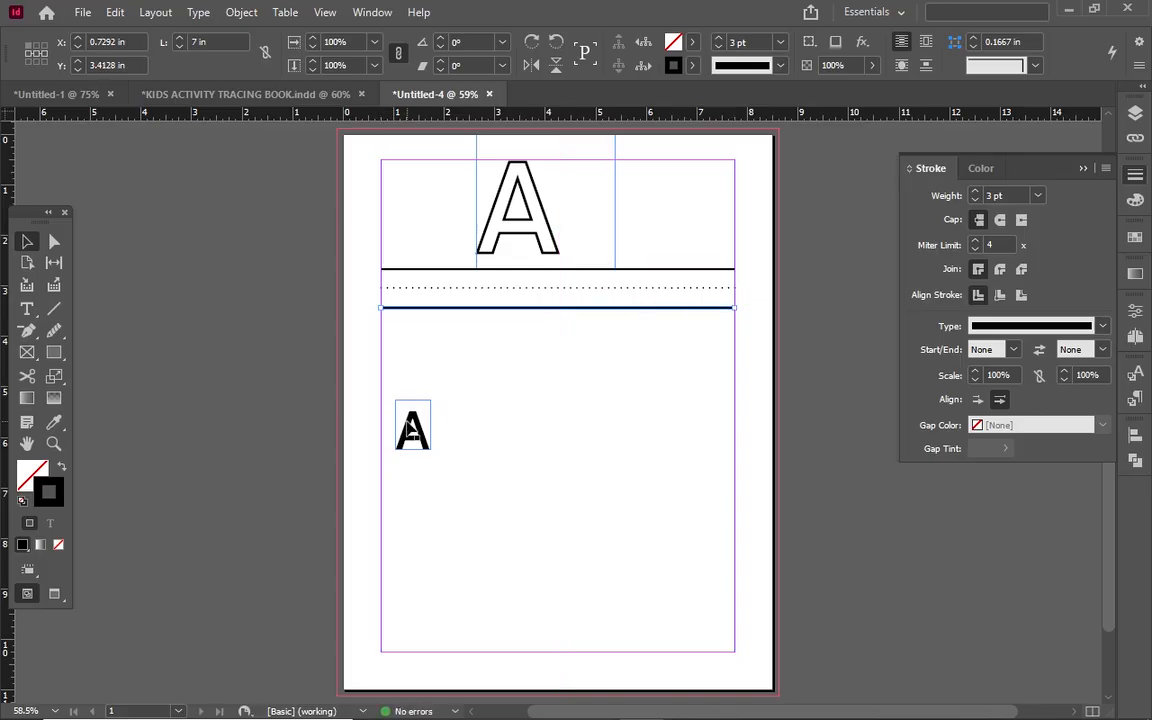
# Step: Move the small solid A between the two solid lines, at about X 0.91 in, Y 2.46 in
pyautogui.moveTo(412, 429); pyautogui.dragTo(409, 291)
pyautogui.doubleClick(418, 298)
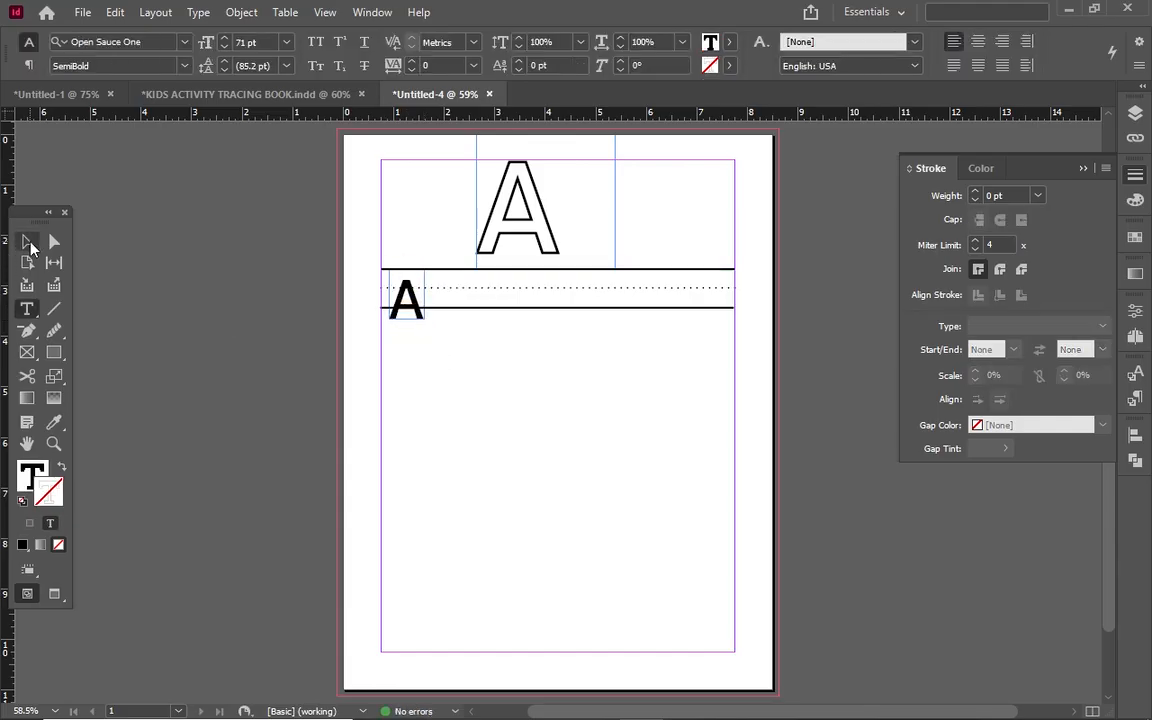
pyautogui.click(28, 242)
pyautogui.press('Up')
pyautogui.press('Up')
pyautogui.press('Up')
pyautogui.press('Up')
pyautogui.press('Up')
pyautogui.press('Up')
pyautogui.press('Up')
pyautogui.press('Up')
pyautogui.press('Up')
pyautogui.press('Up')
pyautogui.press('Up')
pyautogui.press('Up')
pyautogui.press('Up')
pyautogui.press('Up')
pyautogui.press('Up')
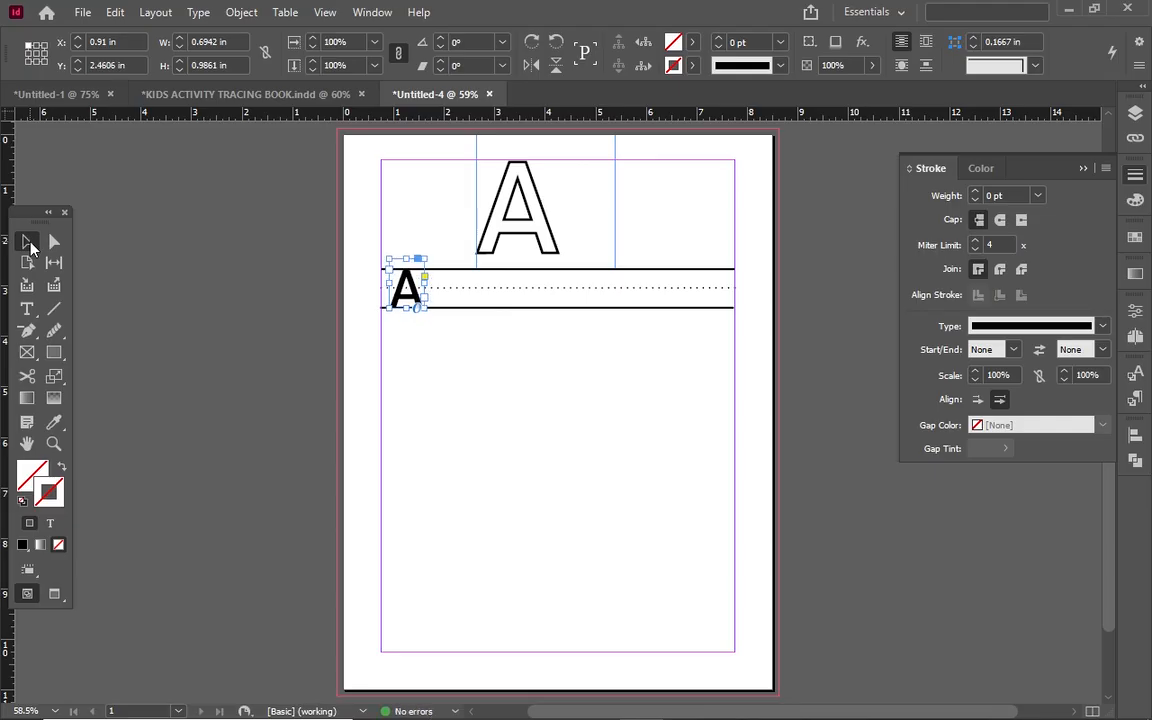
# Step: Distribute the horizontal space among the three ruled lines
pyautogui.click(504, 414)
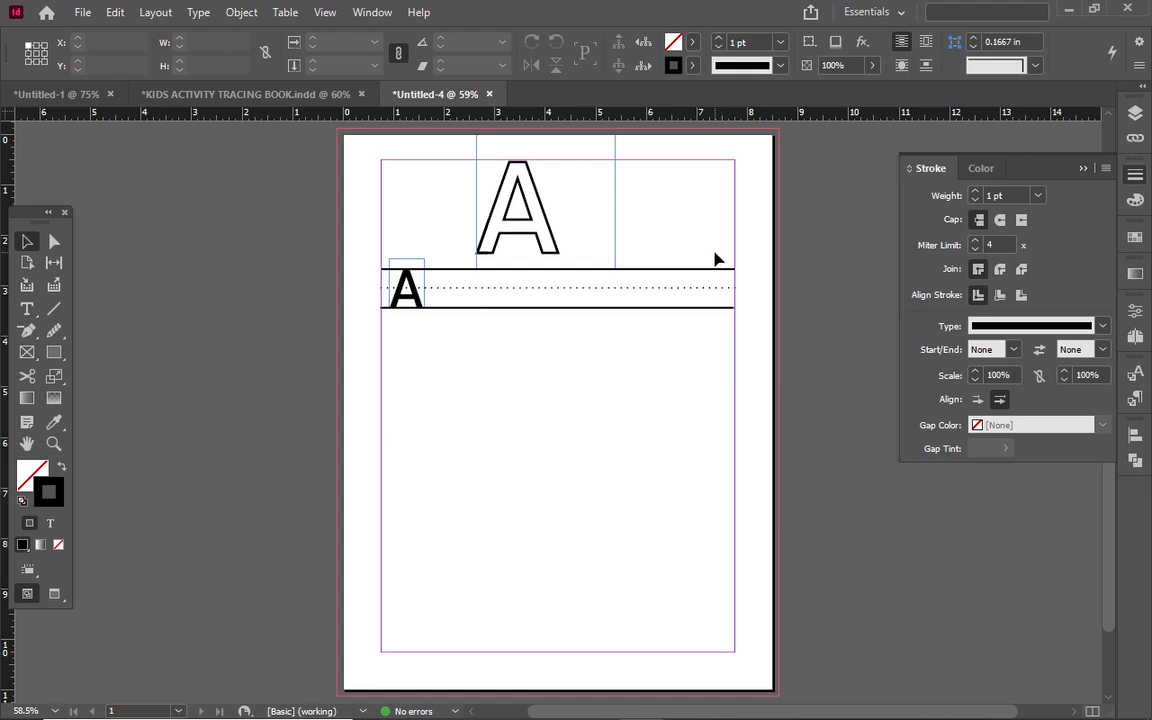
pyautogui.moveTo(700, 245); pyautogui.dragTo(784, 343)
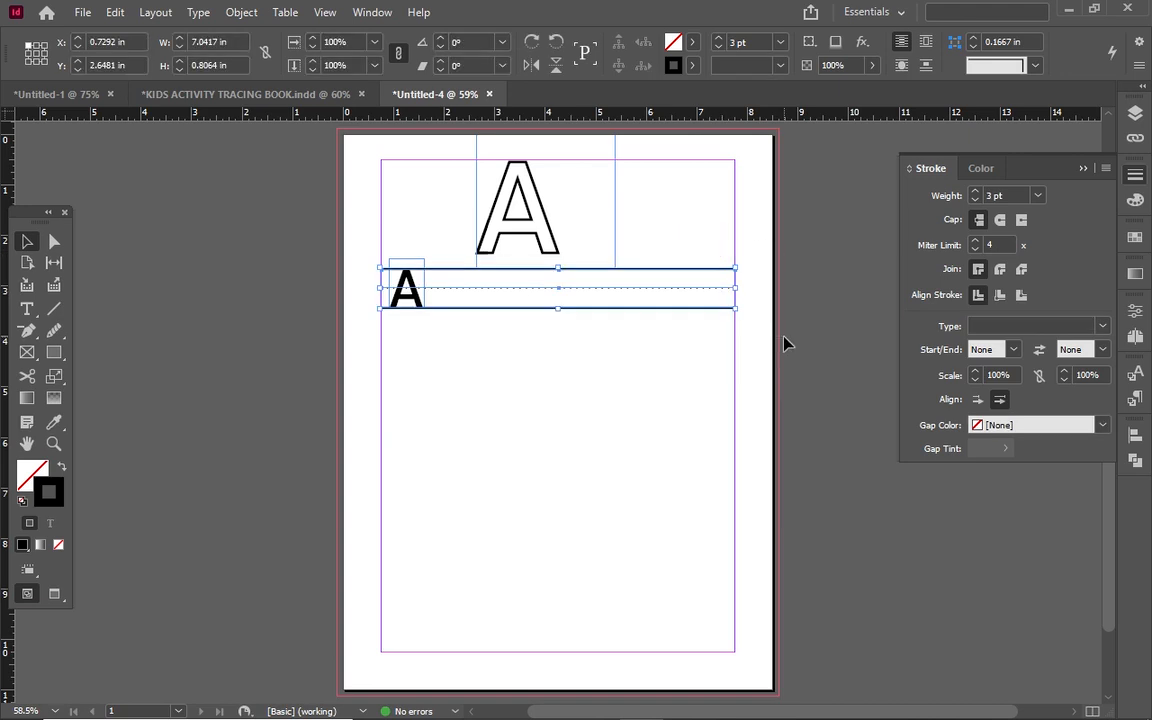
pyautogui.click(1135, 311)
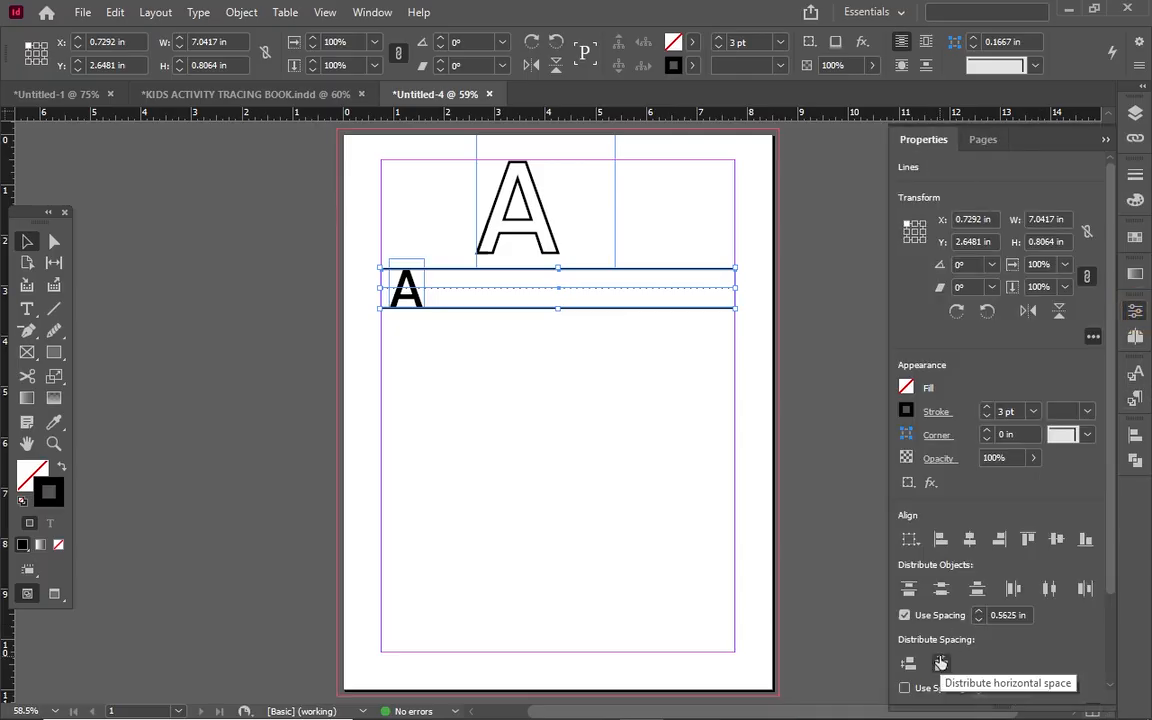
pyautogui.click(940, 663)
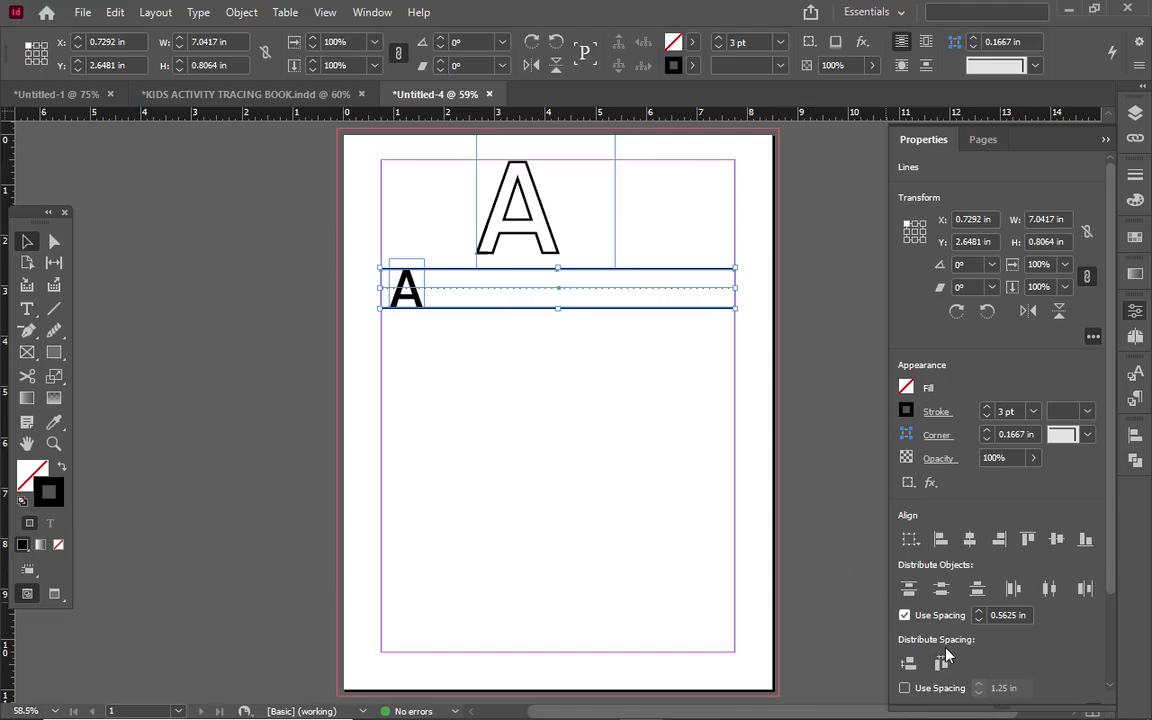
pyautogui.click(942, 663)
pyautogui.click(643, 419)
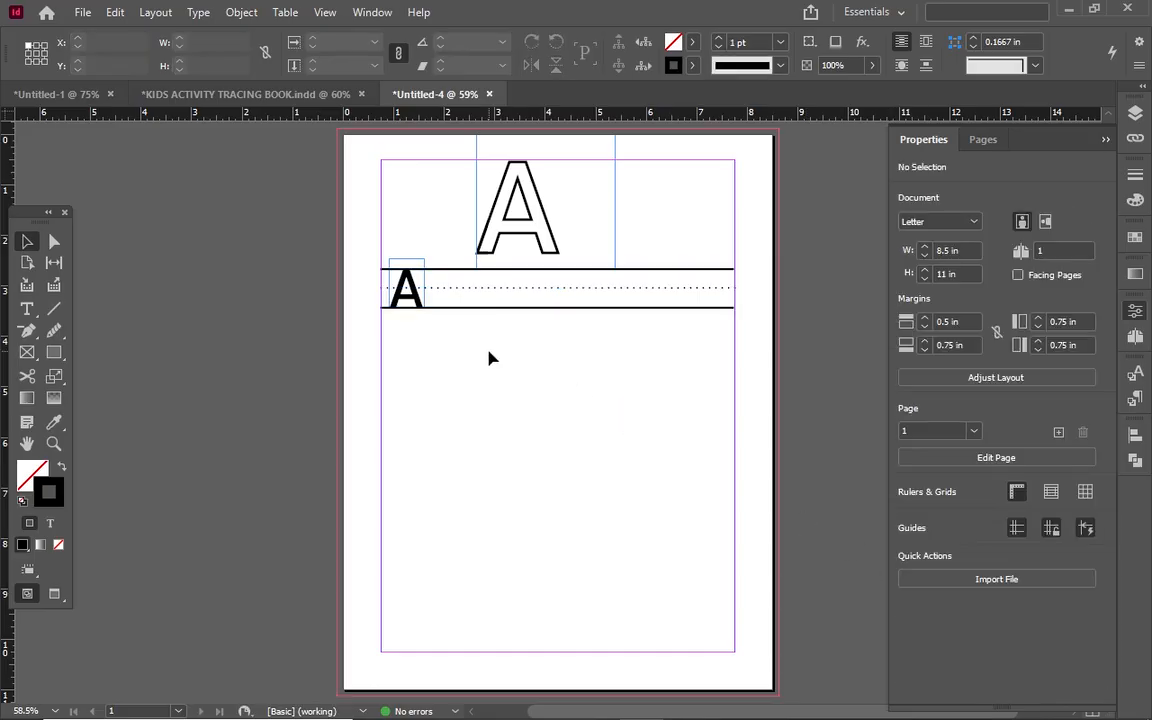
# Step: Shift the small solid A to the start of the ruled lines, at an X position of about 0.74 in
pyautogui.click(403, 290)
pyautogui.moveTo(403, 290); pyautogui.dragTo(400, 291)
pyautogui.click(453, 380)
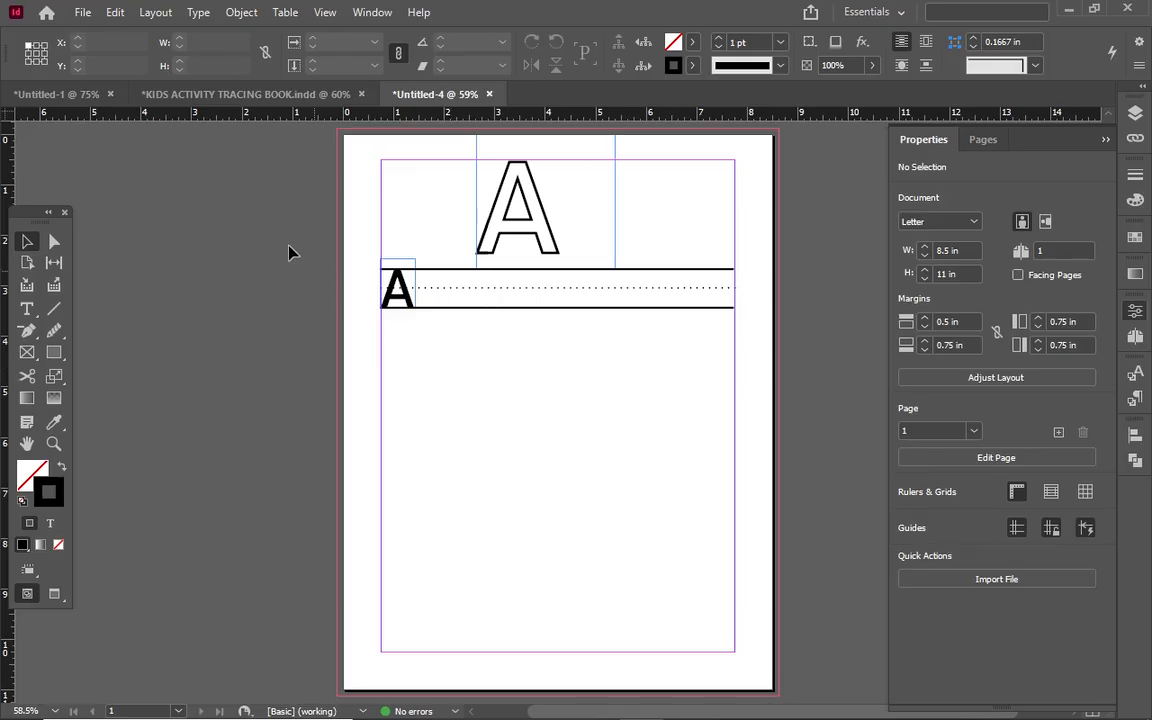
pyautogui.click(404, 294)
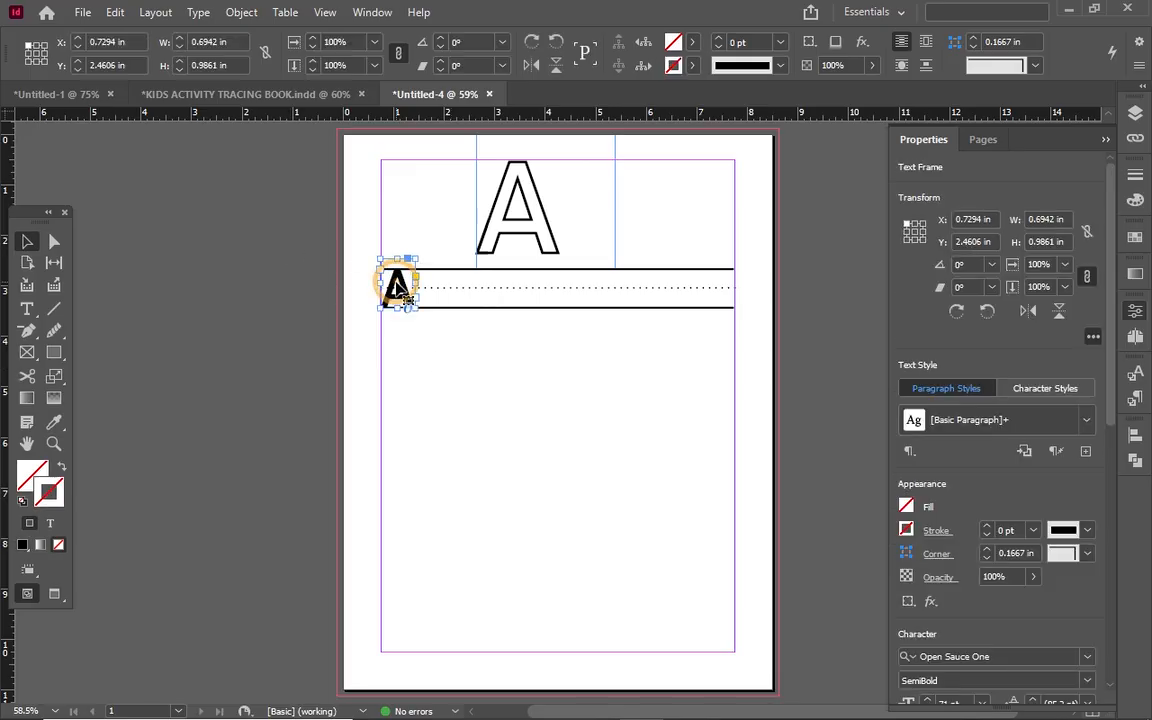
pyautogui.press('Right')
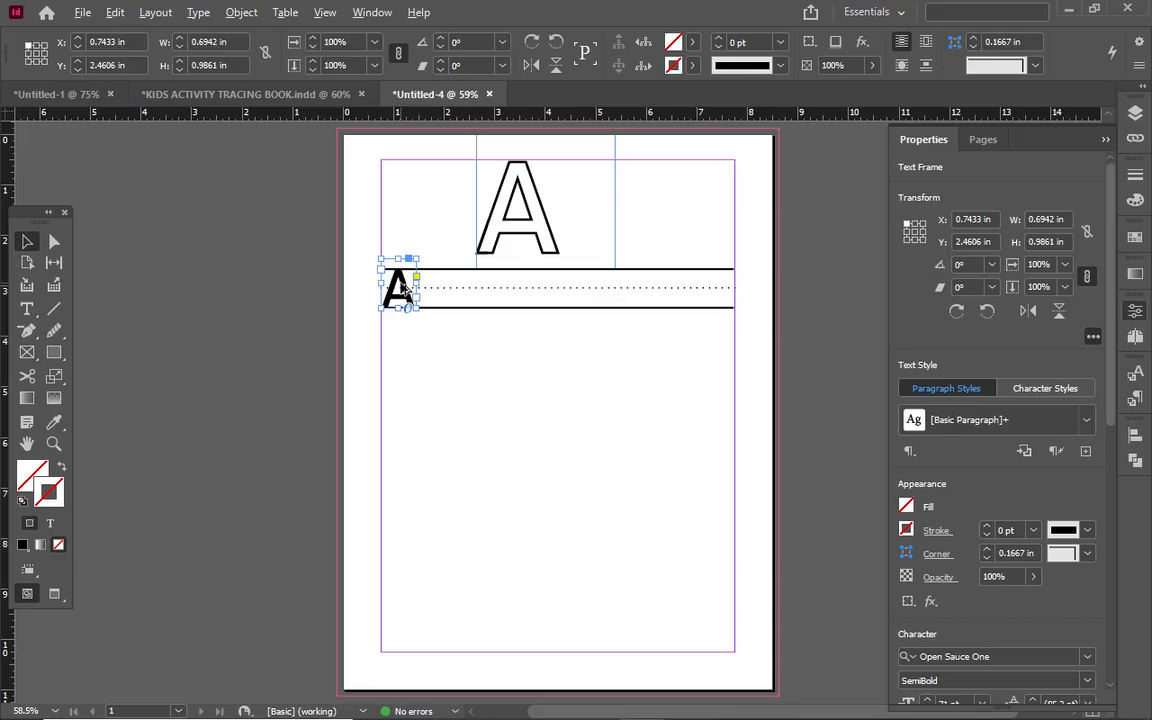
# Step: Duplicate the small A across the ruled lines into a row of six evenly spaced letters ending at about X 7.03 in
pyautogui.moveTo(400, 285); pyautogui.dragTo(719, 304)
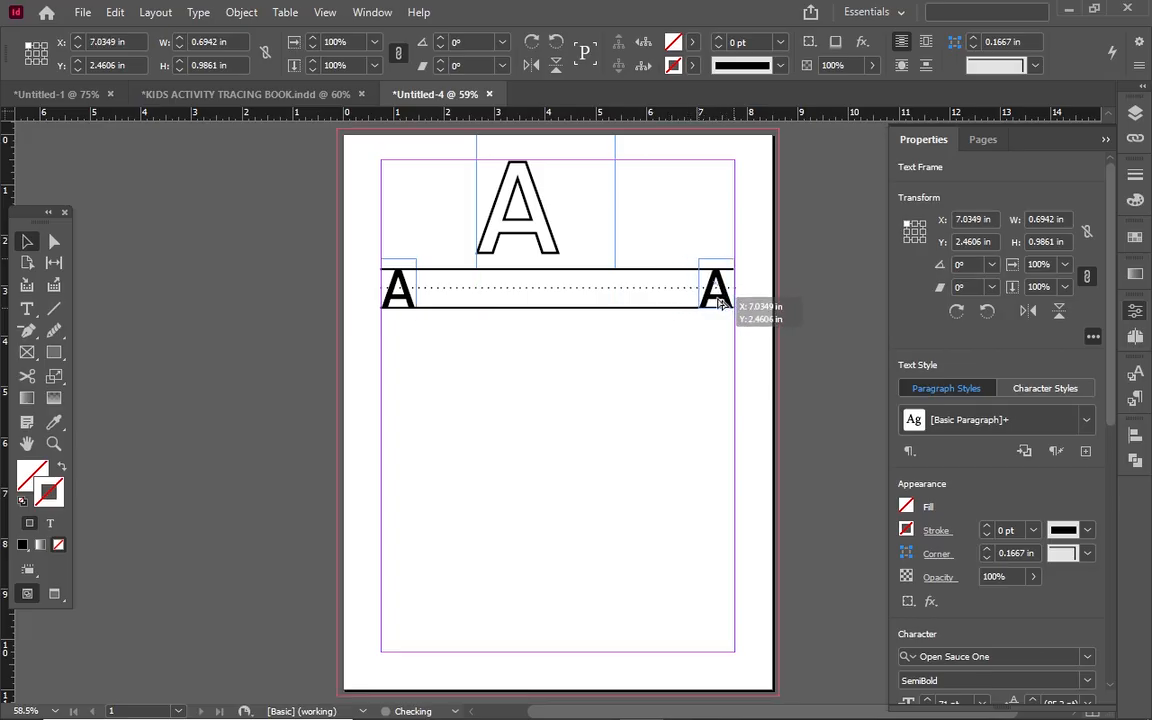
pyautogui.press('Right')
pyautogui.press('Right')
pyautogui.press('Right')
pyautogui.press('Right')
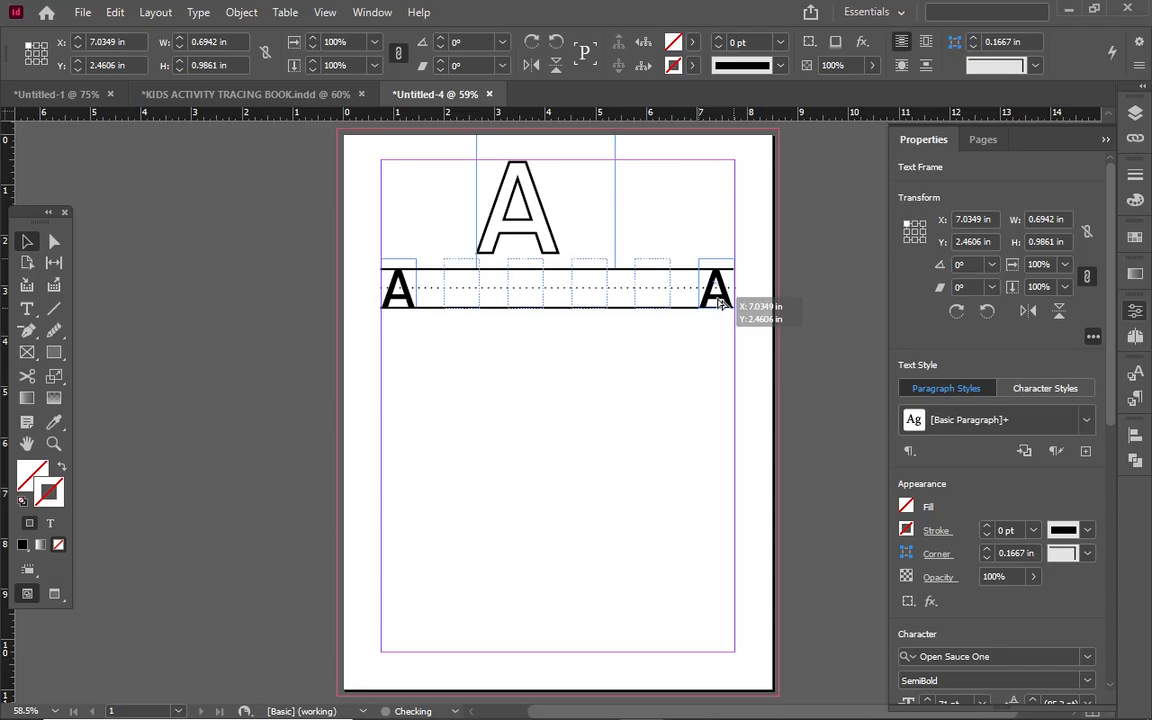
pyautogui.moveTo(718, 303); pyautogui.dragTo(719, 304)
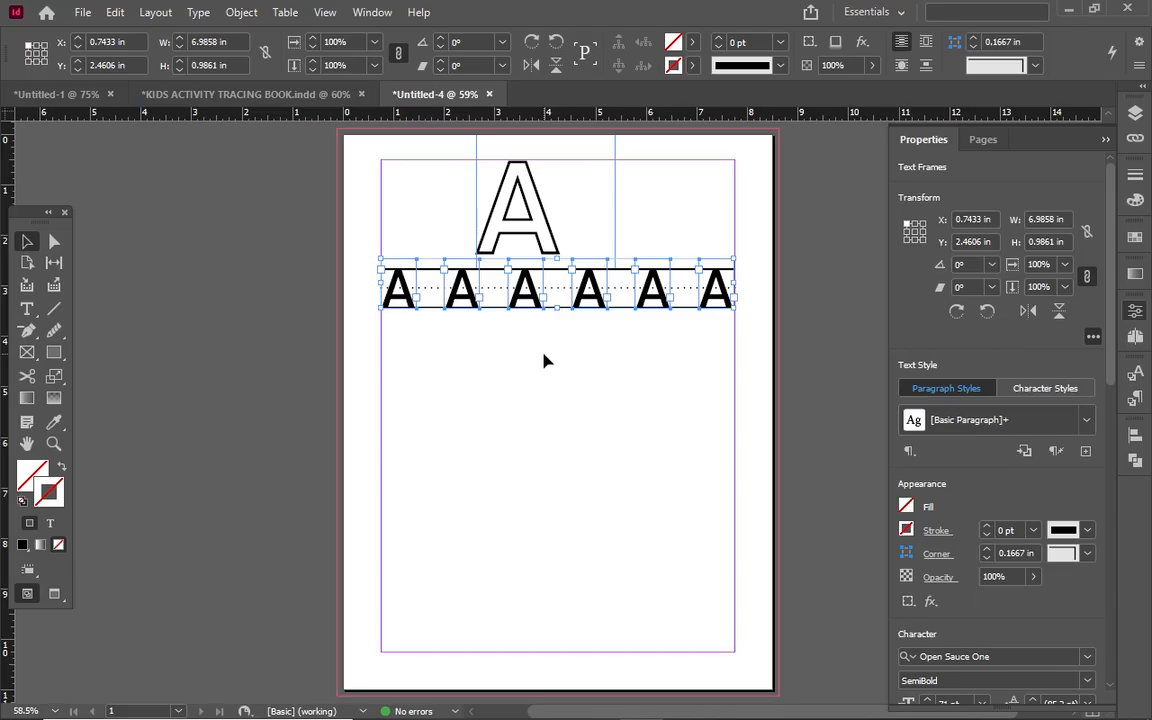
# Step: Set the text fill tint of the second A in the practice row to 20% black
pyautogui.click(465, 289)
pyautogui.doubleClick(465, 289)
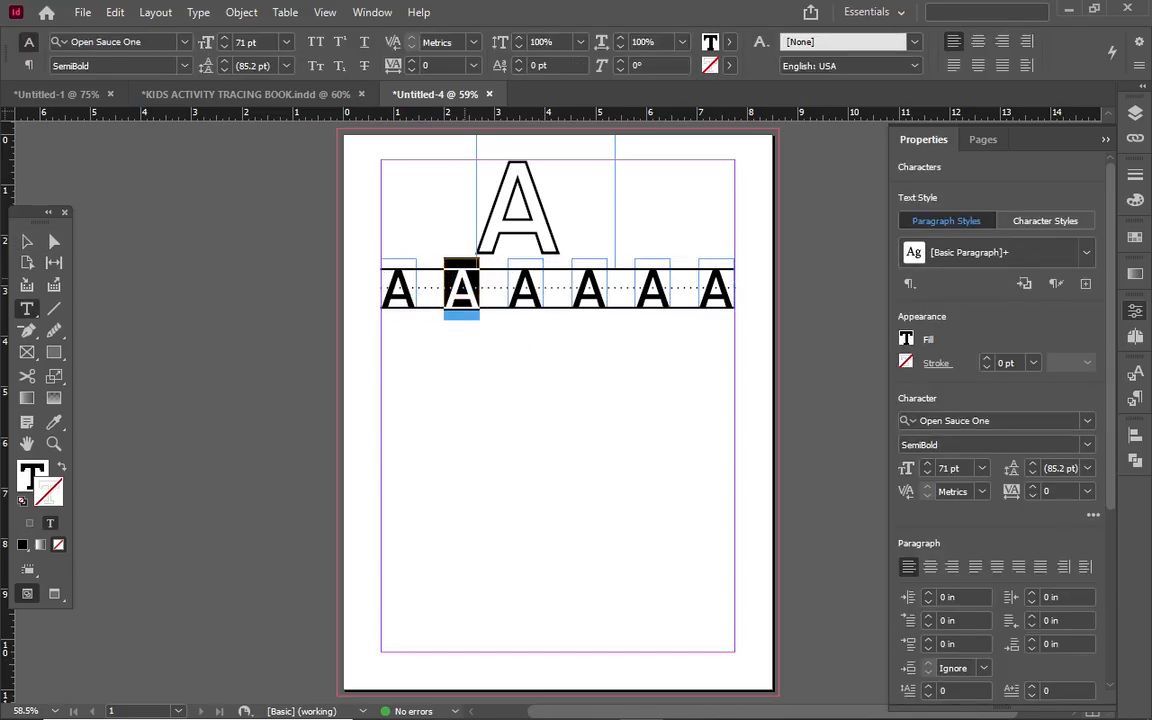
pyautogui.click(730, 42)
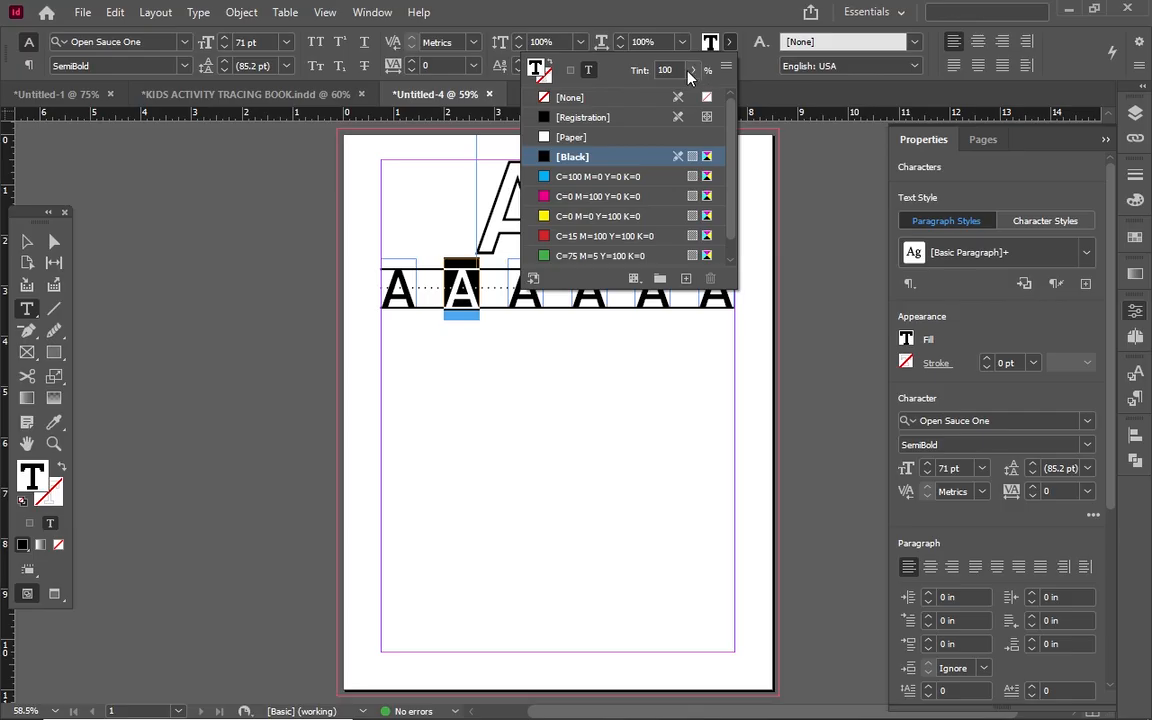
pyautogui.moveTo(690, 70); pyautogui.dragTo(619, 102)
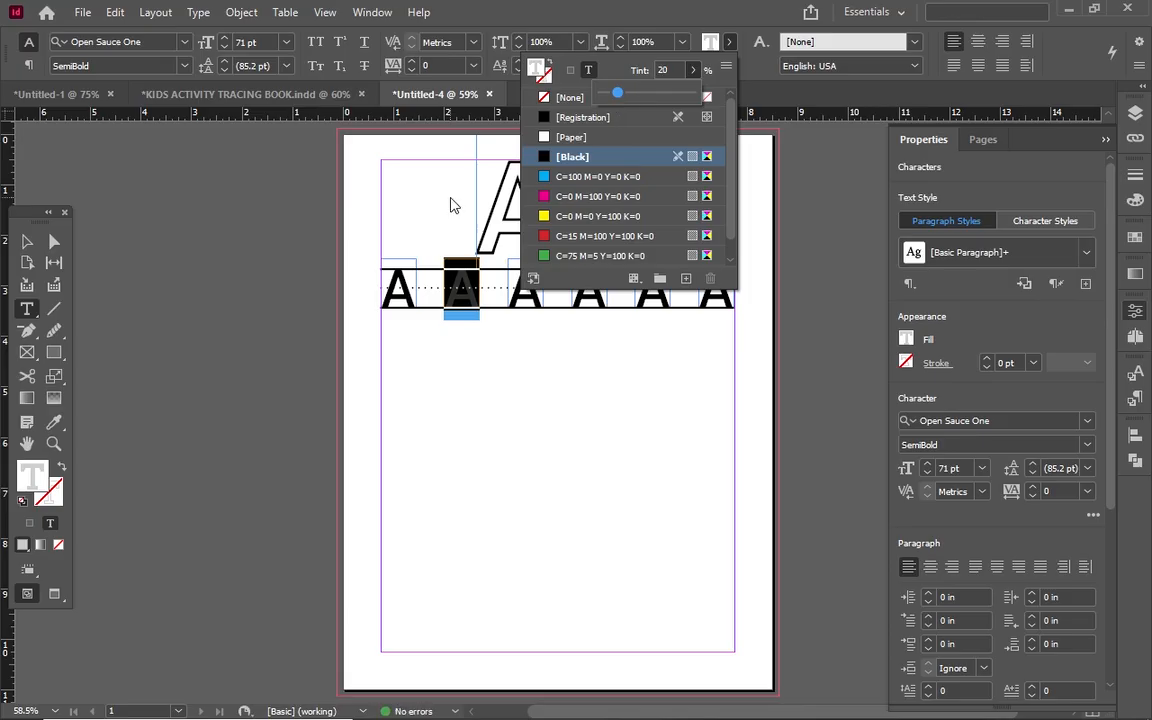
# Step: Set the text fill tint of the third A in the practice row to 20%
pyautogui.doubleClick(517, 297)
pyautogui.click(730, 43)
pyautogui.click(731, 43)
pyautogui.click(731, 43)
pyautogui.doubleClick(662, 70)
pyautogui.write('20')
pyautogui.press('Return')
# Step: Set the text fill tint of the fourth A in the practice row to 20%
pyautogui.click(557, 290)
pyautogui.doubleClick(587, 291)
pyautogui.click(731, 43)
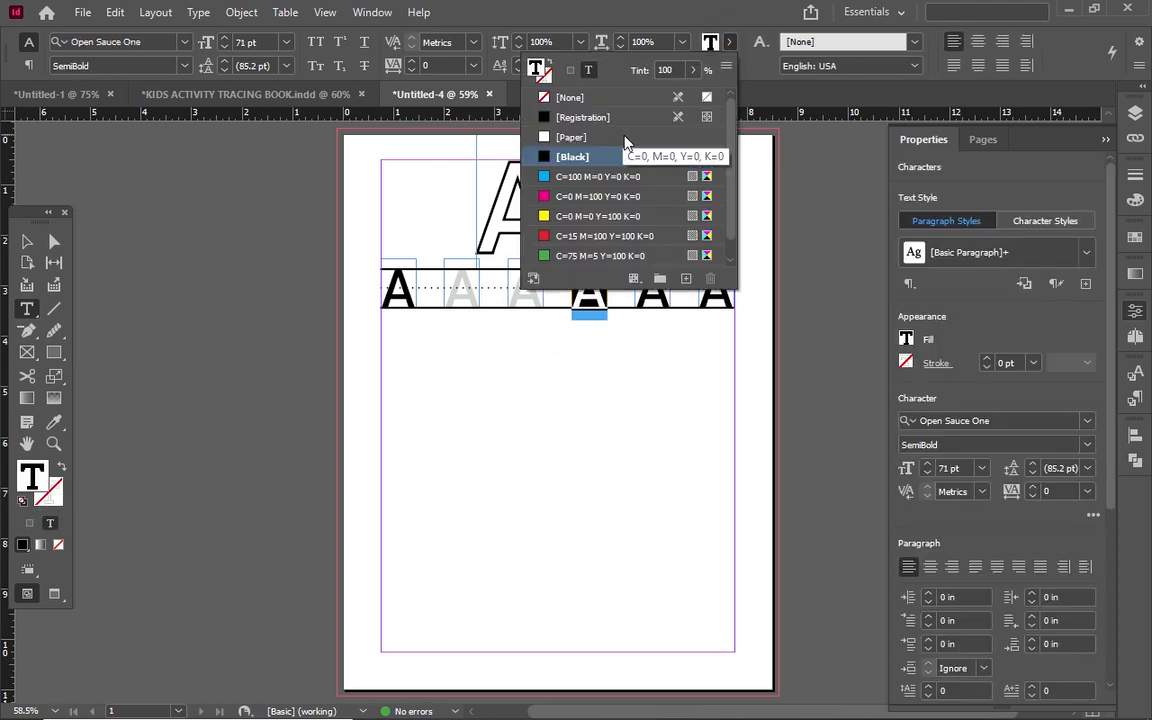
pyautogui.doubleClick(666, 70)
pyautogui.write('20')
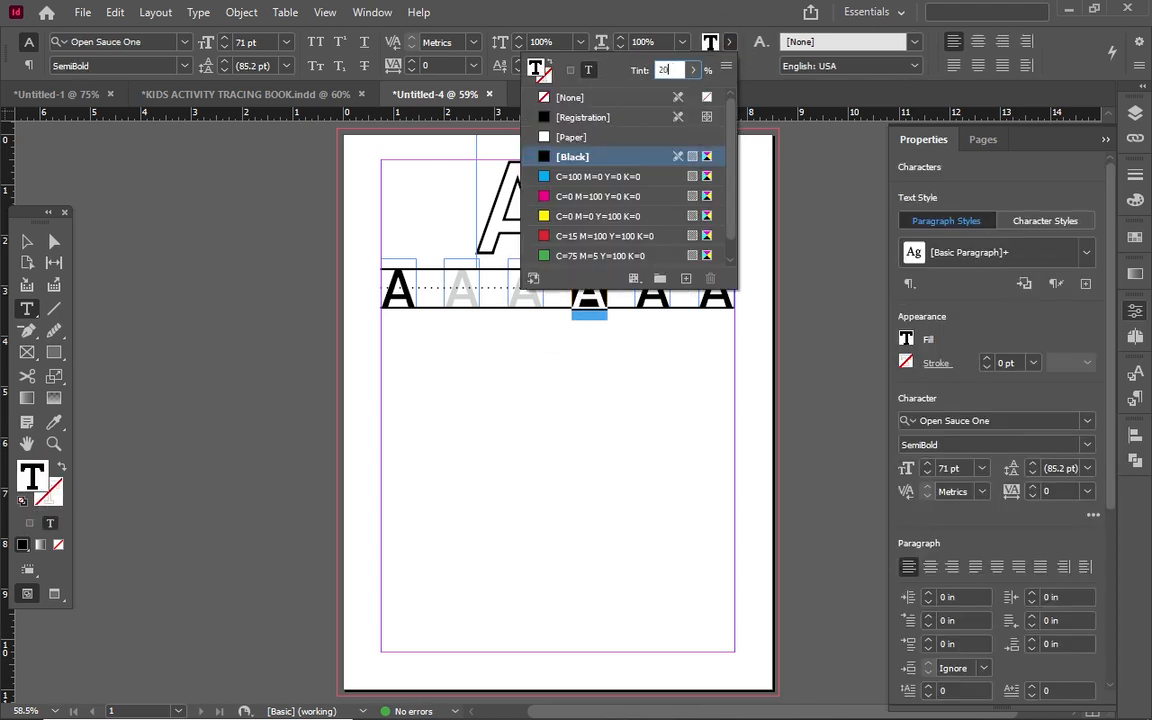
pyautogui.click(27, 241)
pyautogui.doubleClick(587, 289)
pyautogui.doubleClick(587, 289)
pyautogui.click(731, 43)
pyautogui.doubleClick(664, 70)
pyautogui.write('20')
pyautogui.press('Return')
# Step: Set the text fill tint of the fifth A in the practice row to 20%
pyautogui.doubleClick(650, 285)
pyautogui.click(731, 43)
pyautogui.doubleClick(666, 70)
pyautogui.write('20')
pyautogui.press('Return')
pyautogui.press('Escape')
# Step: Give the last A in the practice row a 1 pt outline and set its text fill to None
pyautogui.click(716, 292)
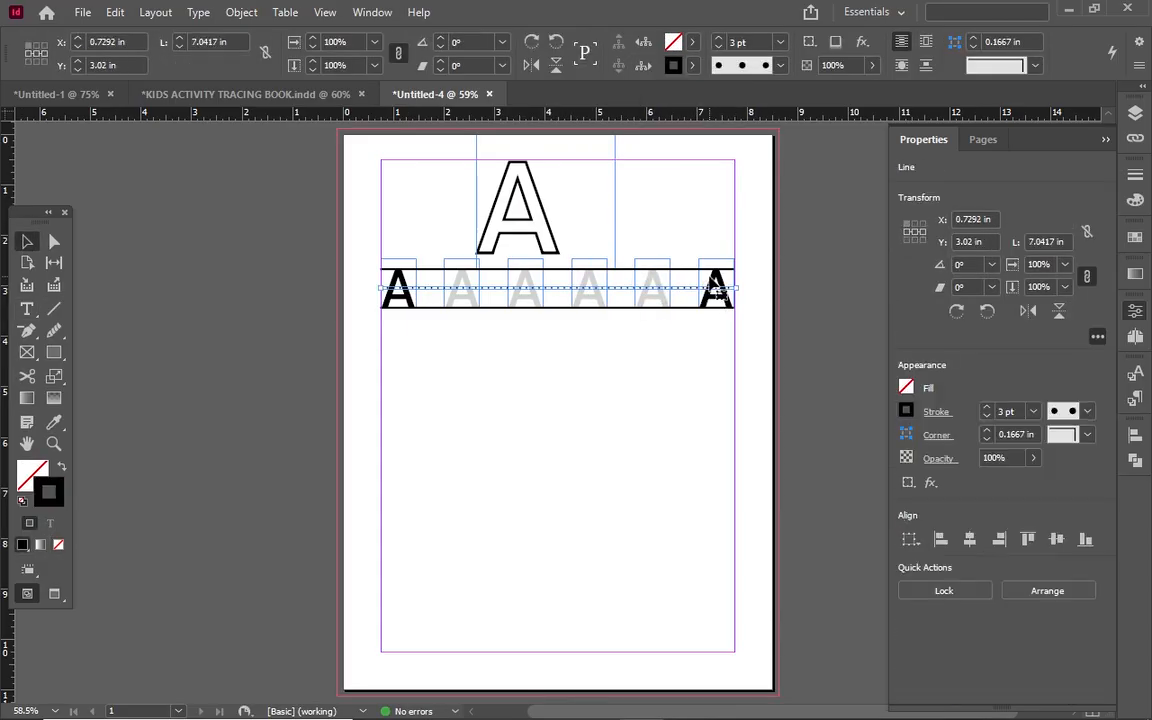
pyautogui.doubleClick(716, 292)
pyautogui.click(729, 42)
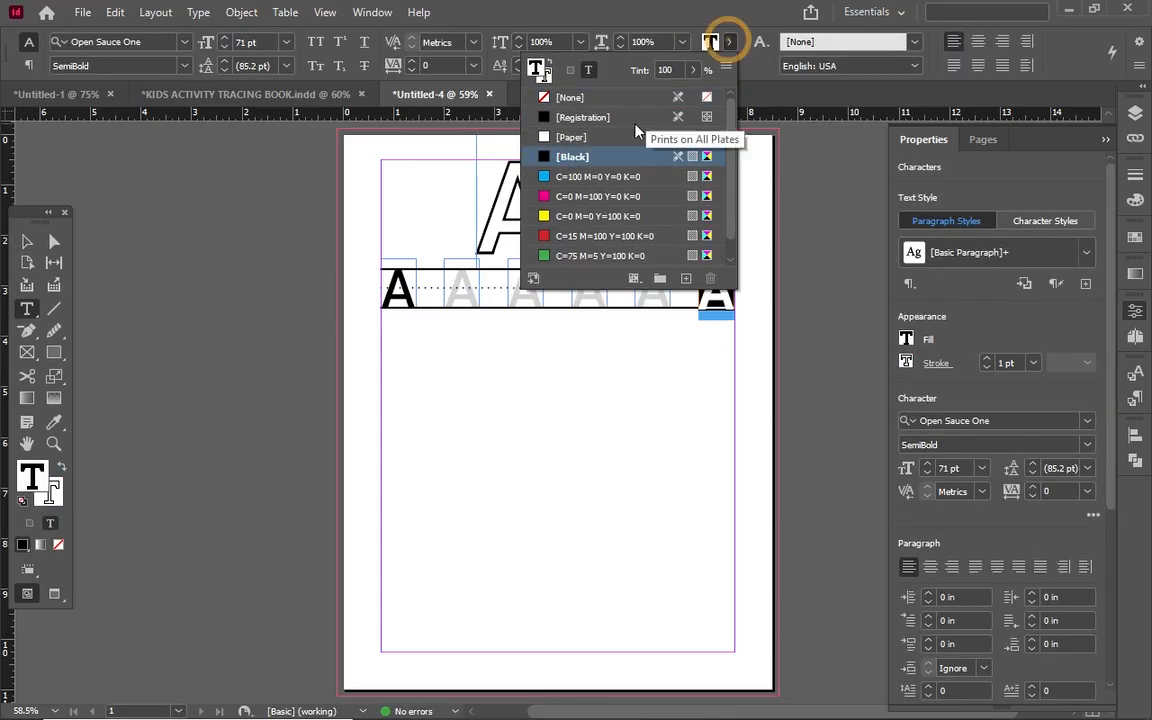
pyautogui.click(565, 97)
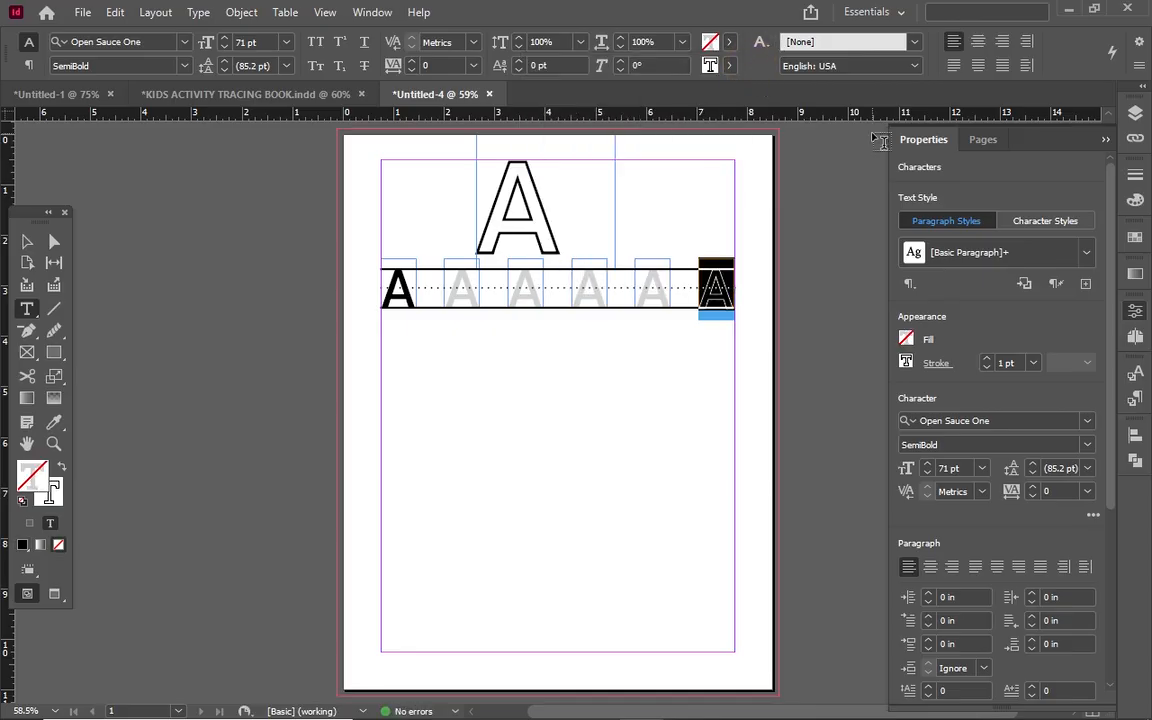
# Step: Set the outline weight of the last A in the practice row to 2 pt
pyautogui.click(1134, 175)
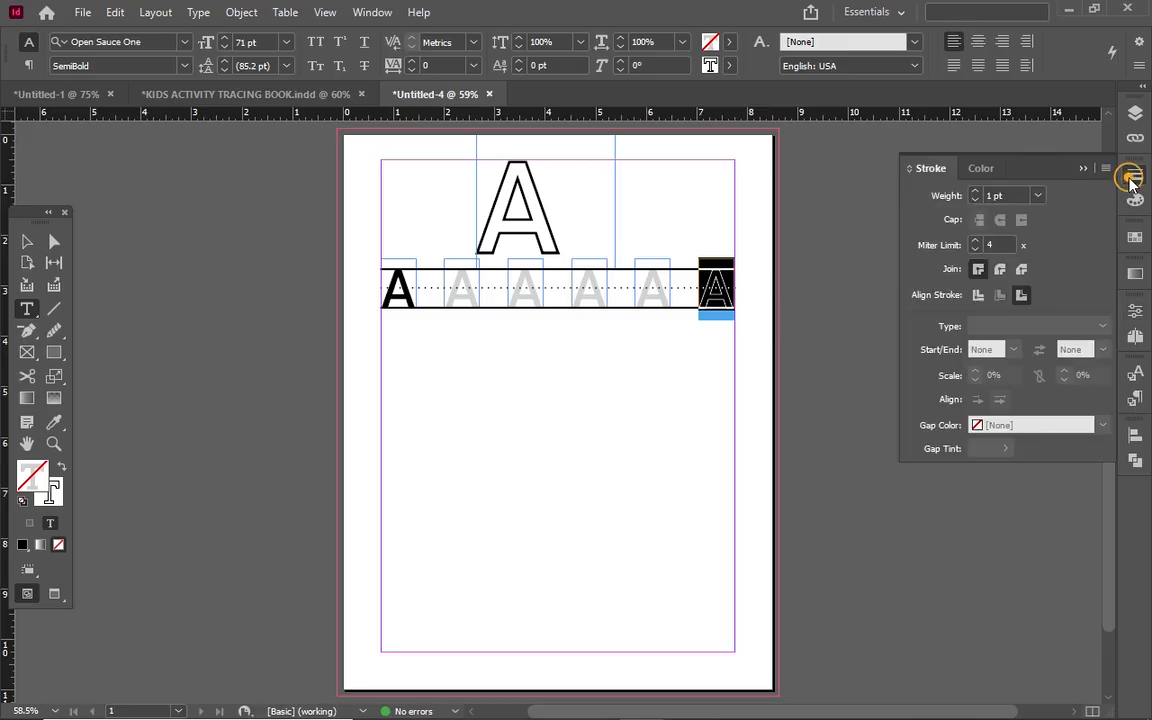
pyautogui.click(976, 192)
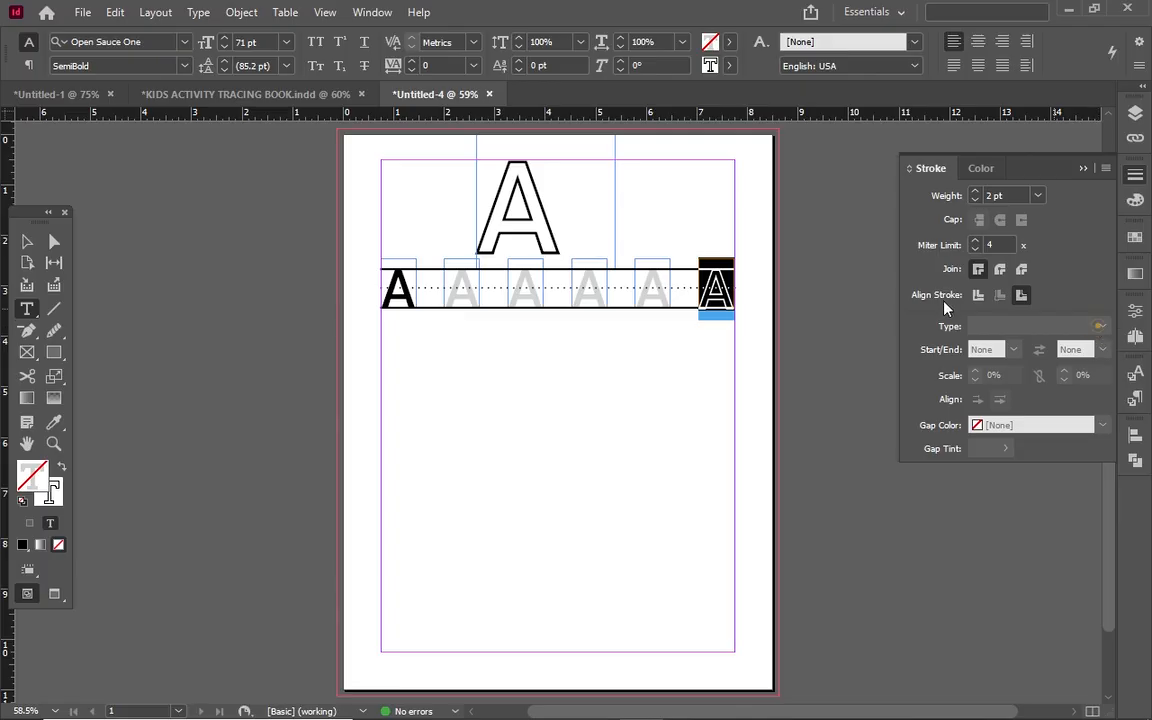
pyautogui.click(22, 242)
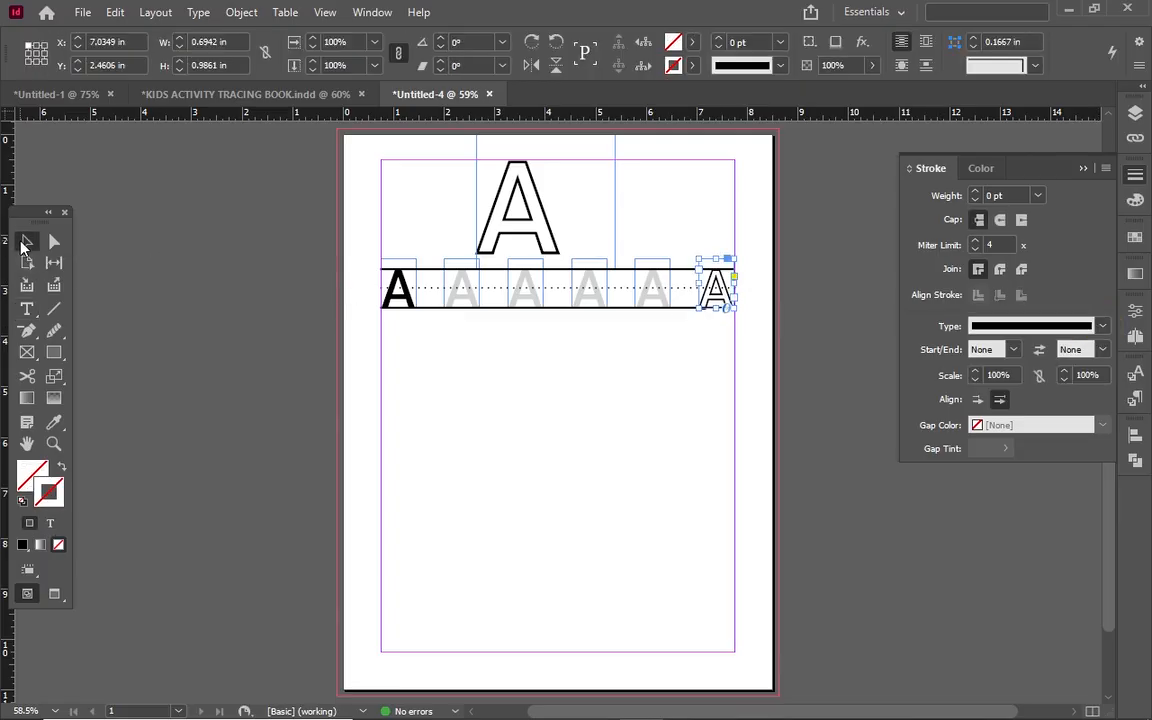
pyautogui.click(826, 419)
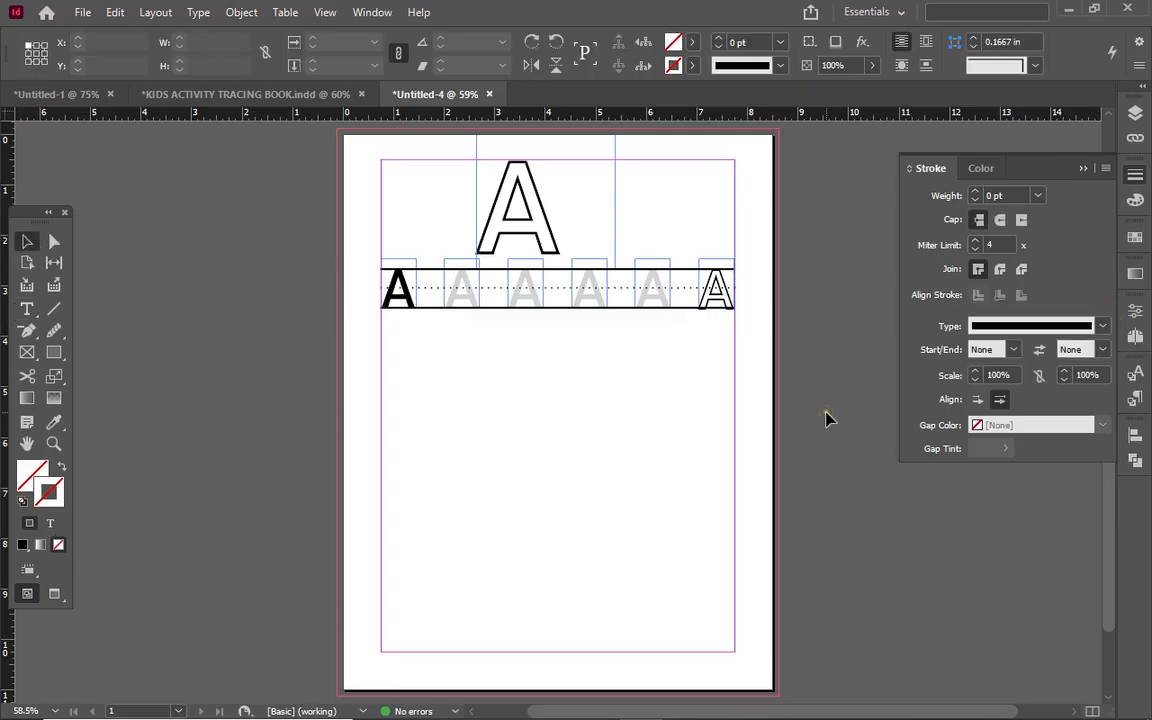
# Step: Convert the last A in the practice row from text to outlines
pyautogui.doubleClick(722, 288)
pyautogui.hotkey('ctrl', 'a')
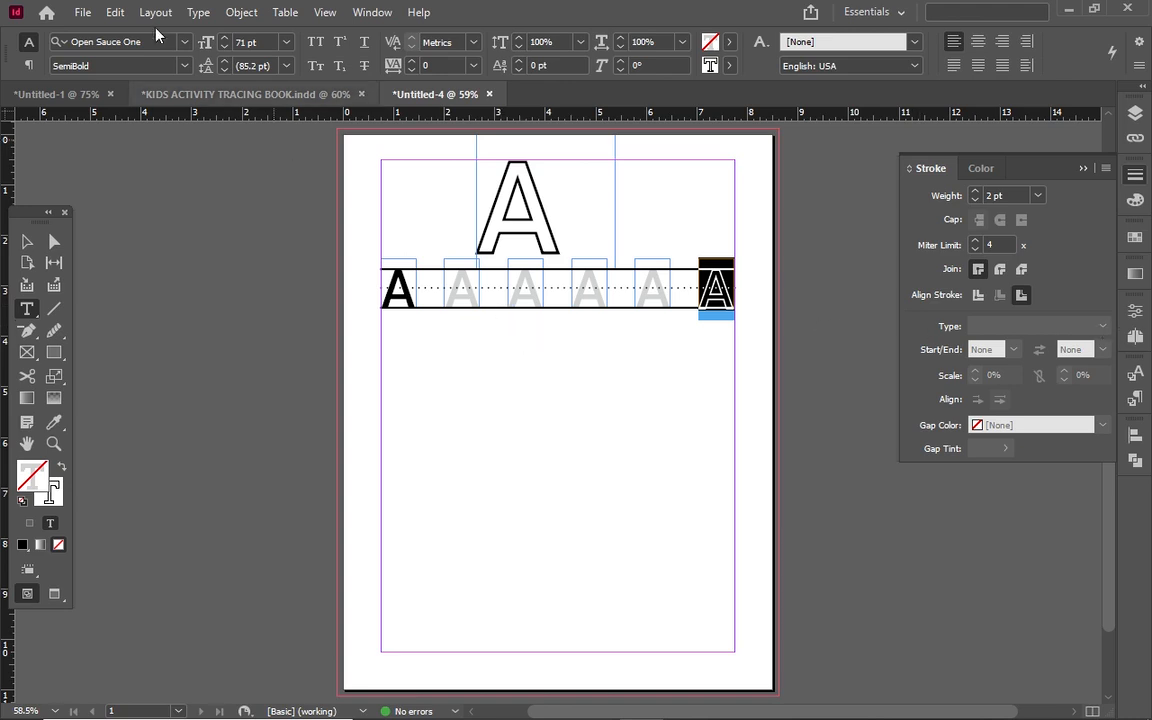
pyautogui.click(115, 12)
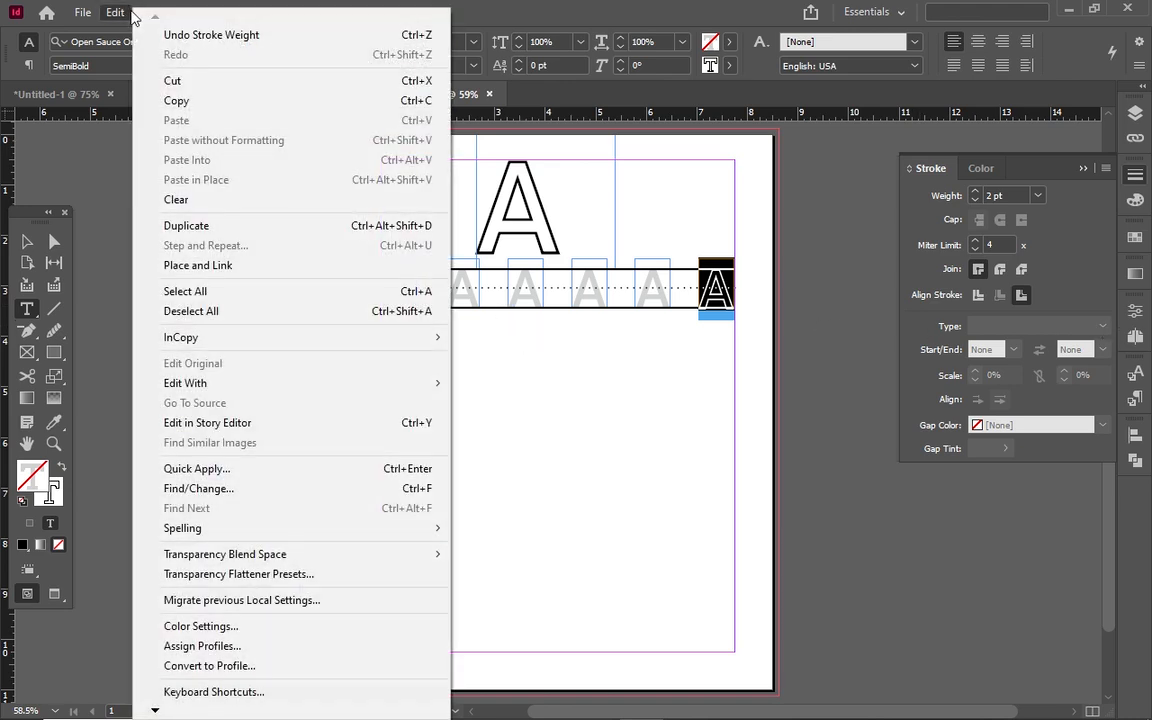
pyautogui.moveTo(193, 10)
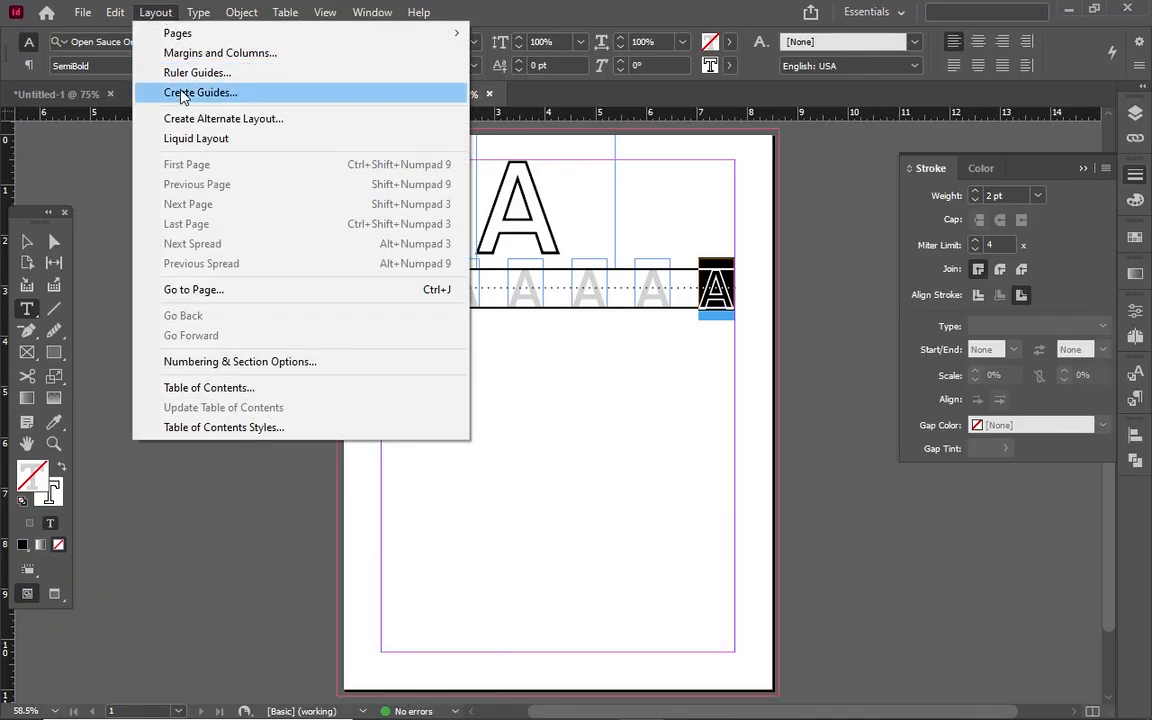
pyautogui.moveTo(241, 12)
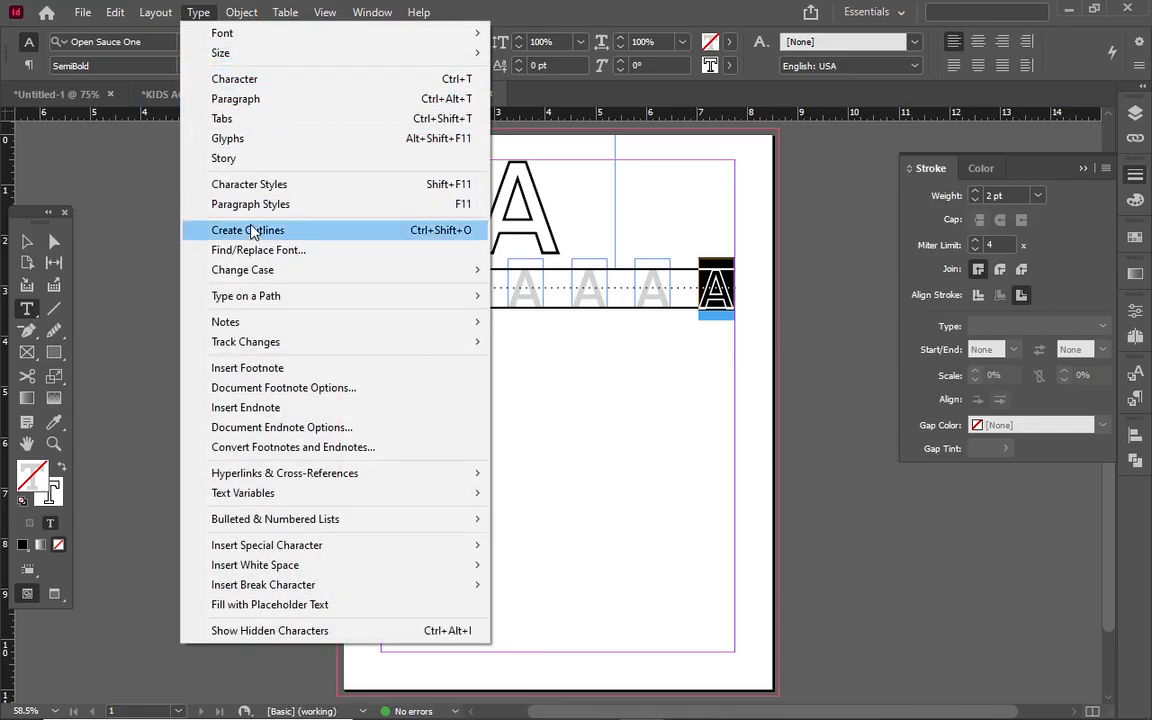
pyautogui.click(220, 230)
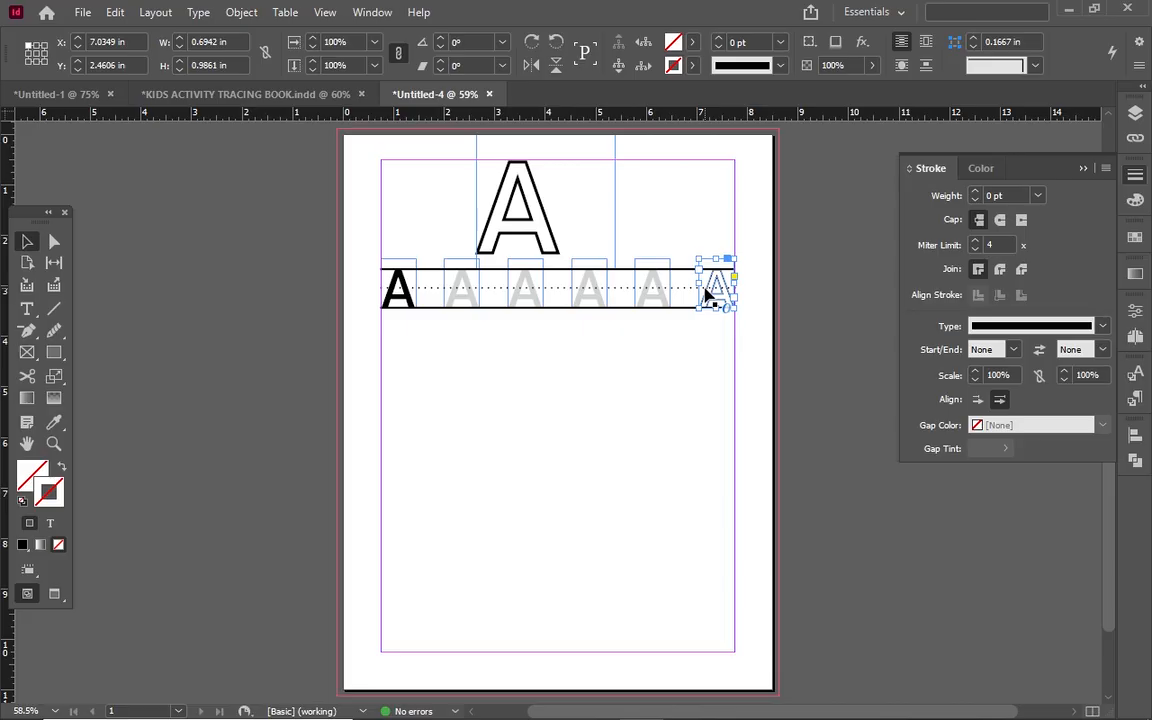
# Step: Apply a dotted stroke type to the converted outline of the last practice A
pyautogui.click(705, 296)
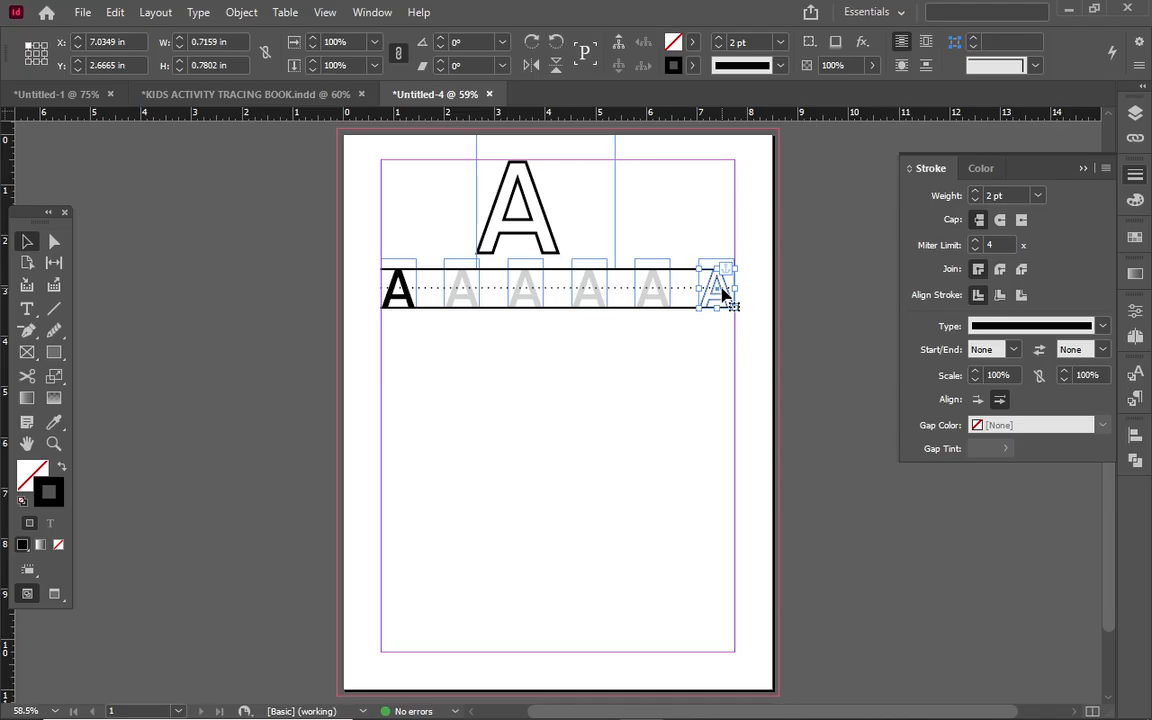
pyautogui.click(721, 290)
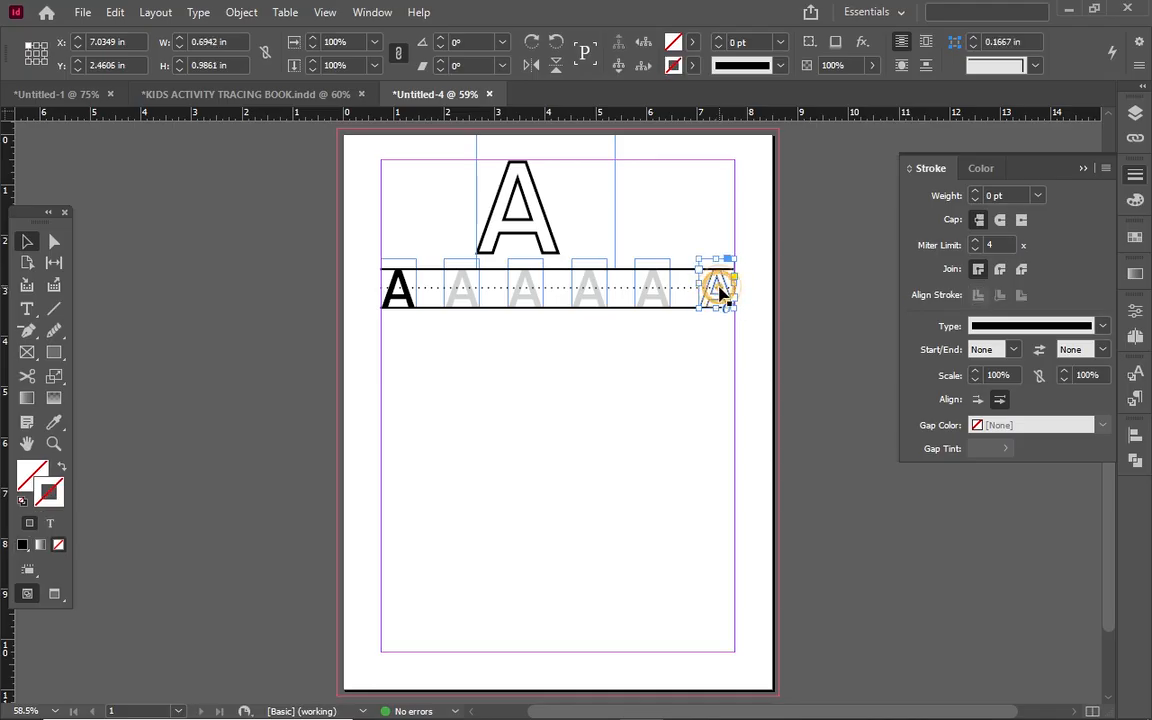
pyautogui.click(716, 290)
pyautogui.click(745, 65)
pyautogui.click(776, 331)
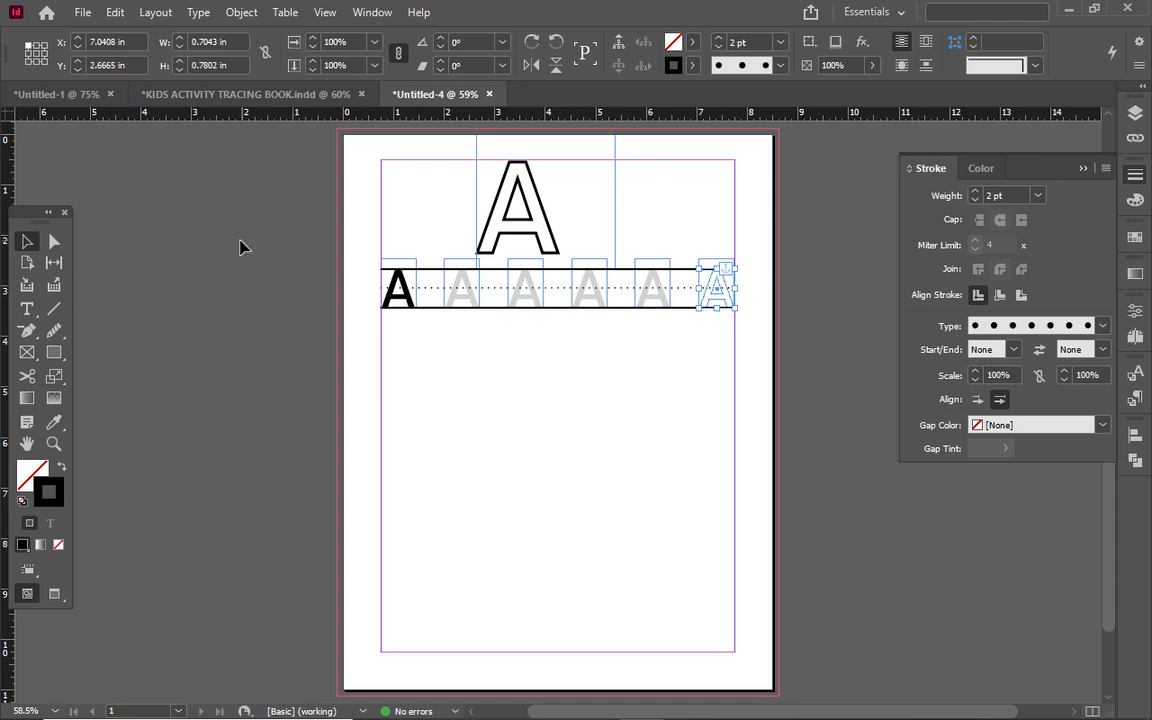
pyautogui.click(280, 290)
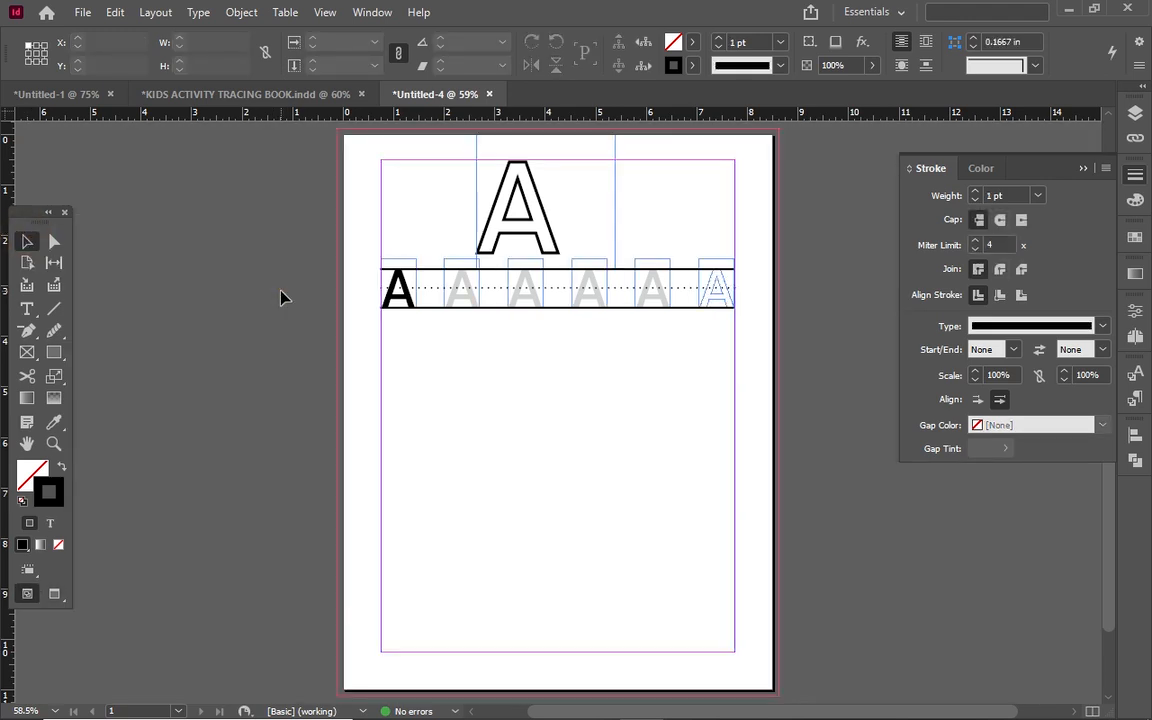
# Step: Preview the practice row up close, and undo the dotted stroke, outline conversion and fill removal on the last A
pyautogui.press('w')
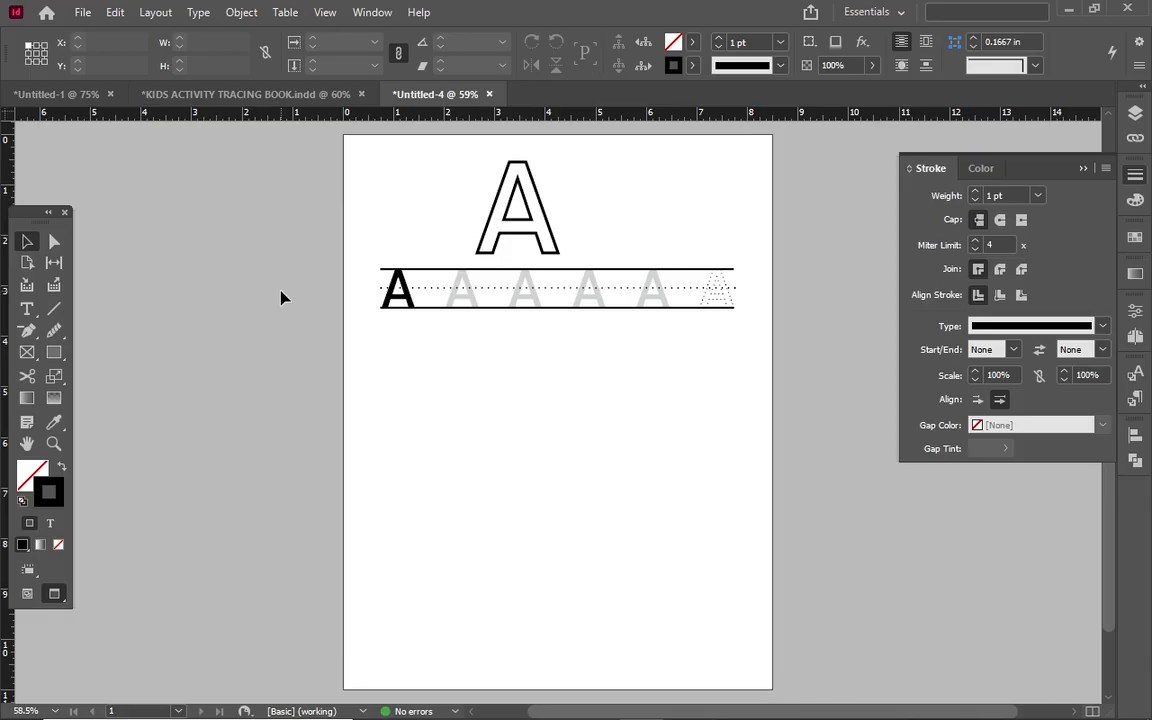
pyautogui.hotkey('ctrl', '=')
pyautogui.hotkey('ctrl', '=')
pyautogui.hotkey('ctrl', '=')
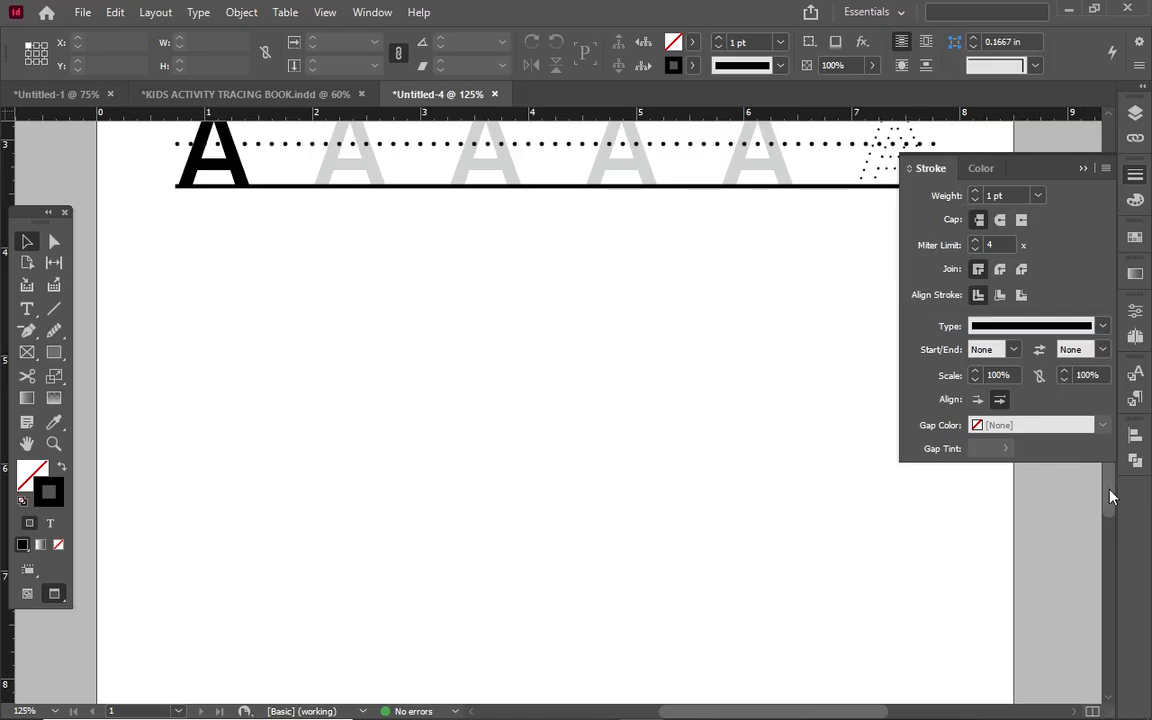
pyautogui.scroll(3, 1110, 498)
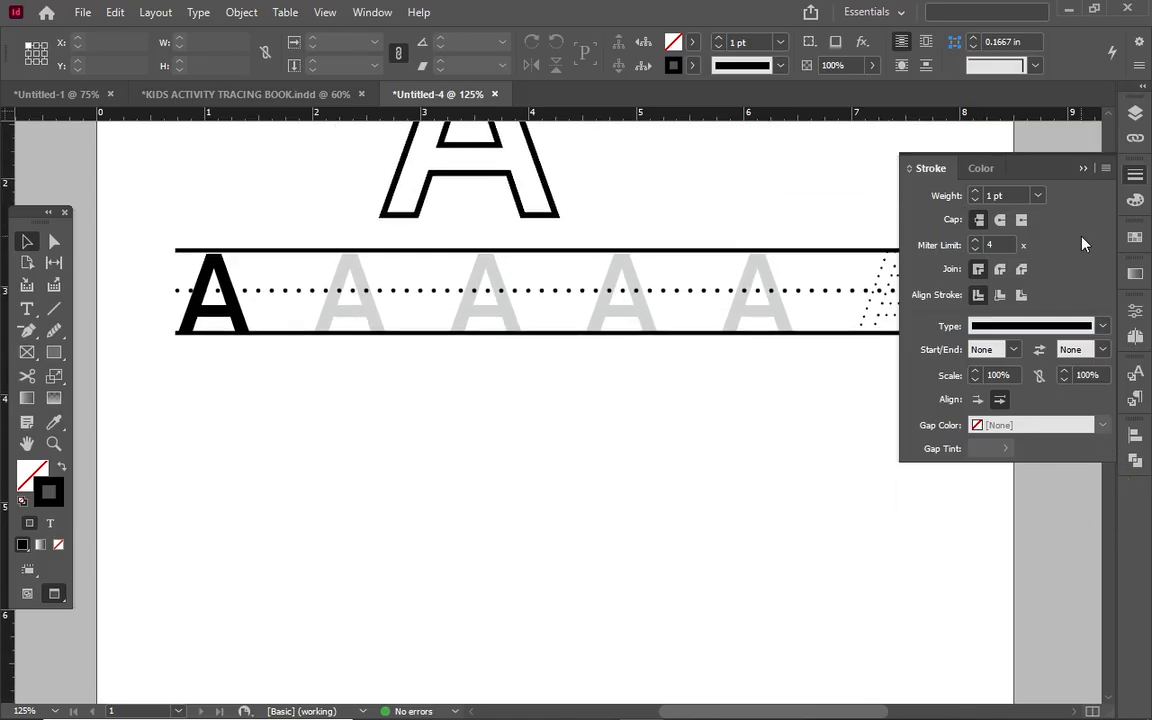
pyautogui.click(1083, 170)
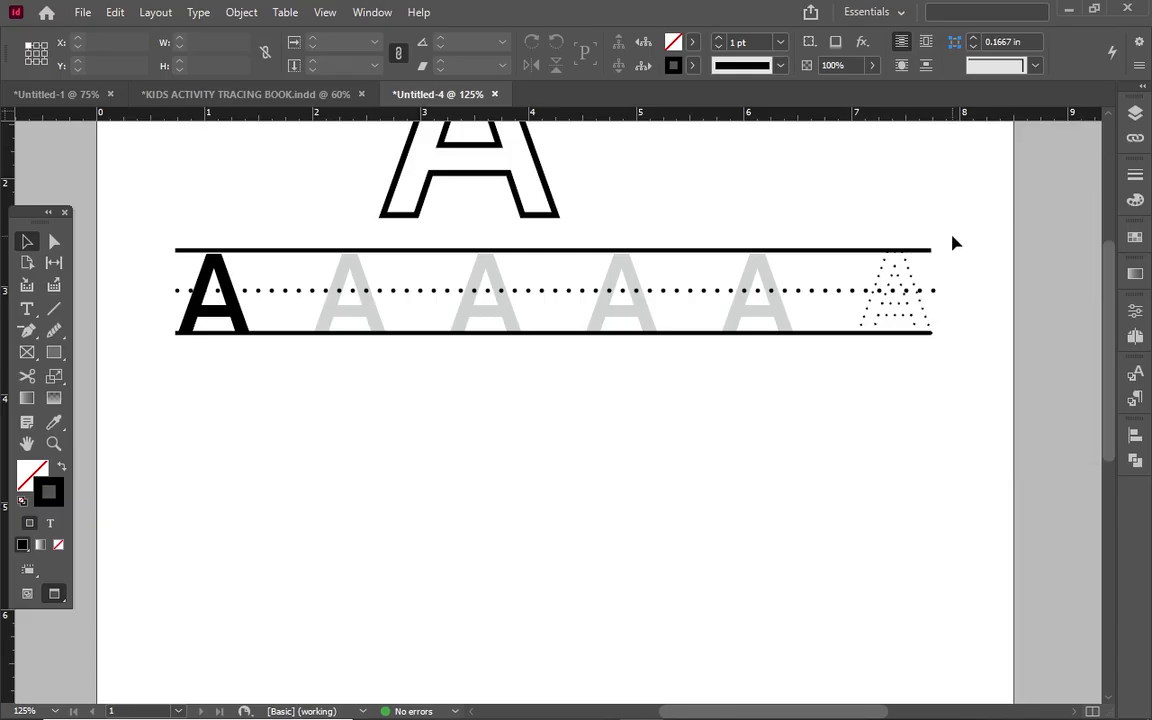
pyautogui.click(897, 316)
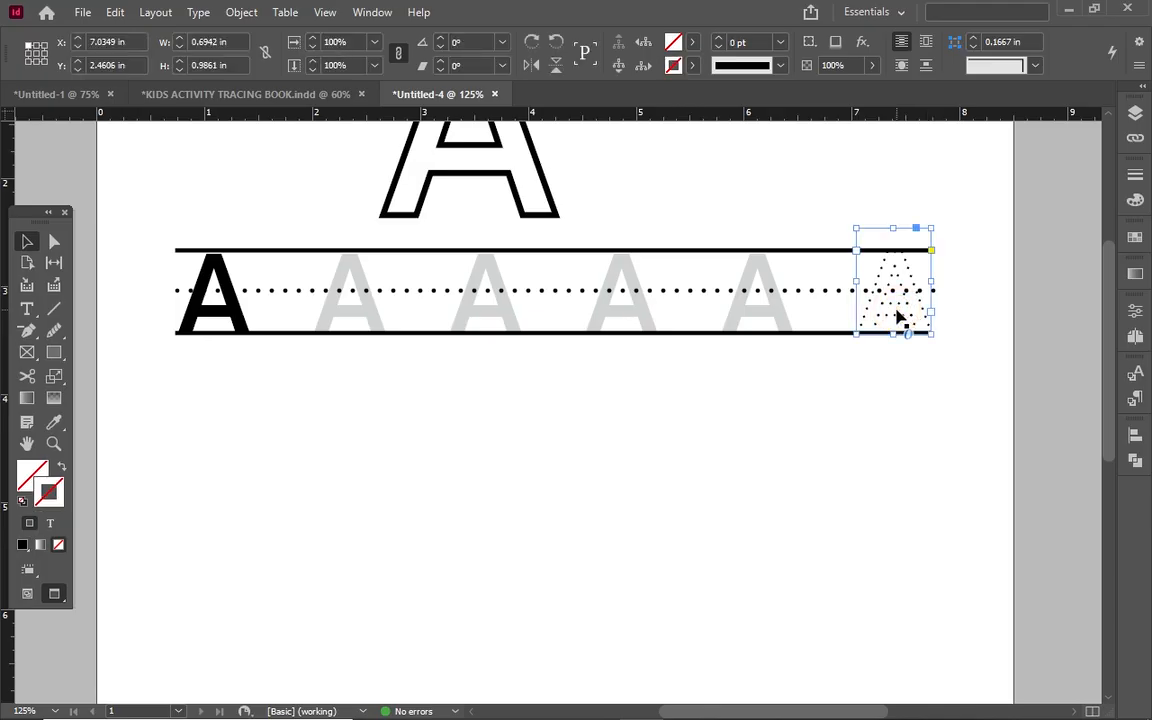
pyautogui.press('d')
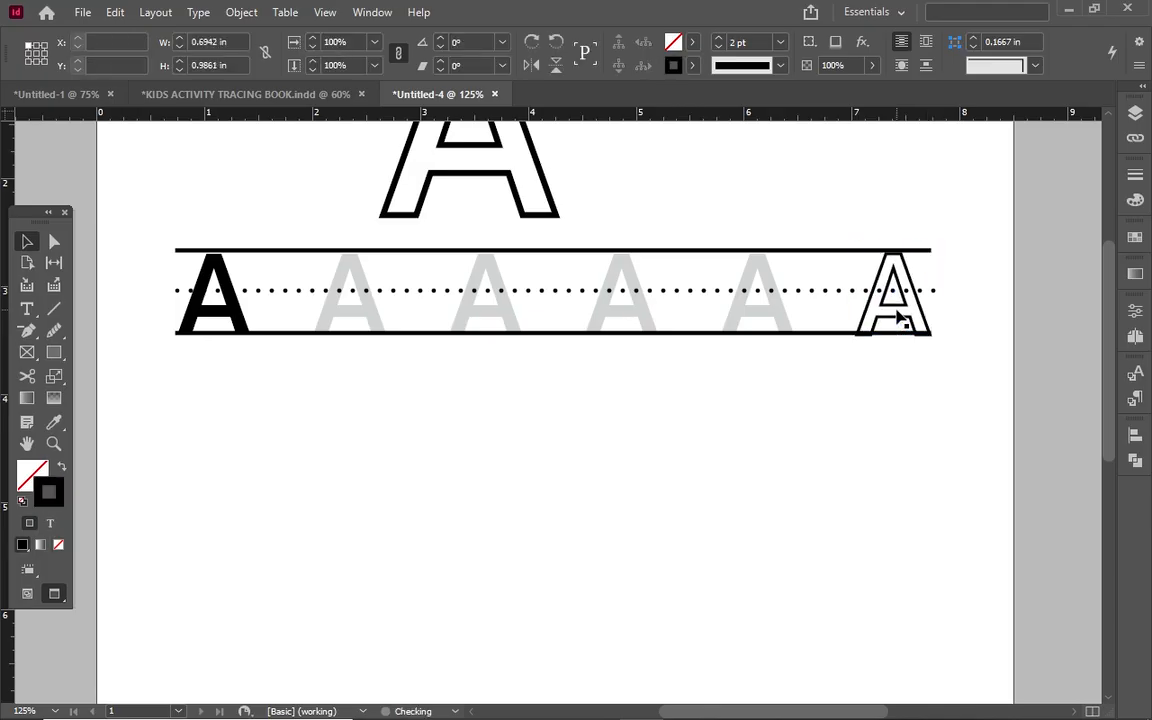
pyautogui.hotkey('ctrl', 'shift', 'a')
pyautogui.hotkey('ctrl', 'z')
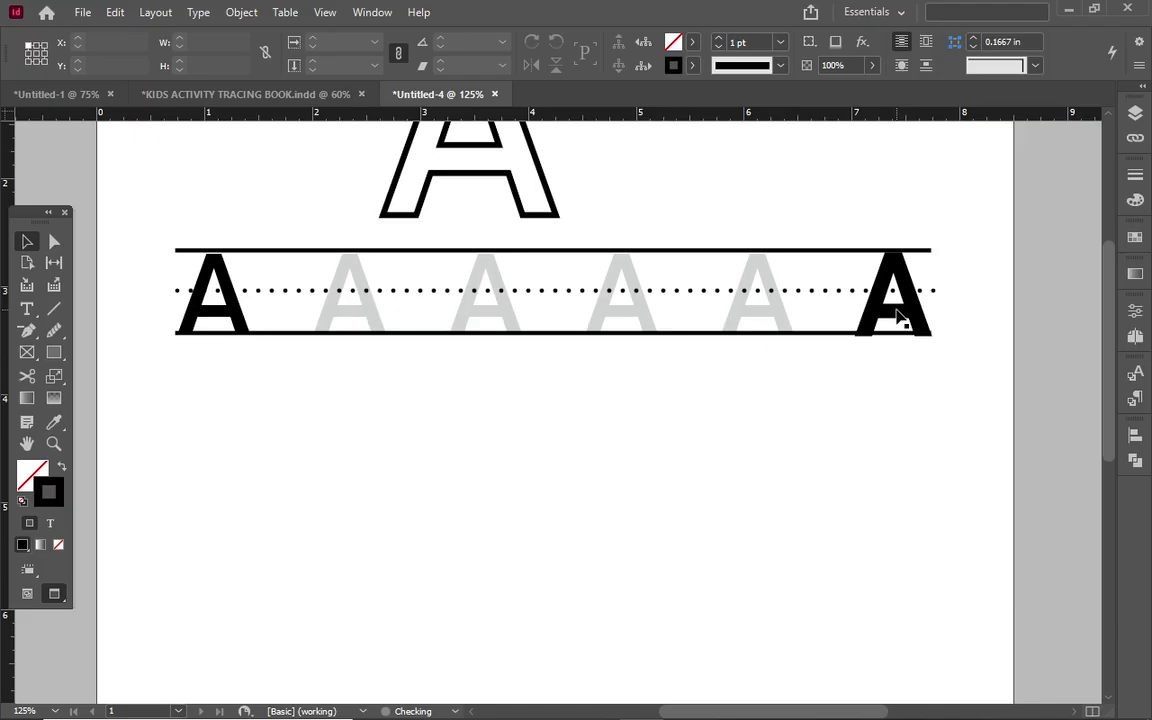
# Step: Set the text fill tint of the last A in the practice row to 20%
pyautogui.doubleClick(897, 309)
pyautogui.hotkey('ctrl', 'a')
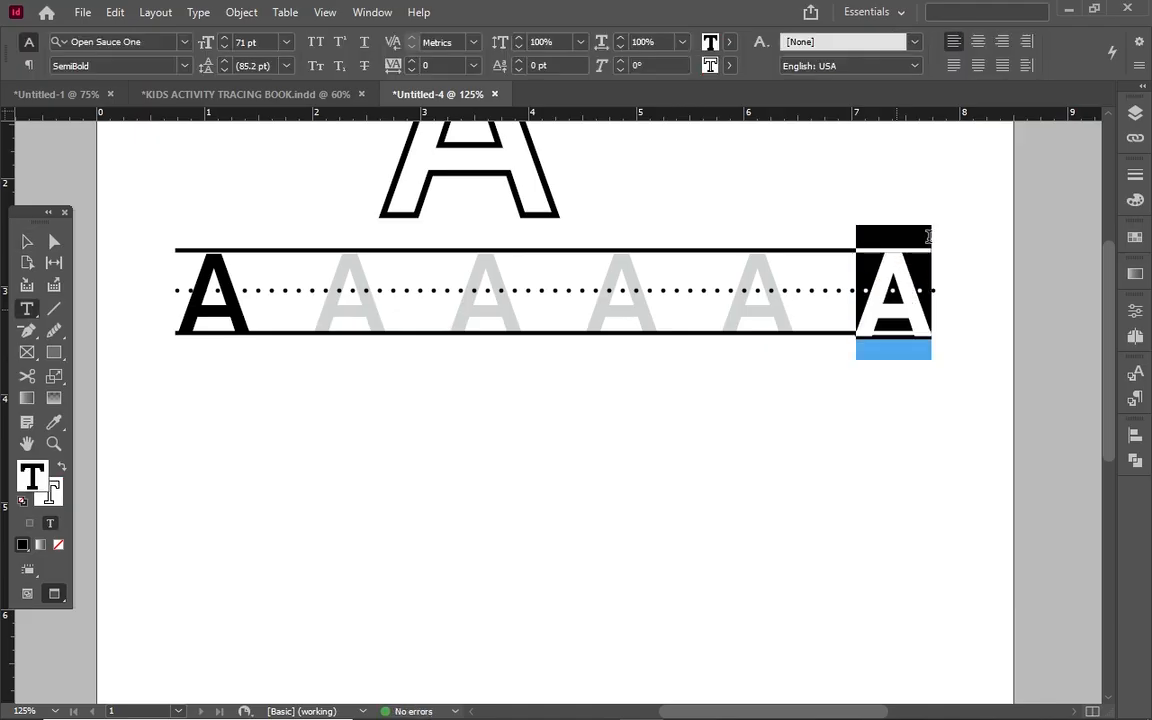
pyautogui.click(729, 42)
pyautogui.click(670, 71)
pyautogui.write('20')
pyautogui.press('Return')
pyautogui.press('Return')
pyautogui.hotkey('ctrl', 'z')
pyautogui.click(27, 241)
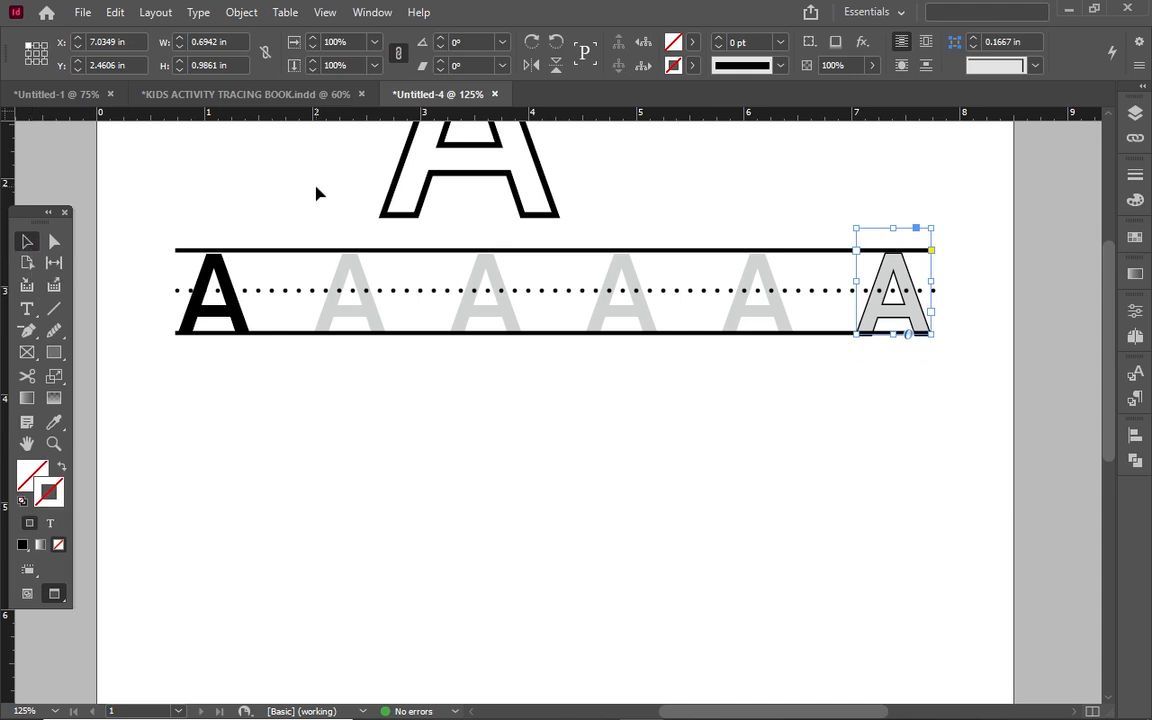
# Step: Set the text stroke of the last practice A to None and return the page from preview to normal view
pyautogui.doubleClick(899, 262)
pyautogui.hotkey('ctrl', 'a')
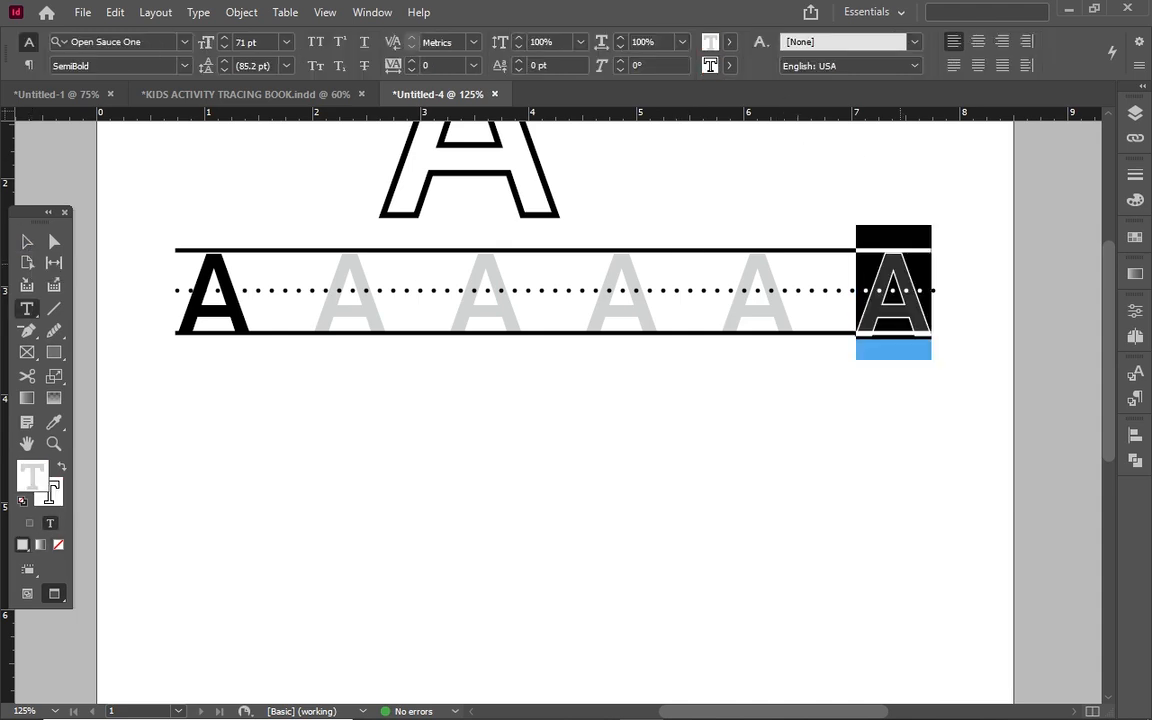
pyautogui.click(729, 65)
pyautogui.click(585, 122)
pyautogui.click(27, 241)
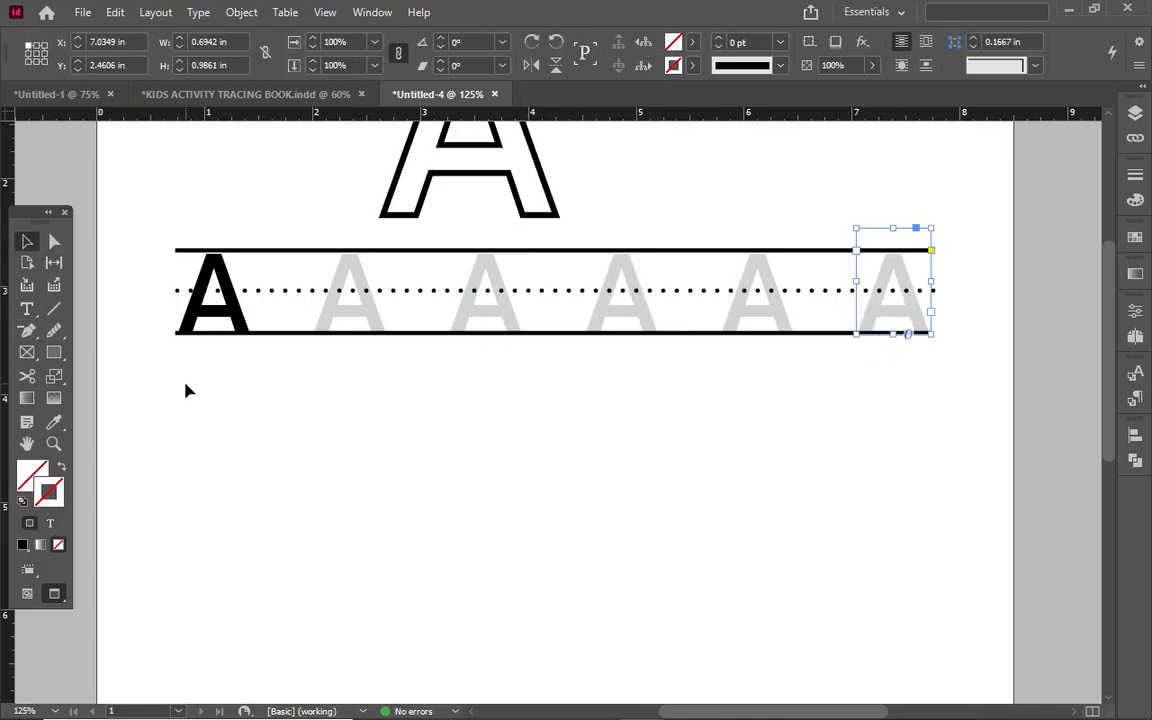
pyautogui.hotkey('ctrl', '-')
pyautogui.hotkey('ctrl', '-')
pyautogui.hotkey('ctrl', '-')
pyautogui.press('w')
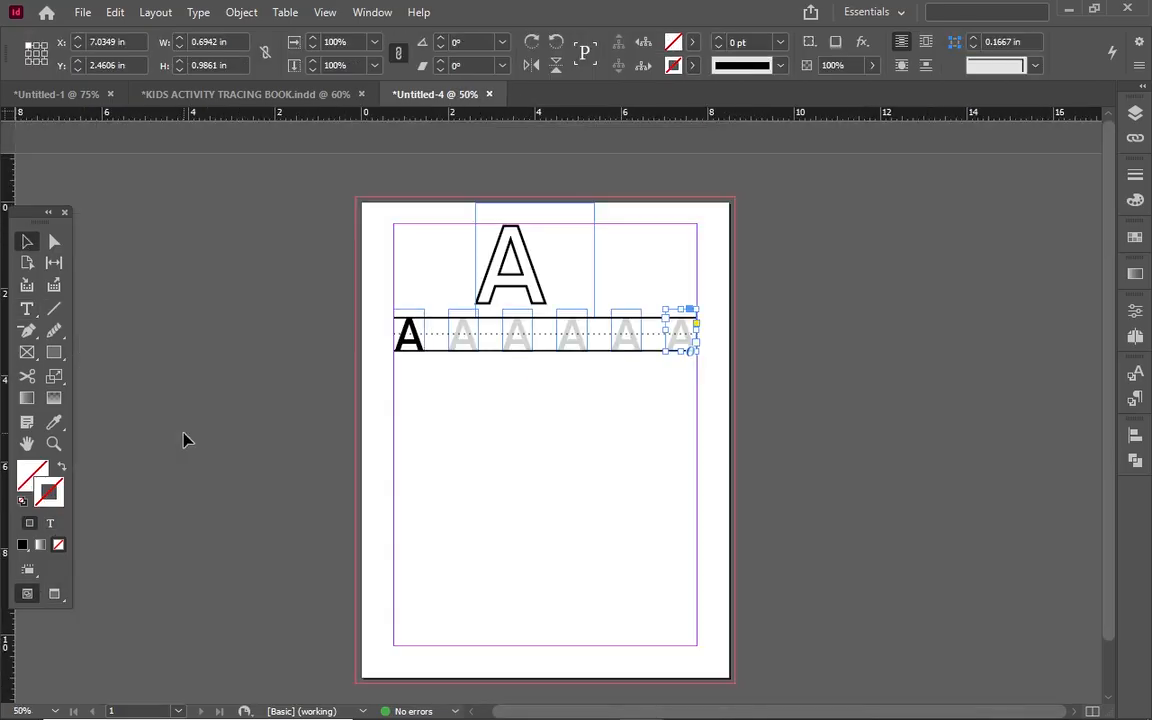
pyautogui.click(400, 443)
pyautogui.moveTo(367, 316)
pyautogui.mouseDown()
pyautogui.moveTo(702, 427)
pyautogui.moveTo(710, 406)
pyautogui.mouseUp()
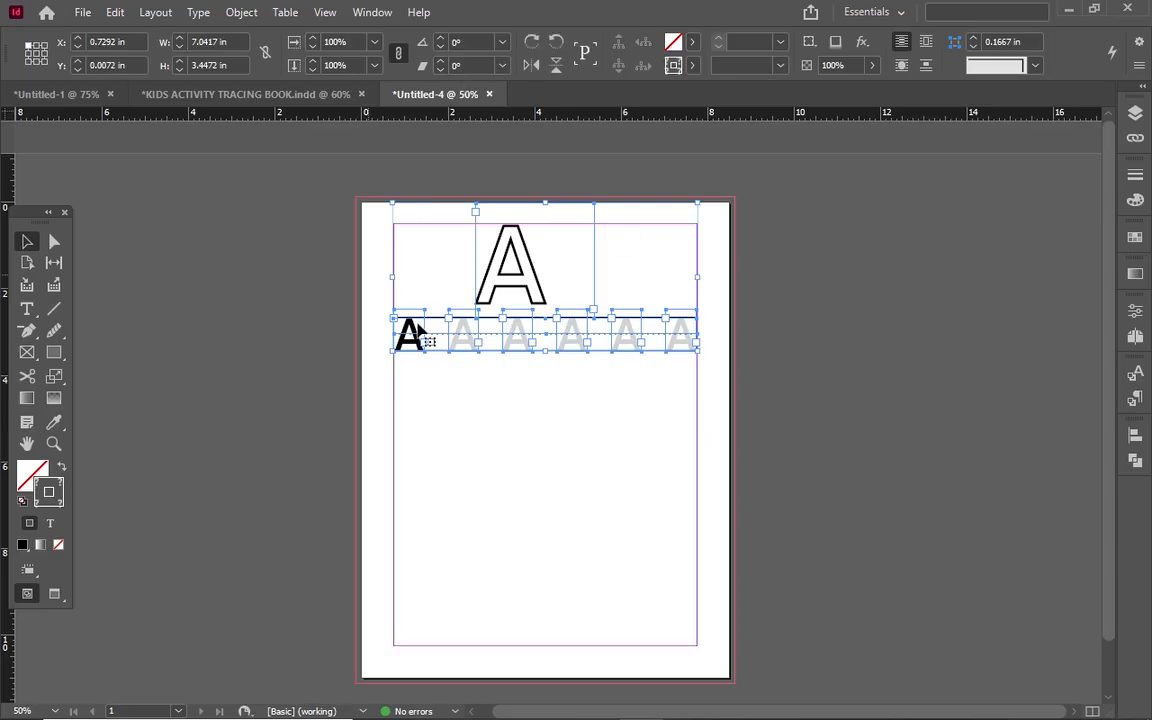
pyautogui.click(460, 428)
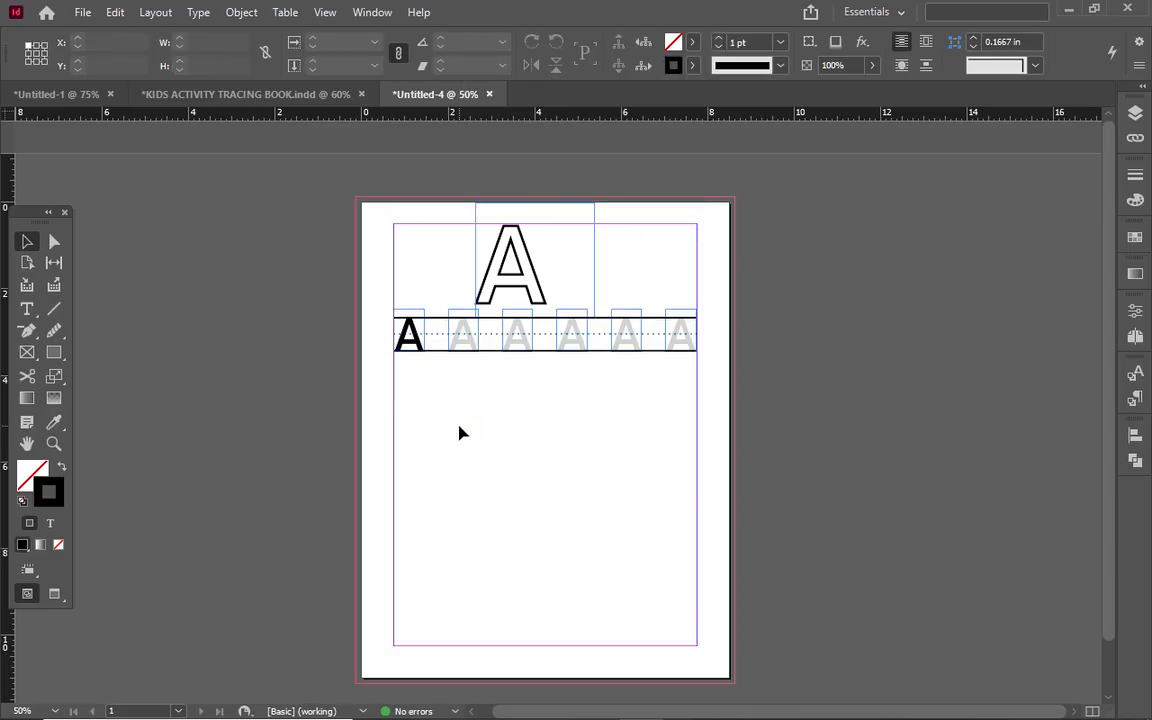
pyautogui.moveTo(420, 370); pyautogui.dragTo(697, 320)
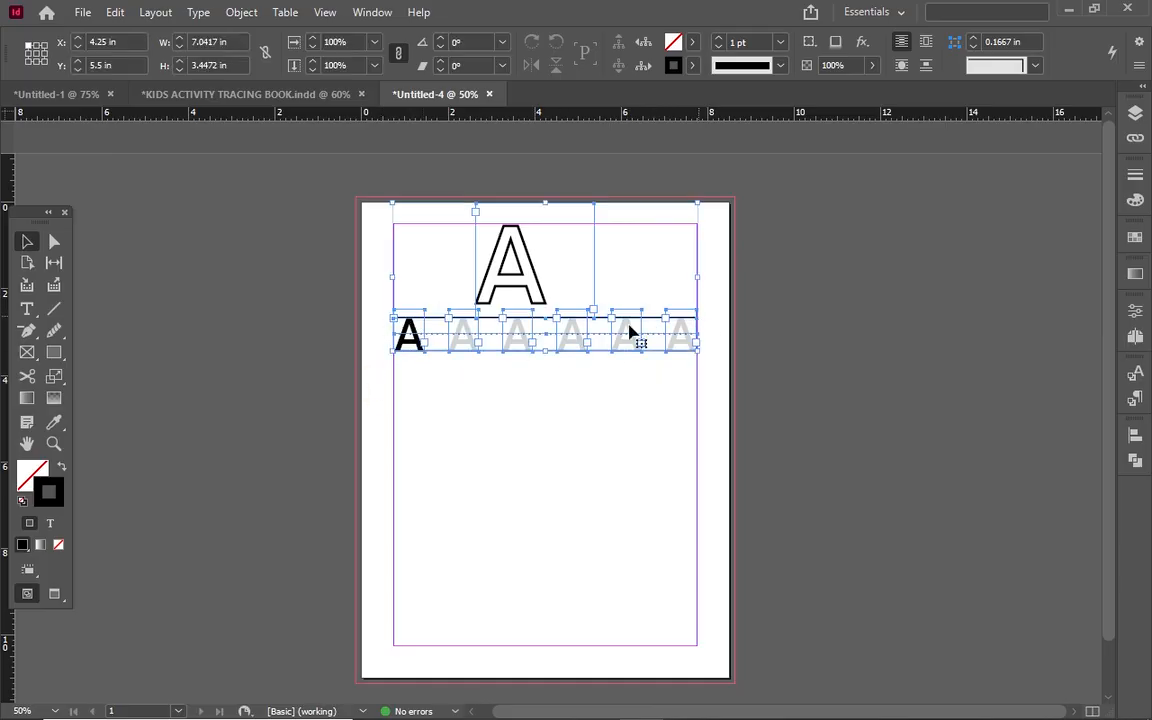
pyautogui.click(561, 382)
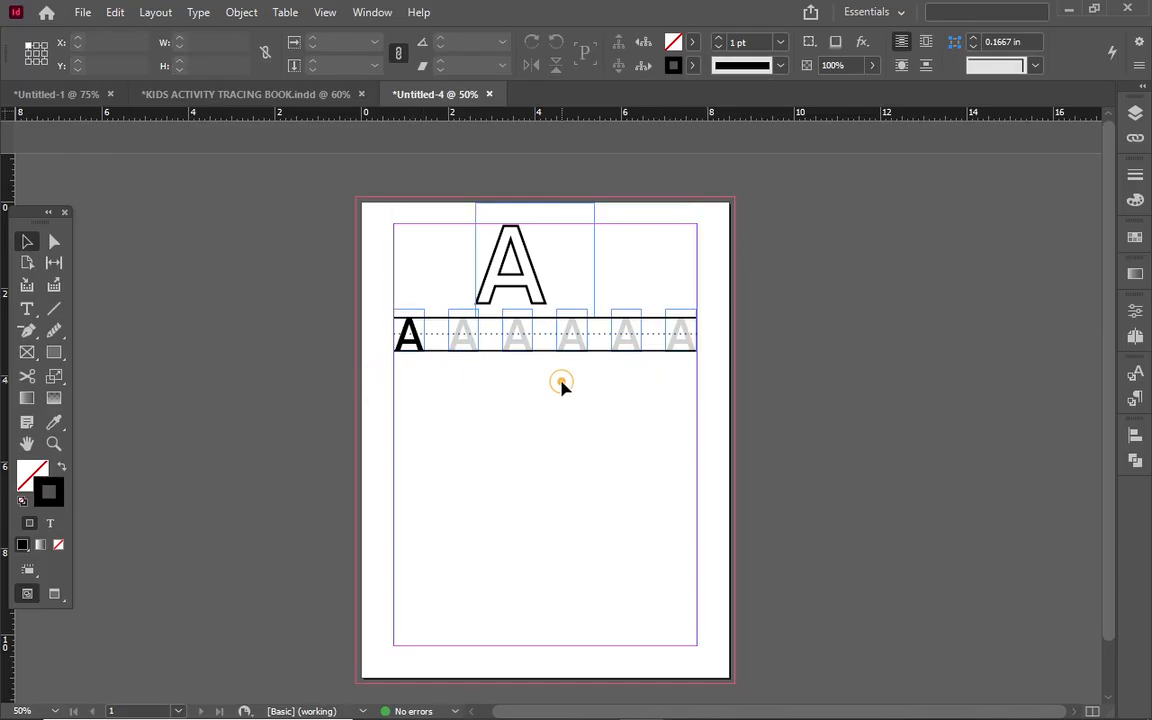
# Step: Nudge the large outlined A up to about Y -0.23 in and fit its text frame to the content
pyautogui.click(503, 272)
pyautogui.press('Up')
pyautogui.press('Up')
pyautogui.press('Up')
pyautogui.press('Up')
pyautogui.press('Up')
pyautogui.press('Up')
pyautogui.press('Up')
pyautogui.press('Up')
pyautogui.press('Up')
pyautogui.press('Up')
pyautogui.press('Up')
pyautogui.press('Up')
pyautogui.press('Up')
pyautogui.press('Up')
pyautogui.press('Up')
pyautogui.press('Up')
pyautogui.press('Up')
pyautogui.press('Right')
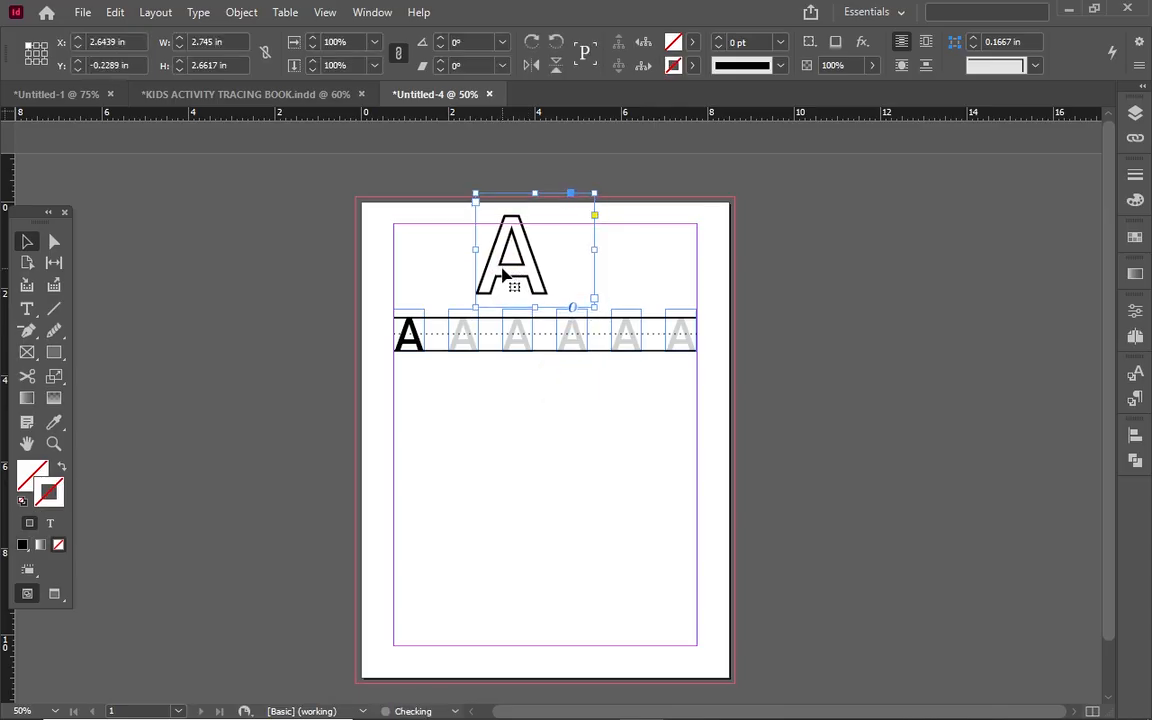
pyautogui.rightClick(503, 272)
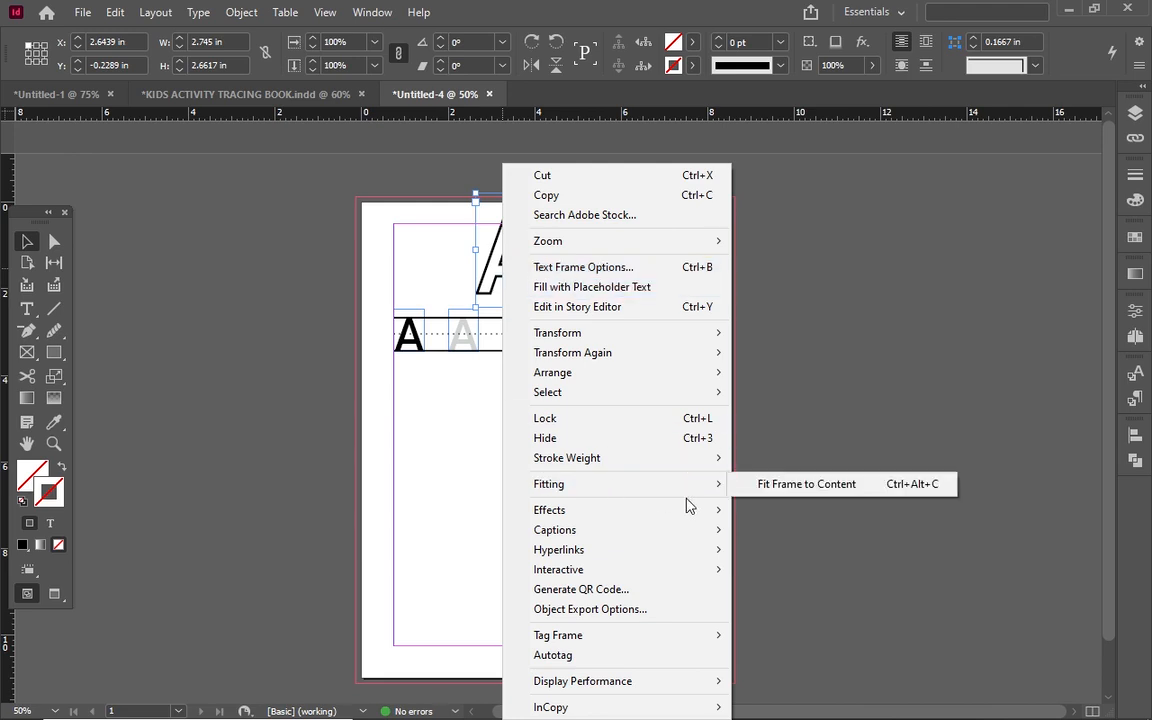
pyautogui.click(752, 488)
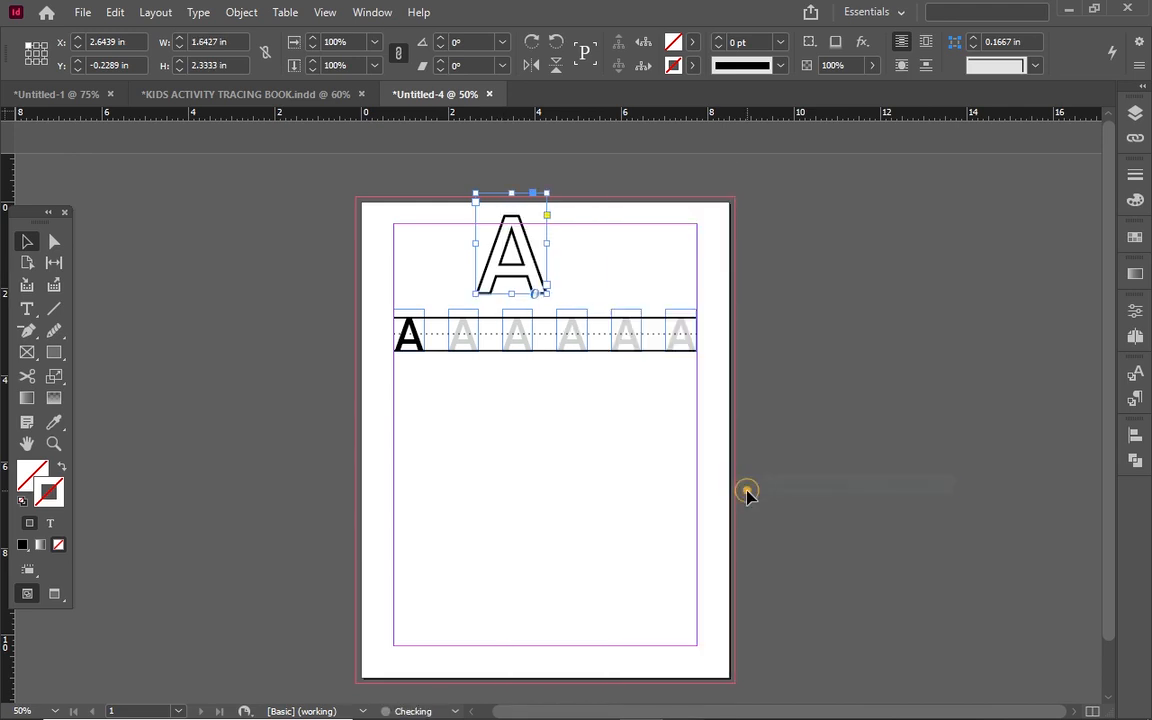
# Step: Group the six practice letters together with their ruled lines, leaving out the large A
pyautogui.moveTo(331, 311); pyautogui.dragTo(730, 435)
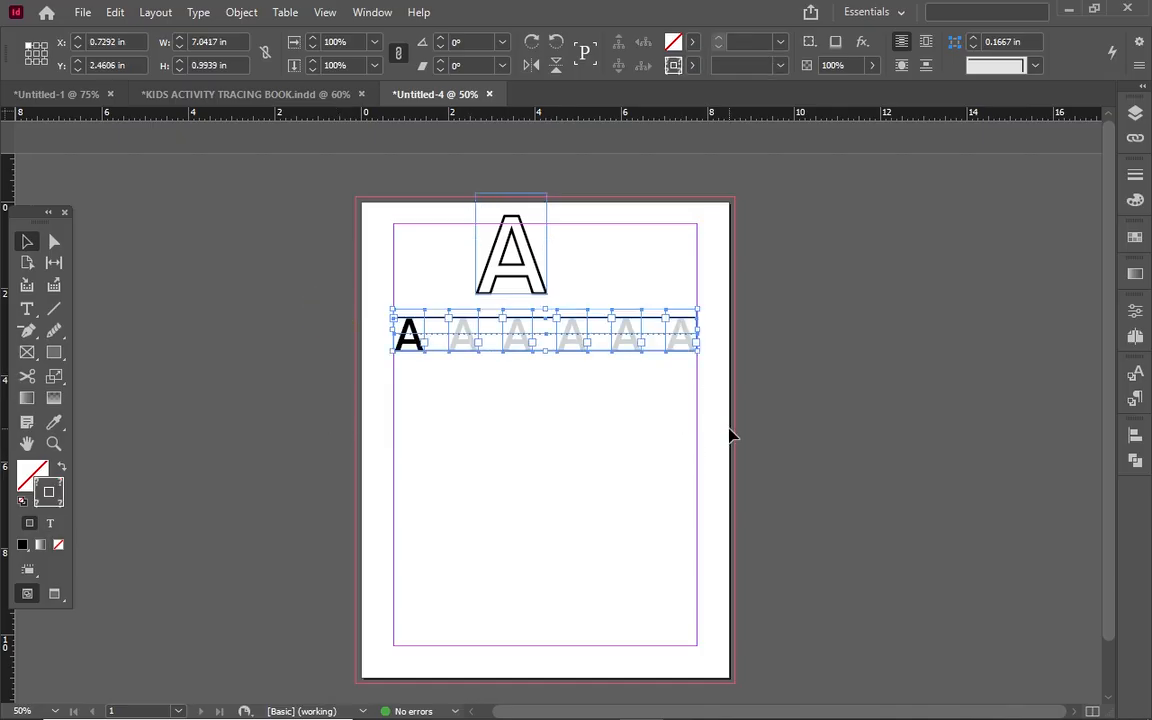
pyautogui.click(239, 18)
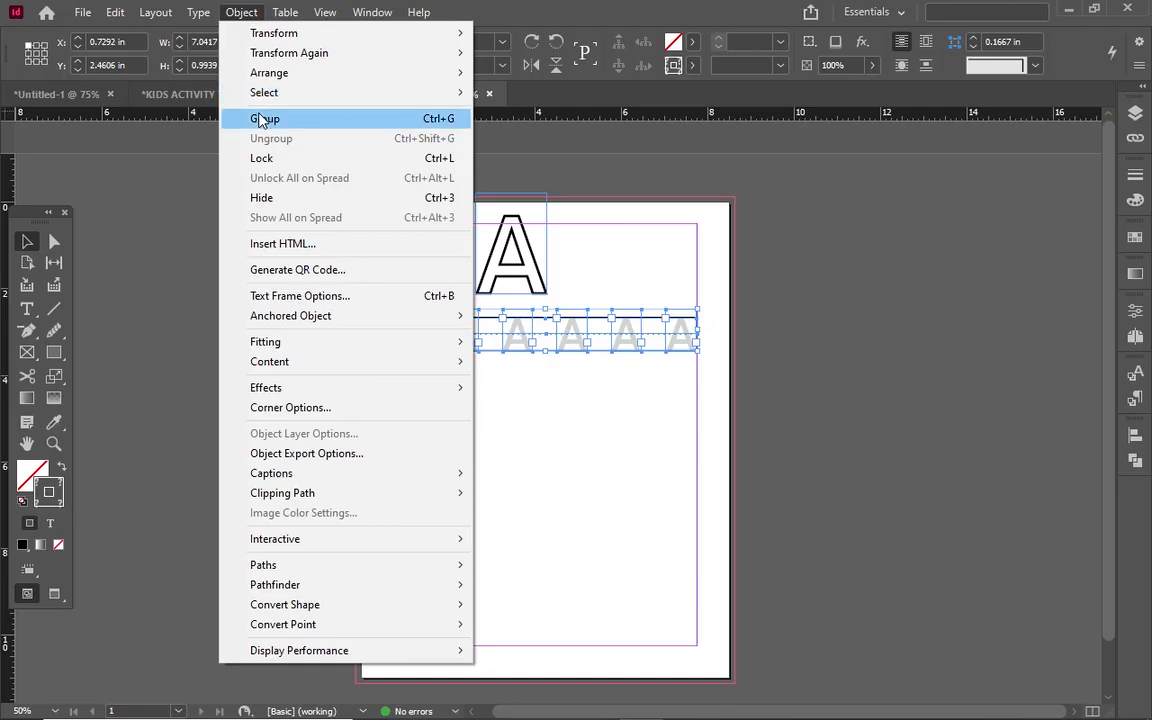
pyautogui.click(258, 117)
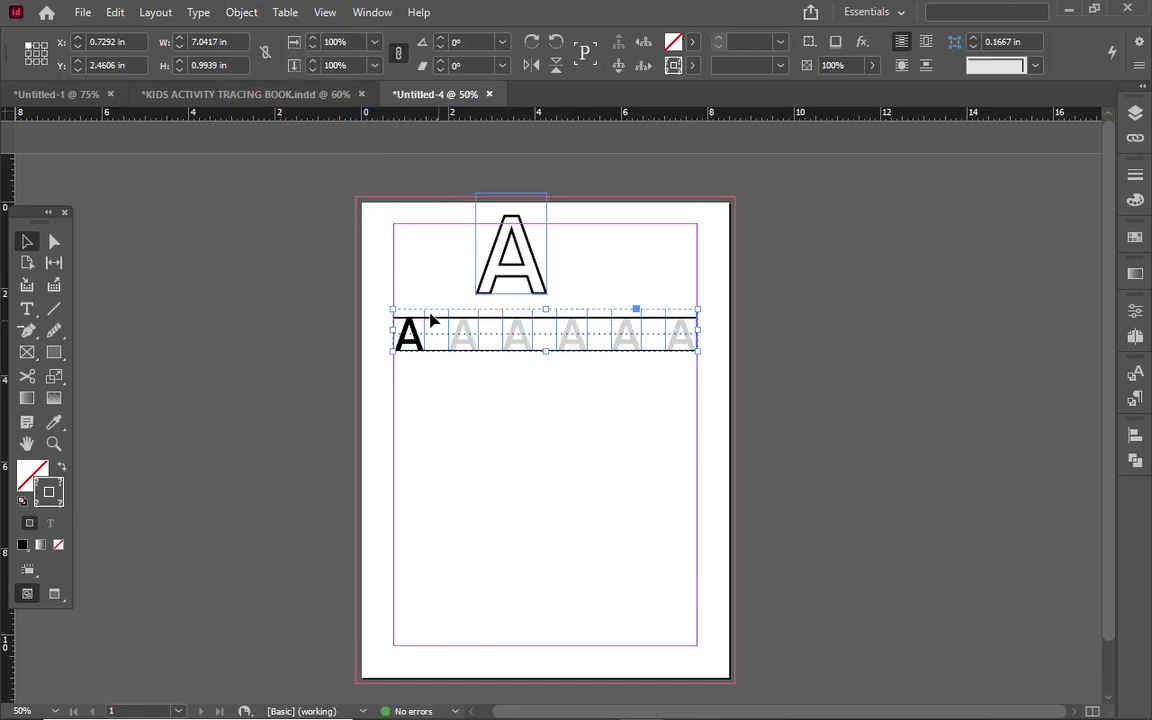
# Step: Duplicate the grouped practice row repeatedly down the page until the copies fill the area below the large A
pyautogui.moveTo(378, 322); pyautogui.dragTo(725, 414)
pyautogui.moveTo(587, 347); pyautogui.dragTo(594, 454)
pyautogui.click(590, 485)
pyautogui.click(382, 425)
pyautogui.moveTo(382, 426); pyautogui.dragTo(752, 502)
pyautogui.moveTo(617, 457); pyautogui.dragTo(617, 457)
pyautogui.click(517, 473)
pyautogui.click(420, 455)
pyautogui.moveTo(465, 437); pyautogui.dragTo(456, 546)
pyautogui.click(584, 532)
pyautogui.moveTo(566, 540); pyautogui.dragTo(550, 650)
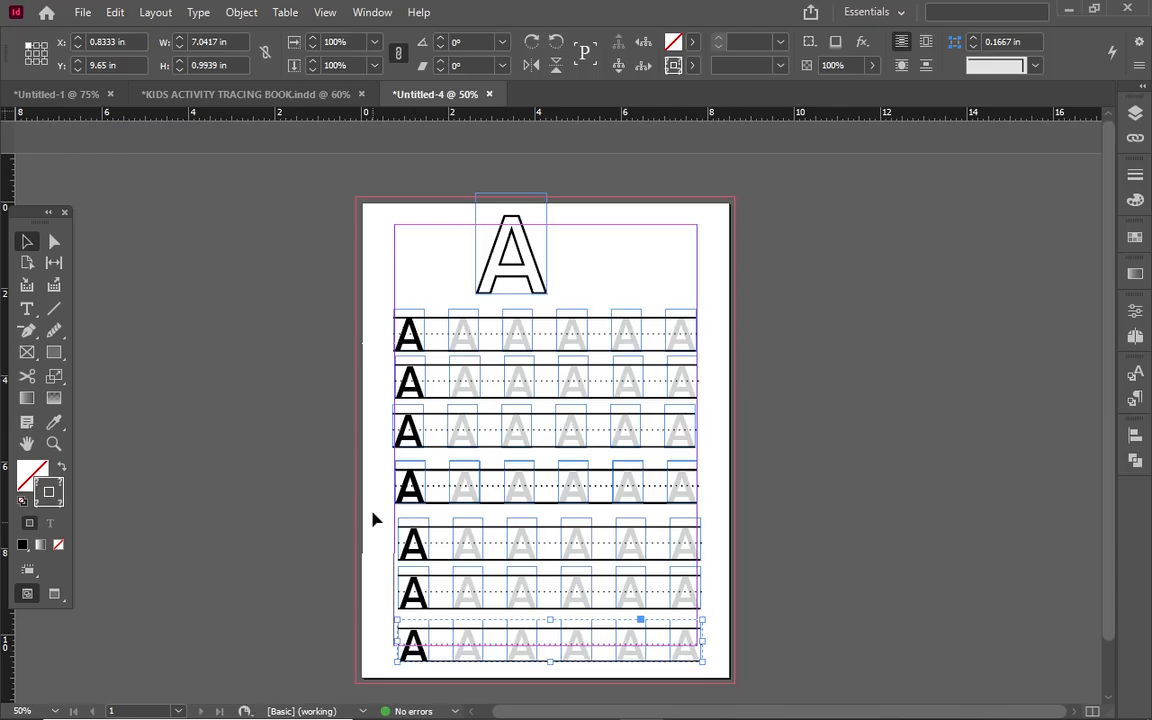
# Step: Select the large A together with all practice rows and nudge them up to about Y -0.33 in
pyautogui.moveTo(370, 290); pyautogui.dragTo(727, 681)
pyautogui.press('Up')
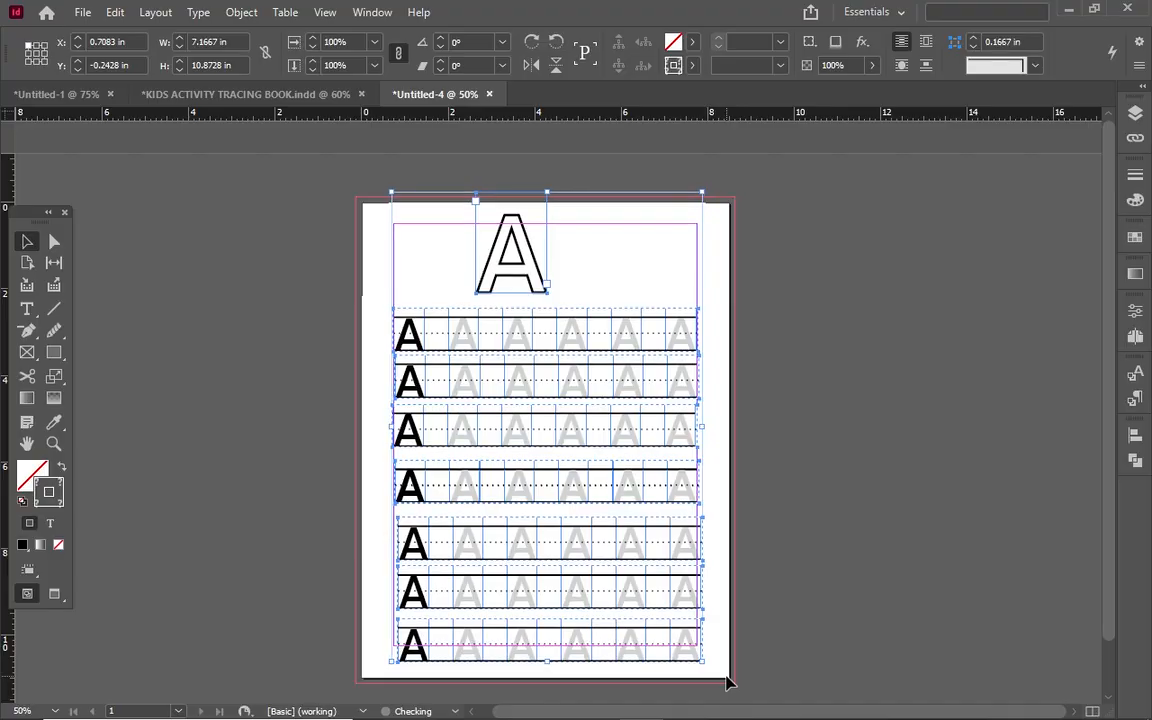
pyautogui.press('Up')
pyautogui.press('Up')
pyautogui.press('Up')
pyautogui.press('Up')
pyautogui.press('Up')
pyautogui.press('Up')
pyautogui.press('Up')
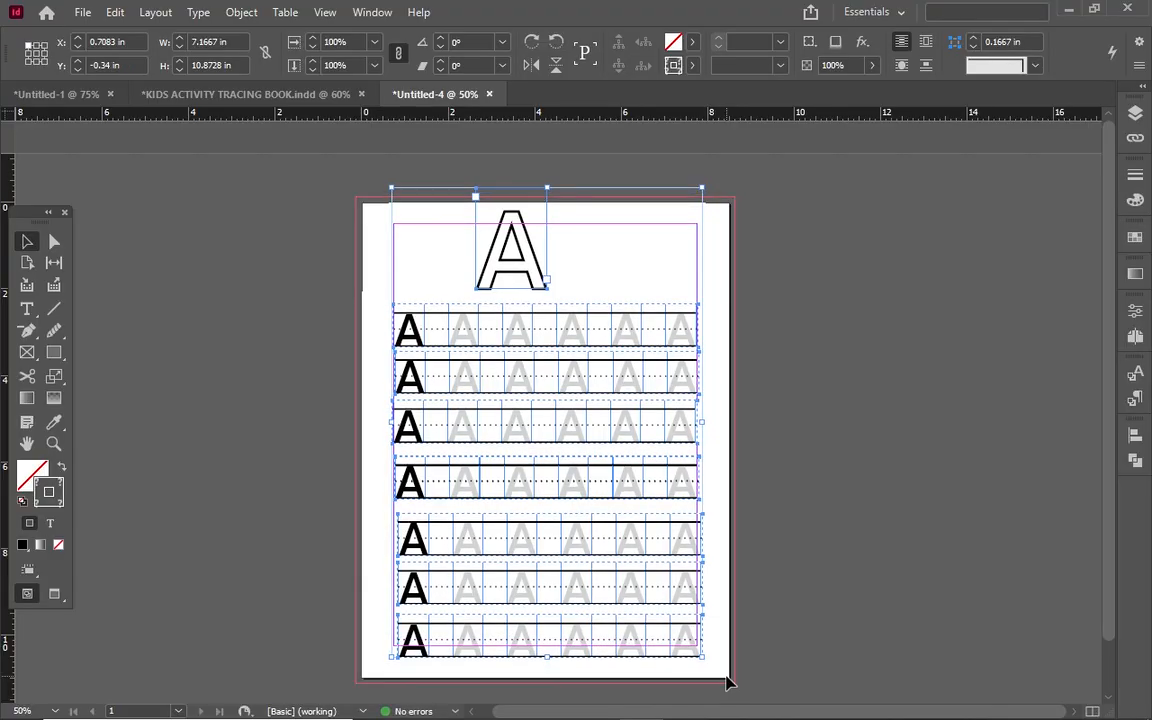
pyautogui.press('Down')
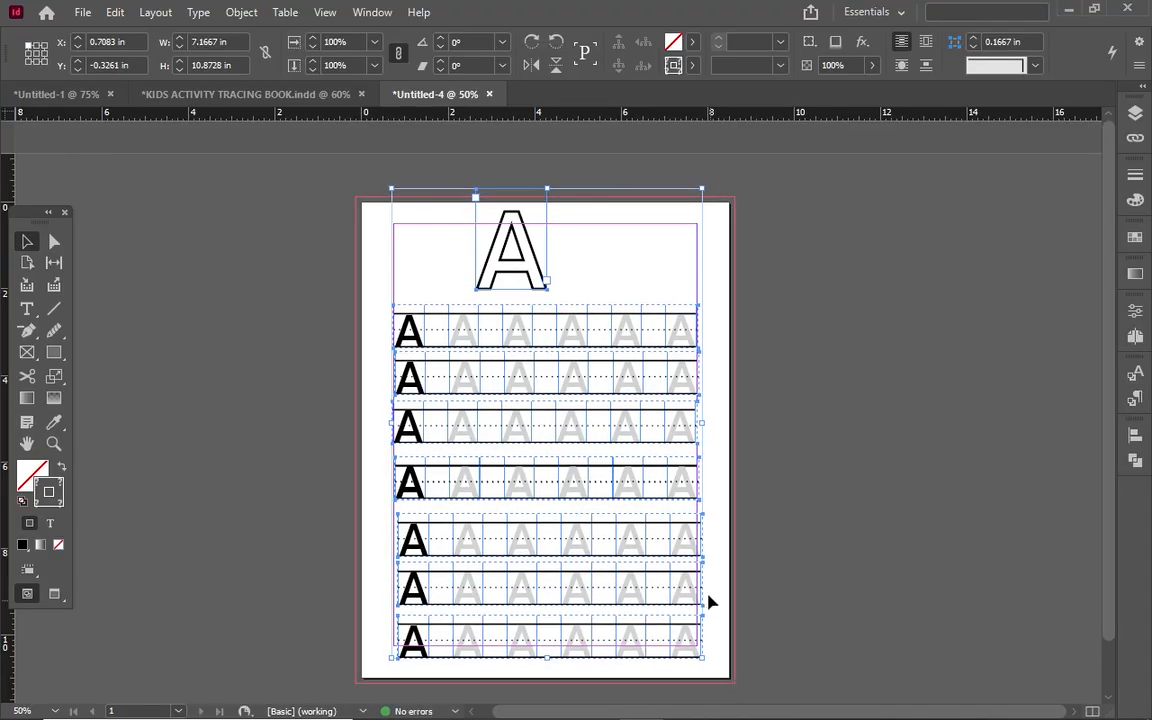
# Step: Move only the large outlined A off the page onto the pasteboard beside it
pyautogui.moveTo(484, 258); pyautogui.dragTo(308, 258)
pyautogui.hotkey('ctrl', 'z')
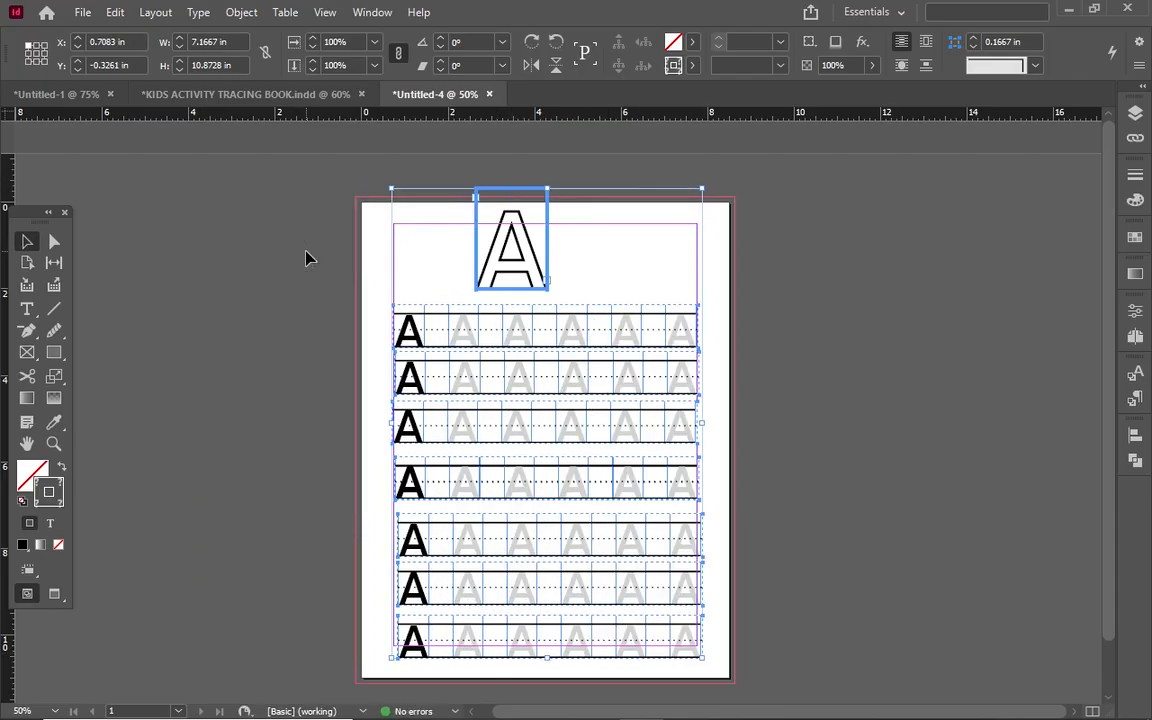
pyautogui.click(289, 262)
pyautogui.click(507, 228)
pyautogui.moveTo(507, 228); pyautogui.dragTo(294, 244)
# Step: Select all the practice rows and nudge them up to about Y 2.06 in
pyautogui.moveTo(384, 308); pyautogui.dragTo(720, 687)
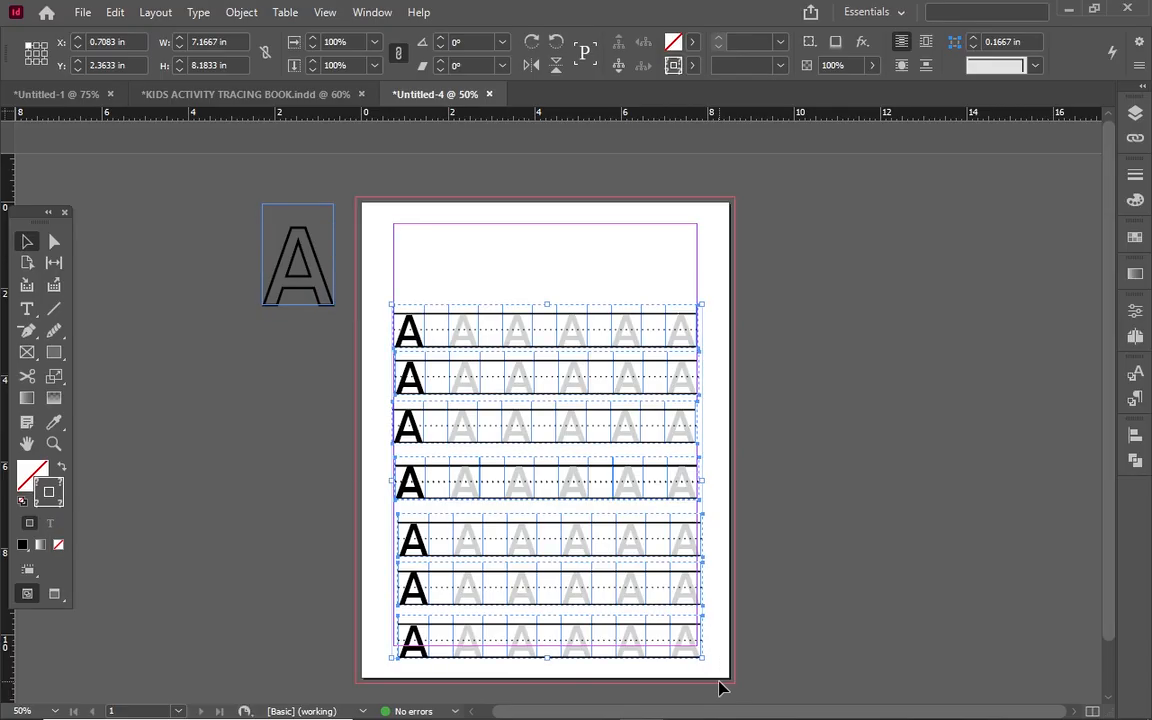
pyautogui.press('Up')
pyautogui.press('Up')
pyautogui.press('Up')
pyautogui.press('Up')
pyautogui.press('Up')
pyautogui.press('Up')
pyautogui.press('Up')
pyautogui.press('Up')
pyautogui.press('Up')
pyautogui.press('Up')
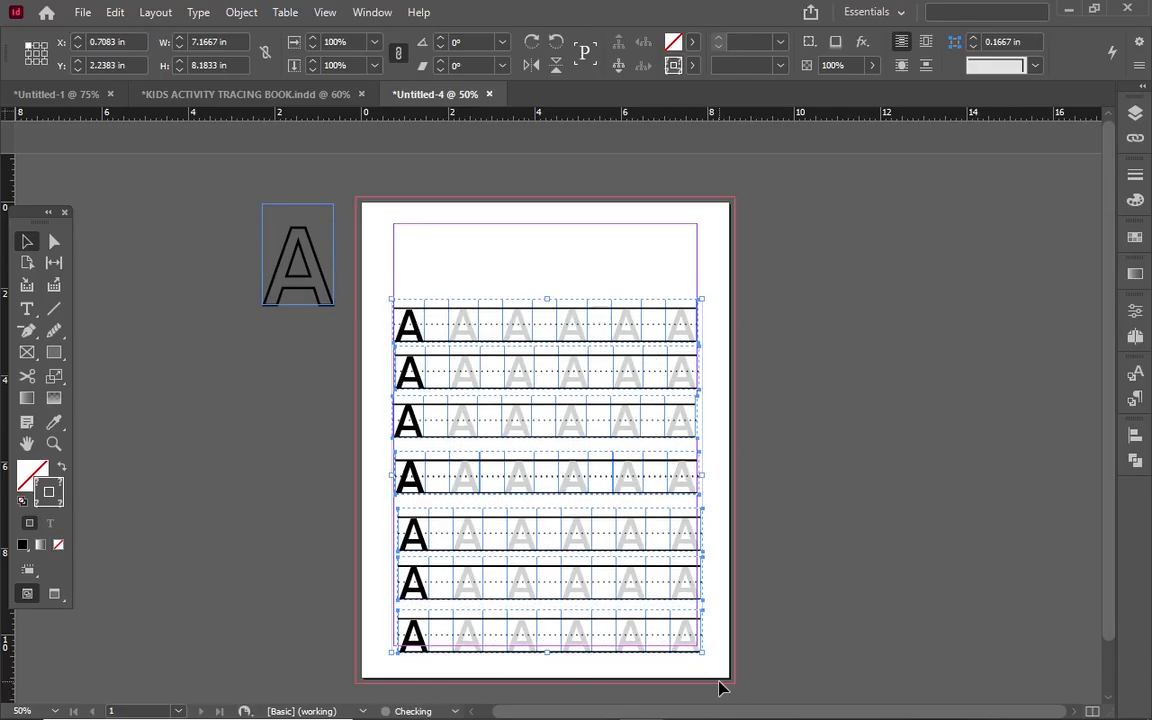
pyautogui.press('Up')
pyautogui.press('Up')
pyautogui.press('Up')
pyautogui.press('Up')
pyautogui.press('Up')
pyautogui.press('Up')
pyautogui.press('Up')
pyautogui.press('Up')
pyautogui.press('Up')
pyautogui.press('Up')
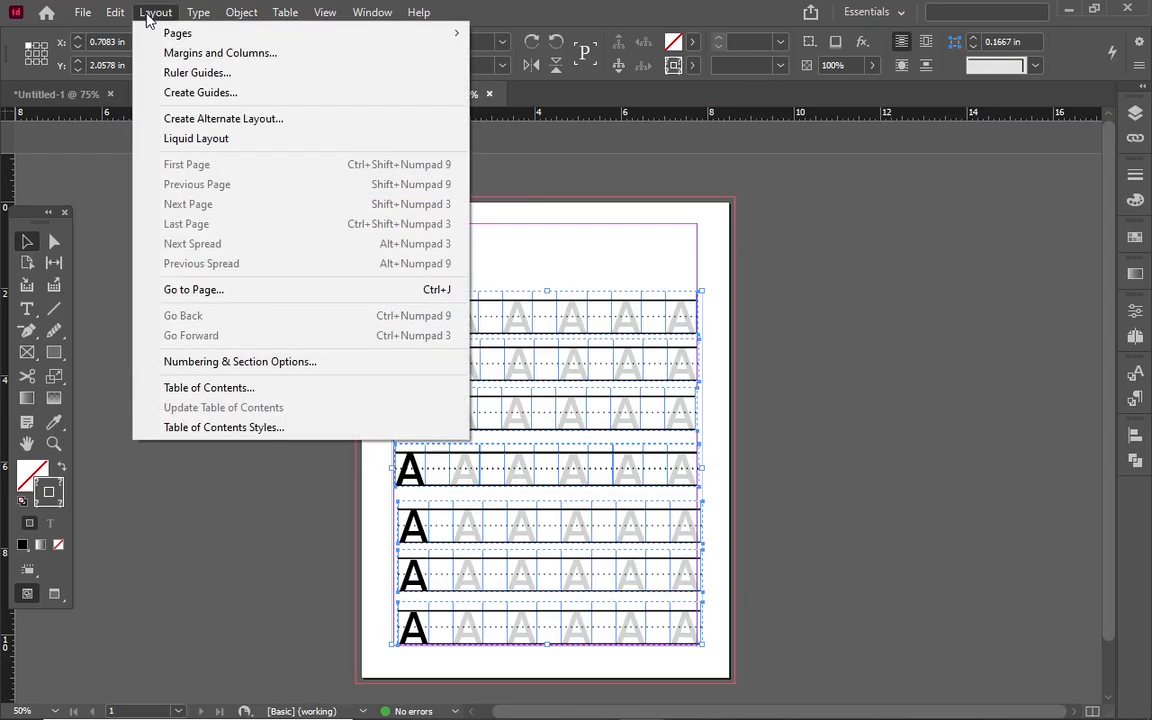
# Step: Set the page's bottom margin to 0.5 in
pyautogui.click(205, 53)
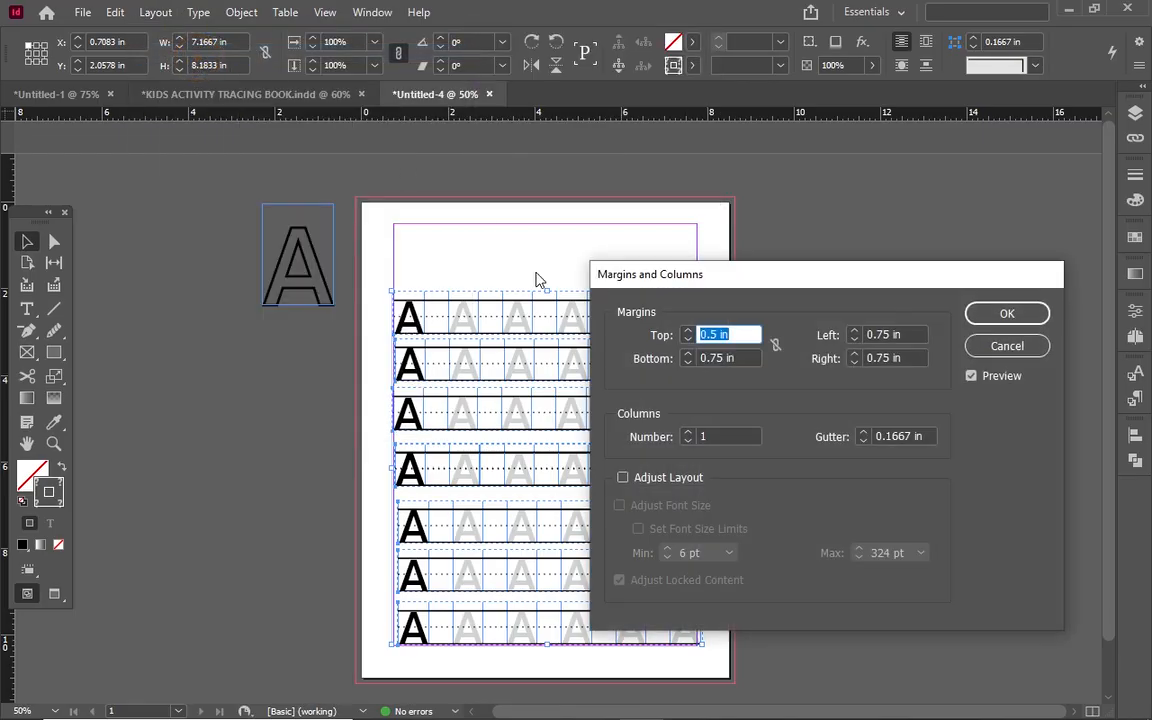
pyautogui.click(688, 362)
pyautogui.click(688, 362)
pyautogui.click(688, 362)
pyautogui.click(688, 362)
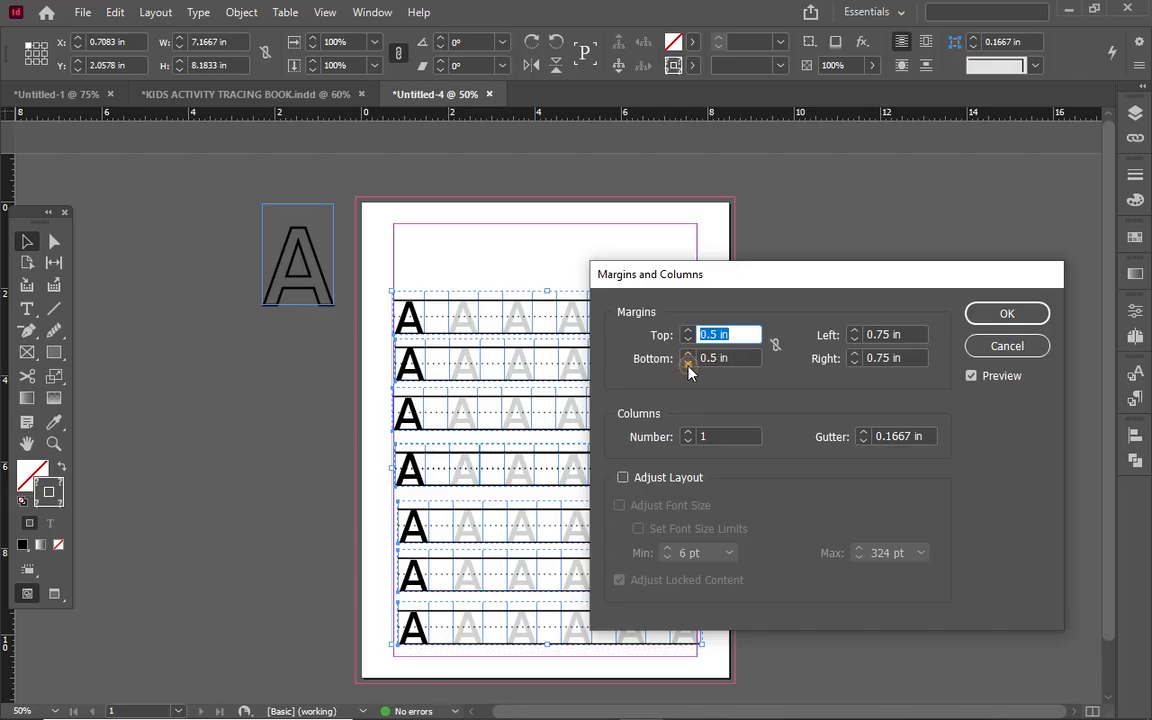
pyautogui.click(993, 318)
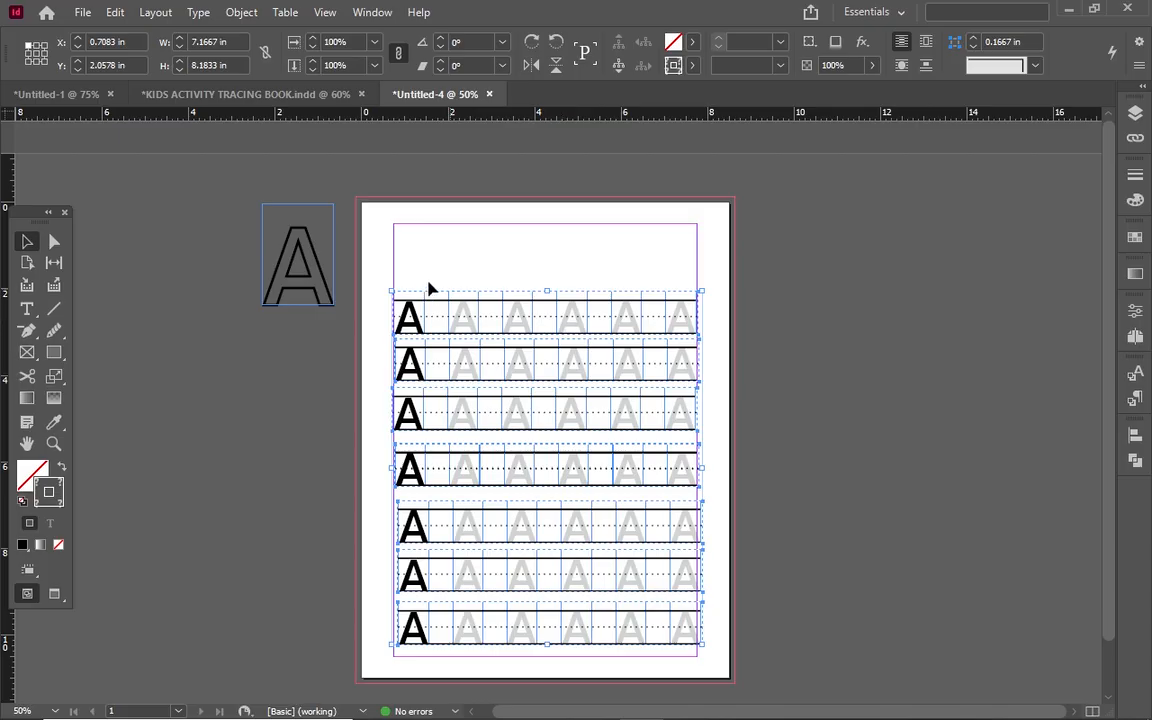
# Step: Nudge the practice rows down to about Y 2.33 in so the last row sits on the bottom margin
pyautogui.press('Down')
pyautogui.press('Down')
pyautogui.press('Down')
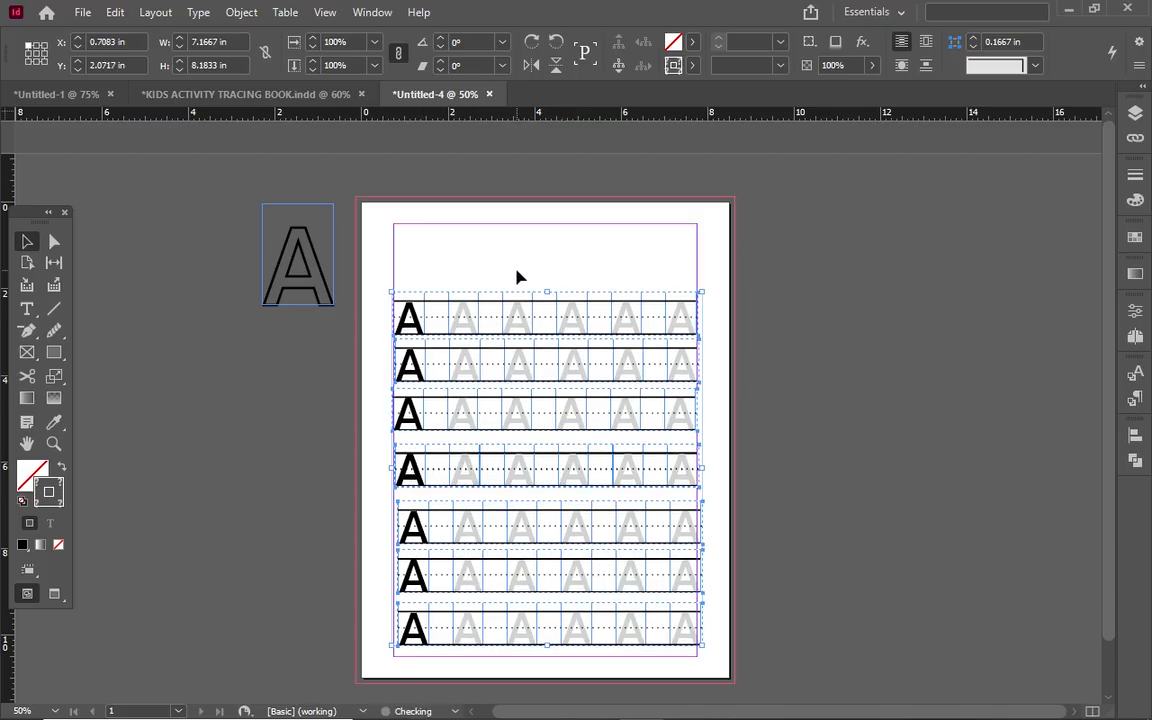
pyautogui.press('Down')
pyautogui.press('Down')
pyautogui.press('Down')
pyautogui.press('Down')
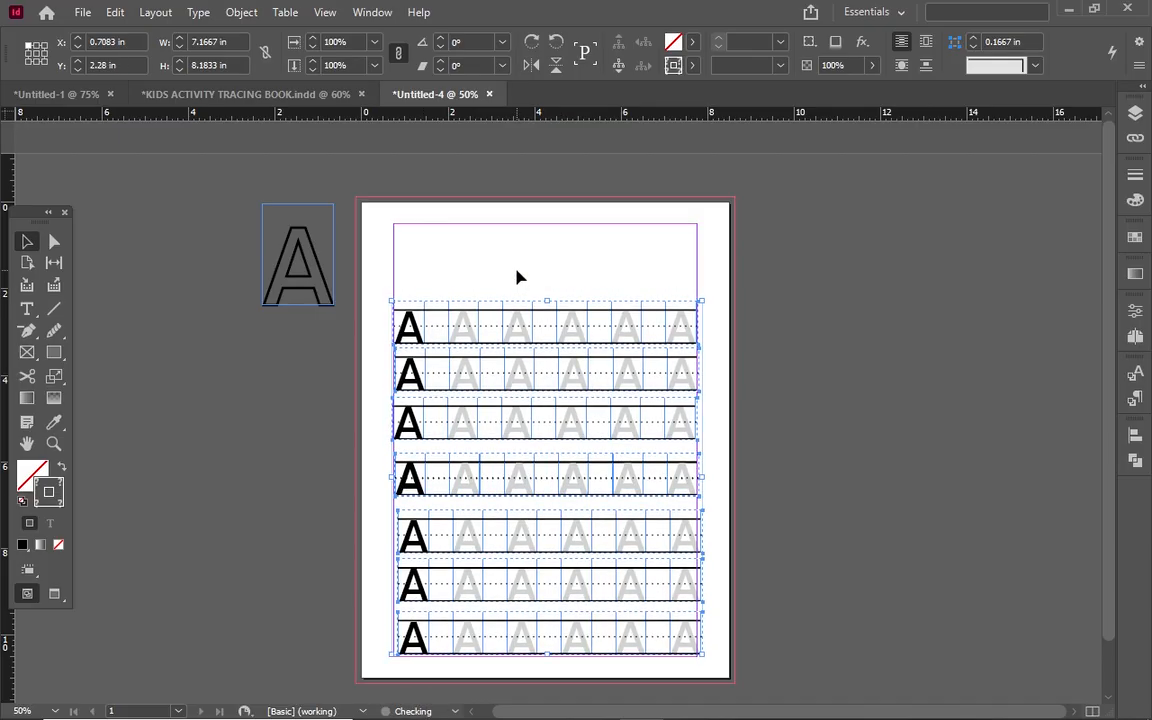
pyautogui.press('Down')
pyautogui.press('Down')
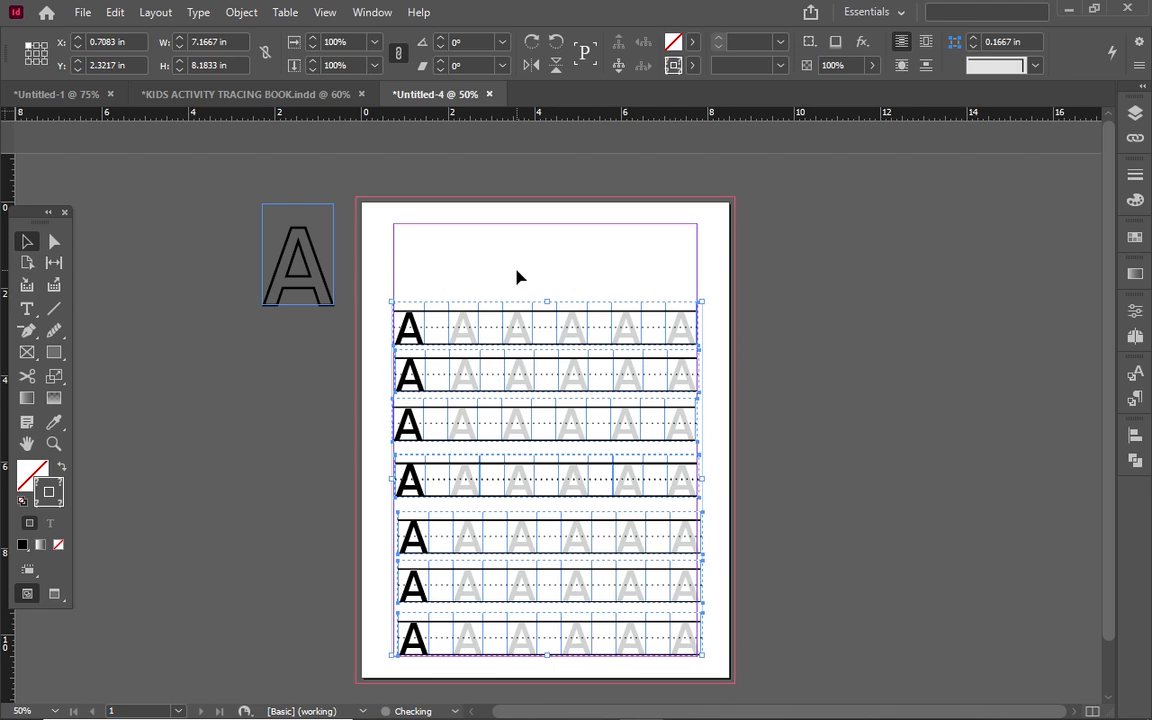
# Step: Align the left edges of all practice rows and nudge them right to about X 0.76 in
pyautogui.click(1135, 316)
pyautogui.click(927, 541)
pyautogui.click(962, 521)
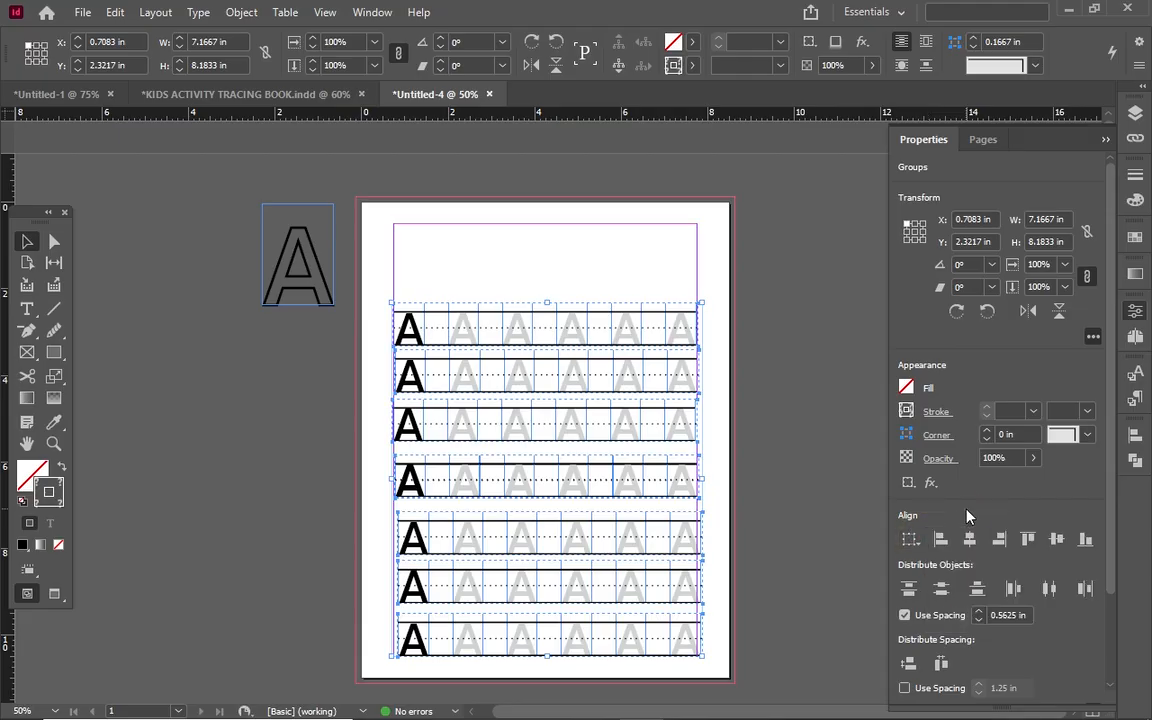
pyautogui.click(940, 540)
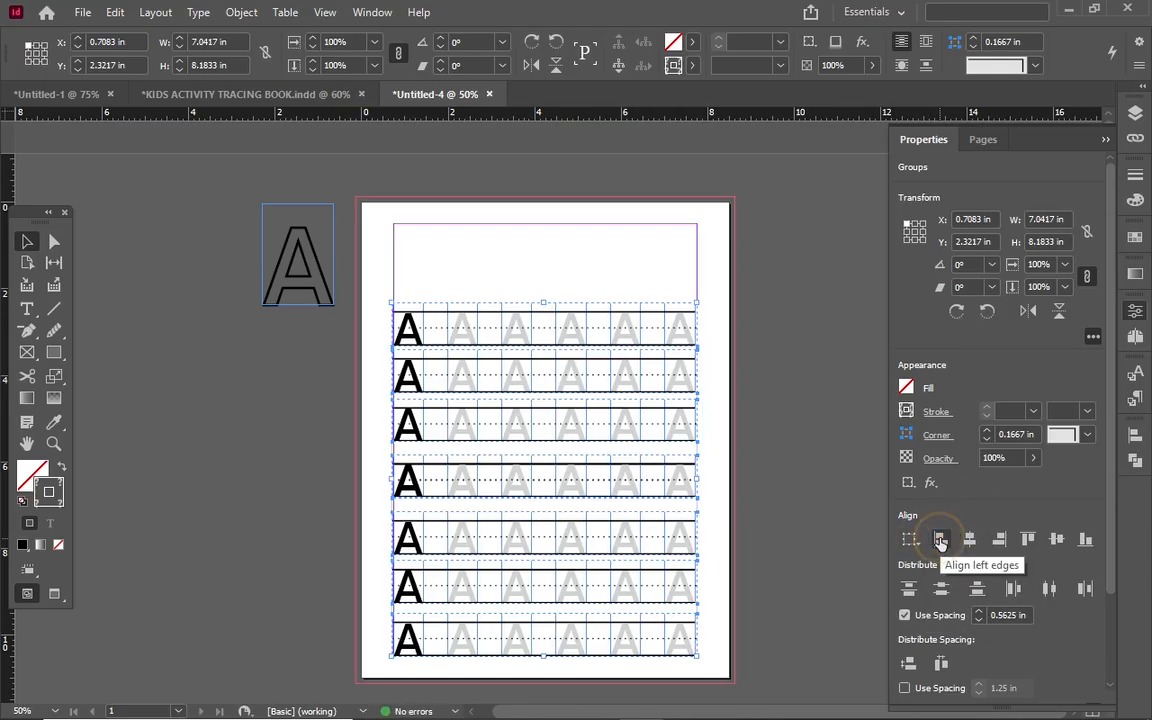
pyautogui.press('Right')
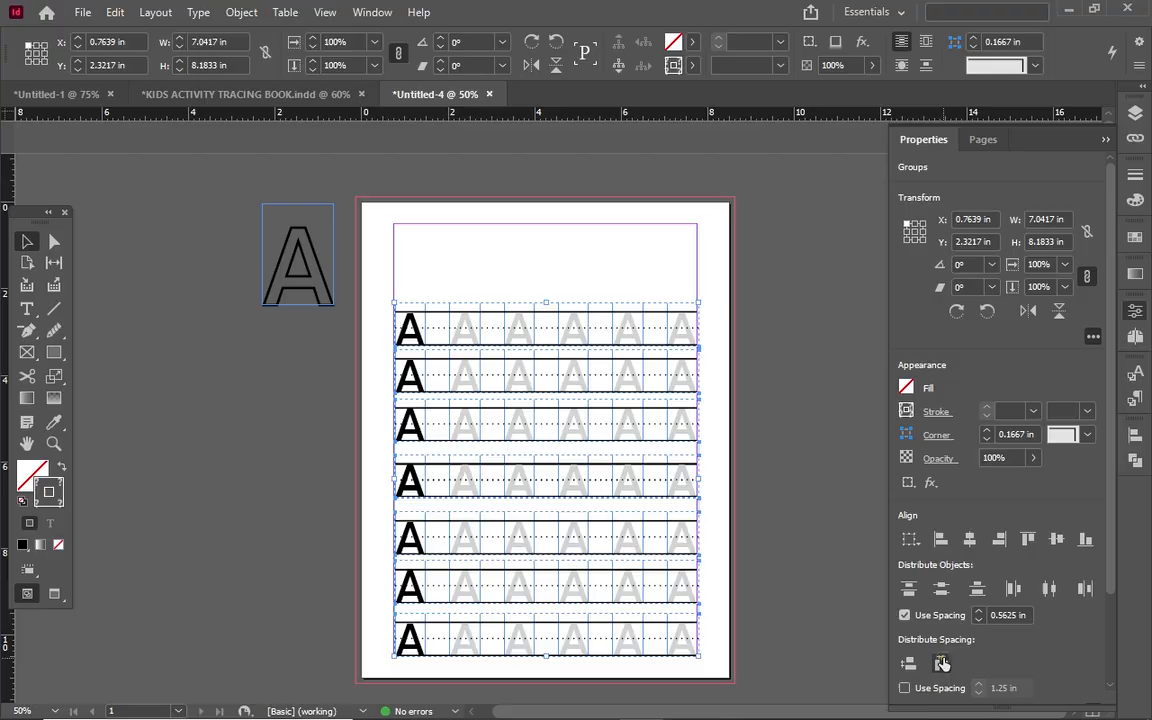
# Step: Distribute the vertical spacing evenly between the practice rows and deselect them
pyautogui.click(908, 664)
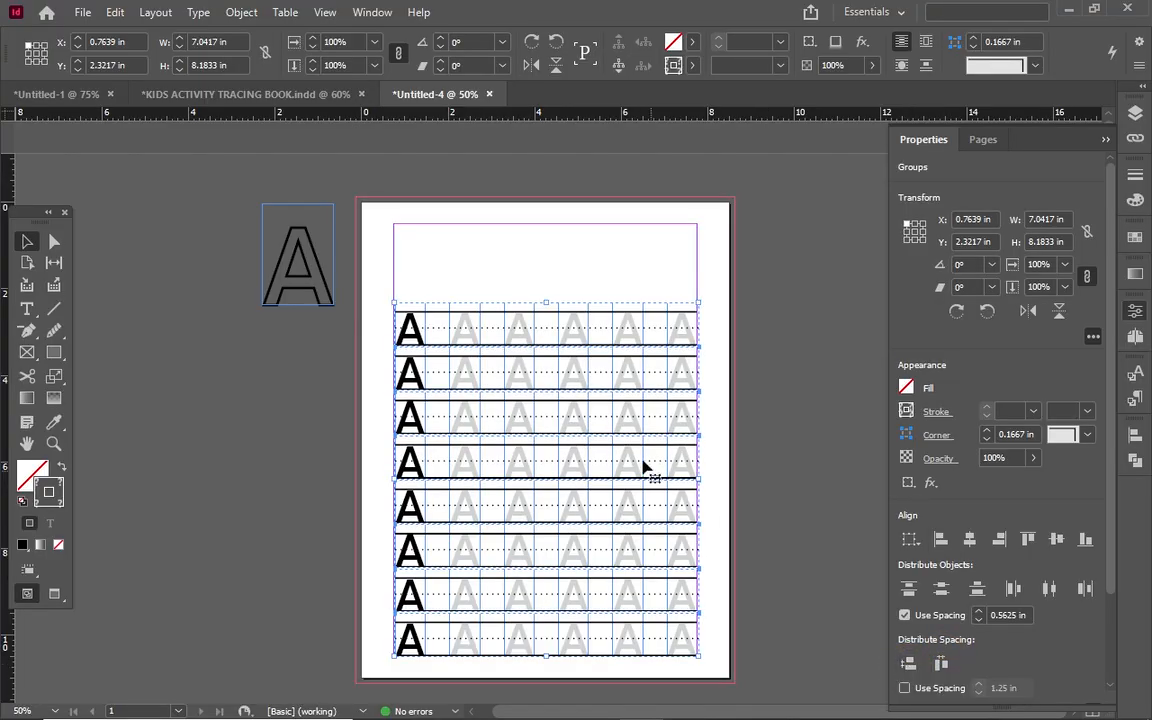
pyautogui.moveTo(541, 290); pyautogui.dragTo(805, 622)
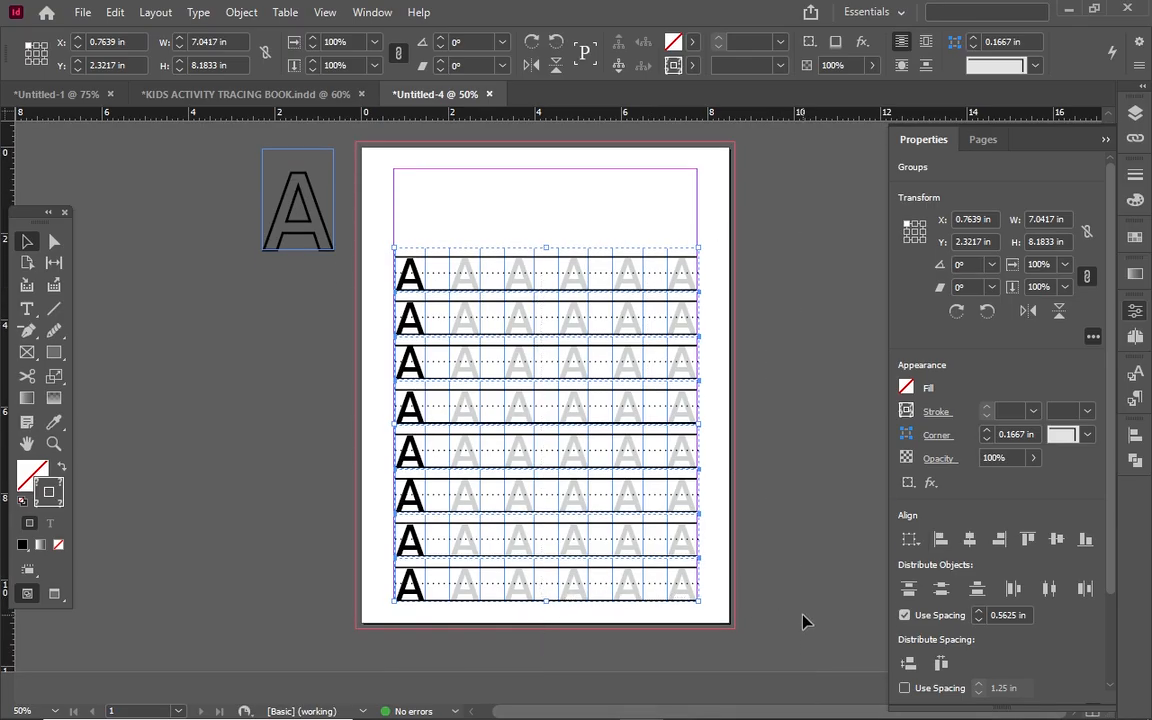
pyautogui.click(774, 541)
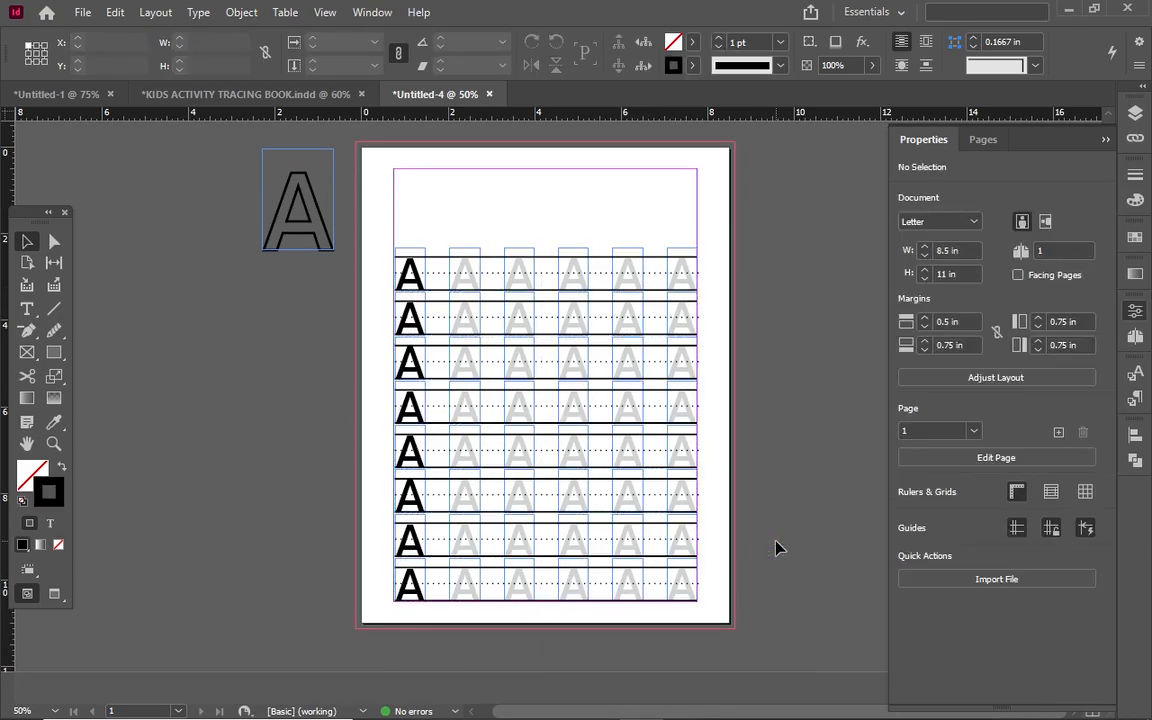
# Step: Move the large outlined A back onto the page above the rows, at about X 2.25 in and Y 0 in
pyautogui.moveTo(310, 193); pyautogui.dragTo(506, 199)
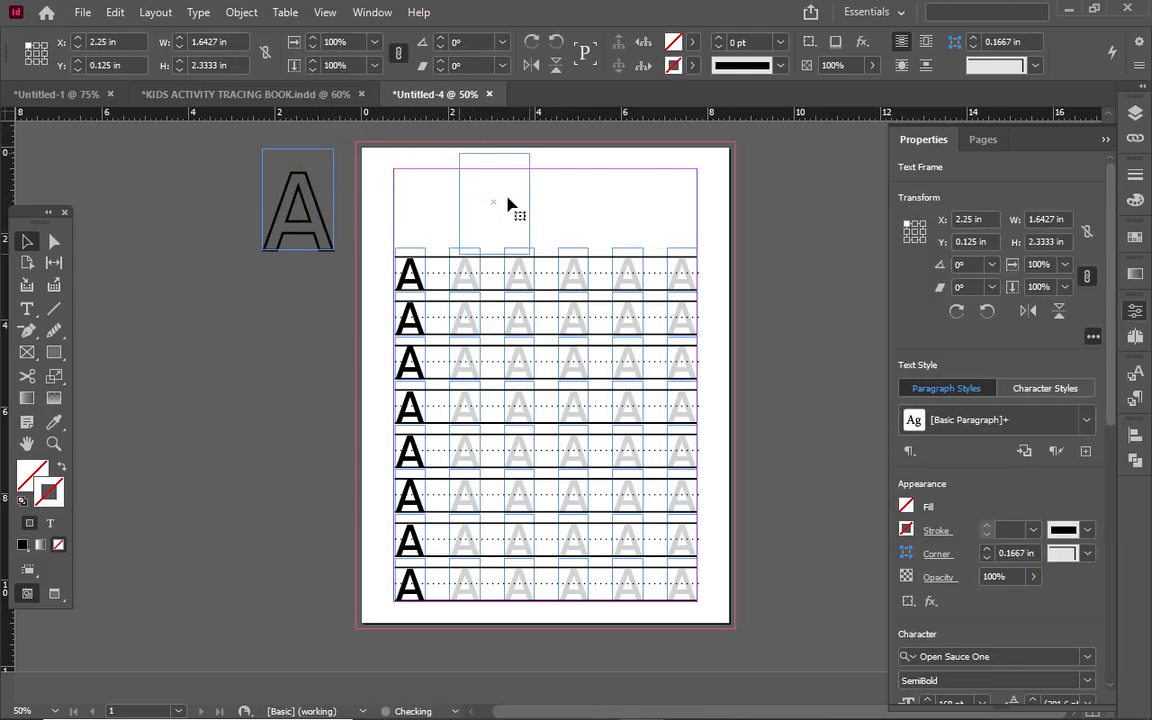
pyautogui.press('Up')
pyautogui.press('Up')
pyautogui.press('Up')
pyautogui.press('Up')
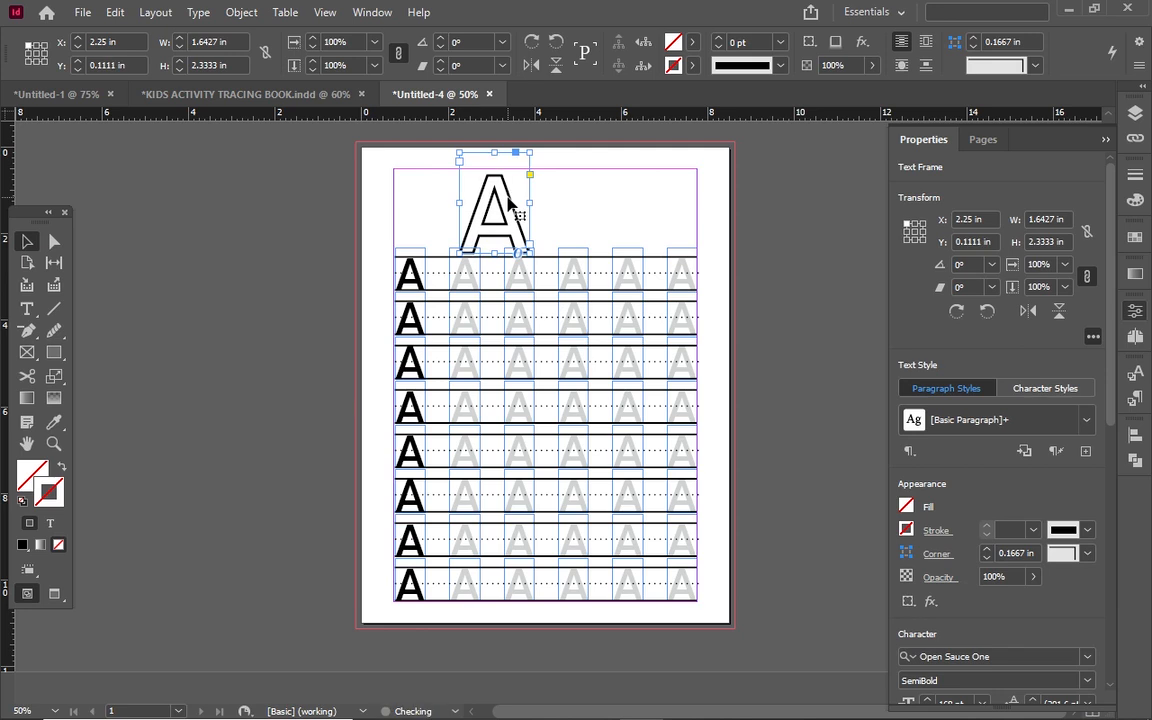
pyautogui.press('Up')
pyautogui.press('Up')
pyautogui.press('Up')
pyautogui.press('Up')
pyautogui.press('Up')
pyautogui.press('Up')
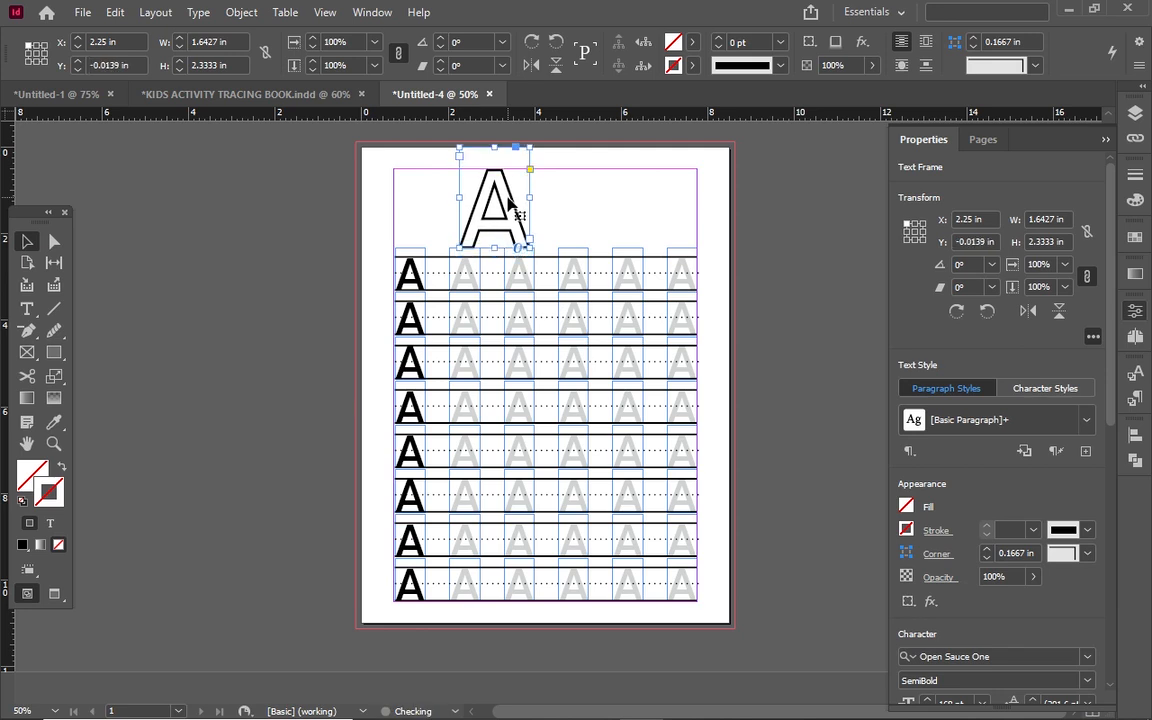
pyautogui.press('Down')
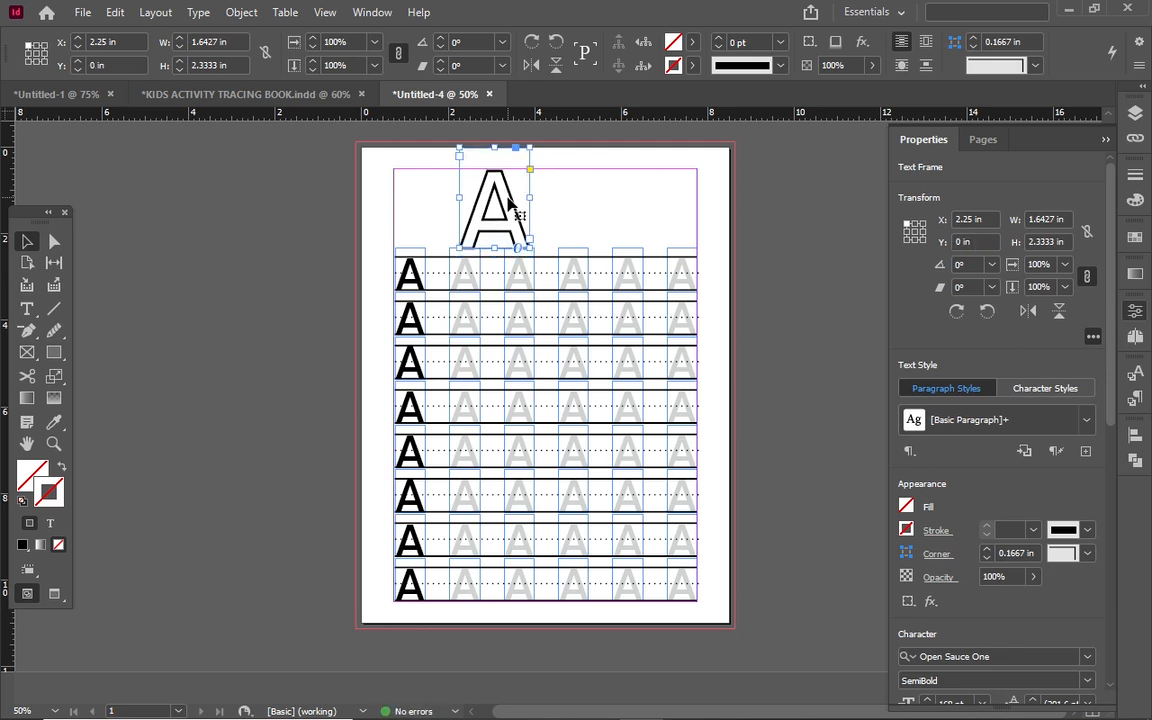
# Step: Import the apple image from the KIDS ACTIVITY TRACING BOOK folder inside INDESIGN EXERCISE FILE on drive G
pyautogui.click(83, 12)
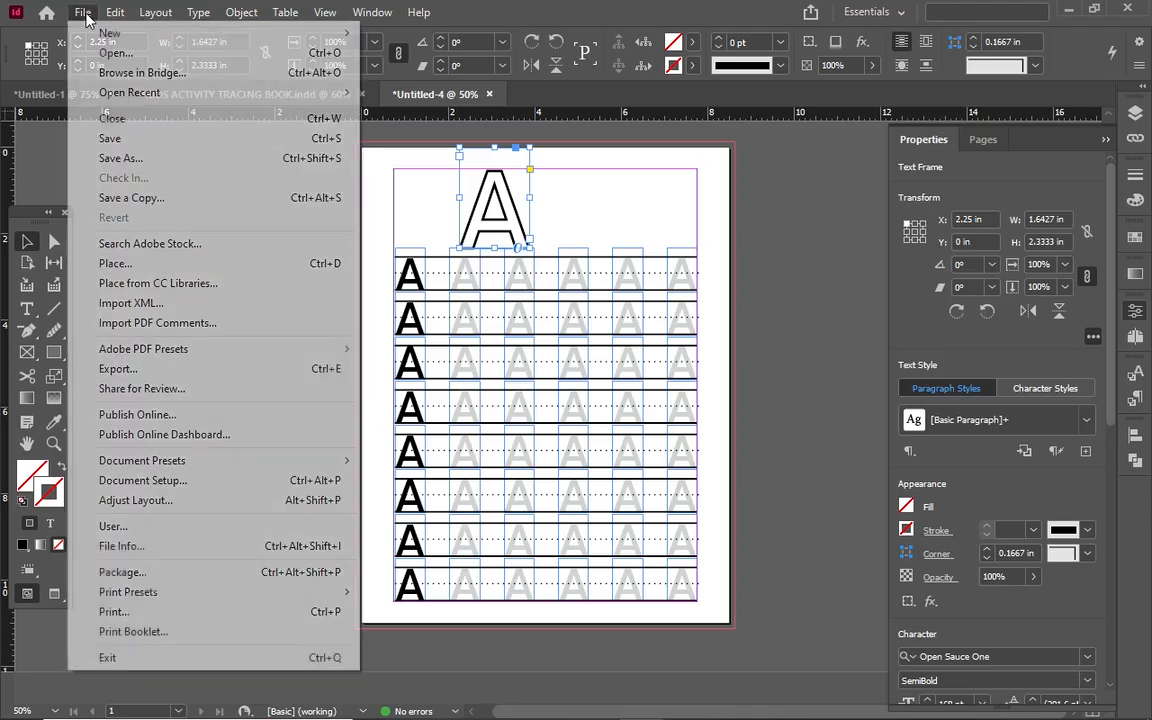
pyautogui.click(86, 13)
pyautogui.click(84, 12)
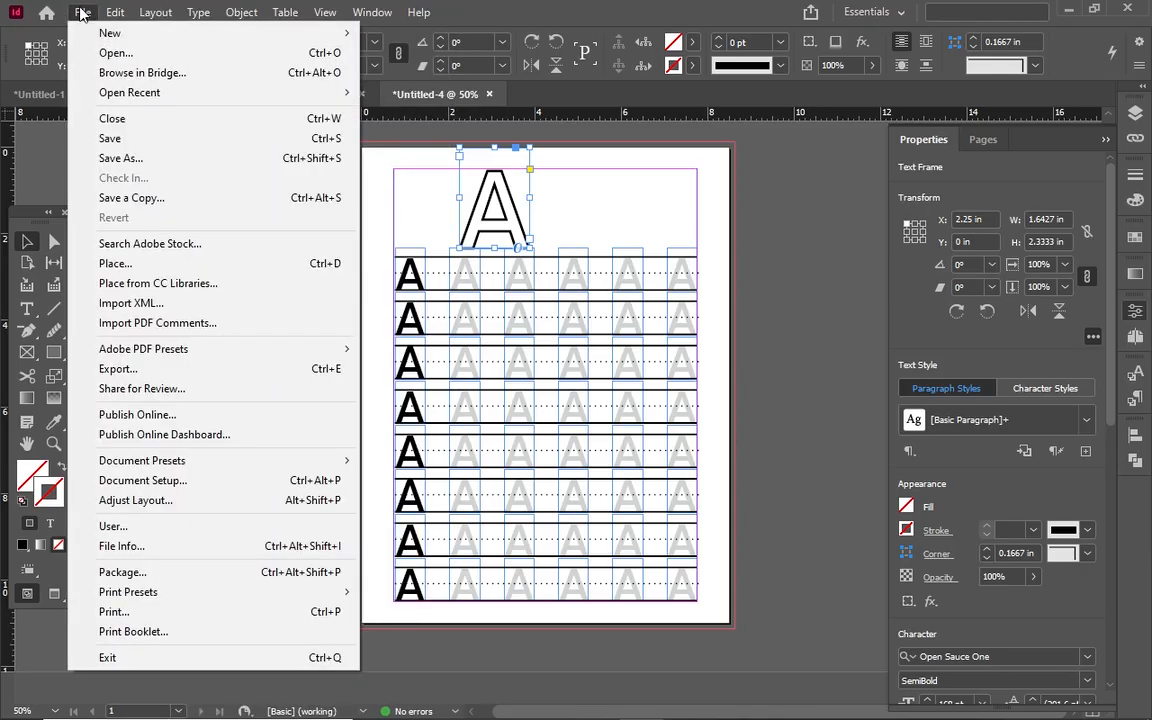
pyautogui.click(166, 268)
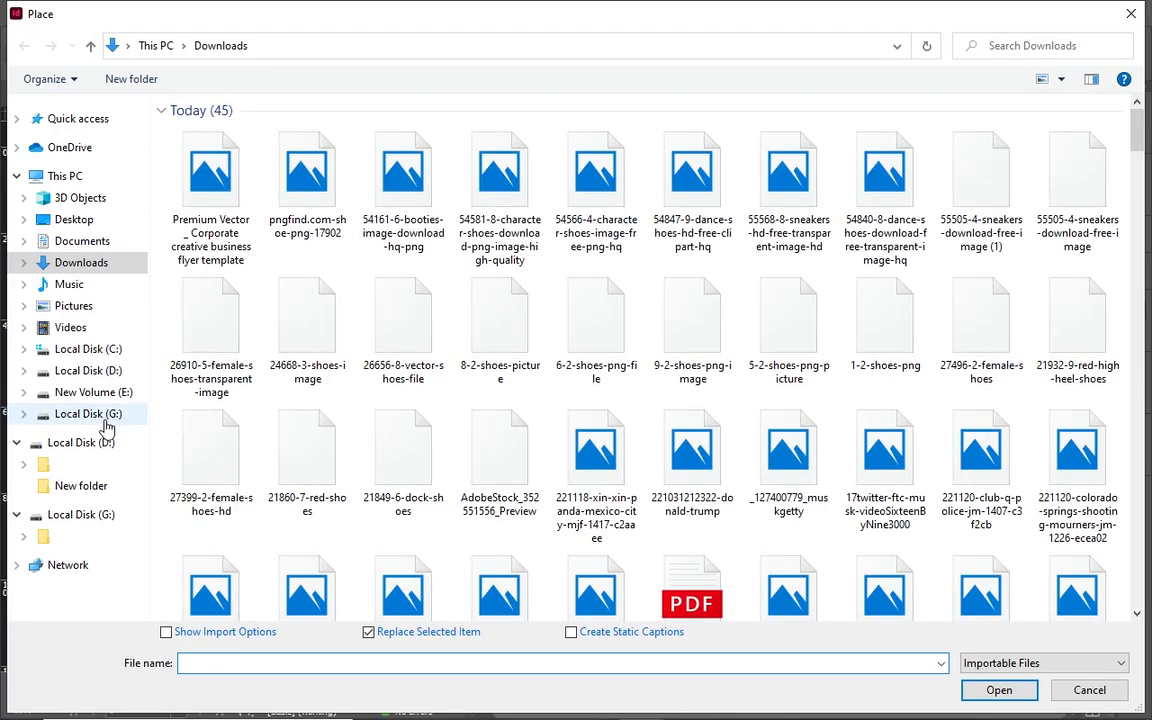
pyautogui.click(72, 414)
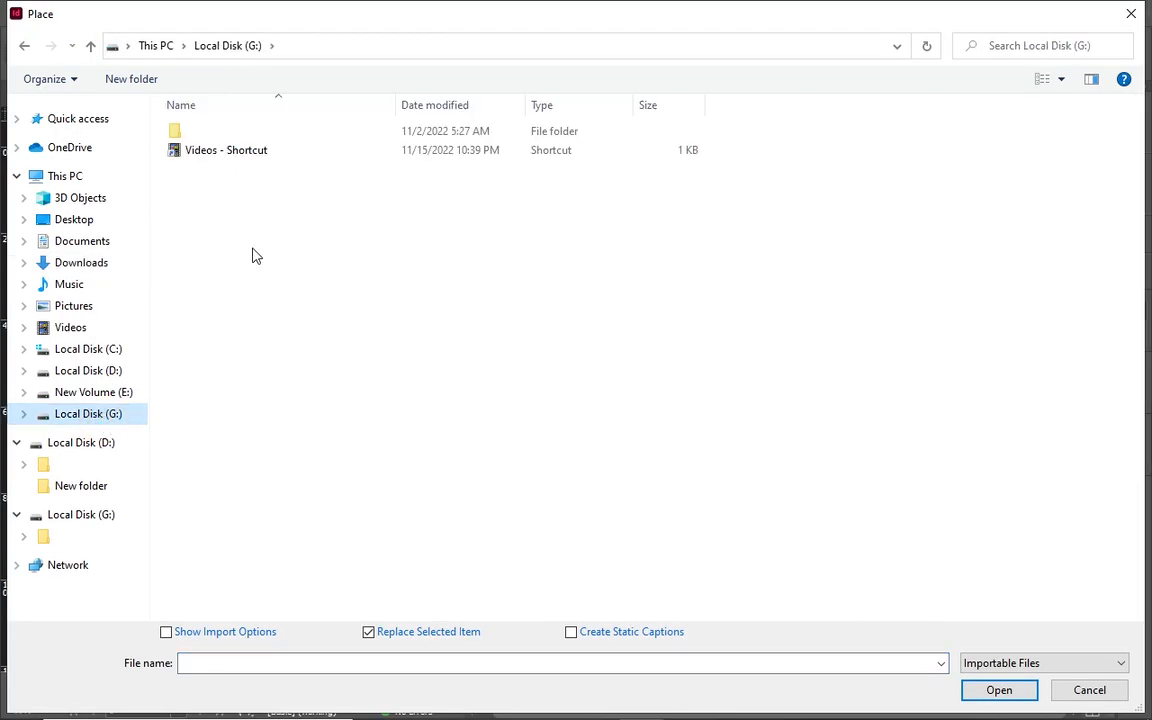
pyautogui.doubleClick(253, 131)
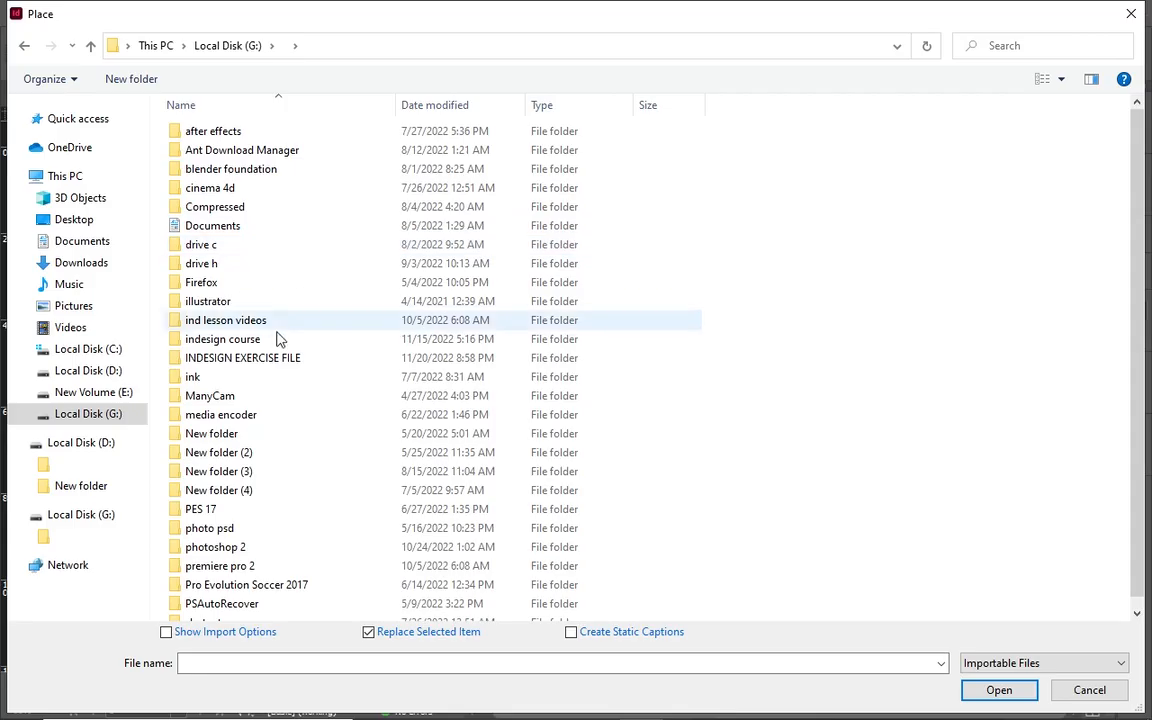
pyautogui.doubleClick(283, 357)
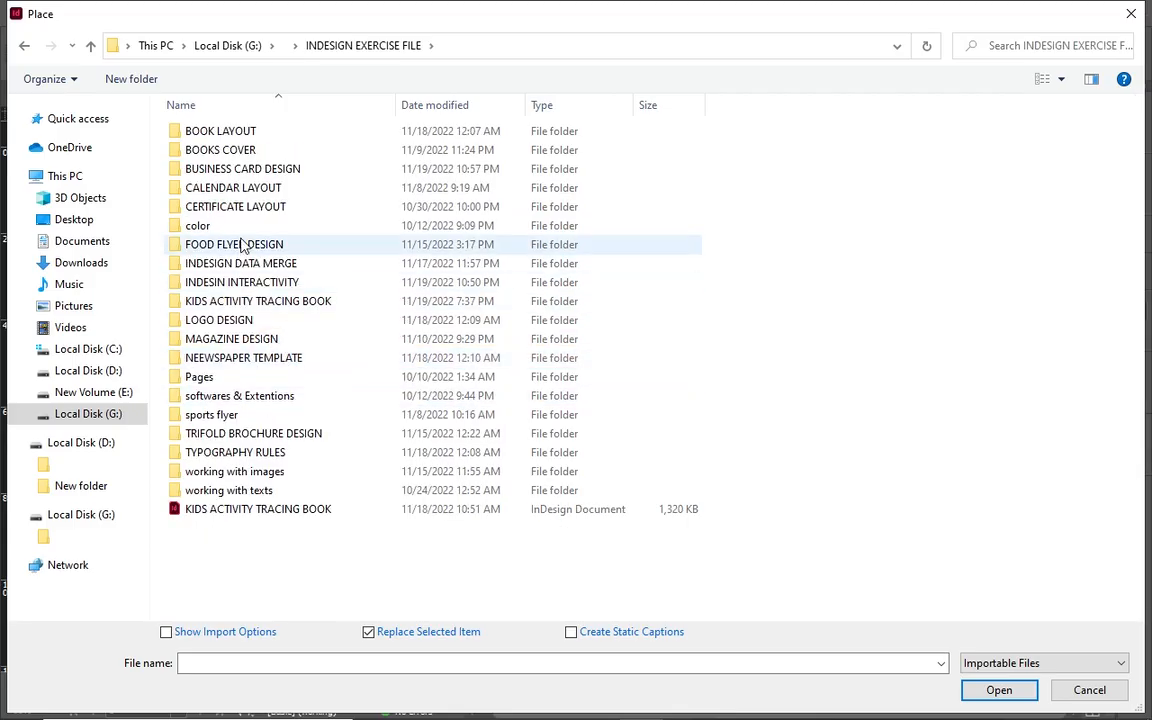
pyautogui.doubleClick(244, 302)
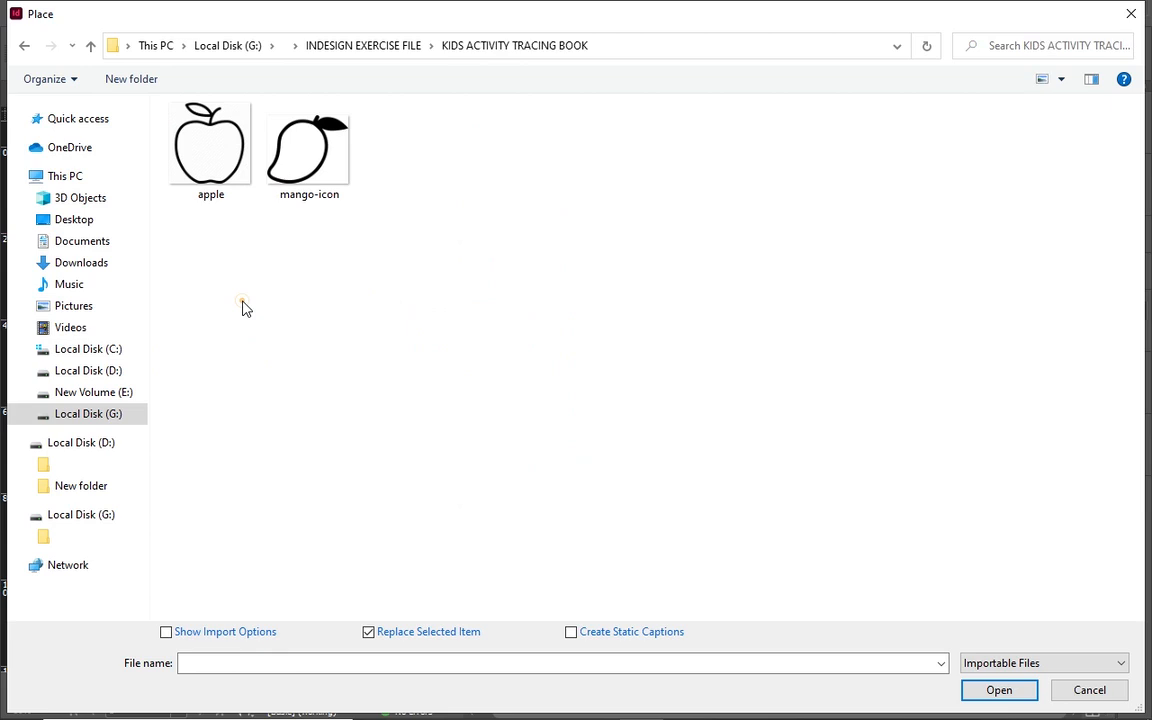
pyautogui.click(191, 156)
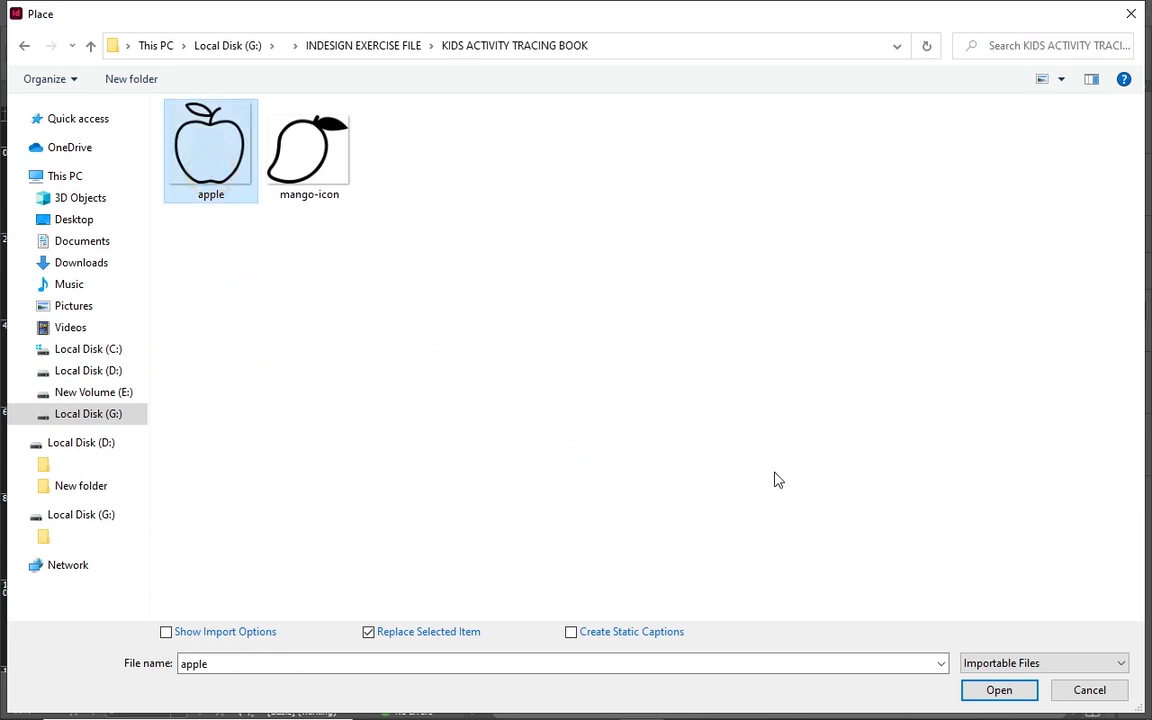
pyautogui.click(995, 687)
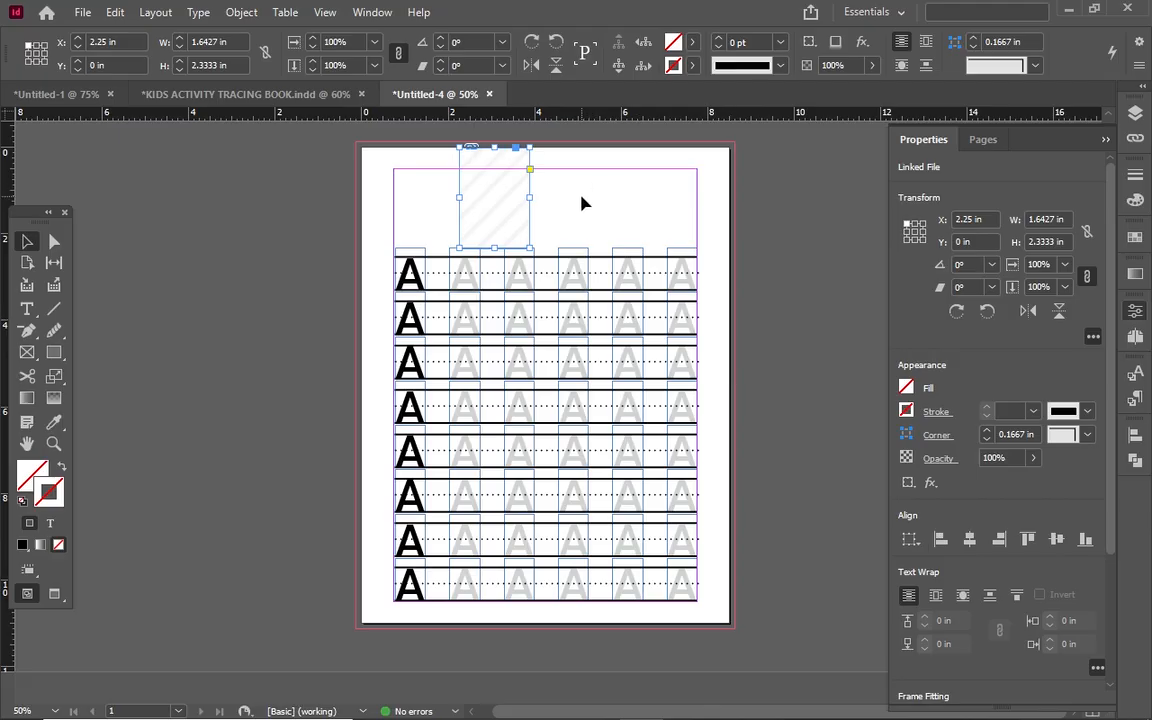
# Step: Undo the replacement of the large A and place the apple beside it at the top margin, about 2.42 in square
pyautogui.hotkey('ctrl', 'z')
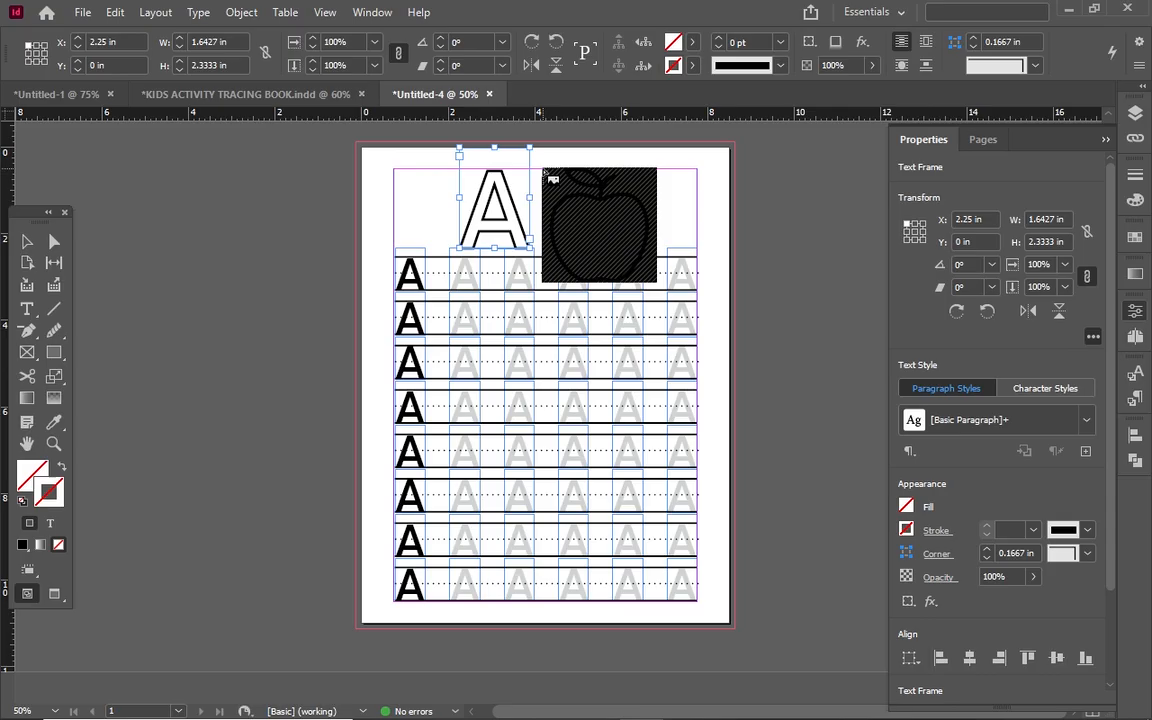
pyautogui.moveTo(542, 170); pyautogui.dragTo(645, 218)
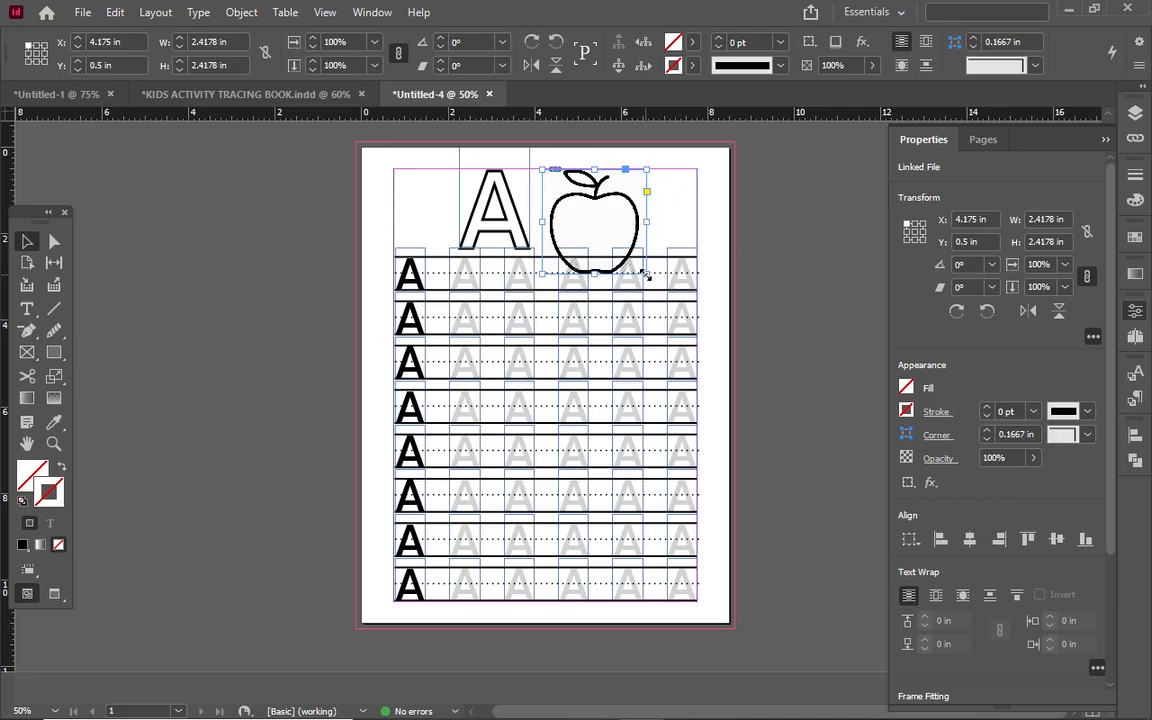
# Step: Scale the apple image down to about 1.83 in wide so it sits beside the large A above the first row
pyautogui.moveTo(646, 272); pyautogui.dragTo(624, 256)
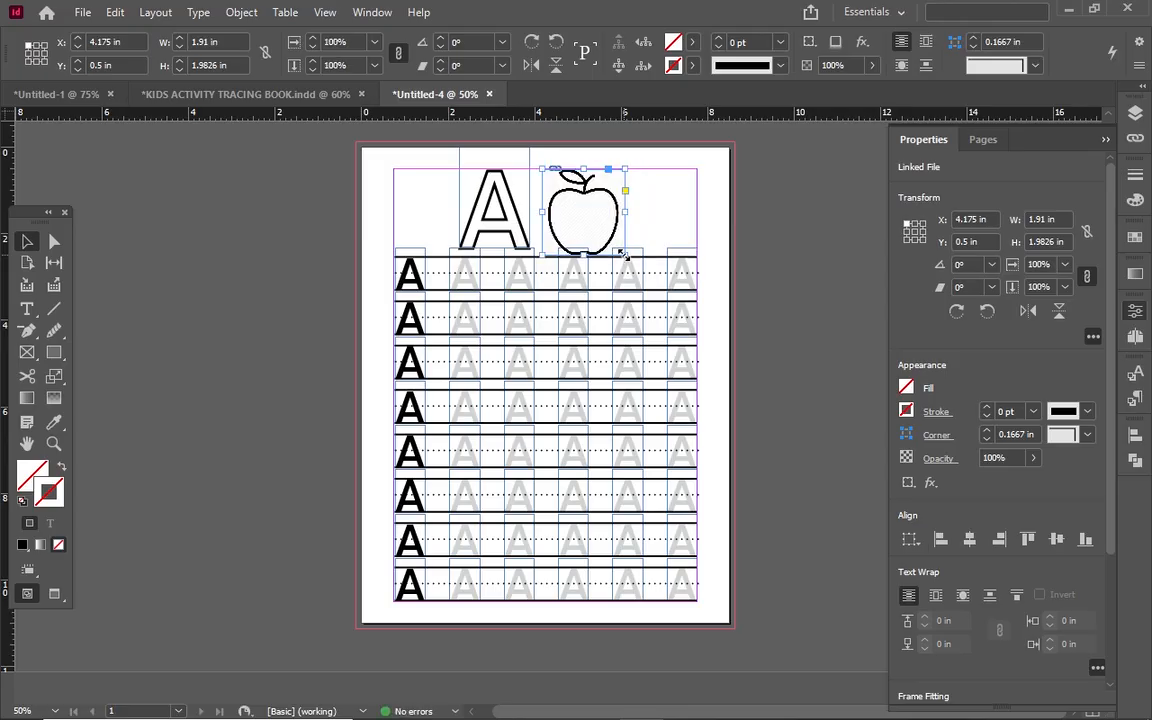
pyautogui.moveTo(624, 256); pyautogui.dragTo(617, 247)
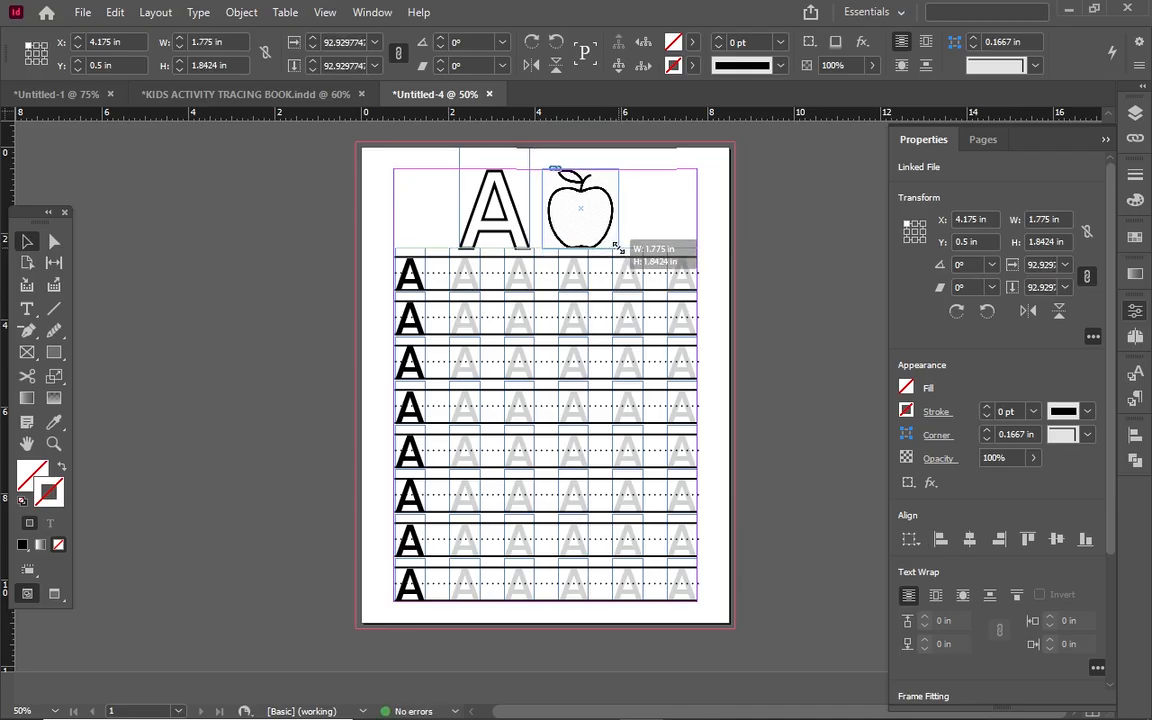
pyautogui.moveTo(617, 247); pyautogui.dragTo(620, 244)
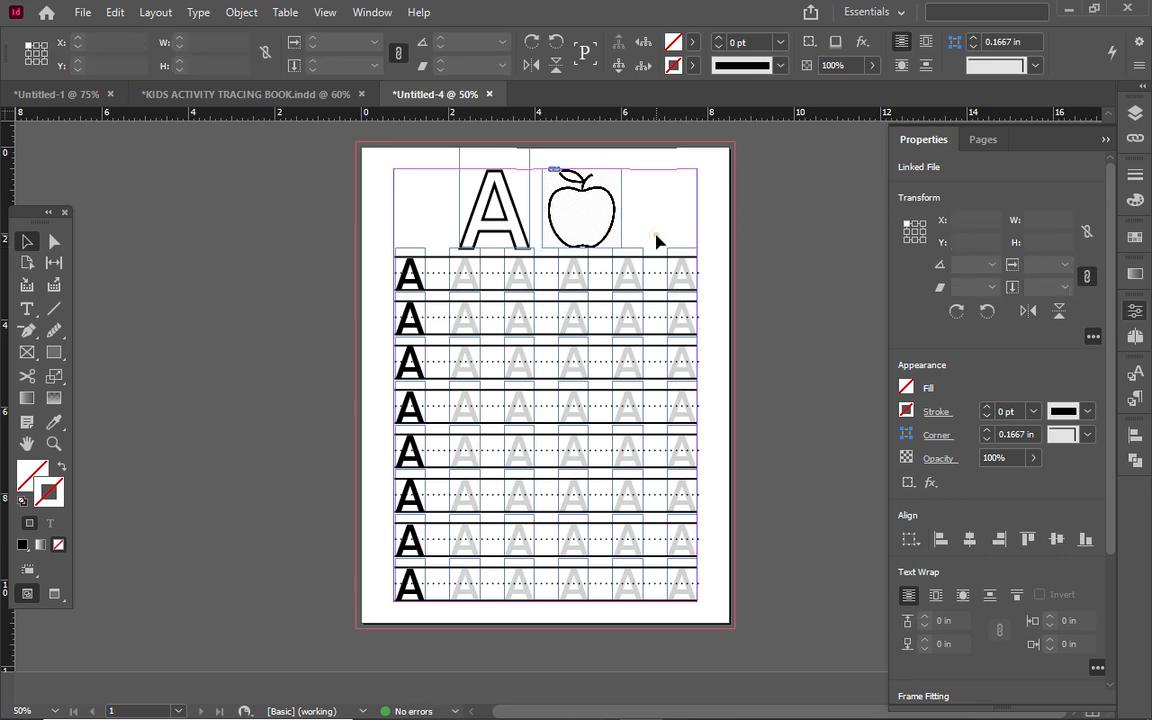
pyautogui.click(657, 236)
# Step: Align the bottom edges of the large A and the apple, deselect them, and preview the page without frames and guides
pyautogui.moveTo(451, 176); pyautogui.dragTo(661, 221)
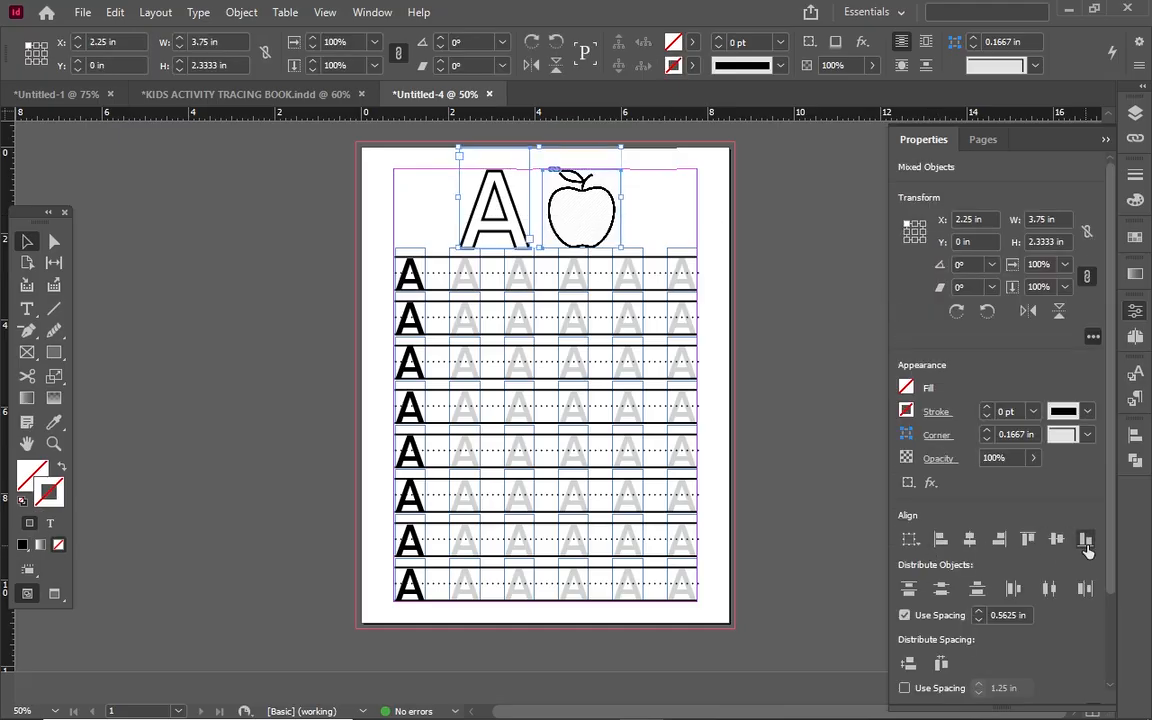
pyautogui.click(147, 326)
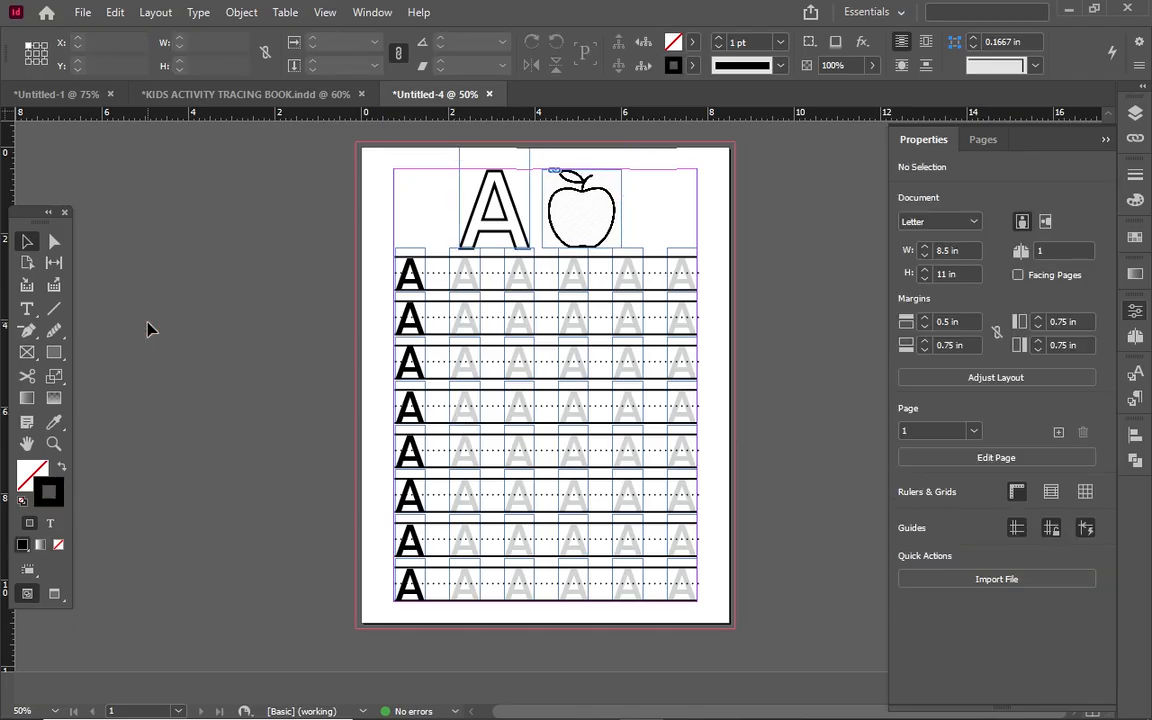
pyautogui.press('w')
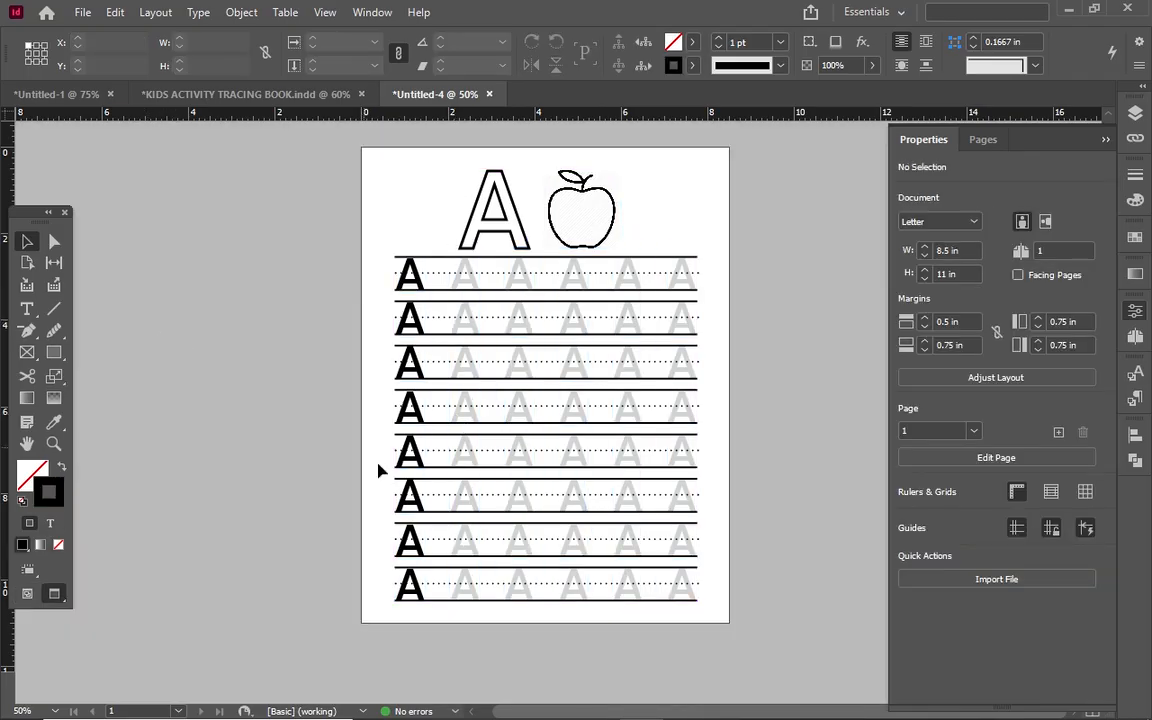
pyautogui.click(478, 592)
pyautogui.doubleClick(466, 588)
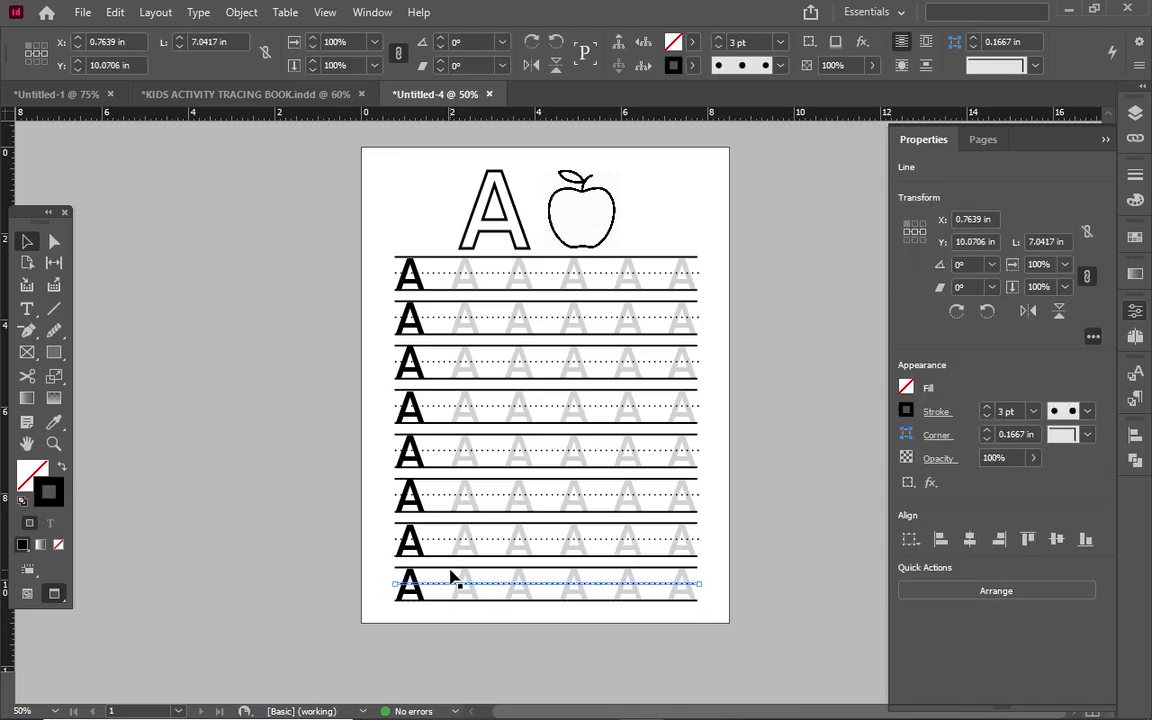
pyautogui.click(463, 580)
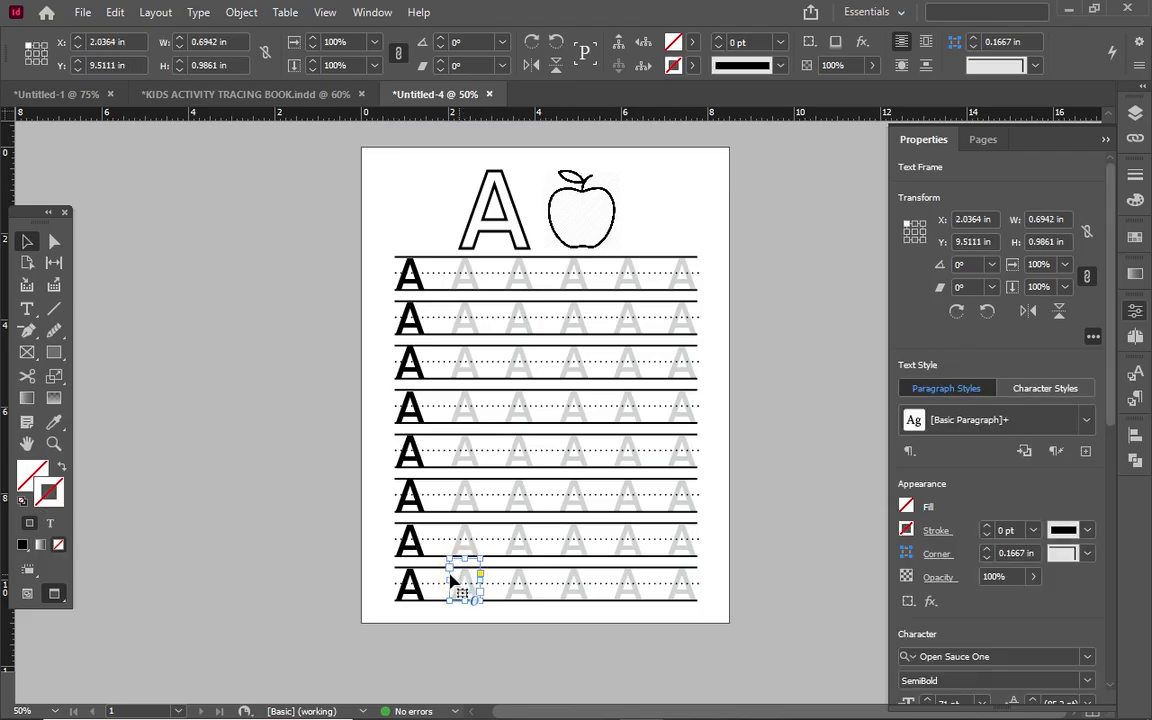
pyautogui.moveTo(440, 578); pyautogui.dragTo(697, 579)
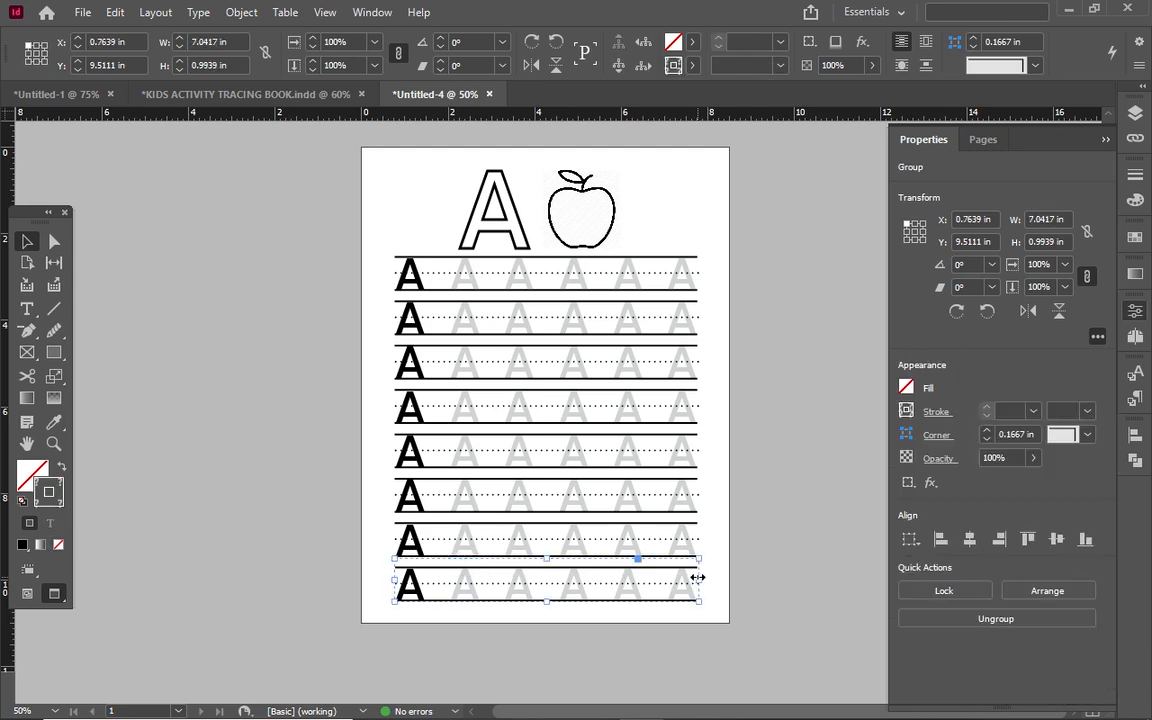
pyautogui.click(755, 606)
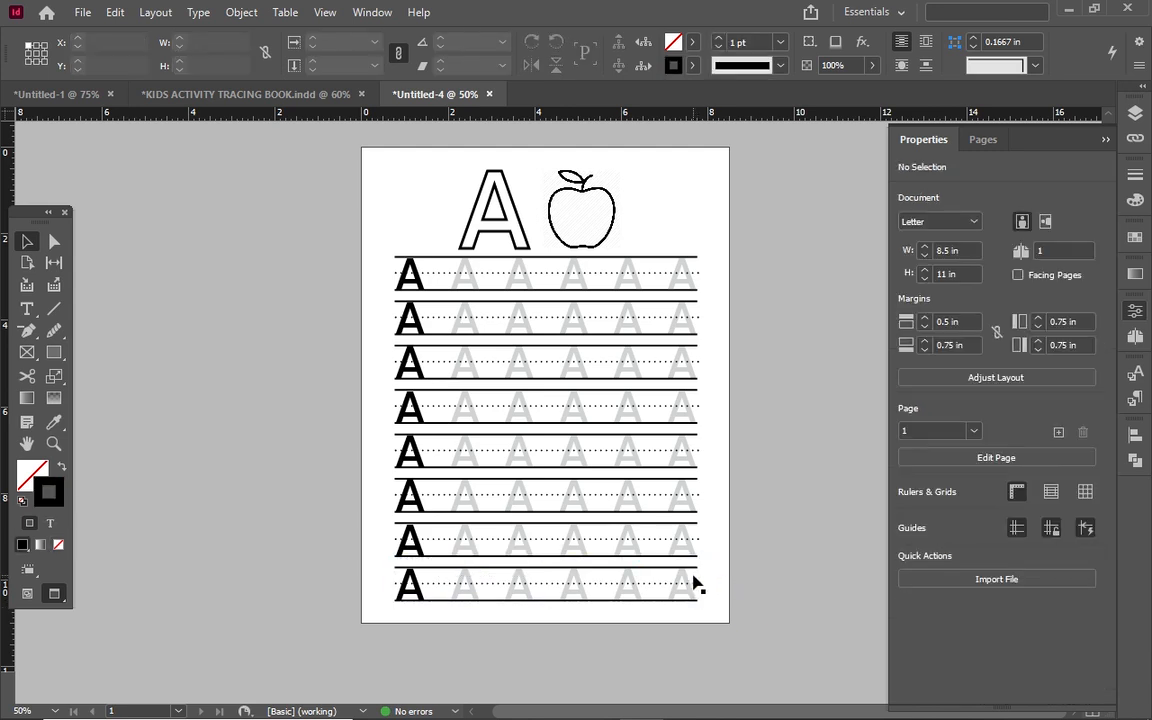
pyautogui.moveTo(689, 581); pyautogui.dragTo(653, 582)
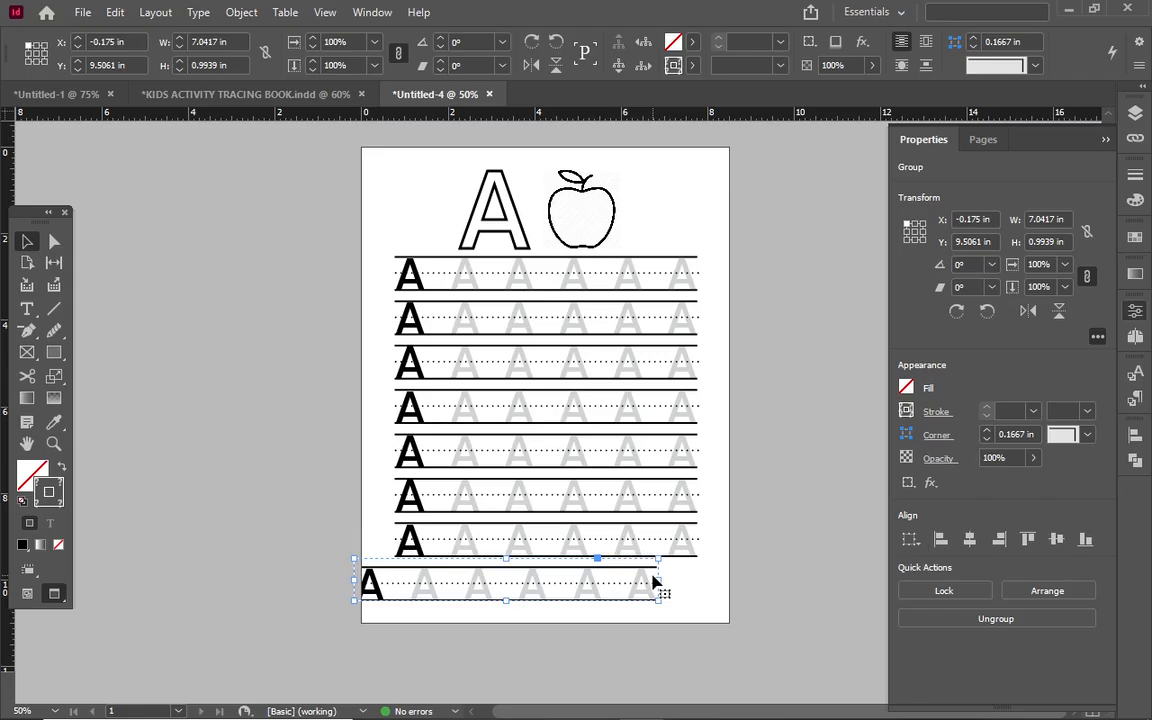
pyautogui.hotkey('ctrl', 'z')
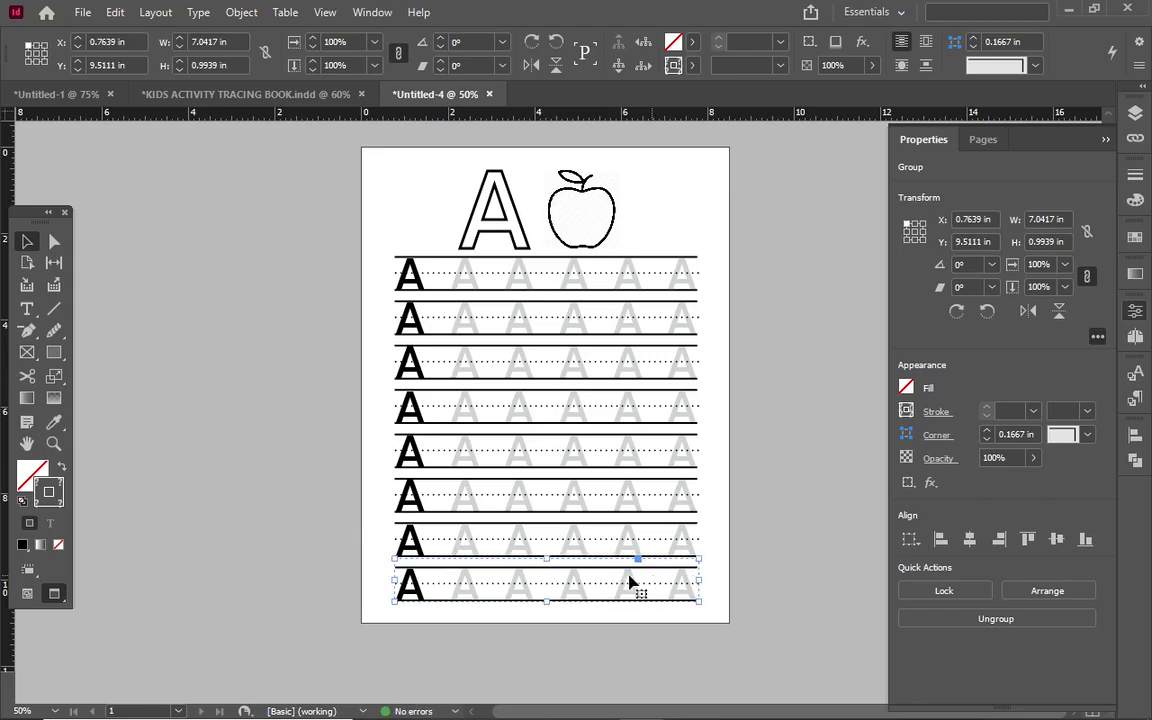
# Step: Ungroup the bottom practice row
pyautogui.click(464, 584)
pyautogui.click(236, 11)
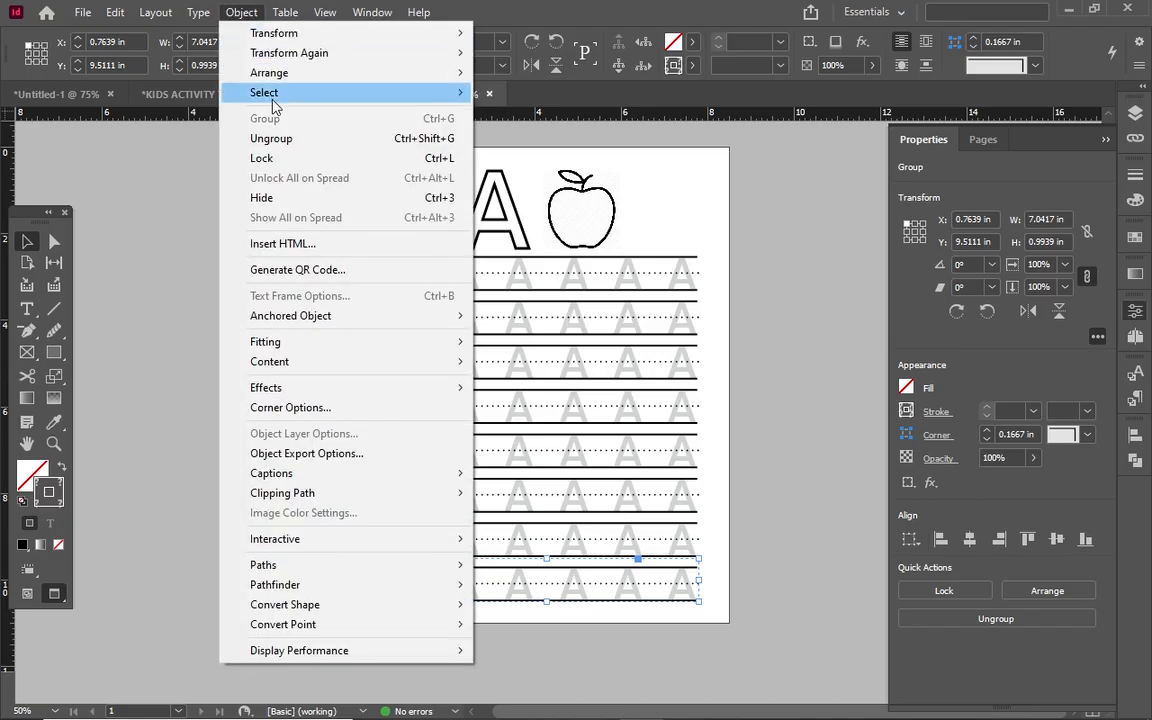
pyautogui.click(278, 139)
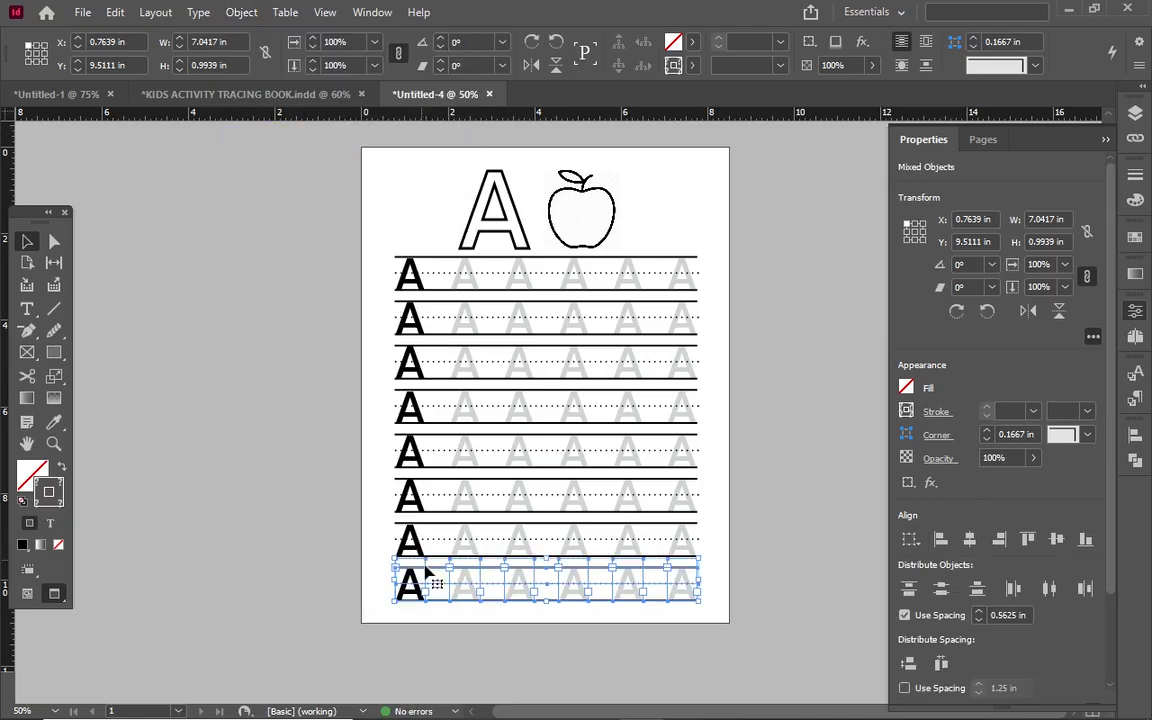
# Step: Try deleting all five grey As from the bottom row, cancel saving the document, and undo the deletion
pyautogui.moveTo(442, 577); pyautogui.dragTo(707, 588)
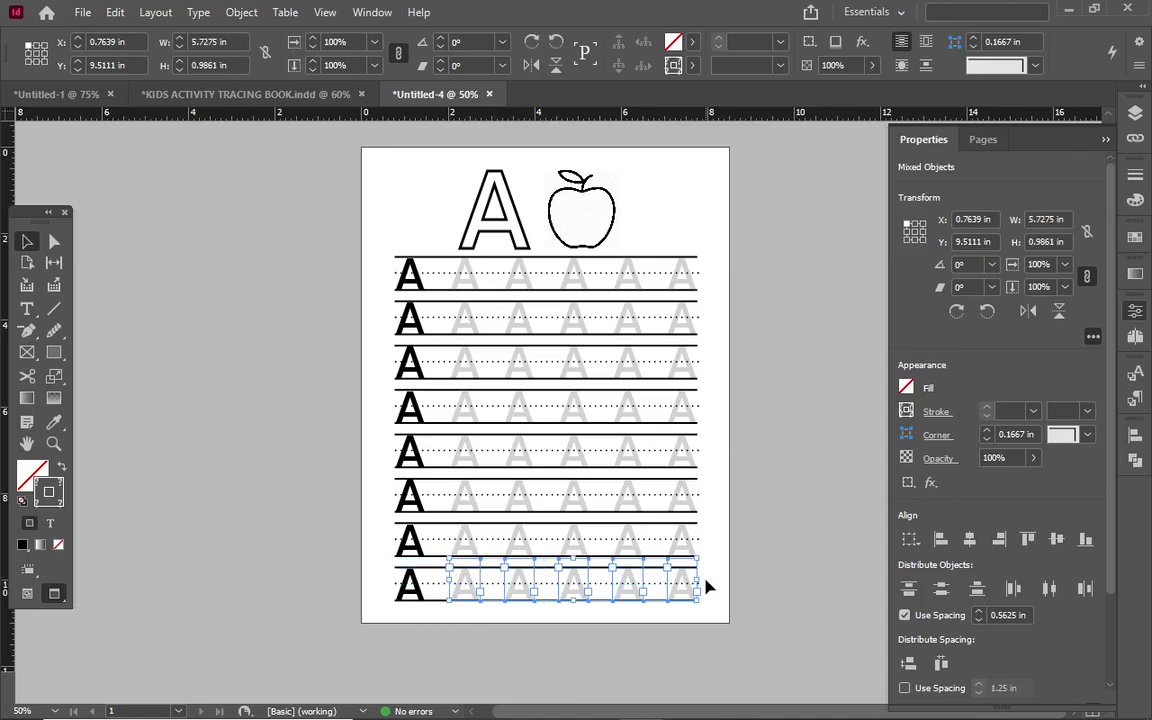
pyautogui.press('Delete')
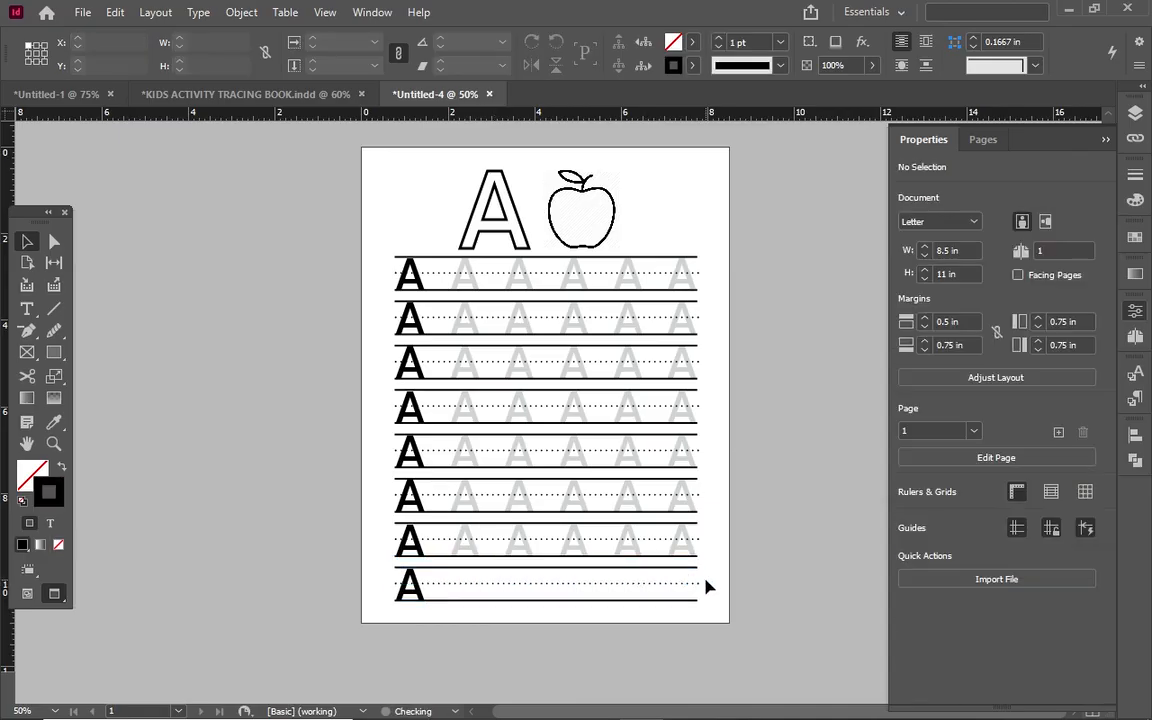
pyautogui.click(418, 584)
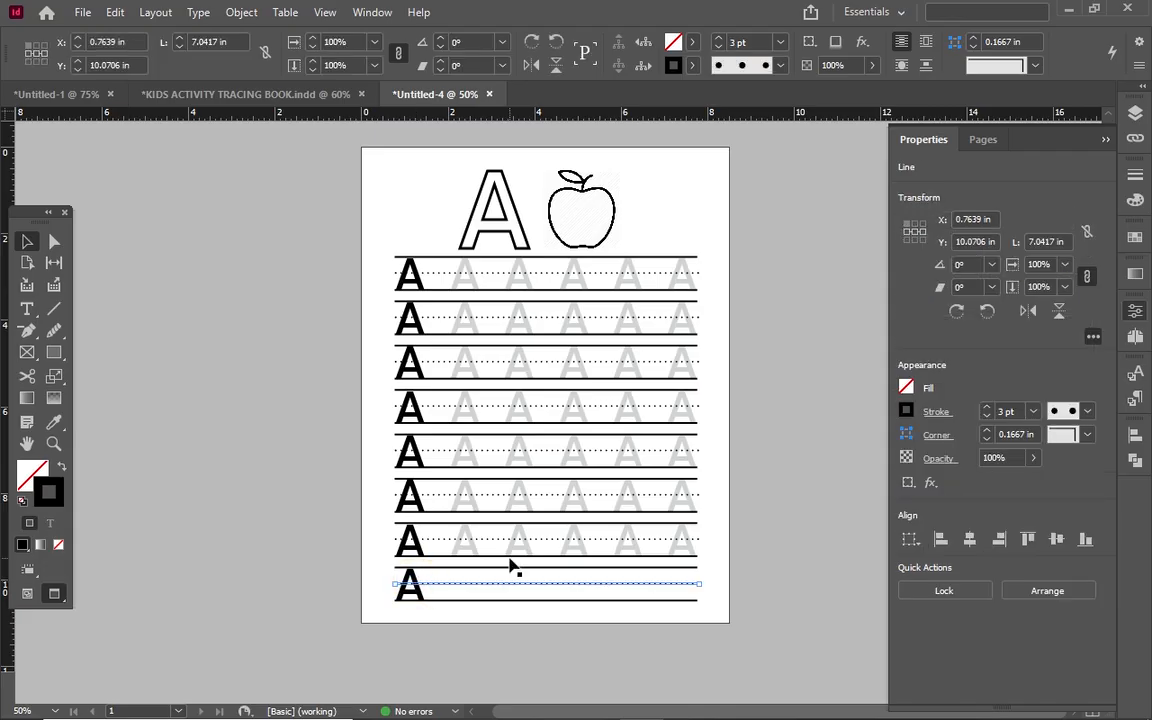
pyautogui.hotkey('ctrl', 's')
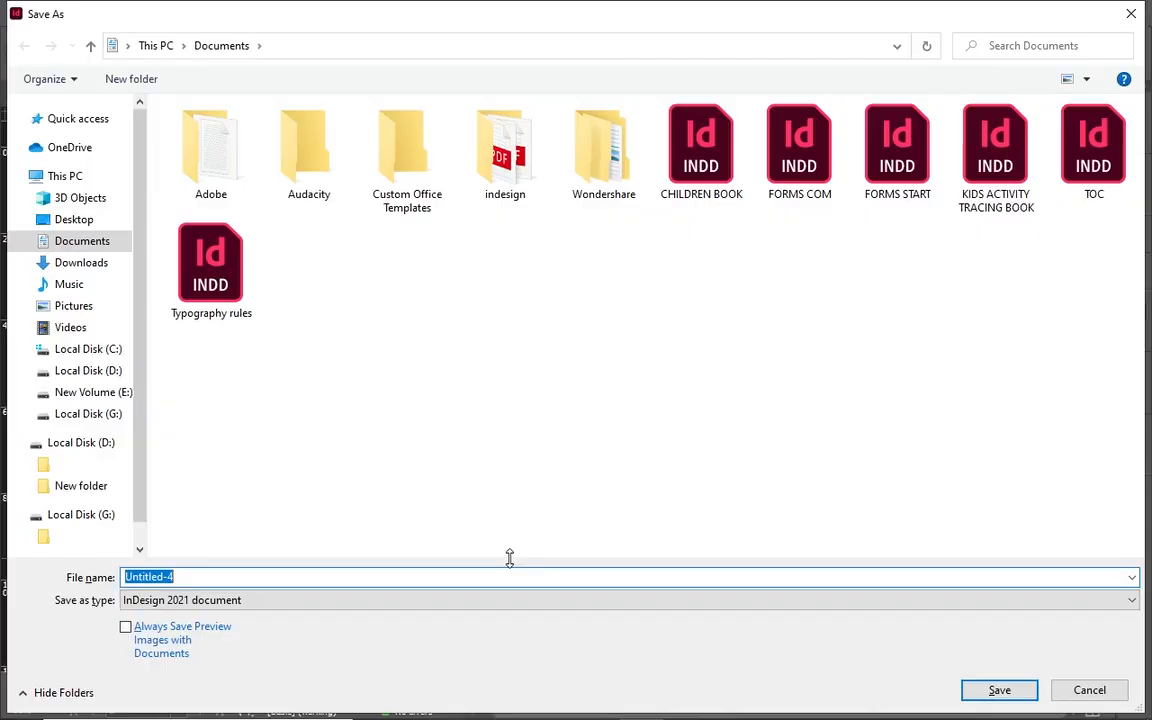
pyautogui.click(1072, 689)
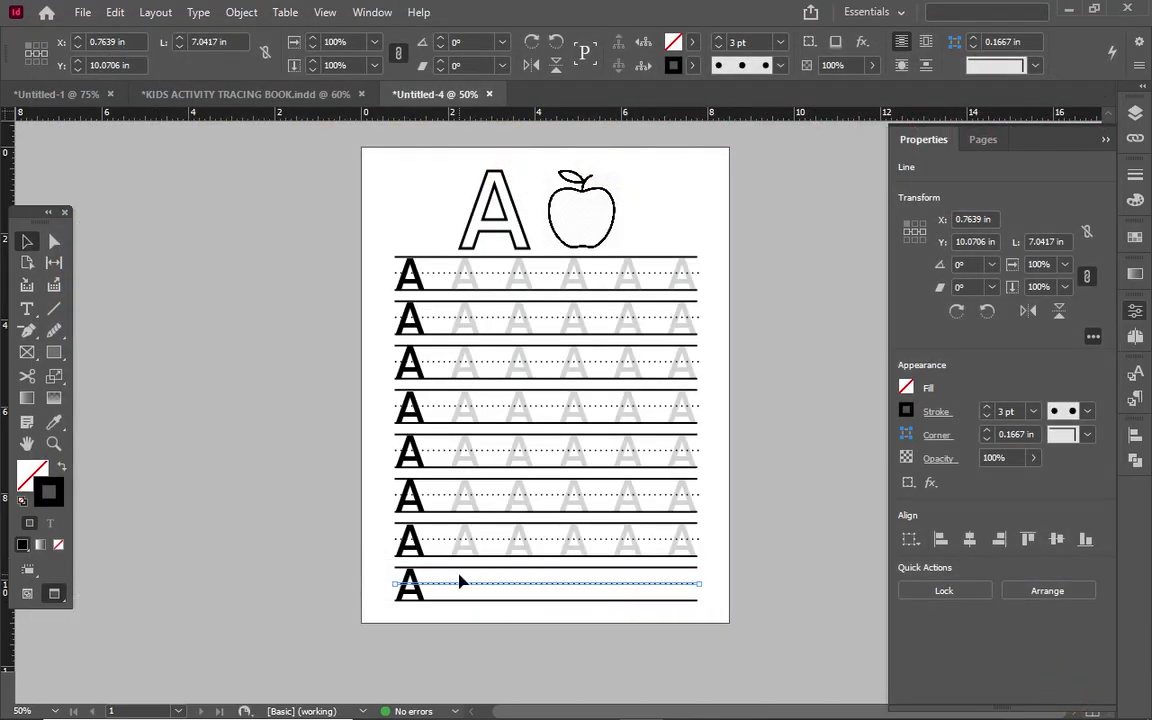
pyautogui.hotkey('ctrl', 'z')
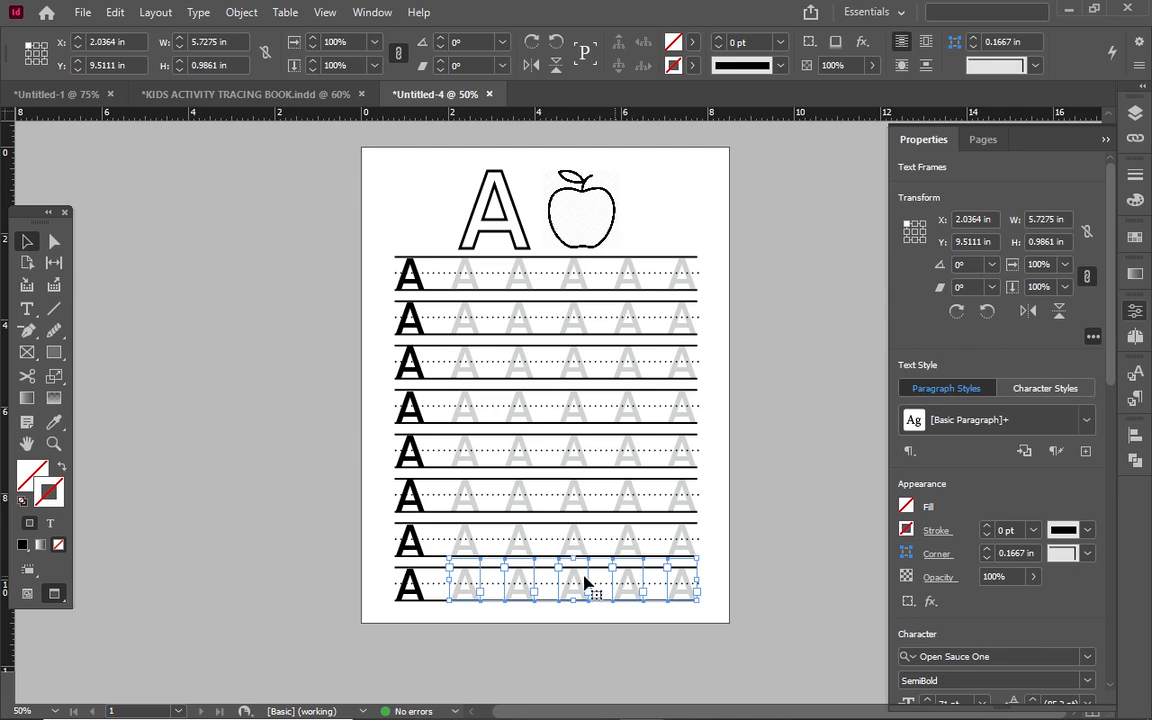
# Step: Delete the last four grey As from the bottom row, keeping the first grey one
pyautogui.moveTo(499, 573); pyautogui.dragTo(712, 580)
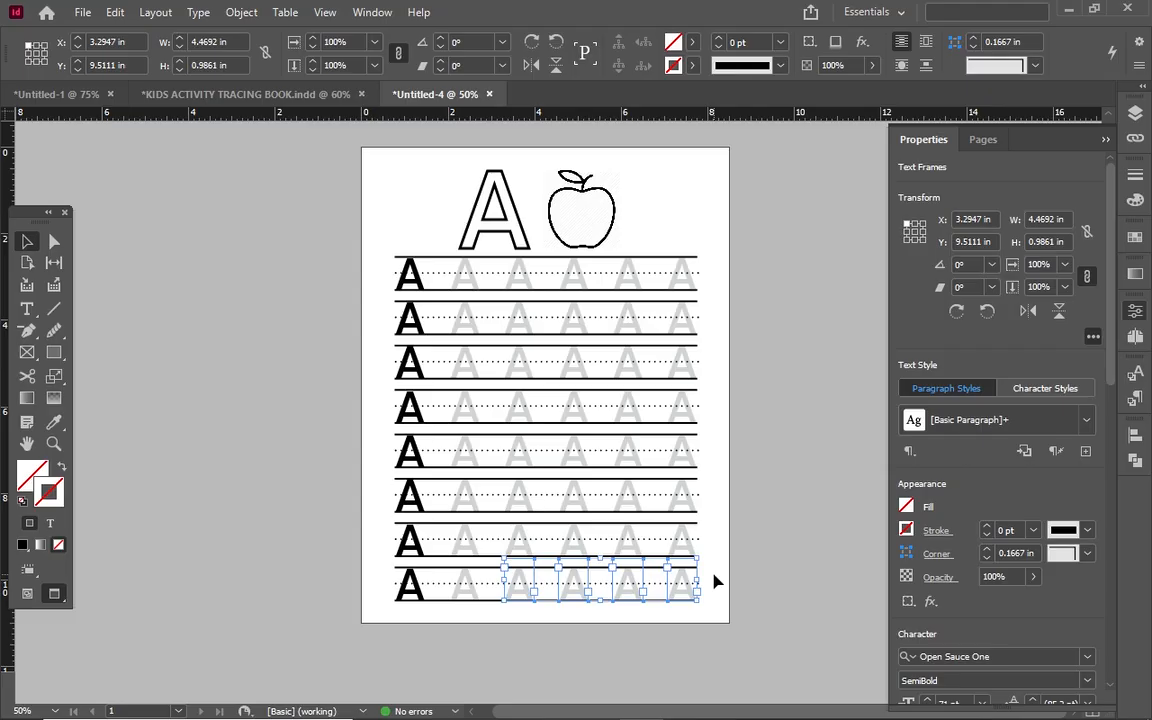
pyautogui.press('Delete')
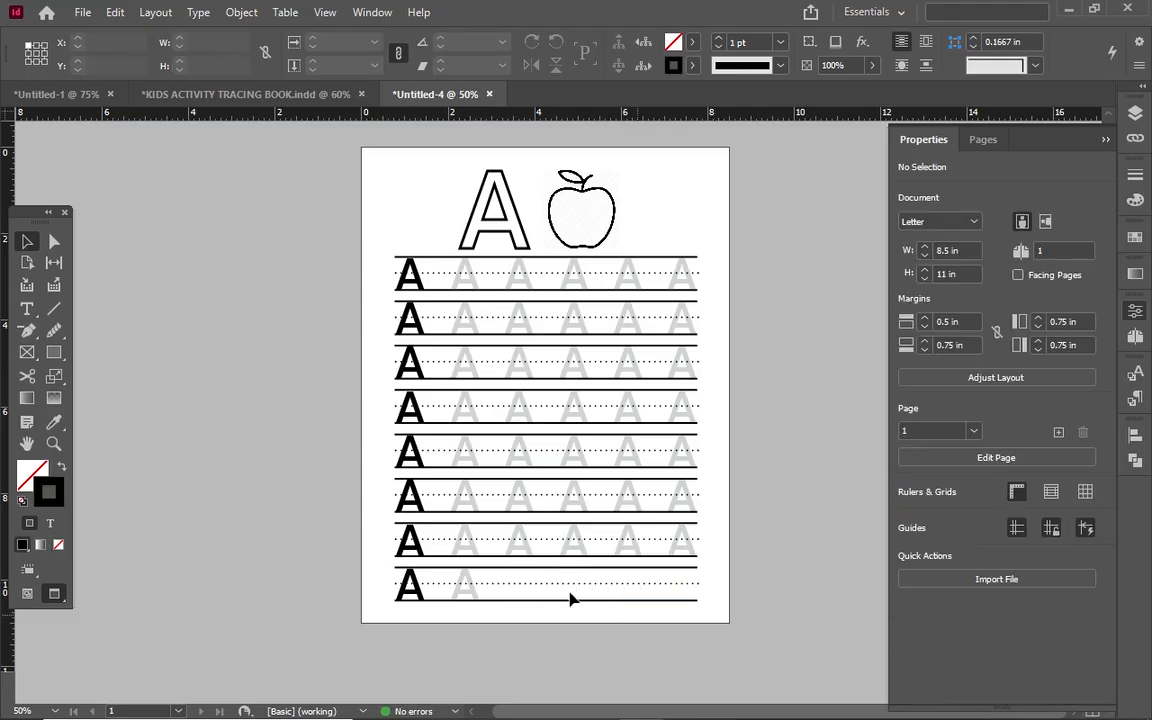
# Step: Replace the remaining grey A in the bottom row with an uppercase phrase starting "IS FOR" and widen its frame to about 5.71 in
pyautogui.doubleClick(463, 597)
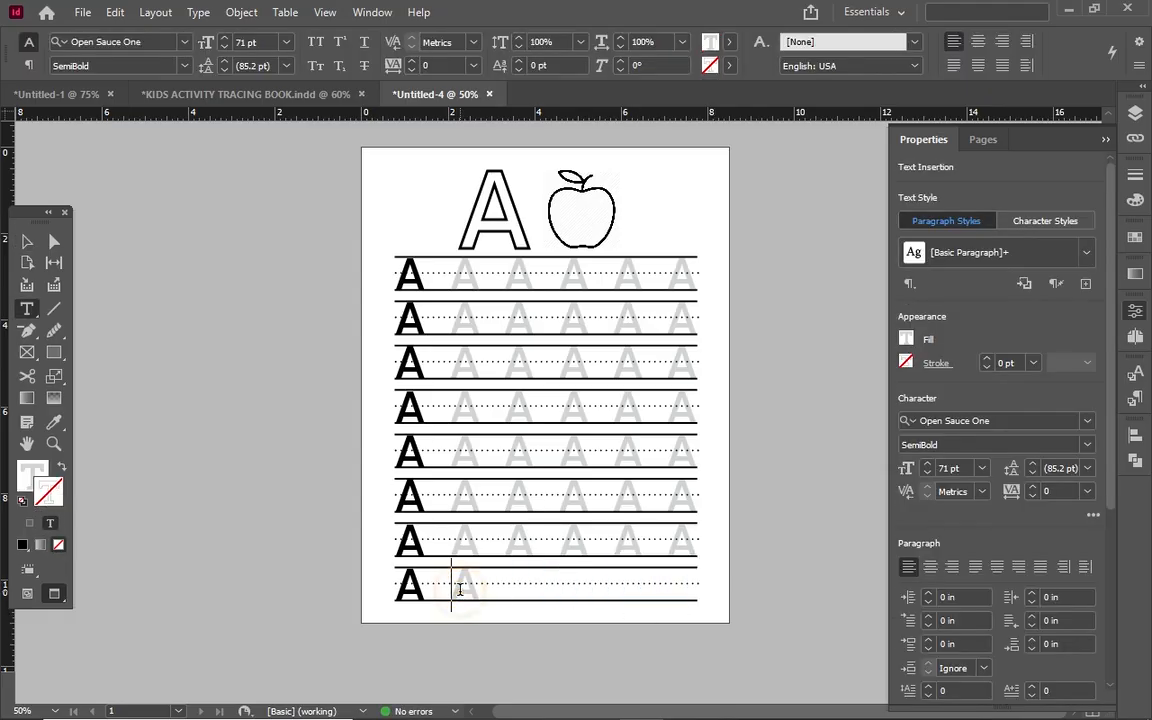
pyautogui.hotkey('ctrl', 'a')
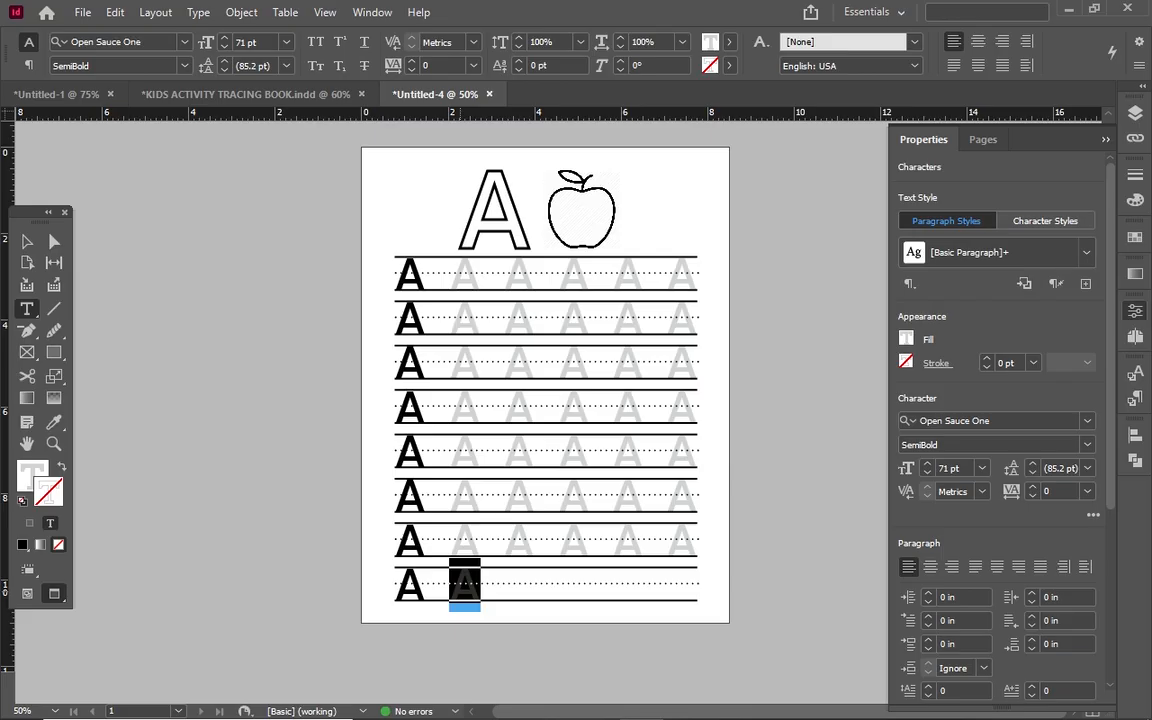
pyautogui.press('BackSpace')
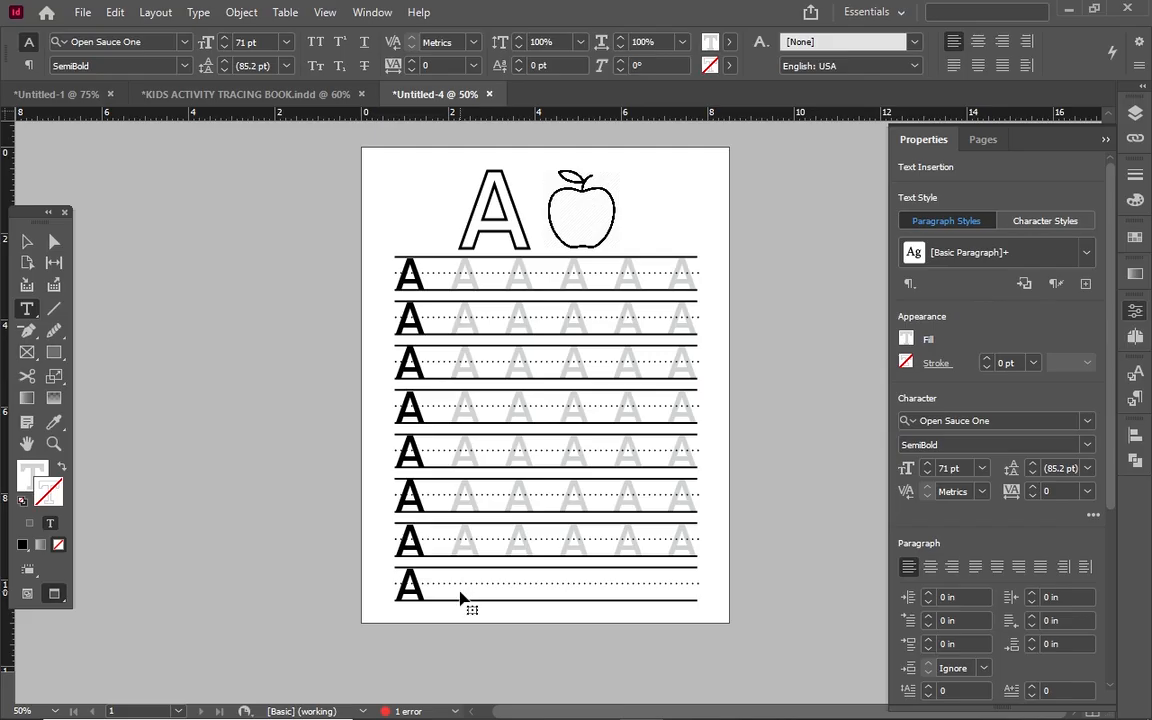
pyautogui.press('Escape')
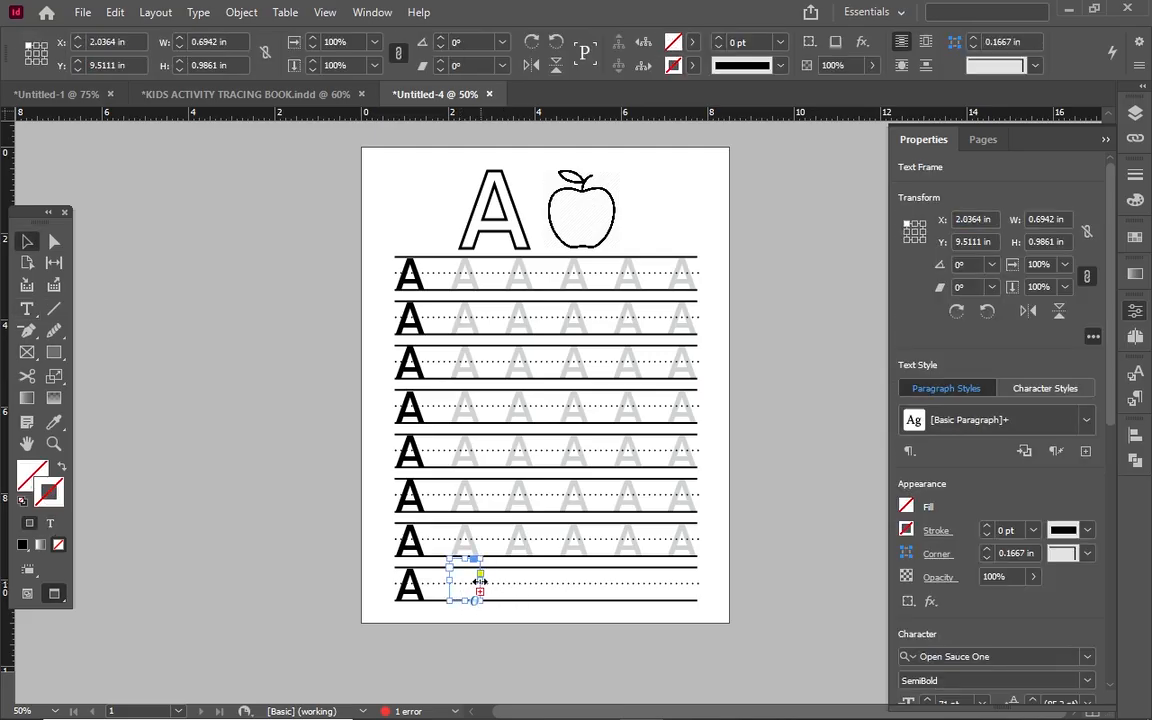
pyautogui.moveTo(480, 579); pyautogui.dragTo(697, 579)
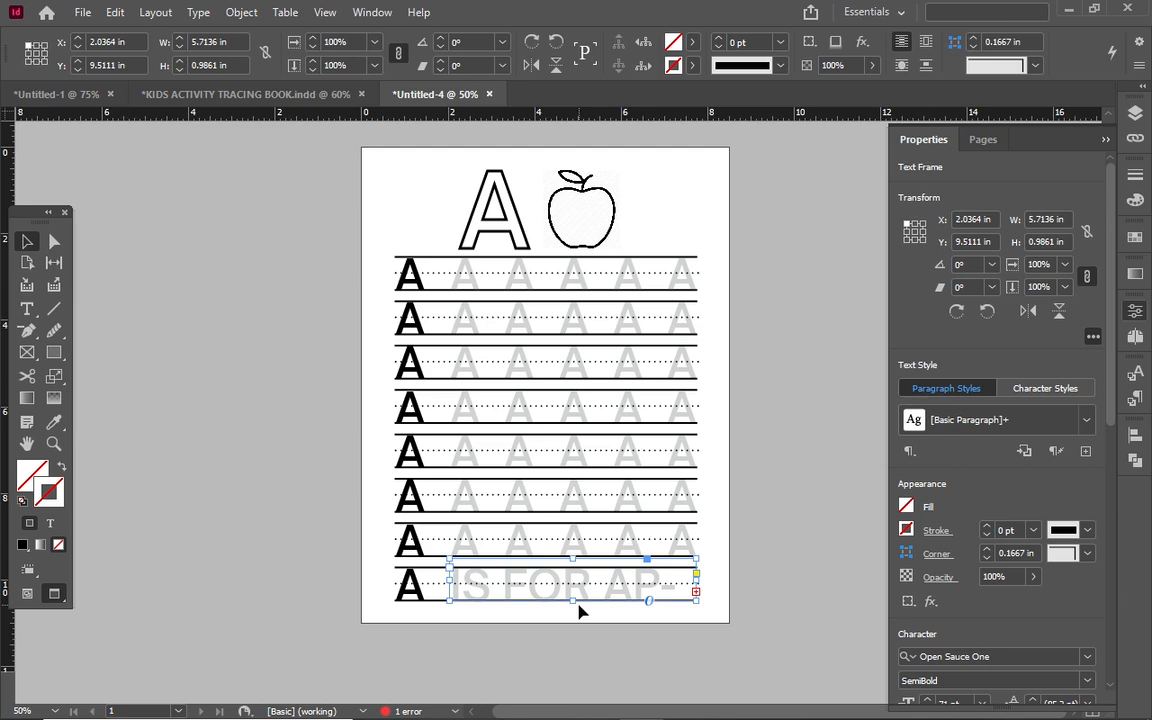
# Step: Try Small Caps and All Caps on the bottom row's grey phrase, and clear the text from its frame
pyautogui.click(565, 588)
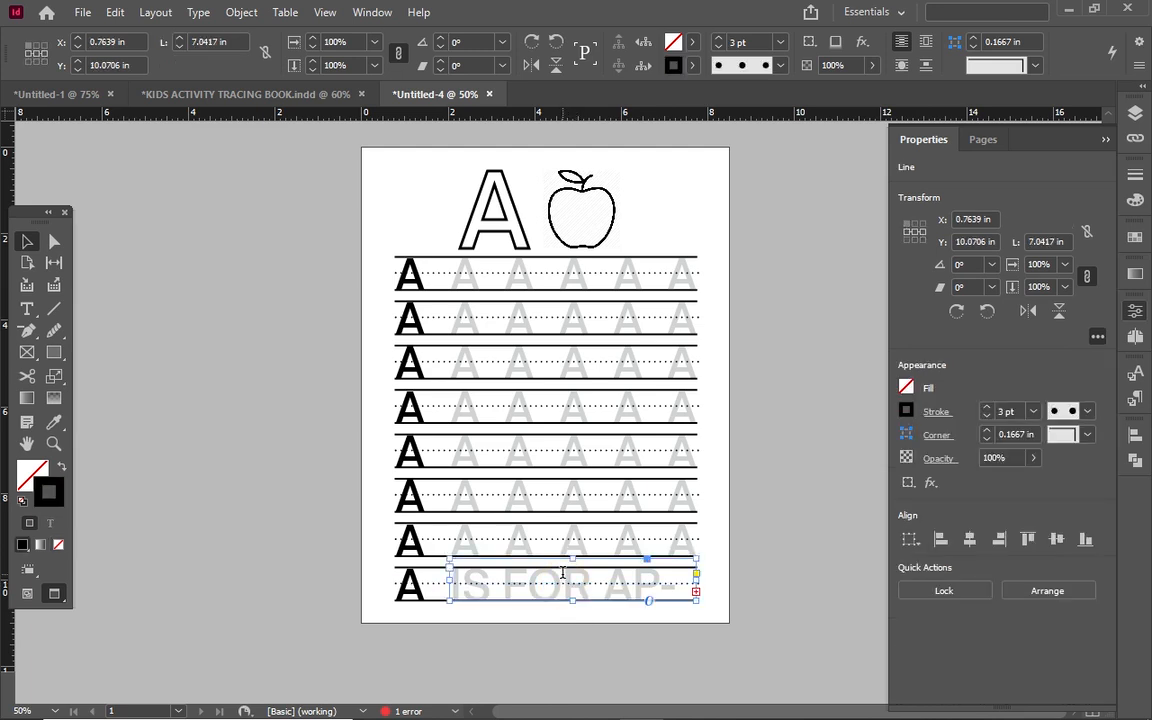
pyautogui.doubleClick(563, 582)
pyautogui.hotkey('ctrl', 'a')
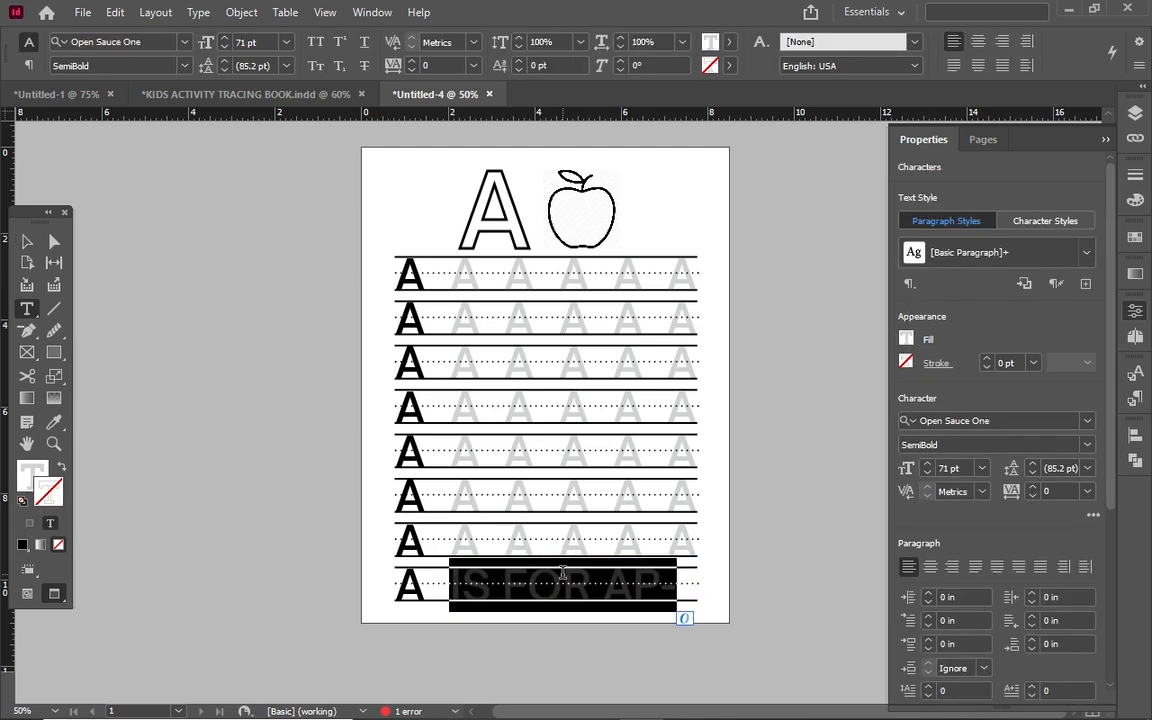
pyautogui.click(314, 65)
pyautogui.click(314, 65)
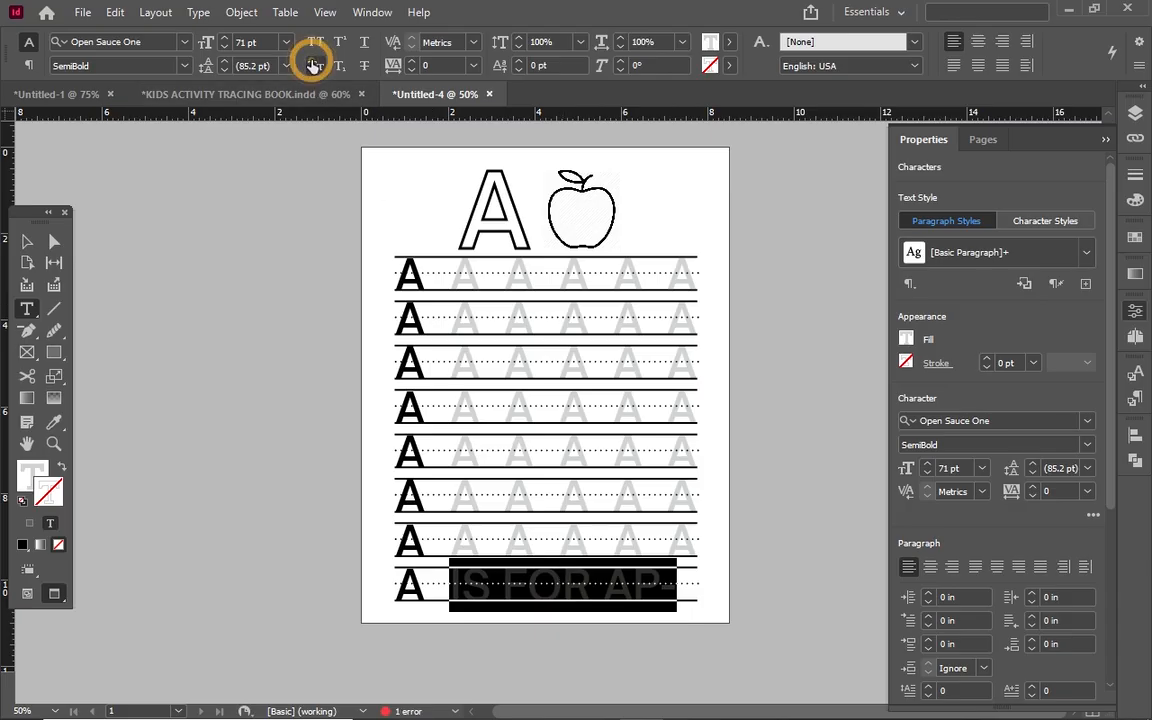
pyautogui.click(315, 42)
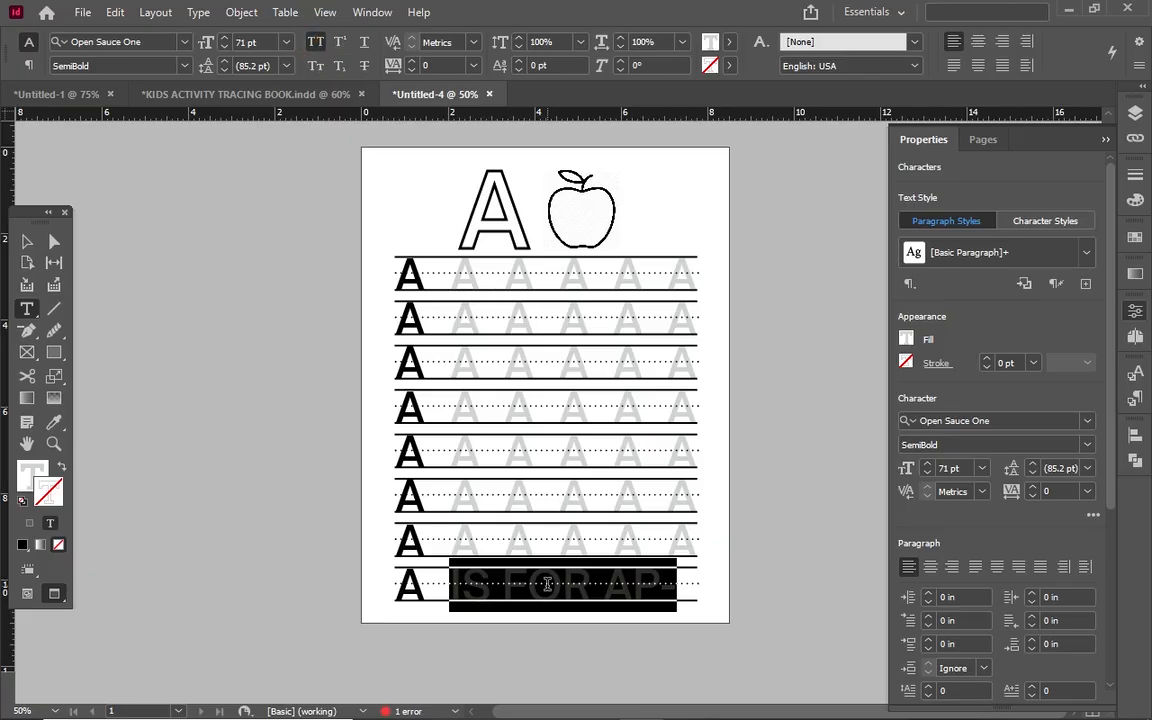
pyautogui.press('BackSpace')
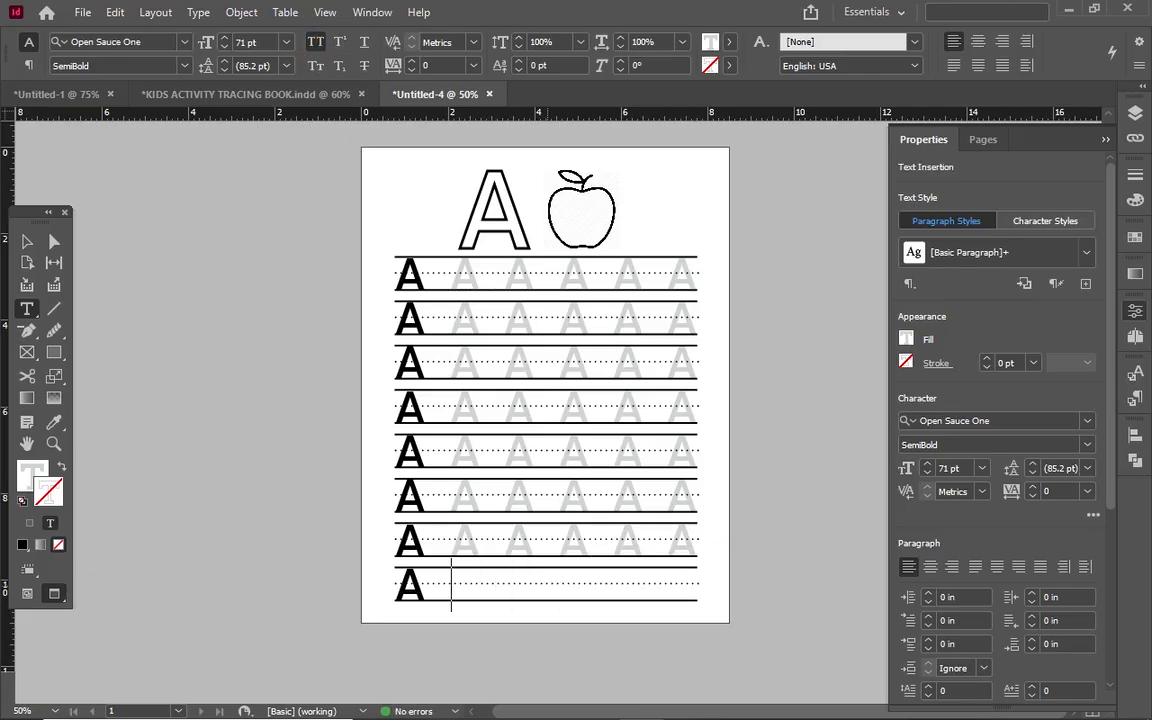
# Step: Turn off All Caps for the bottom row's grey text and enter "is for apple" in its frame
pyautogui.write('I')
pyautogui.press('BackSpace')
pyautogui.write('IS')
pyautogui.press('BackSpace')
pyautogui.press('BackSpace')
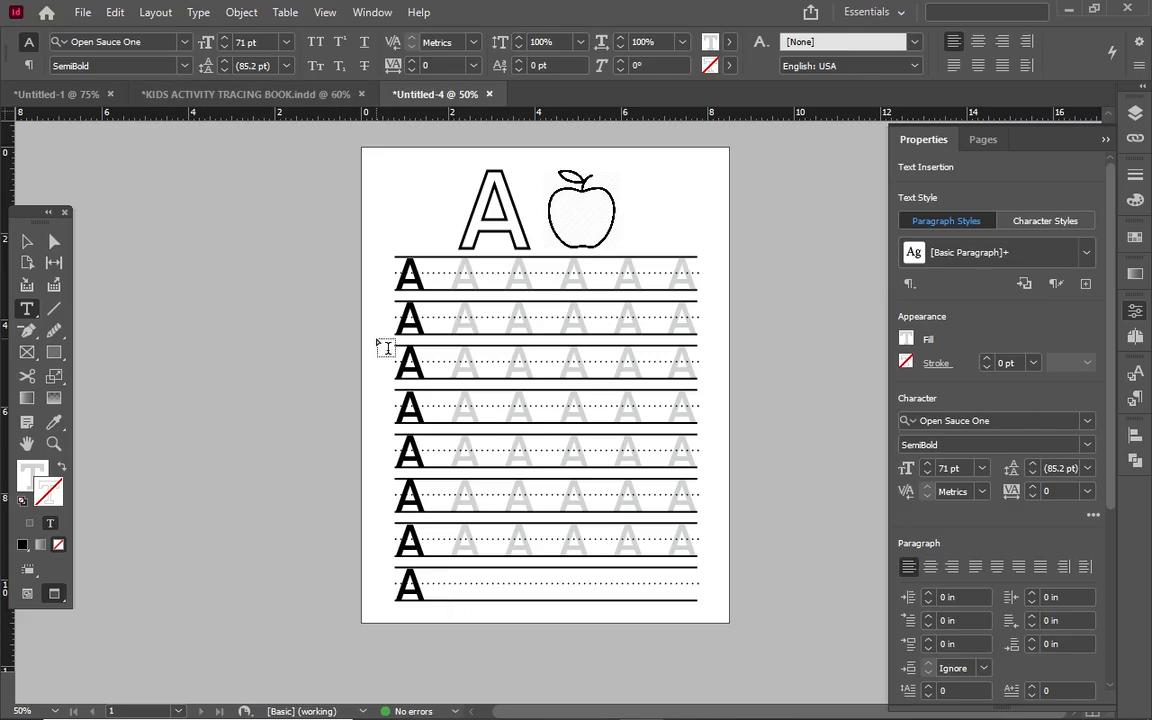
pyautogui.write('is fp\\')
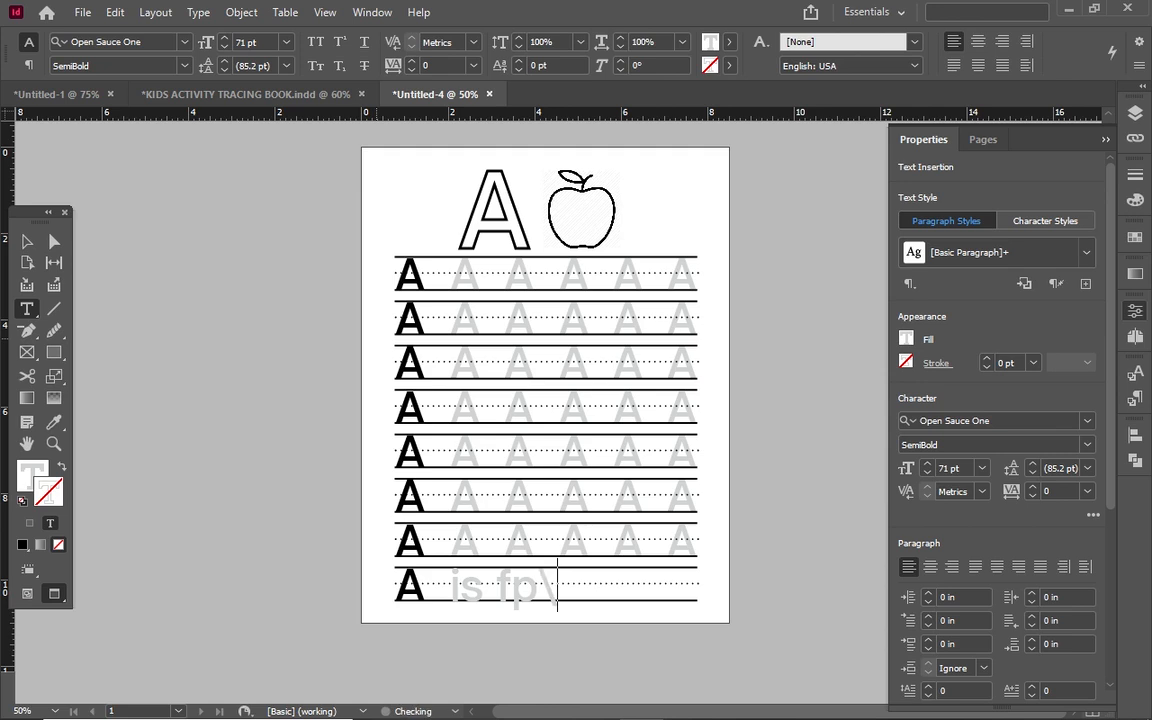
pyautogui.press('BackSpace')
pyautogui.press('BackSpace')
pyautogui.write('or appl')
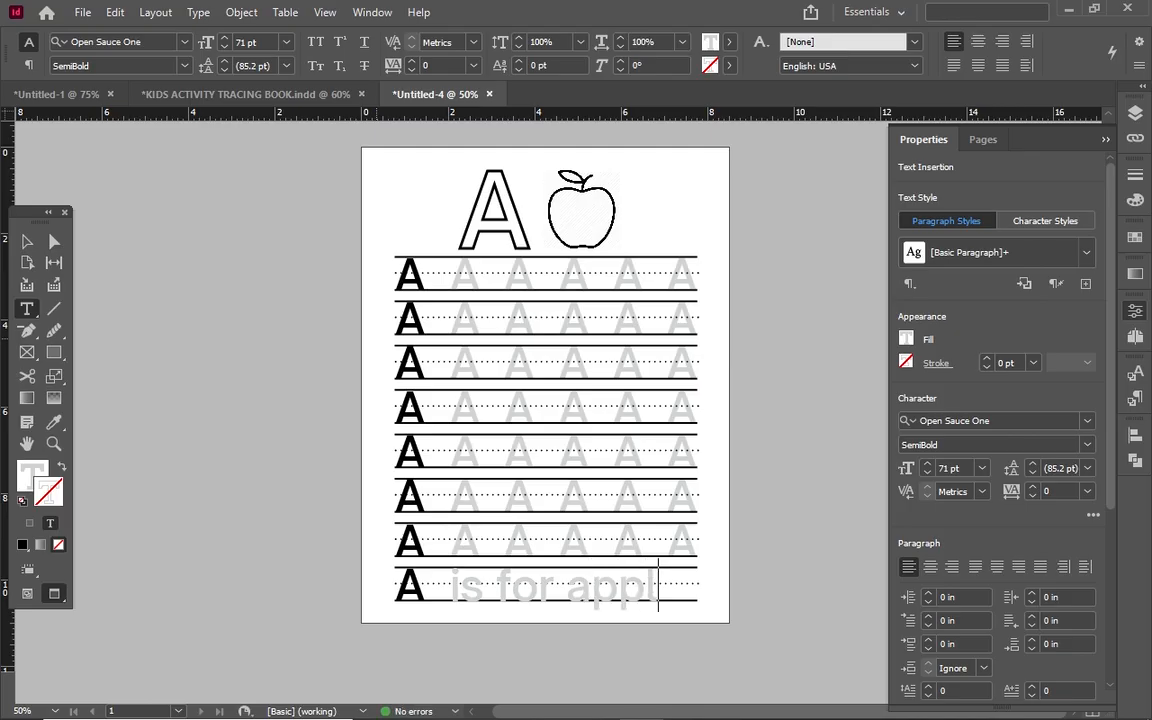
pyautogui.write('e')
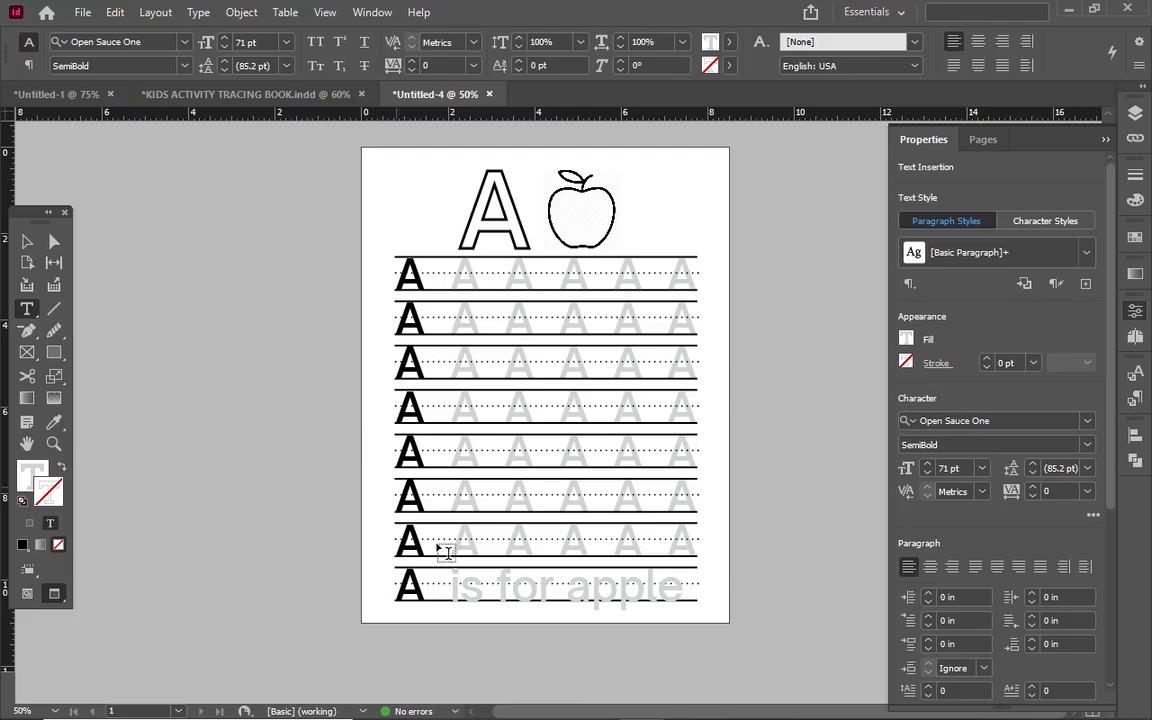
pyautogui.click(29, 240)
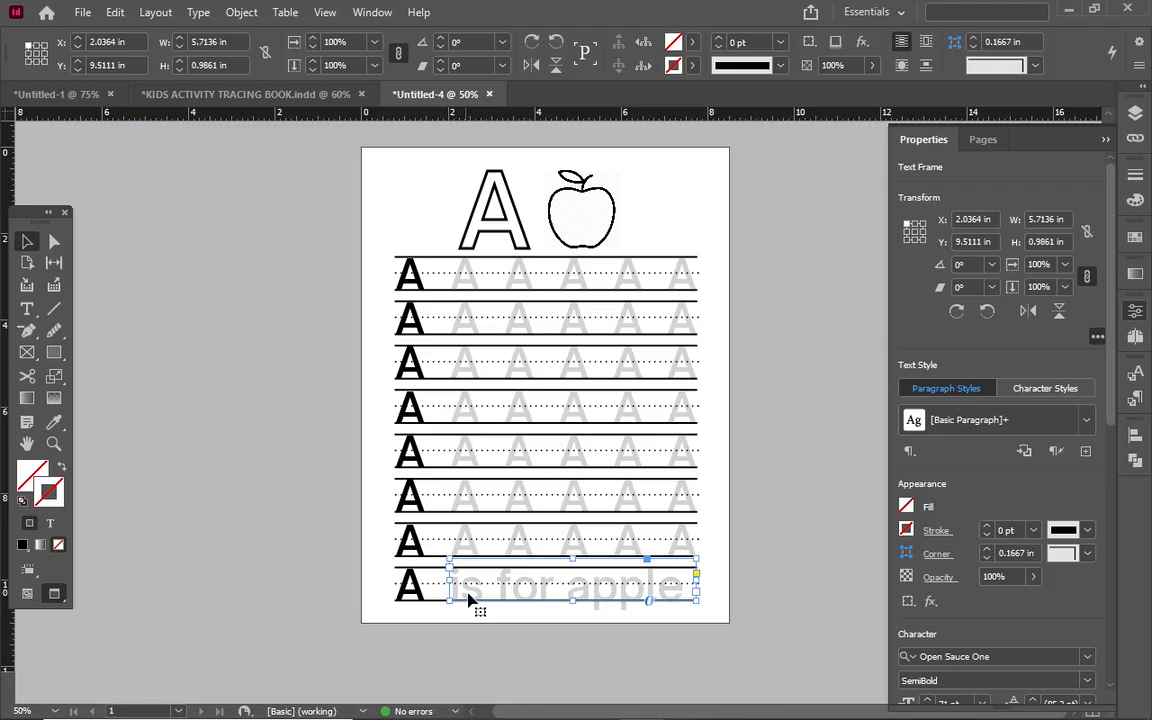
pyautogui.click(808, 593)
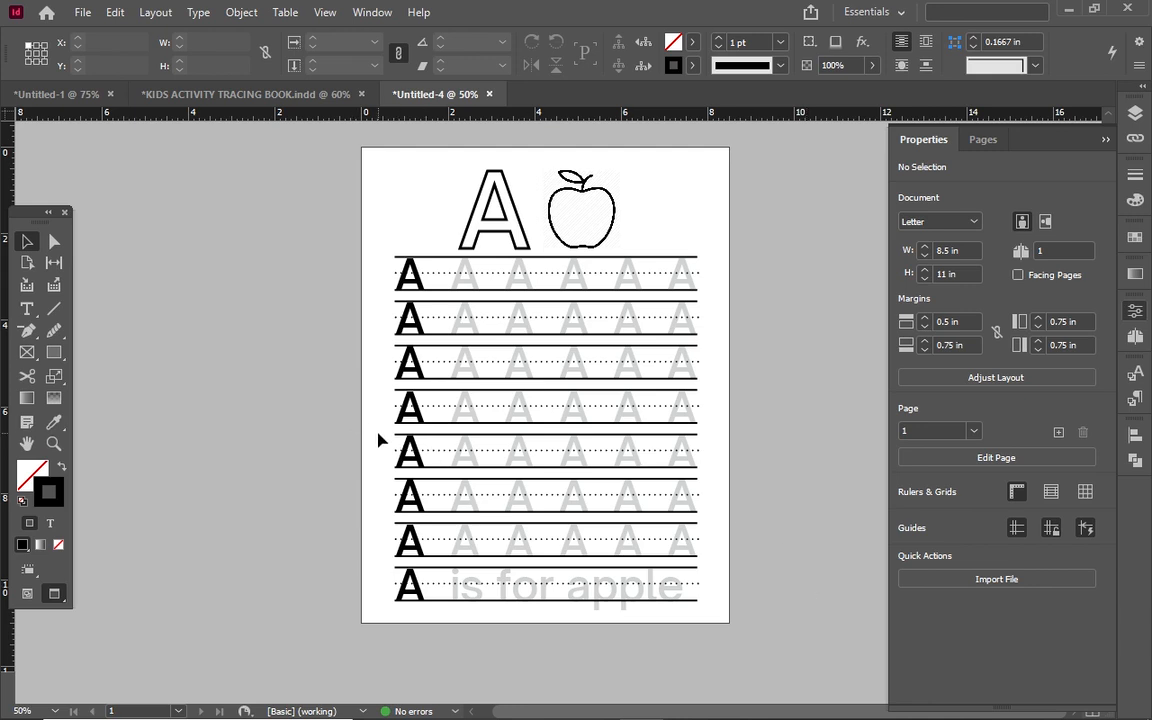
# Step: Duplicate the page 1 spread and delete the bottom three practice rows from the new page 2
pyautogui.moveTo(378, 432)
pyautogui.mouseDown()
pyautogui.moveTo(620, 530)
pyautogui.moveTo(677, 518)
pyautogui.mouseUp()
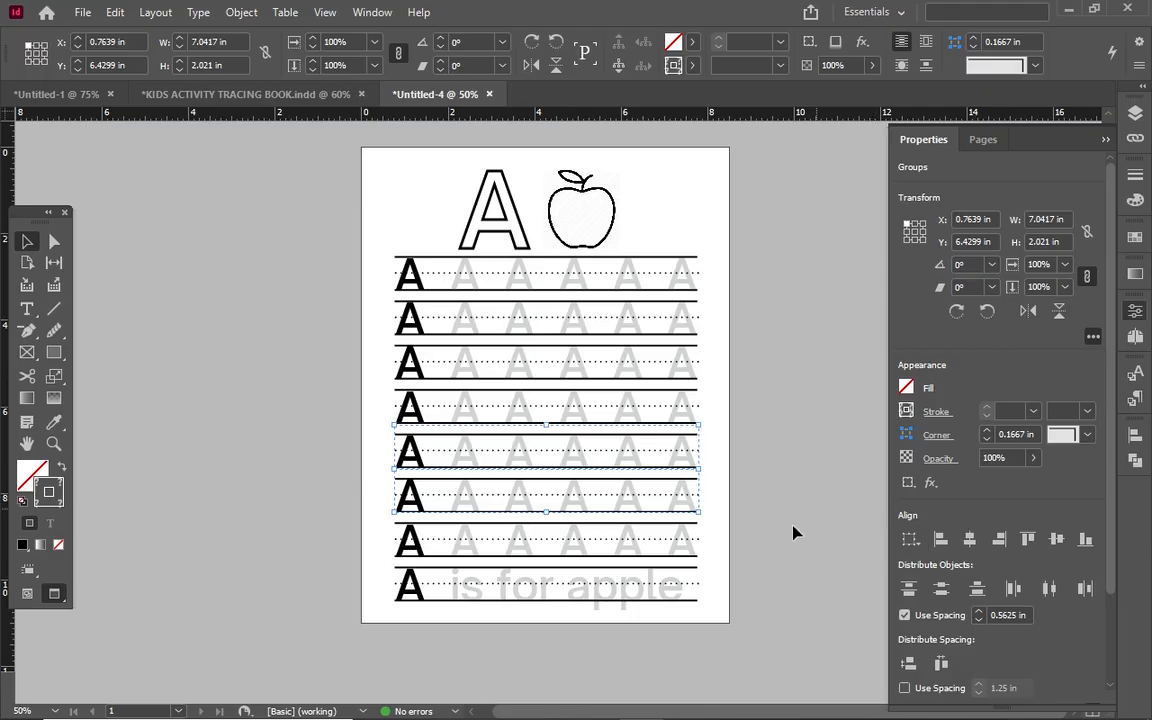
pyautogui.click(1109, 320)
pyautogui.click(1134, 338)
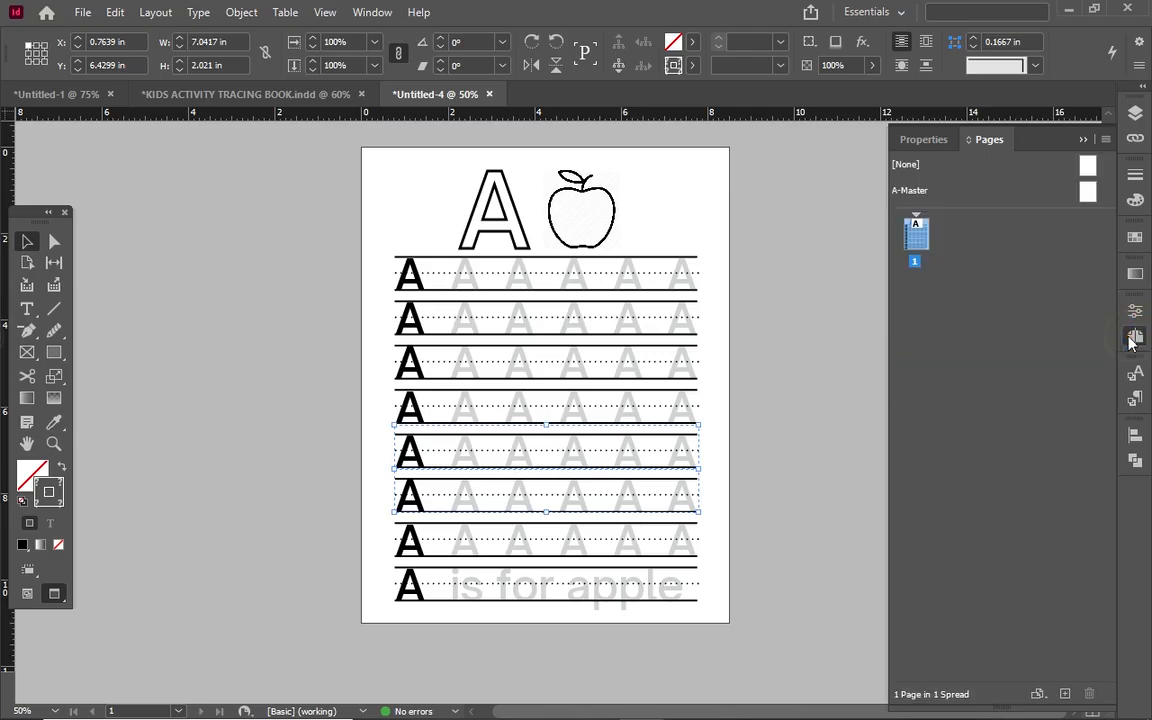
pyautogui.rightClick(914, 248)
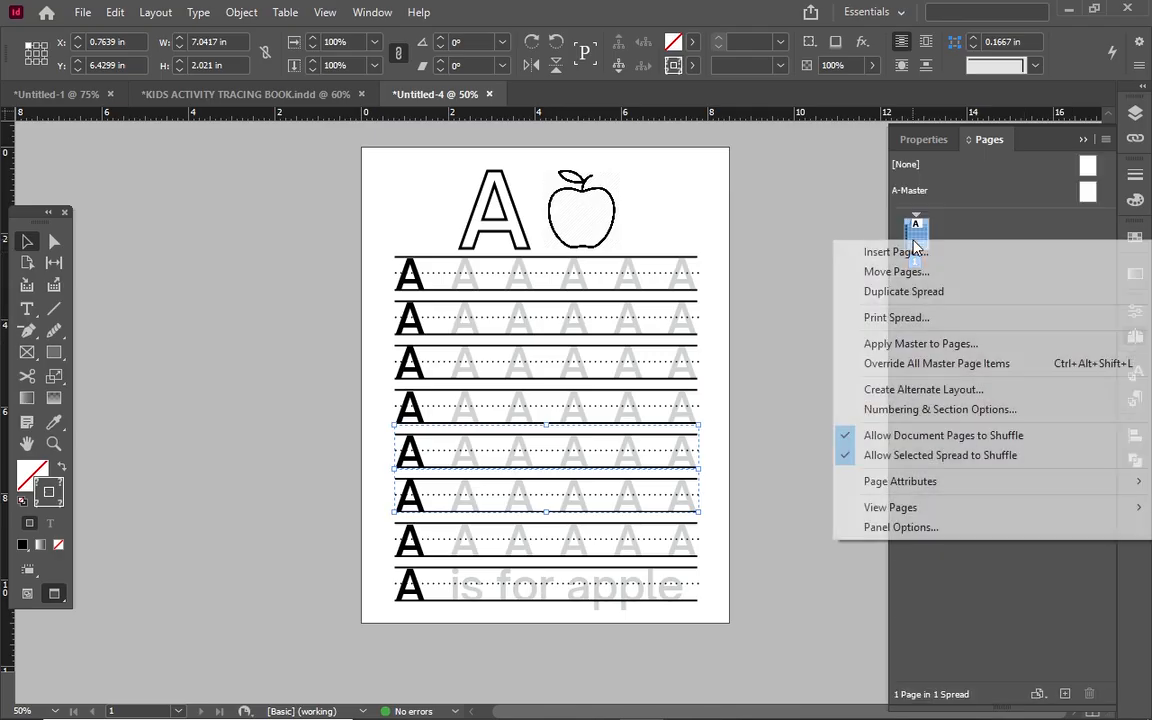
pyautogui.click(915, 292)
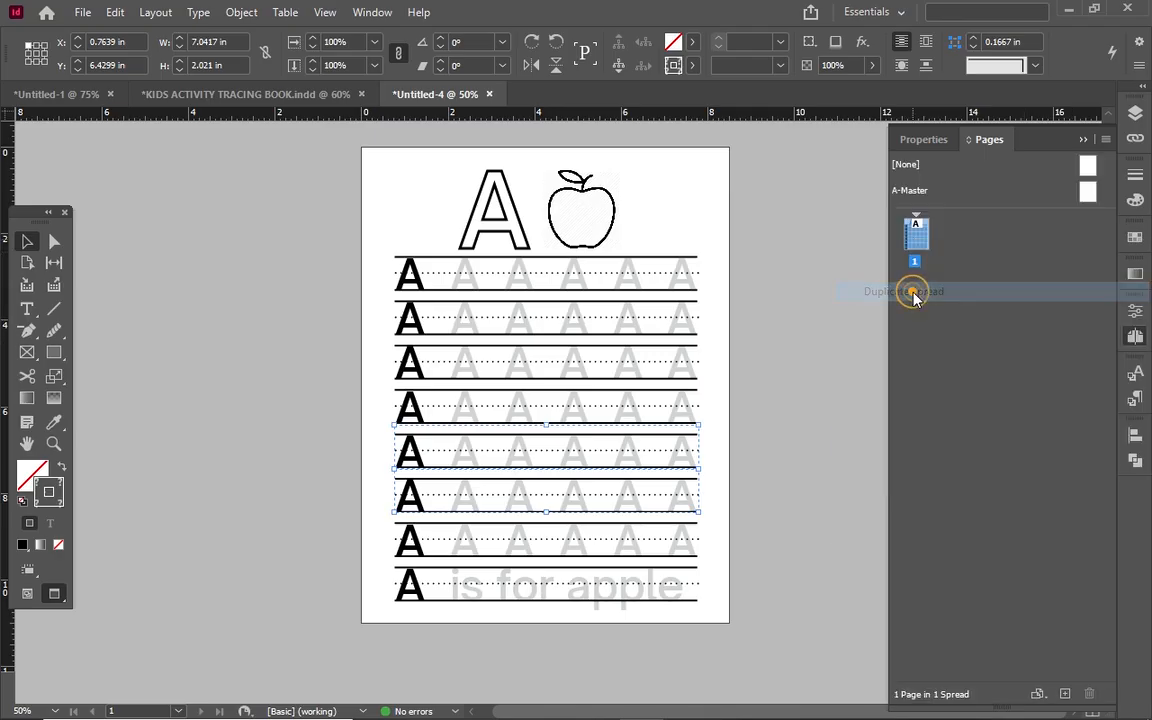
pyautogui.doubleClick(915, 292)
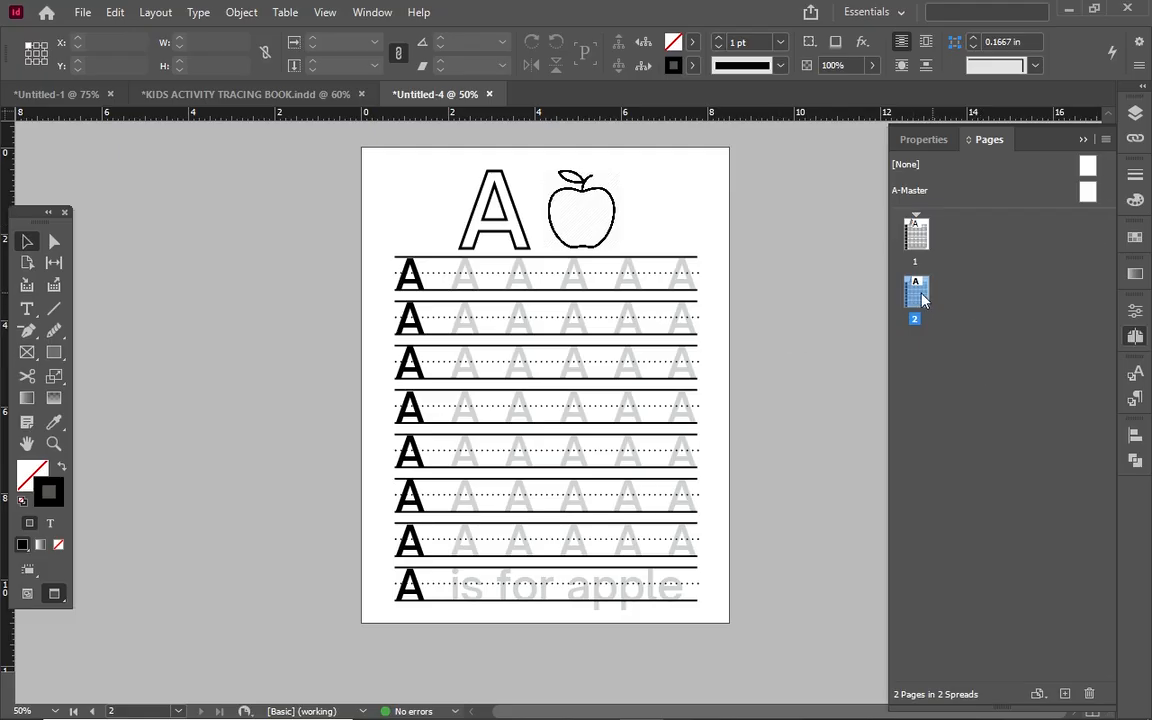
pyautogui.moveTo(389, 475); pyautogui.dragTo(703, 609)
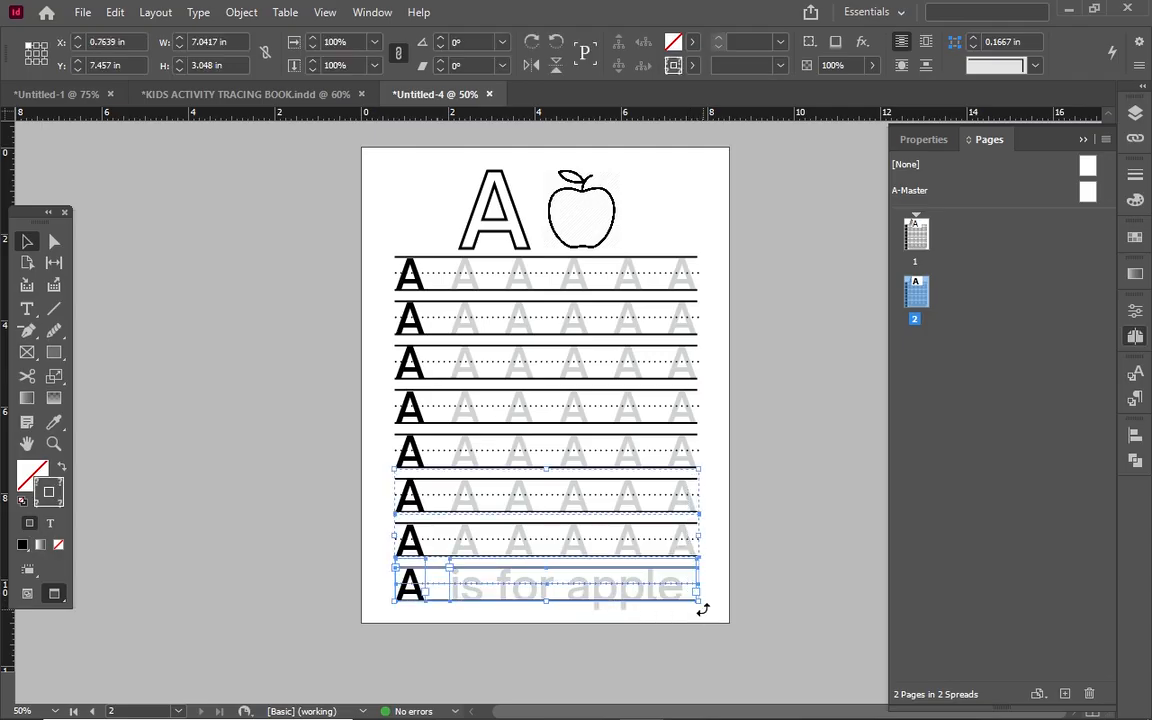
pyautogui.press('Delete')
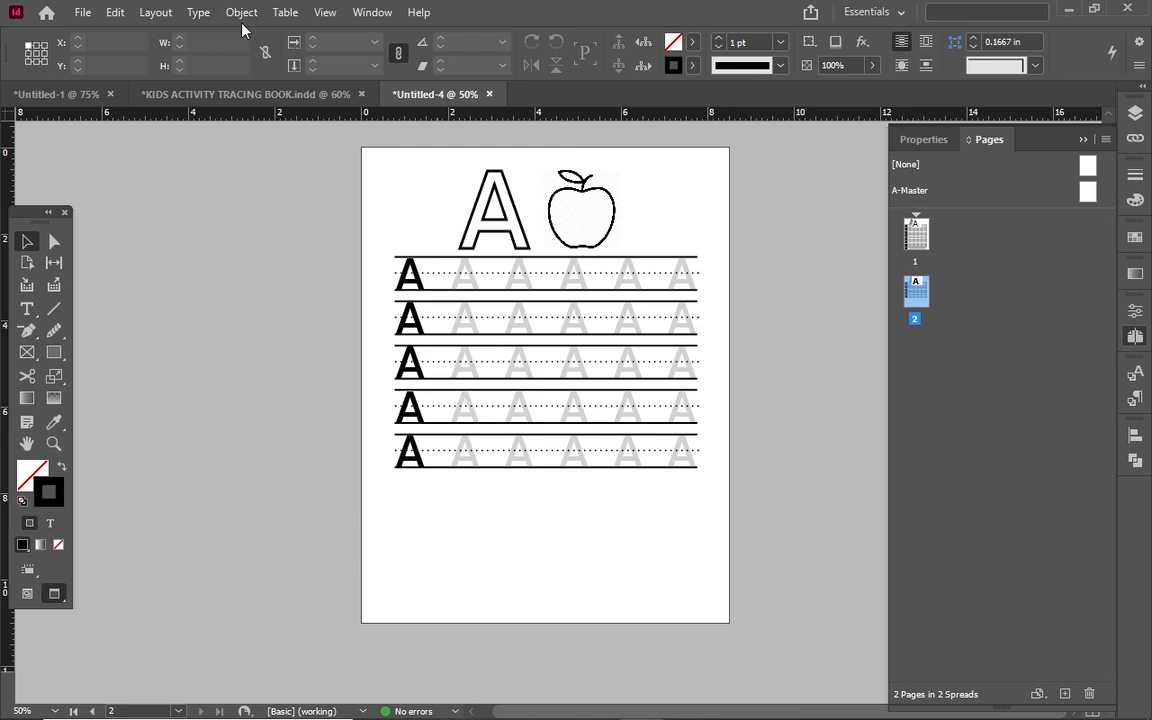
# Step: Create a table with 2 body rows, 1 column and 1 header row below the remaining practice rows on page 2
pyautogui.click(282, 14)
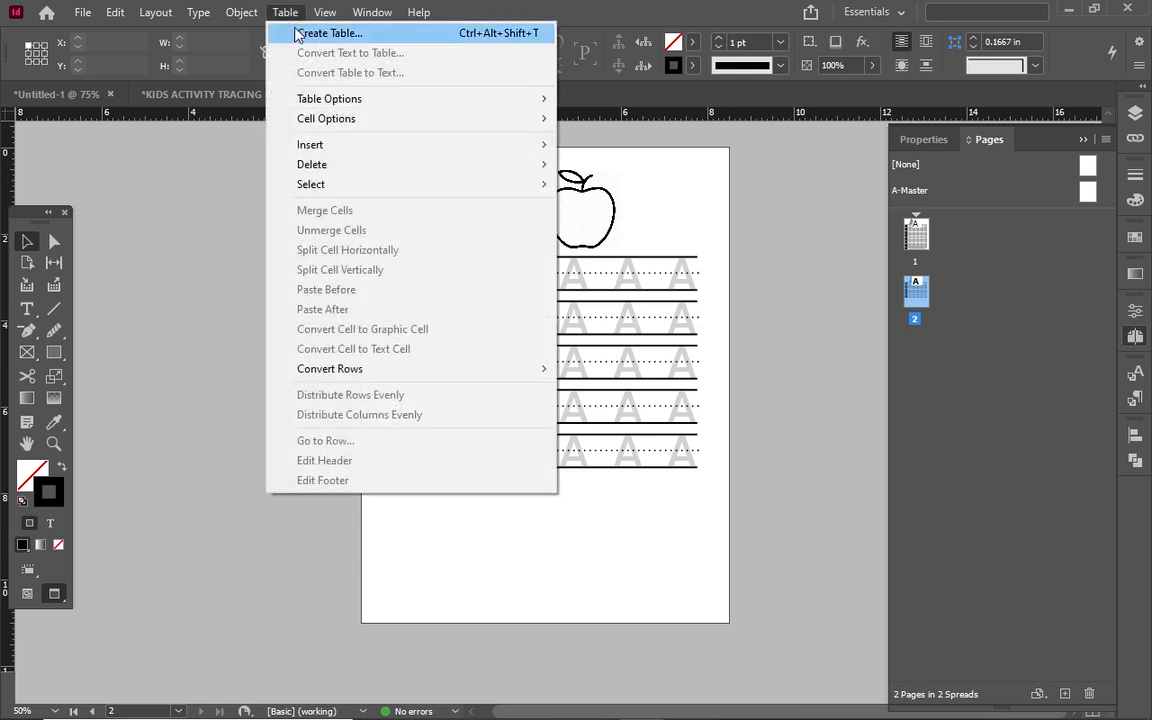
pyautogui.click(298, 35)
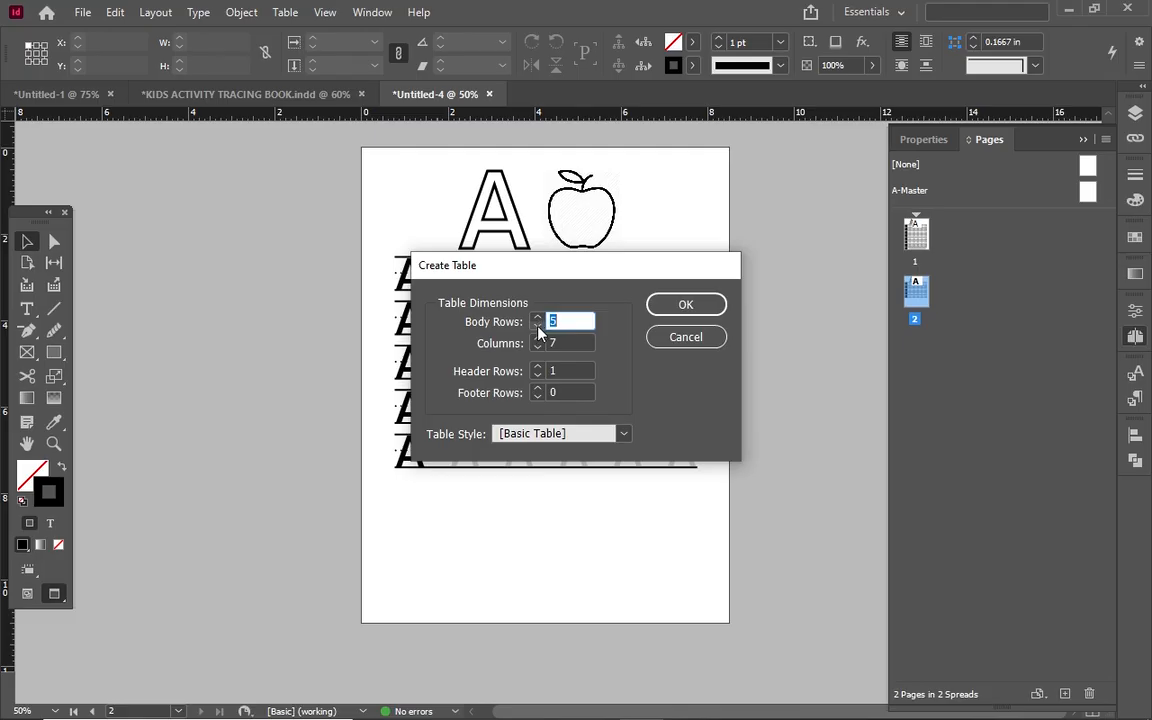
pyautogui.click(537, 328)
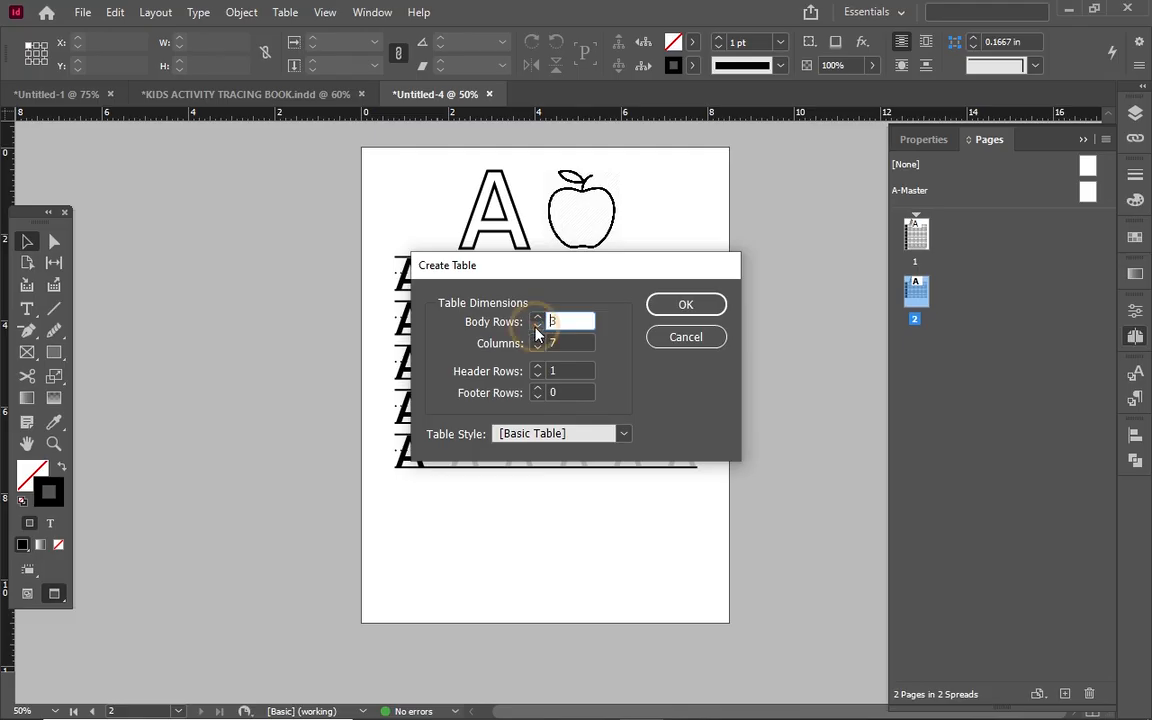
pyautogui.click(537, 328)
pyautogui.click(536, 347)
pyautogui.click(536, 347)
pyautogui.click(536, 347)
pyautogui.click(536, 347)
pyautogui.click(536, 347)
pyautogui.click(536, 347)
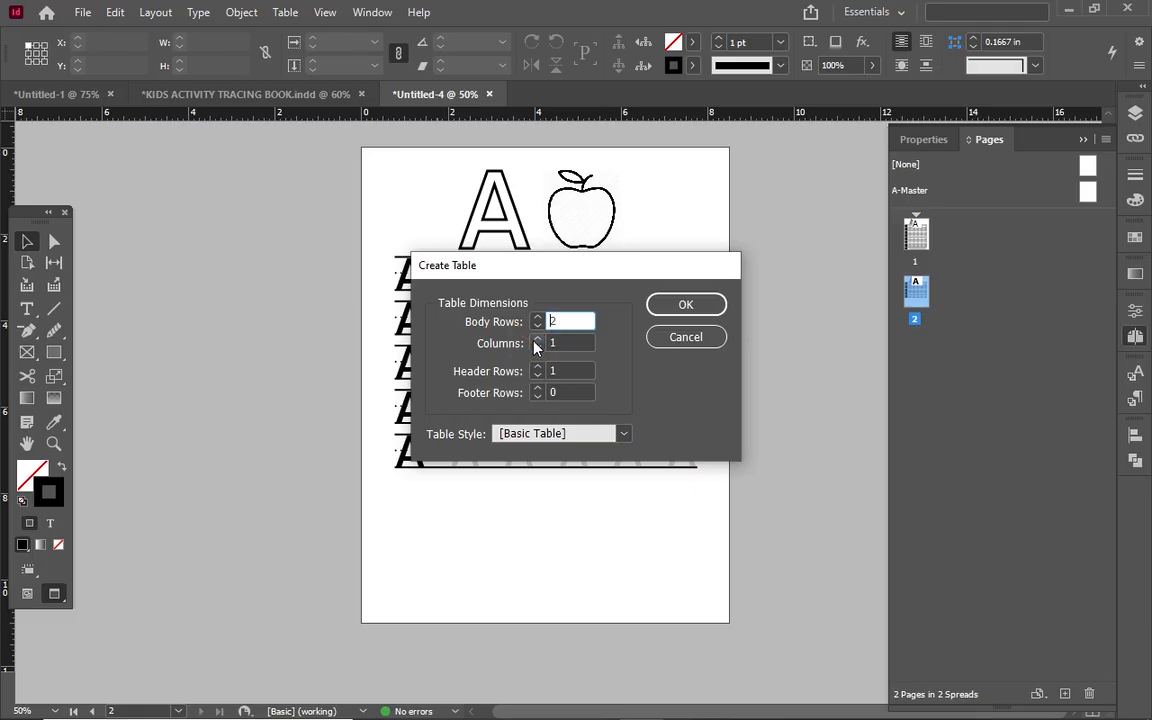
pyautogui.click(672, 312)
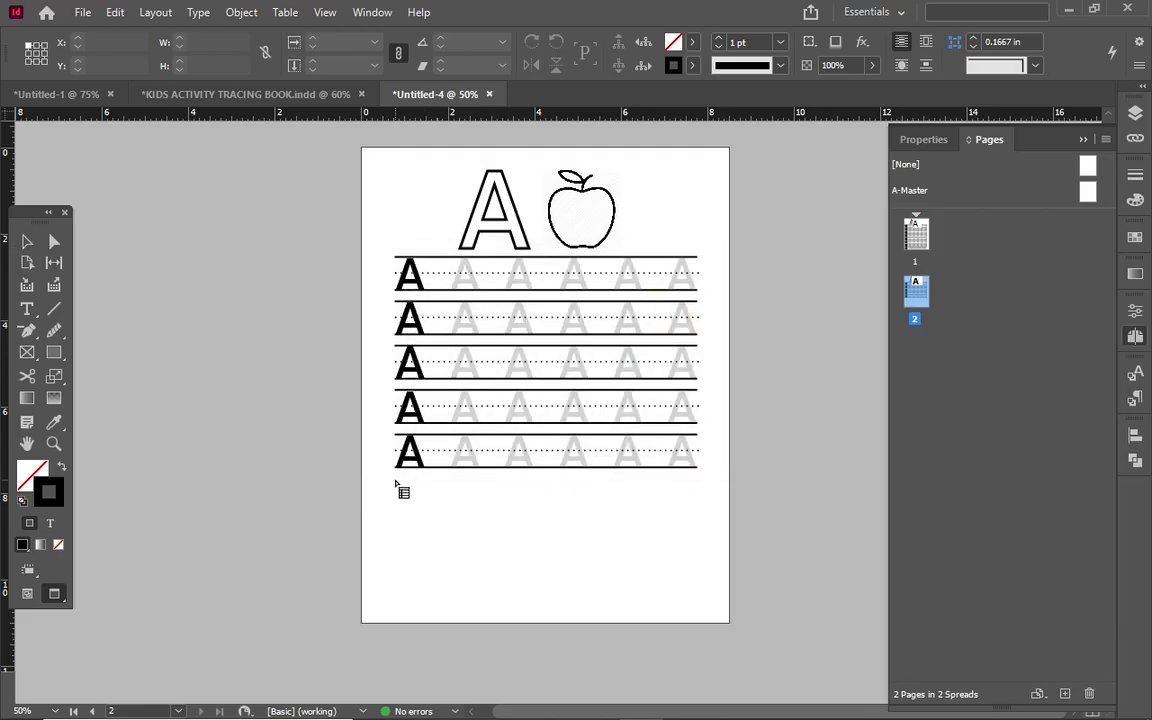
pyautogui.click(391, 479)
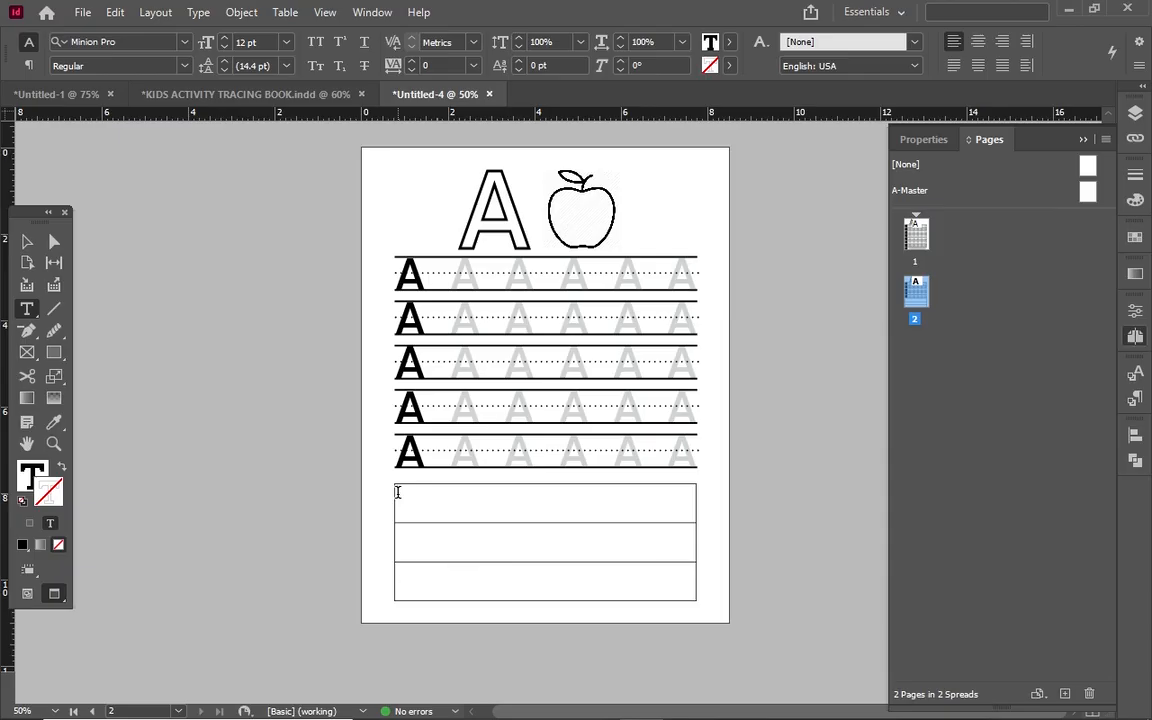
# Step: Try a Black fill on the table's header row, and change it to magenta C=0 M=100 Y=0 K=0
pyautogui.moveTo(397, 492); pyautogui.dragTo(692, 594)
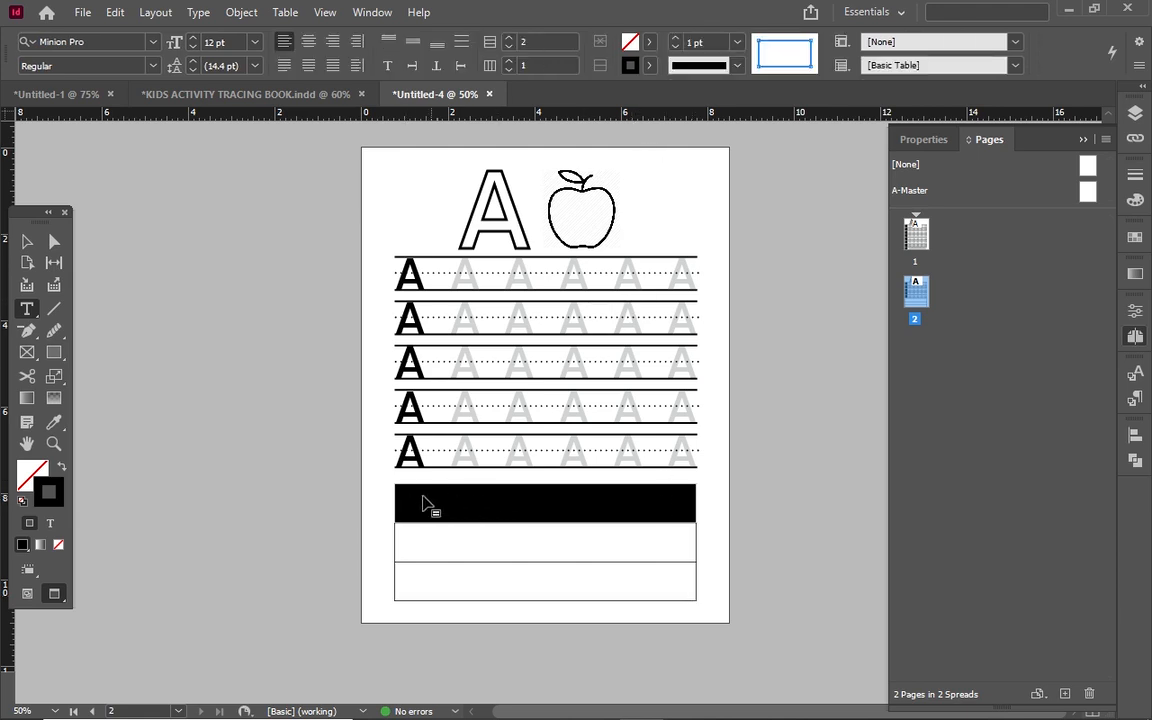
pyautogui.click(374, 514)
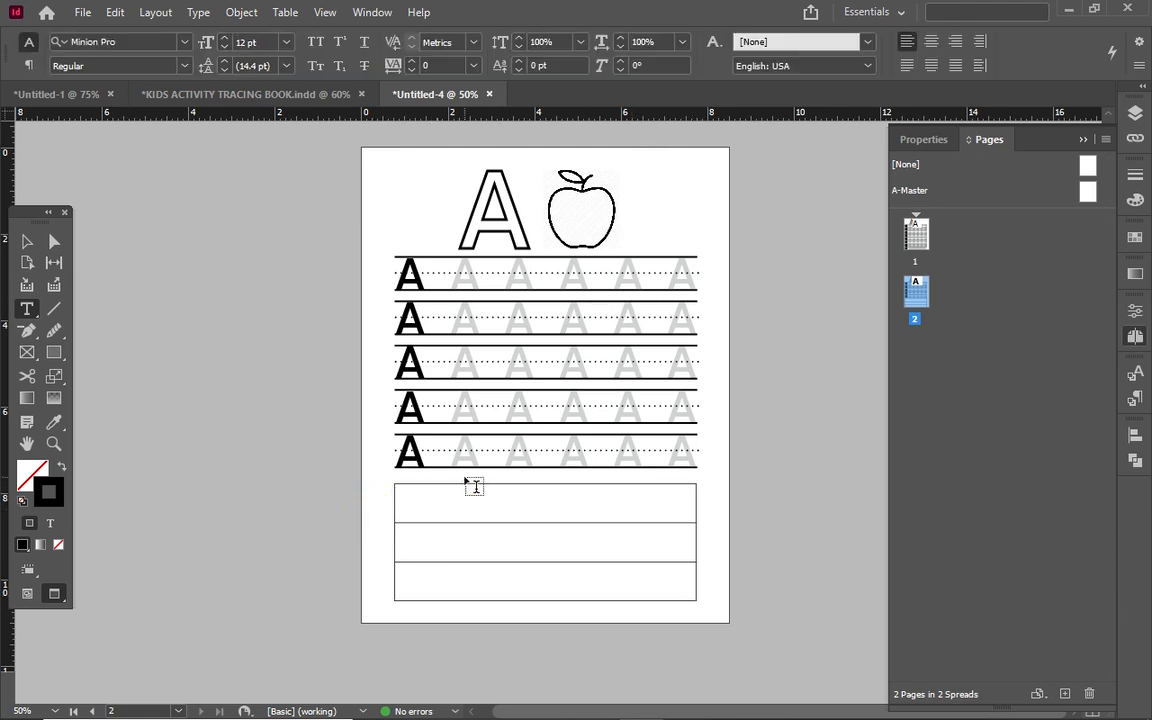
pyautogui.moveTo(397, 494); pyautogui.dragTo(429, 496)
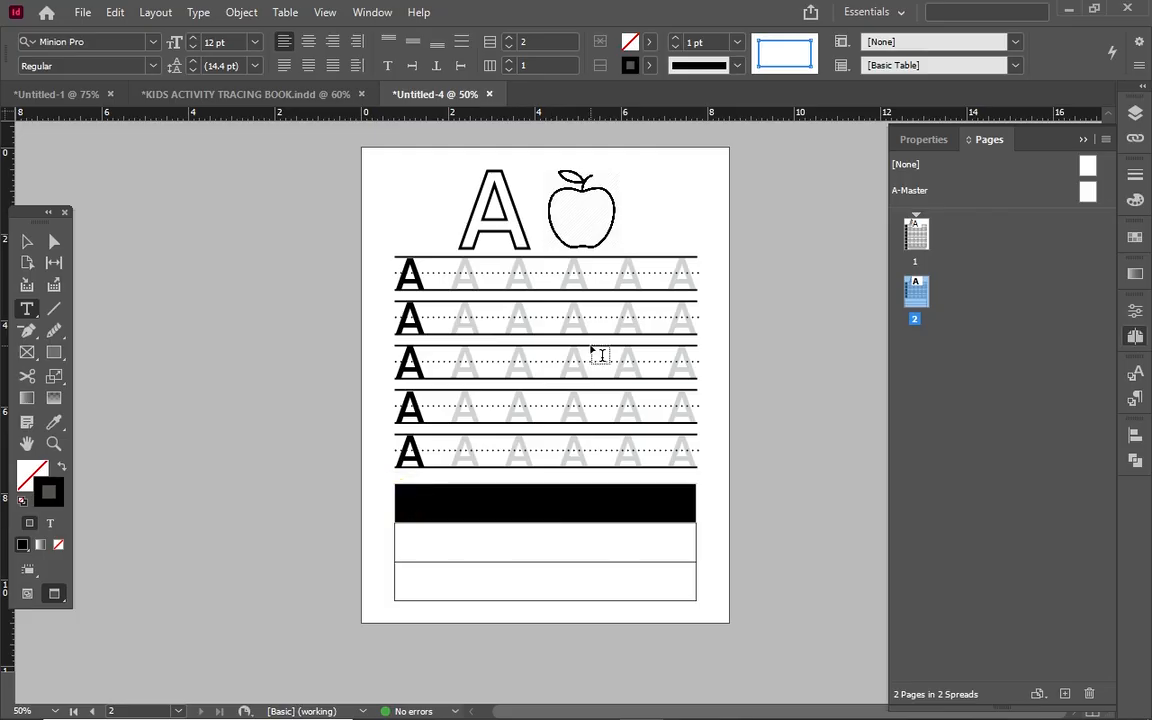
pyautogui.click(649, 41)
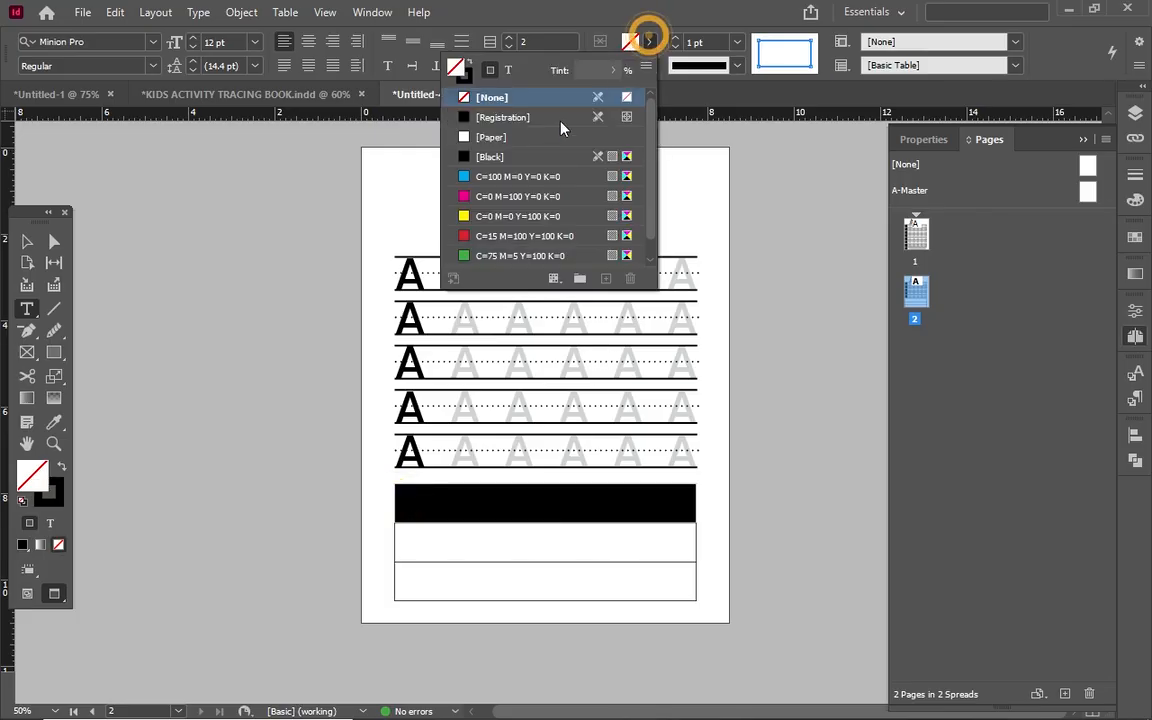
pyautogui.click(506, 159)
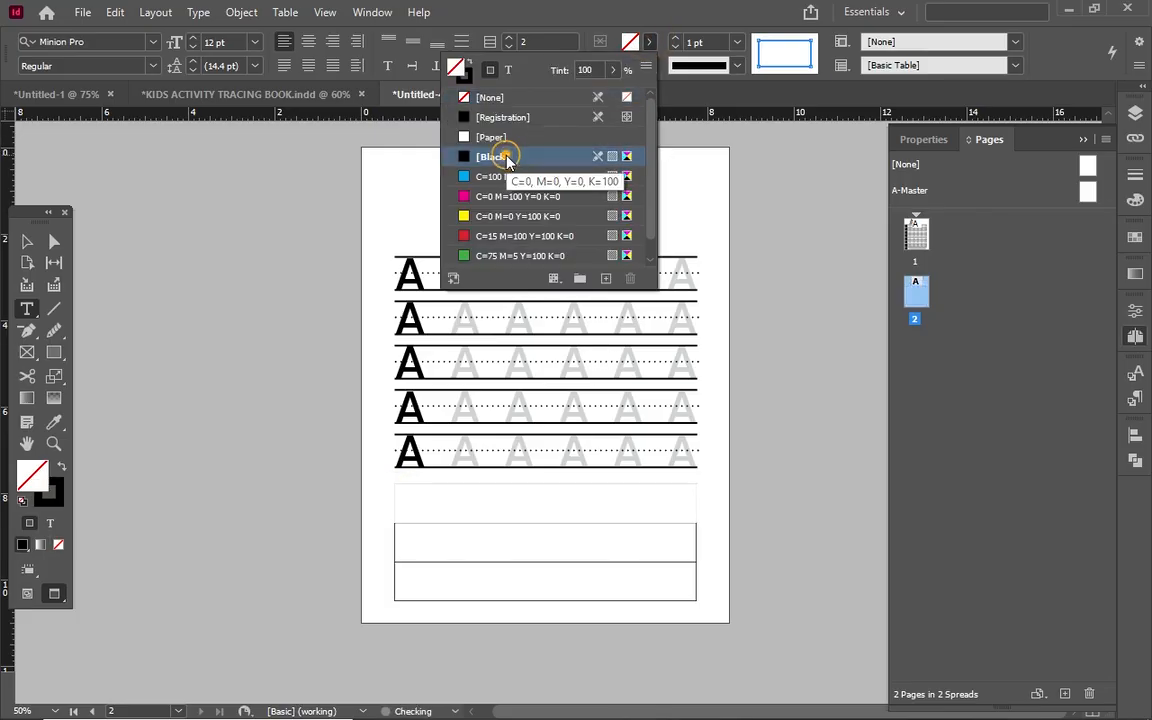
pyautogui.click(548, 197)
pyautogui.click(548, 200)
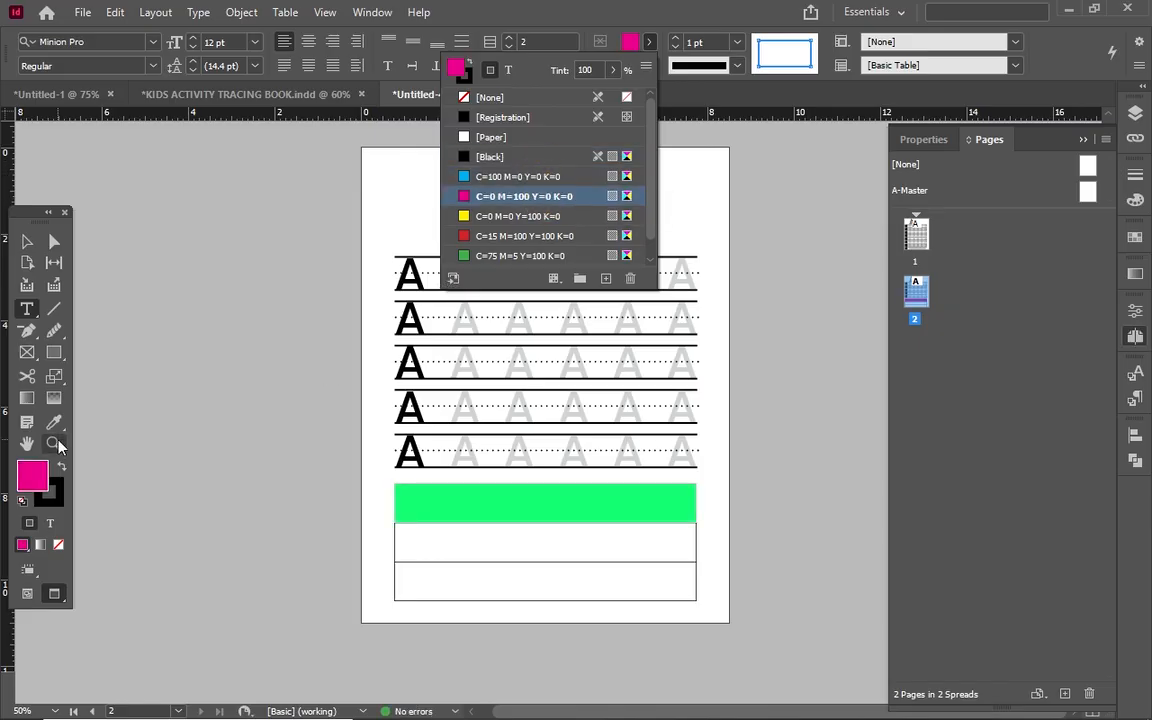
pyautogui.click(27, 238)
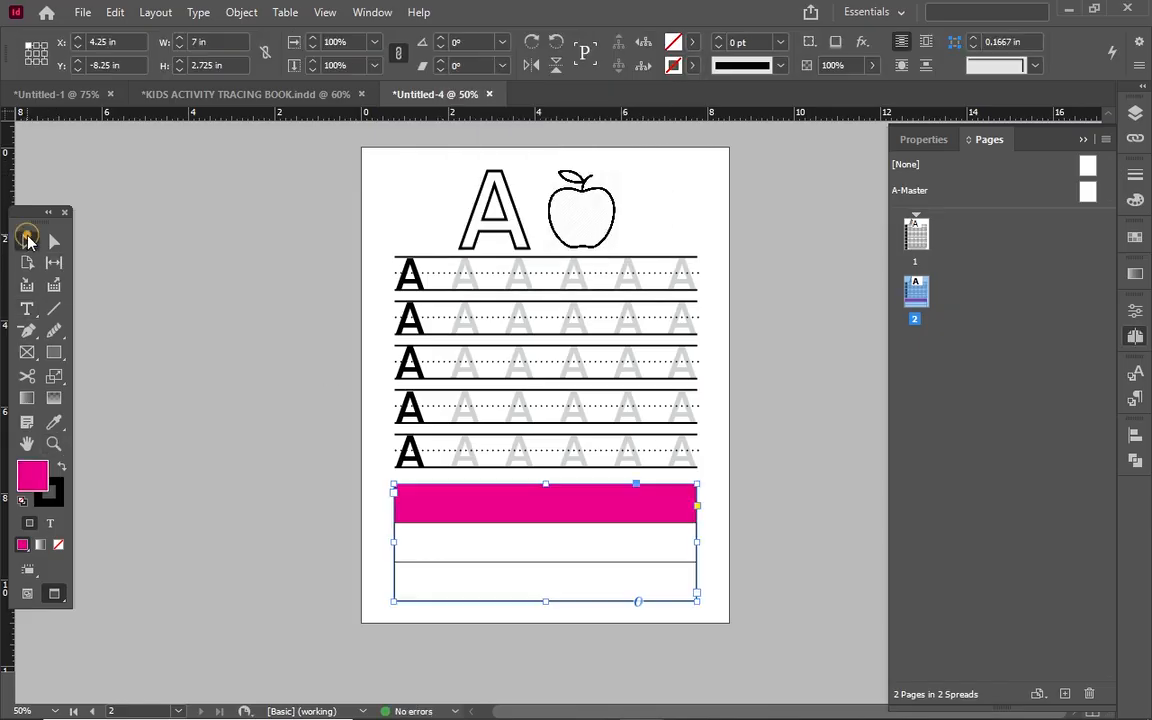
pyautogui.click(263, 363)
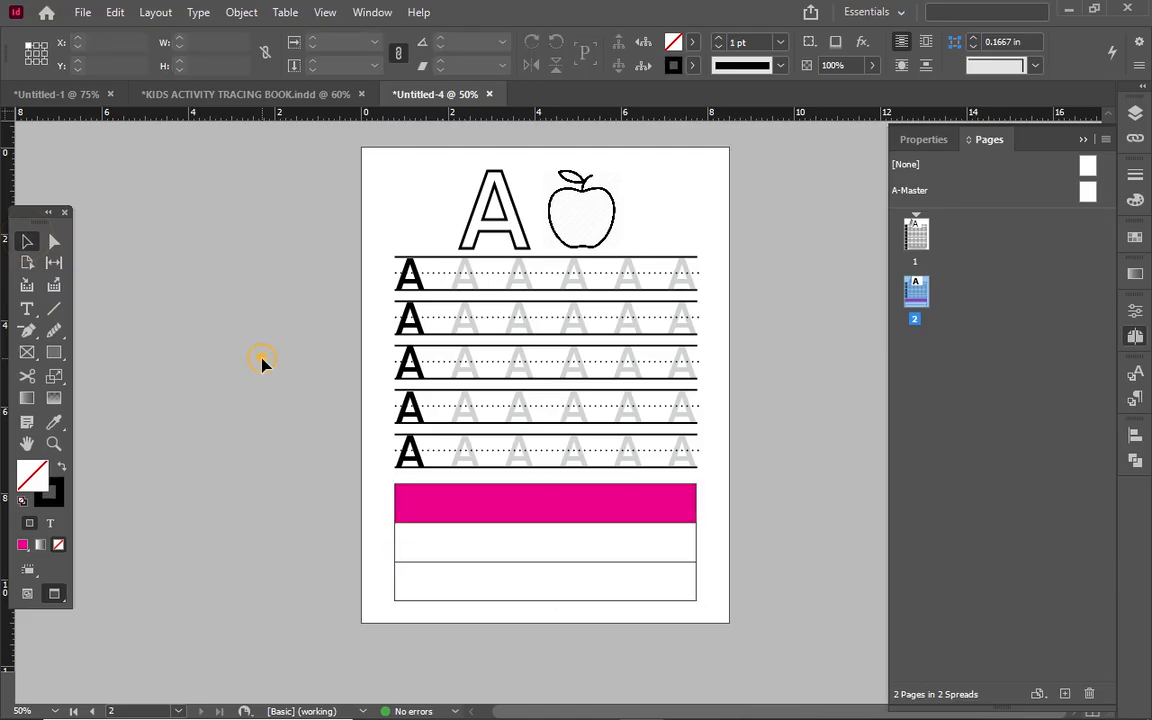
# Step: Try deleting a body row from the table, and undo the edits back to before the table was placed
pyautogui.click(439, 558)
pyautogui.press('t')
pyautogui.click(438, 548)
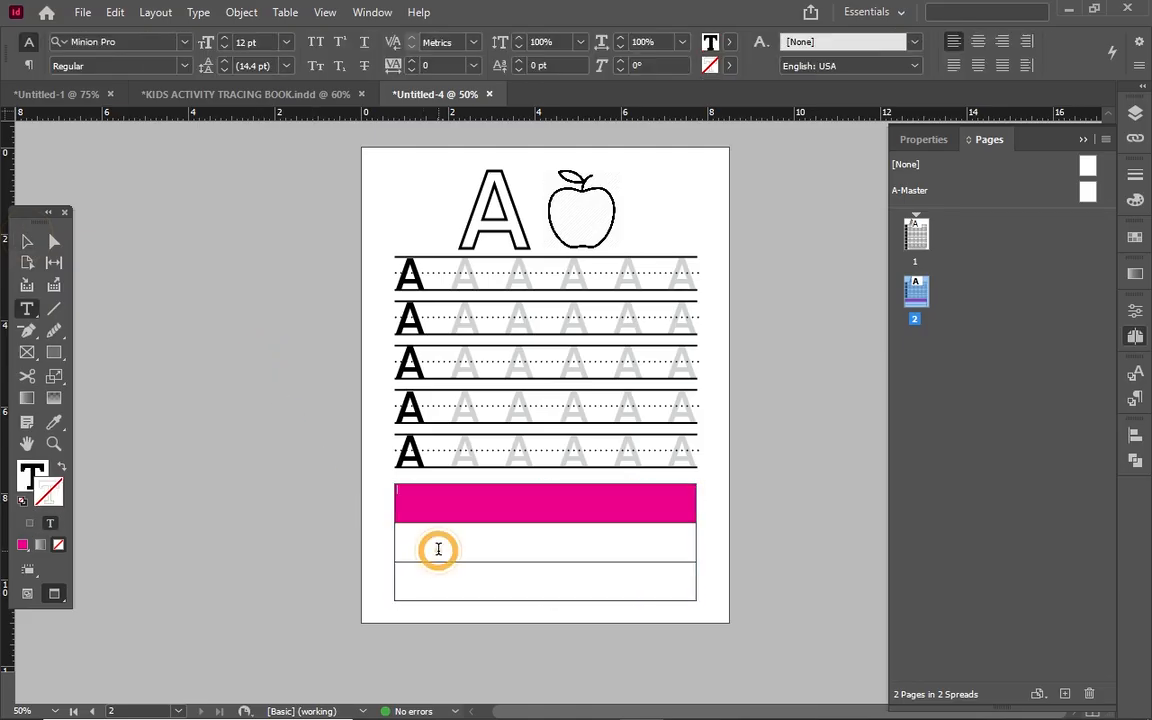
pyautogui.click(438, 552)
pyautogui.moveTo(396, 578); pyautogui.dragTo(553, 612)
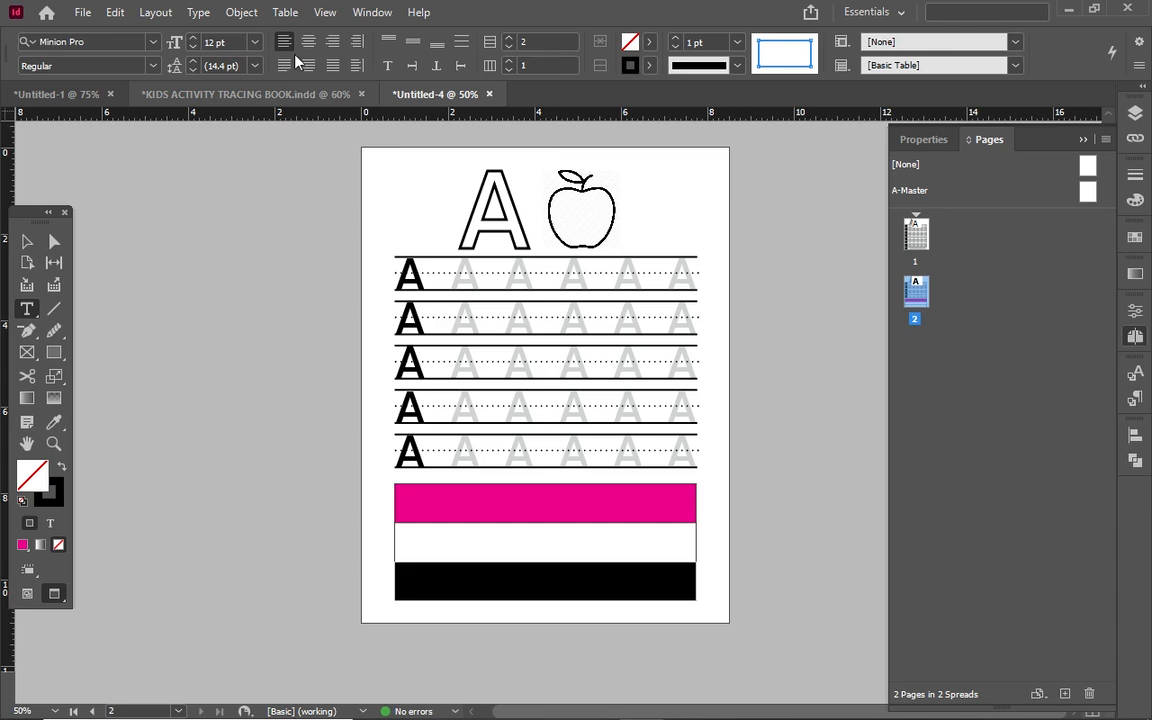
pyautogui.click(285, 12)
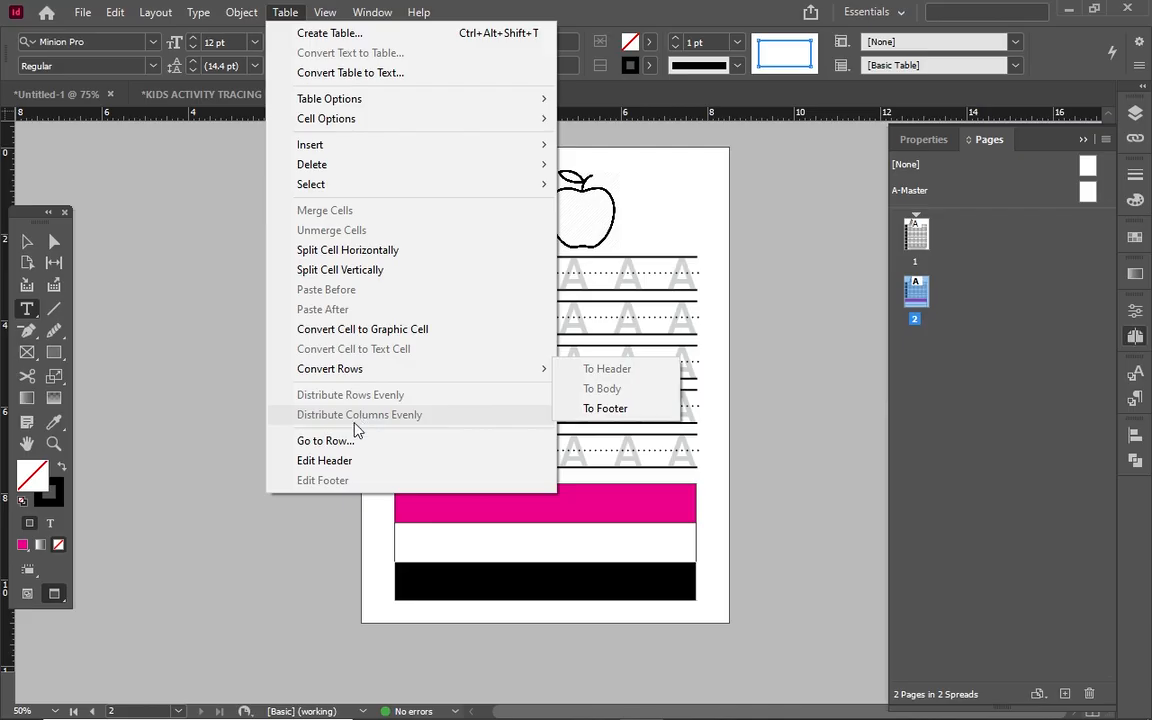
pyautogui.moveTo(320, 170)
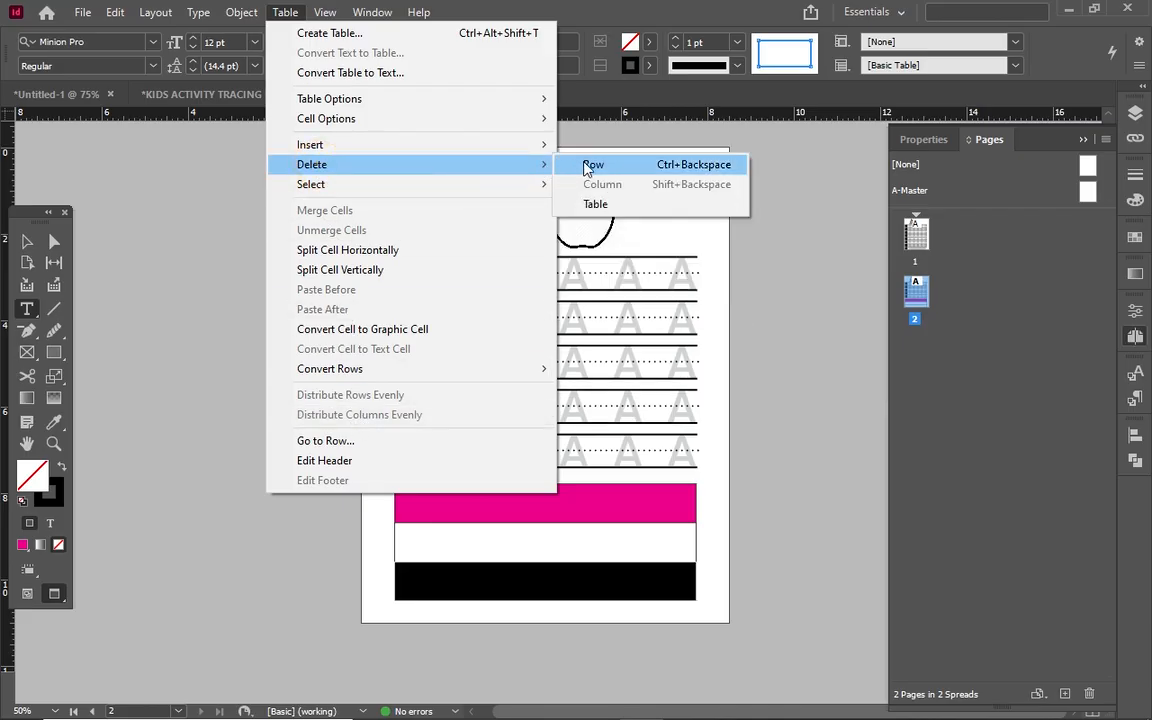
pyautogui.click(590, 166)
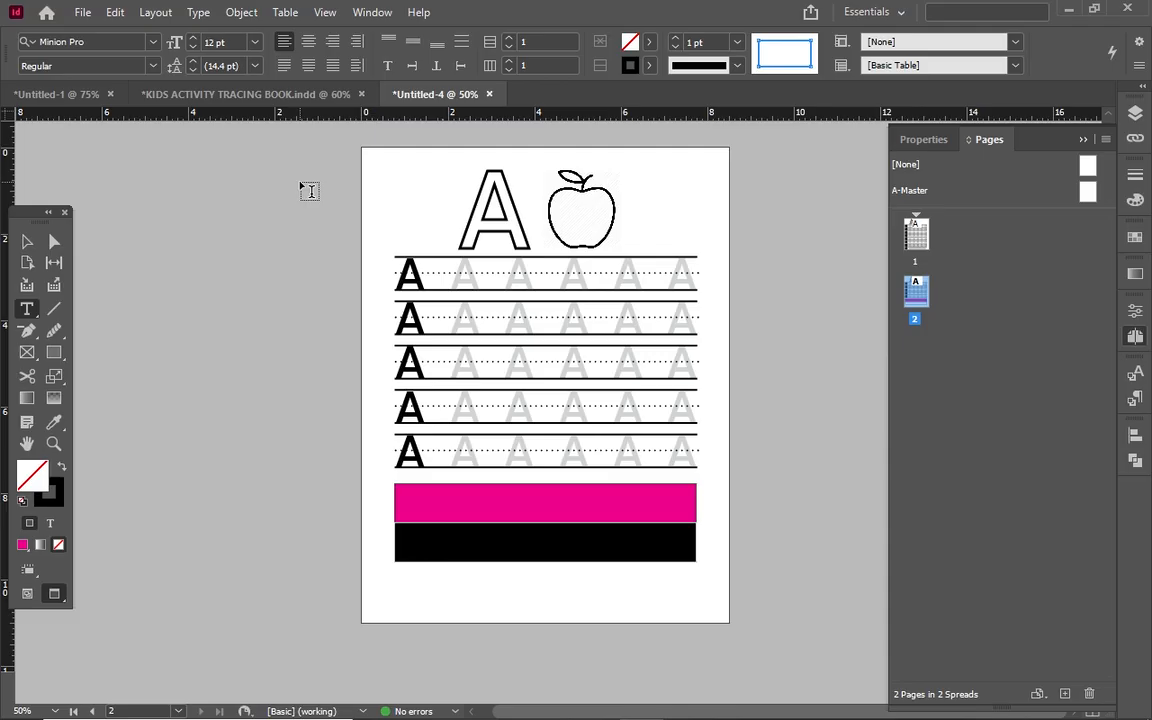
pyautogui.hotkey('ctrl', 'z')
pyautogui.hotkey('ctrl', 'z')
pyautogui.hotkey('ctrl', 'z')
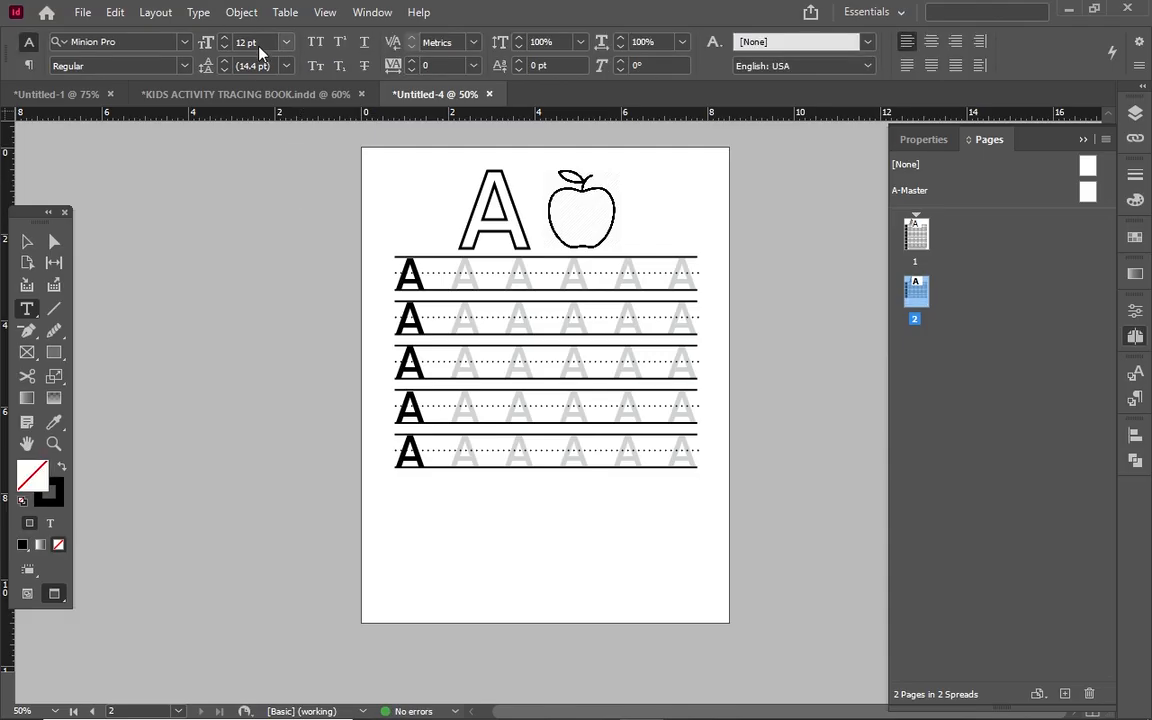
# Step: Draw a rectangle about 3.14 in wide and 2.48 in high below the practice rows, starting at the left margin
pyautogui.click(55, 354)
pyautogui.moveTo(393, 495); pyautogui.dragTo(530, 601)
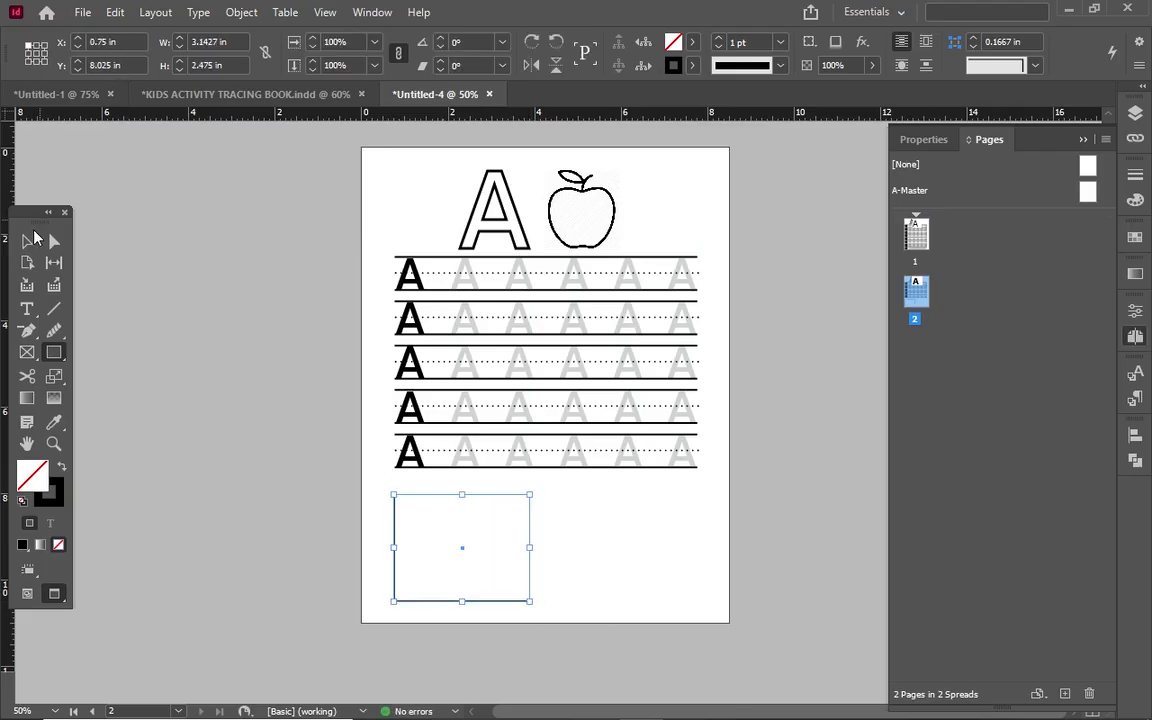
pyautogui.click(29, 240)
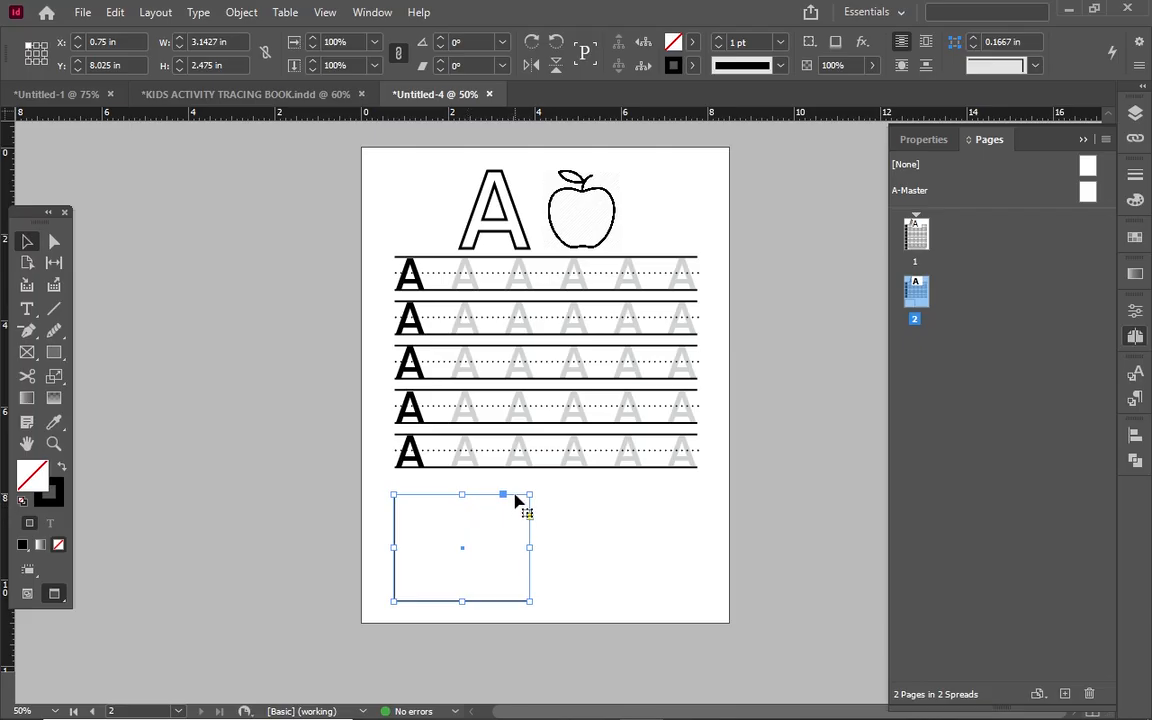
# Step: Duplicate the rectangle to the right side of the page at the same height, with its left edge at X 4.825 in
pyautogui.moveTo(516, 499); pyautogui.dragTo(694, 503)
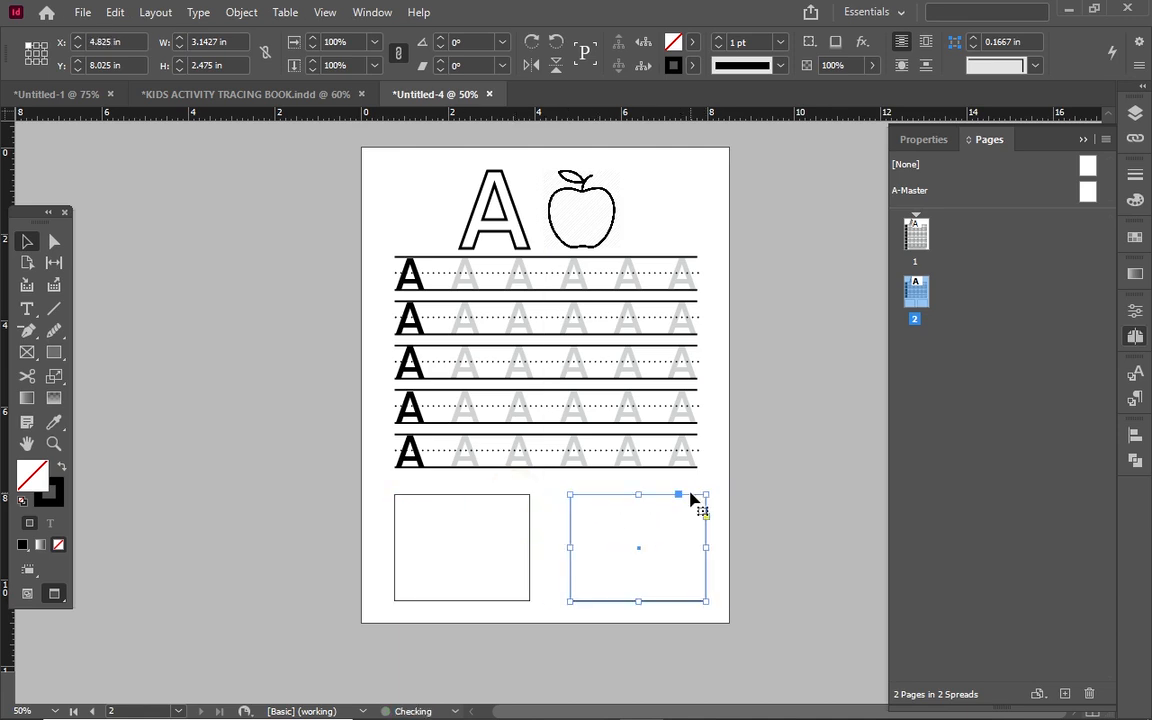
pyautogui.click(793, 467)
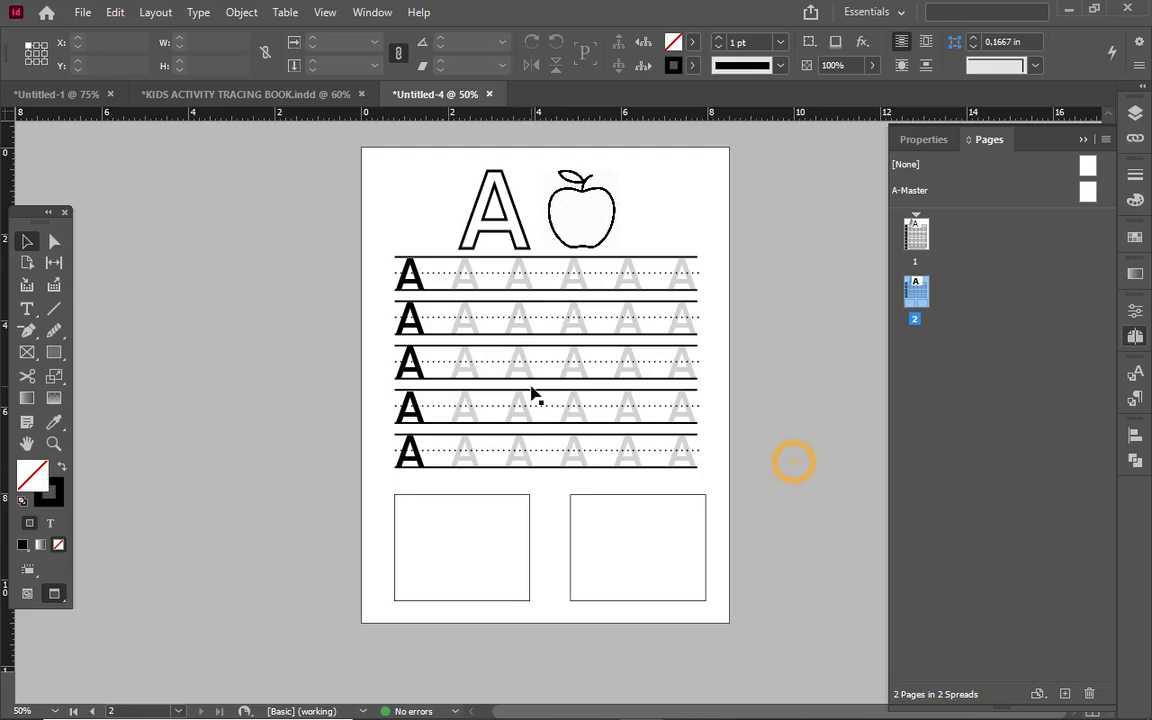
pyautogui.moveTo(567, 268); pyautogui.dragTo(585, 211)
pyautogui.click(590, 200)
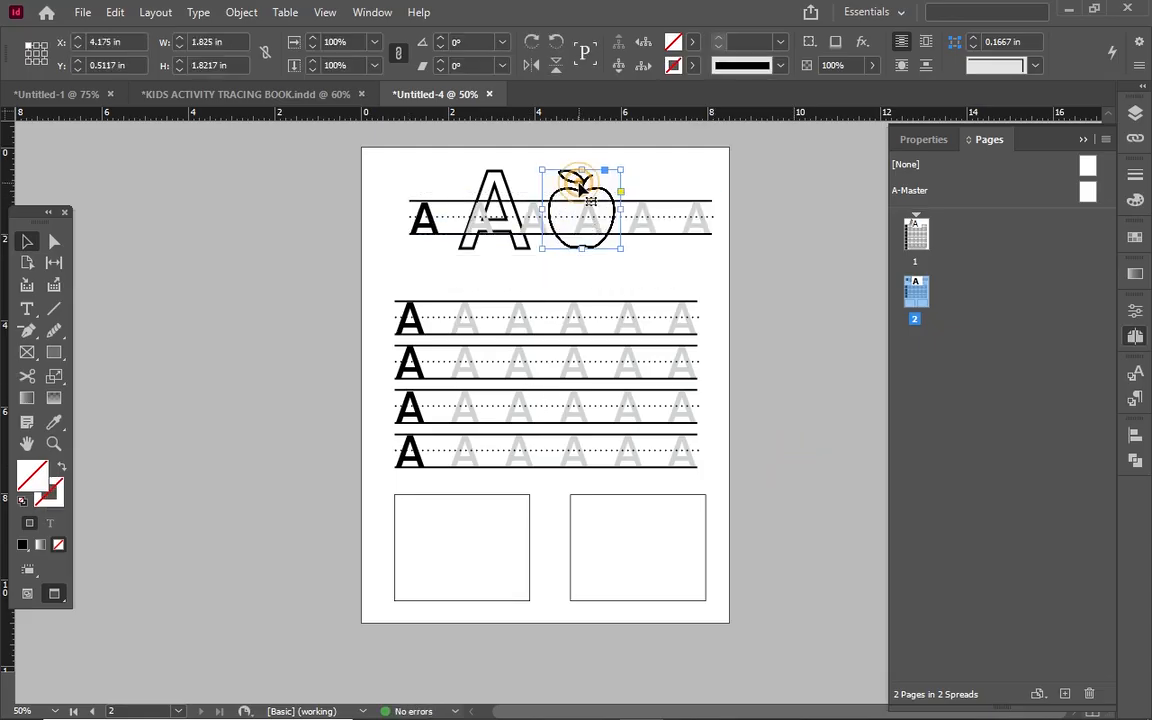
pyautogui.hotkey('ctrl', 'z')
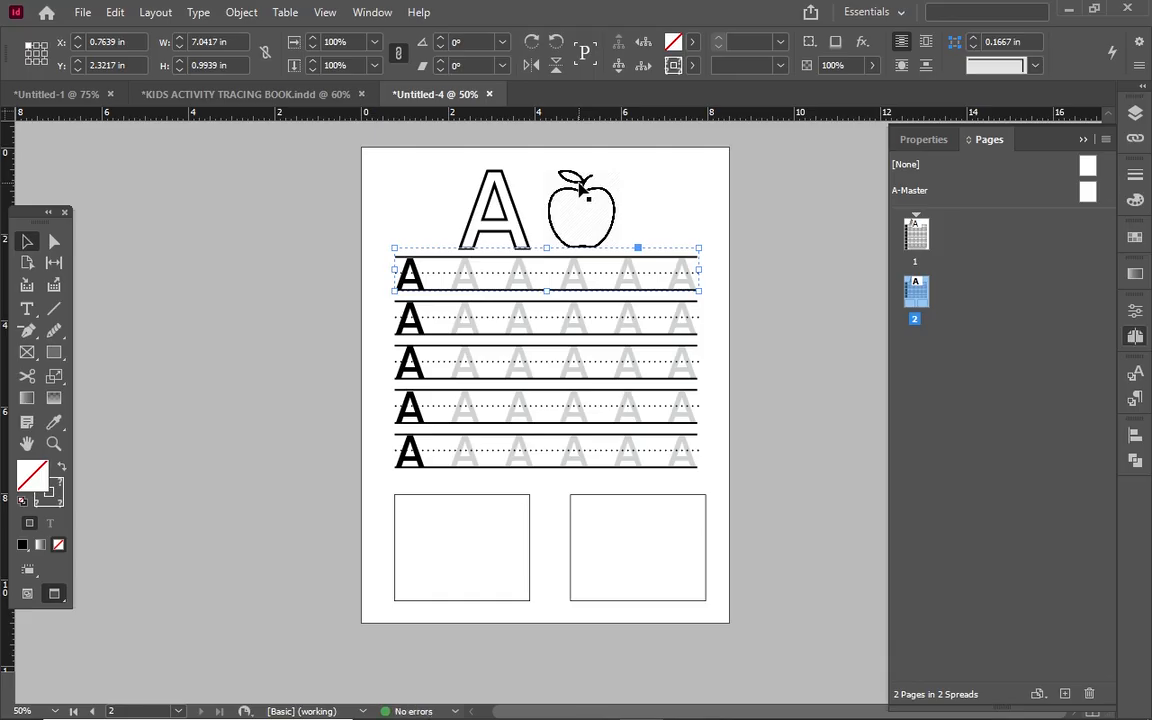
pyautogui.click(581, 187)
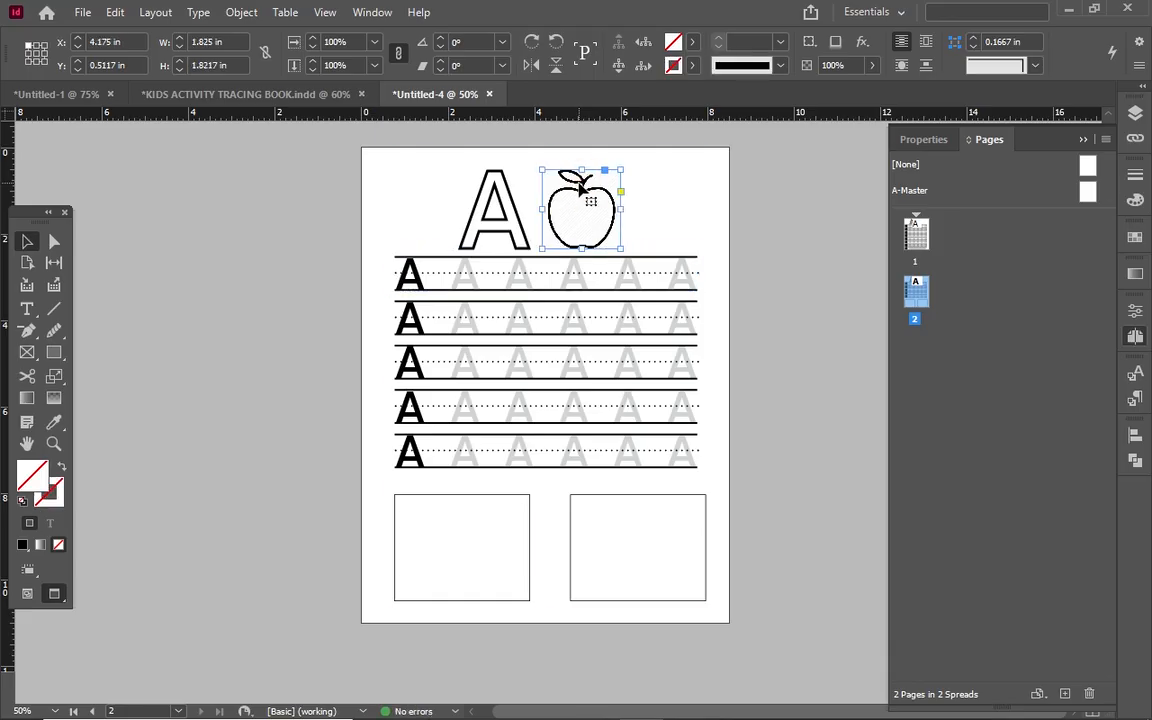
pyautogui.hotkey('ctrl', 'a')
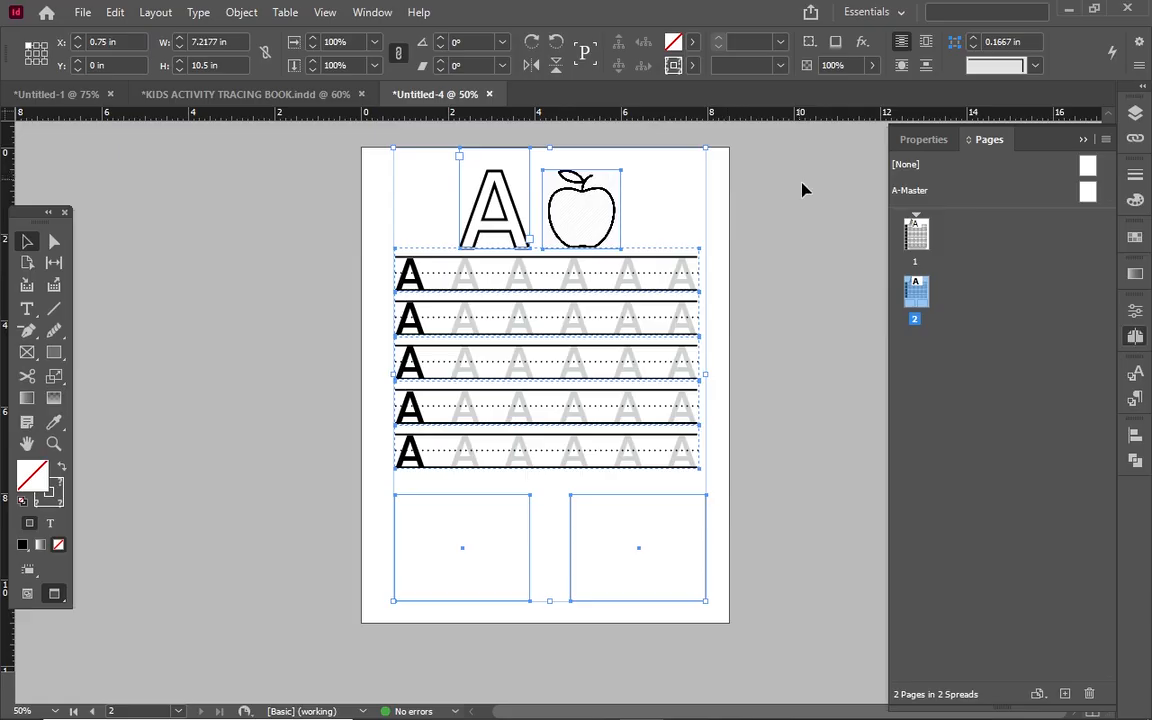
pyautogui.click(805, 190)
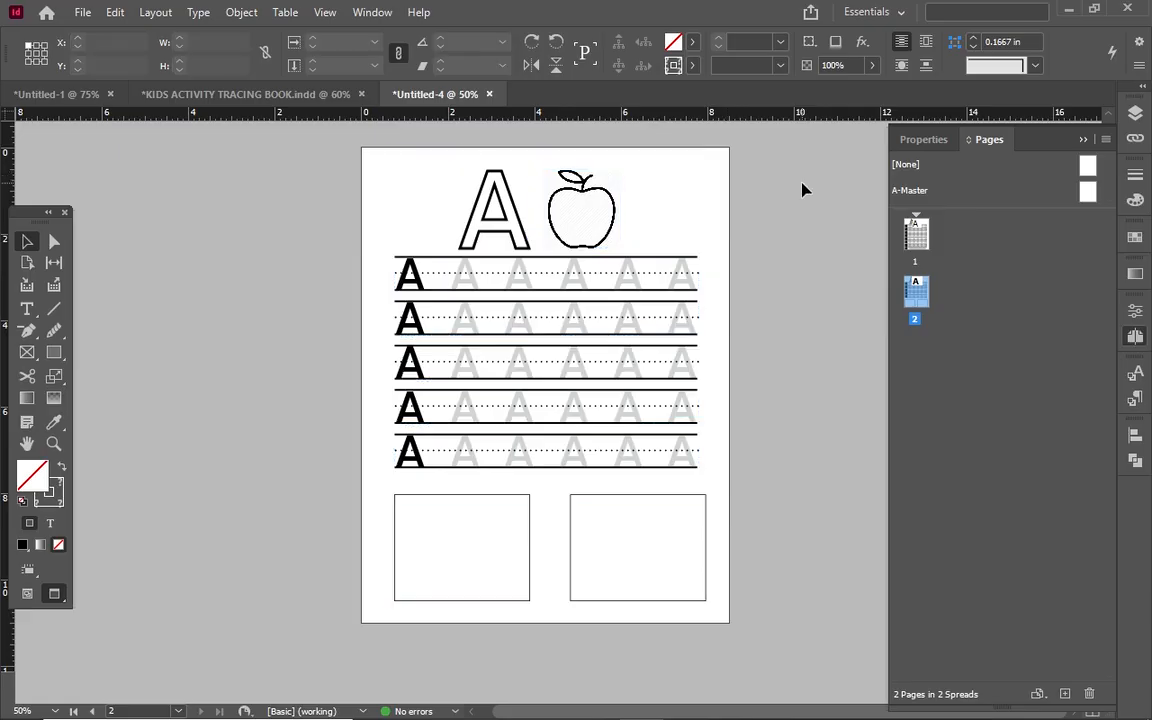
# Step: Copy the apple picture from the page heading into the left box and scale the copy to about 1.08 in wide
pyautogui.click(614, 218)
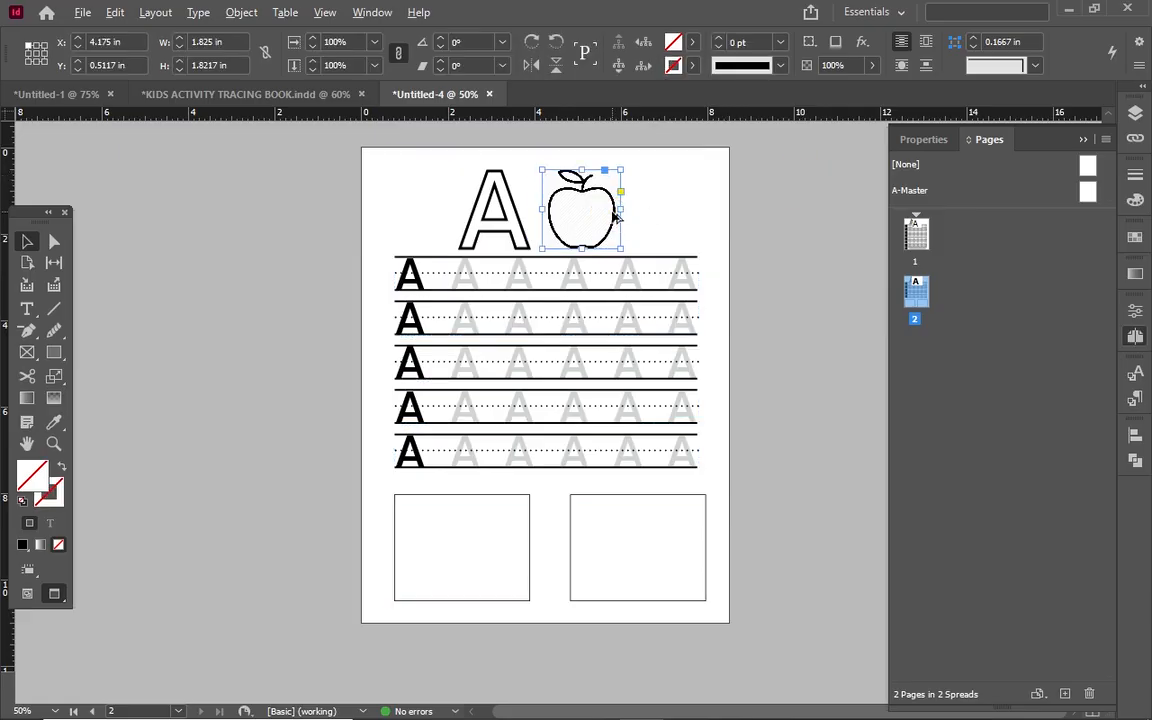
pyautogui.moveTo(614, 218); pyautogui.dragTo(488, 560)
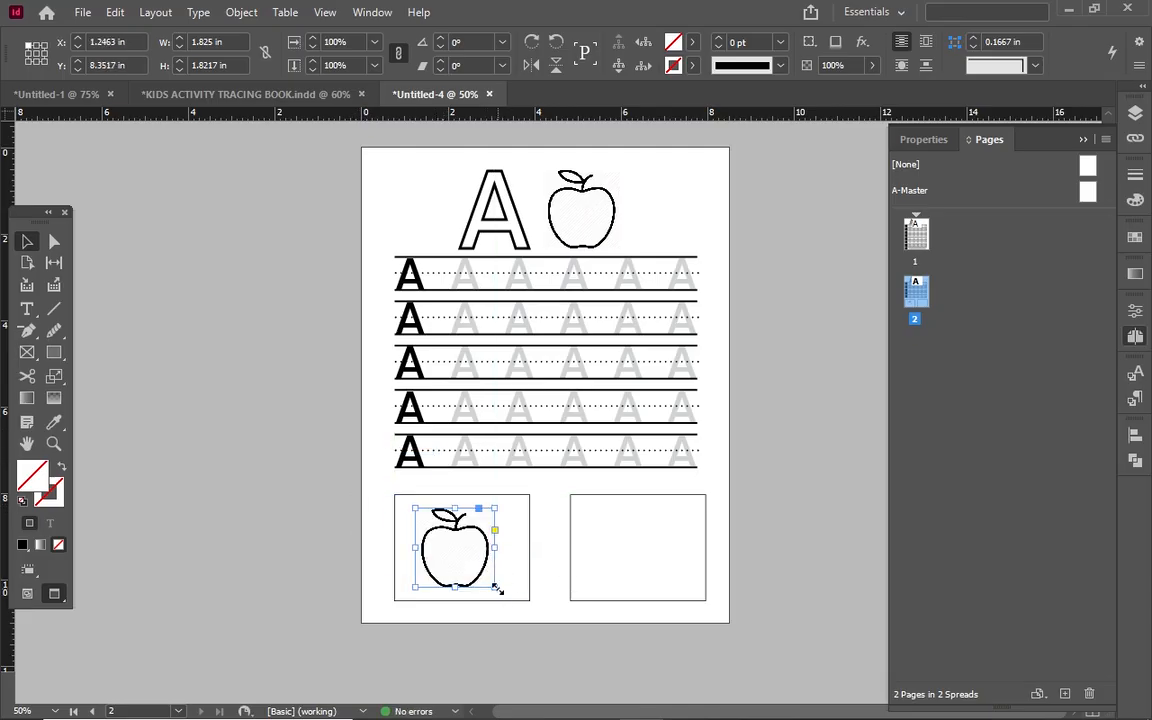
pyautogui.click(498, 589)
pyautogui.click(497, 589)
pyautogui.moveTo(494, 583); pyautogui.dragTo(467, 536)
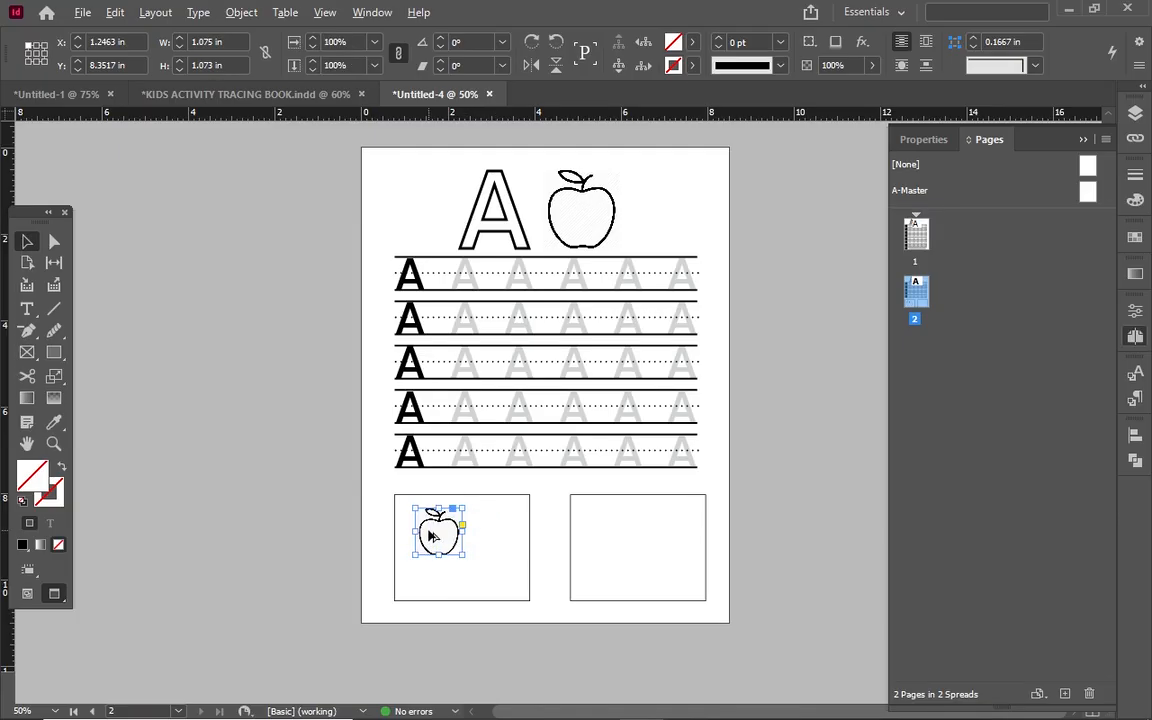
# Step: Duplicate the small apple and arrange three apples in a triangle inside the left box
pyautogui.moveTo(432, 538); pyautogui.dragTo(478, 571)
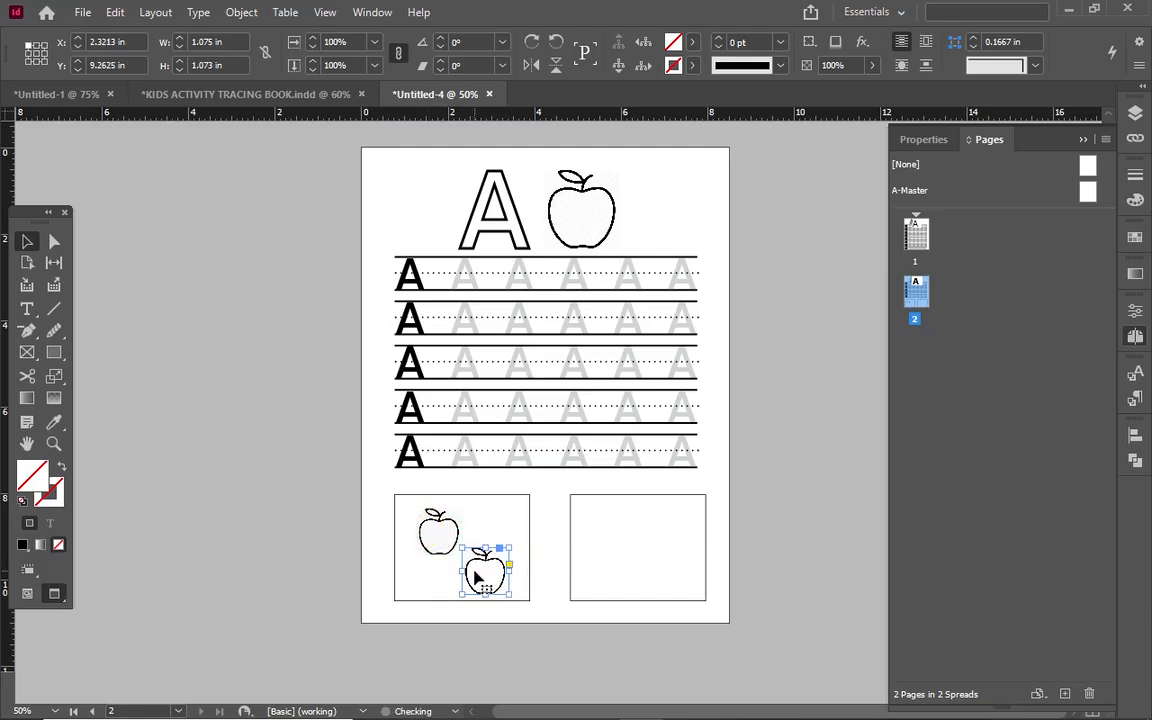
pyautogui.click(481, 570)
pyautogui.moveTo(481, 570); pyautogui.dragTo(466, 540)
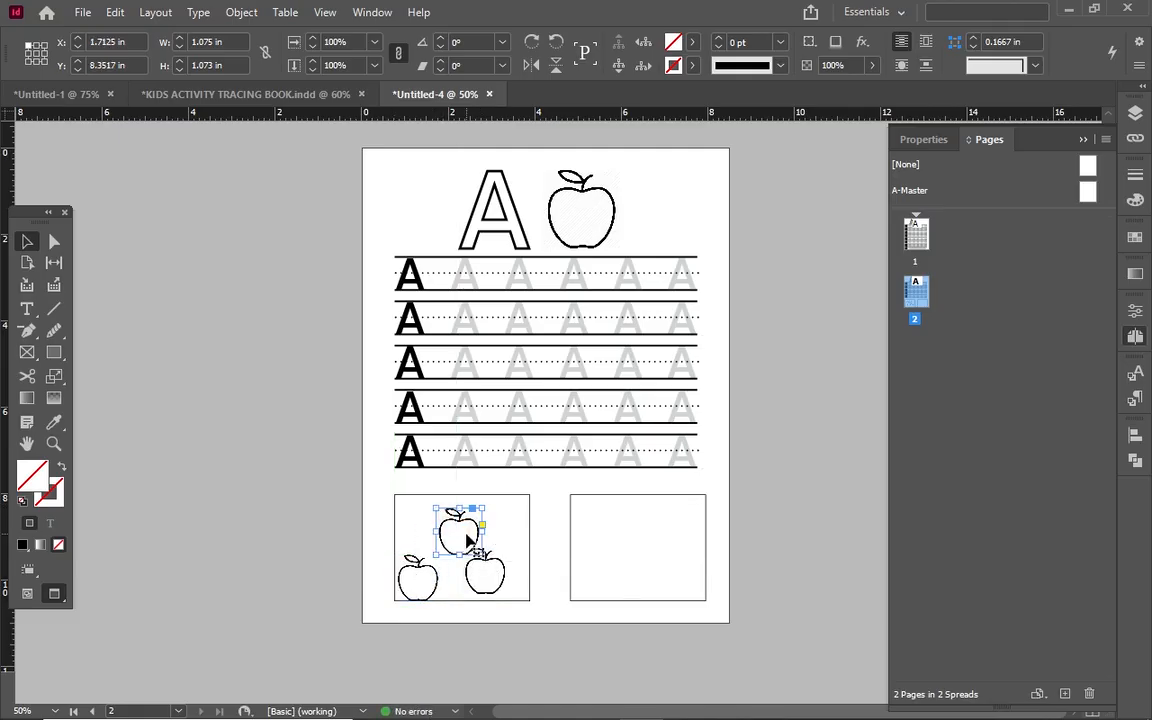
pyautogui.click(549, 547)
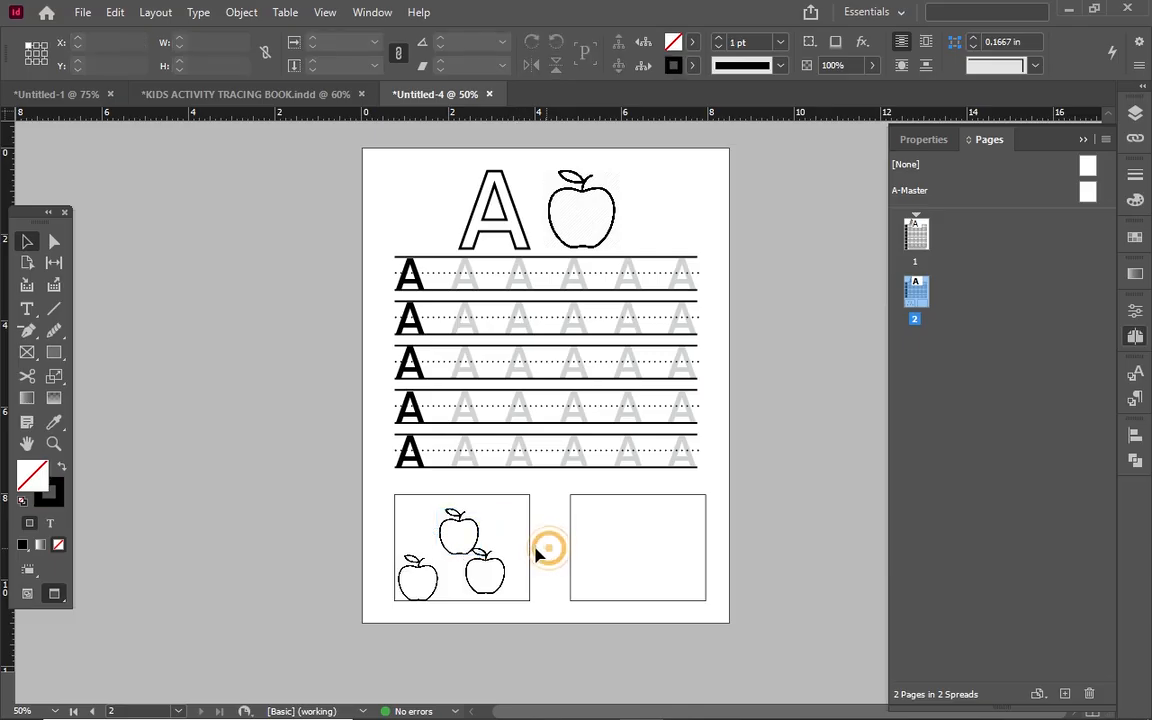
# Step: Nudge the top apple's image slightly to the left within its frame
pyautogui.click(472, 538)
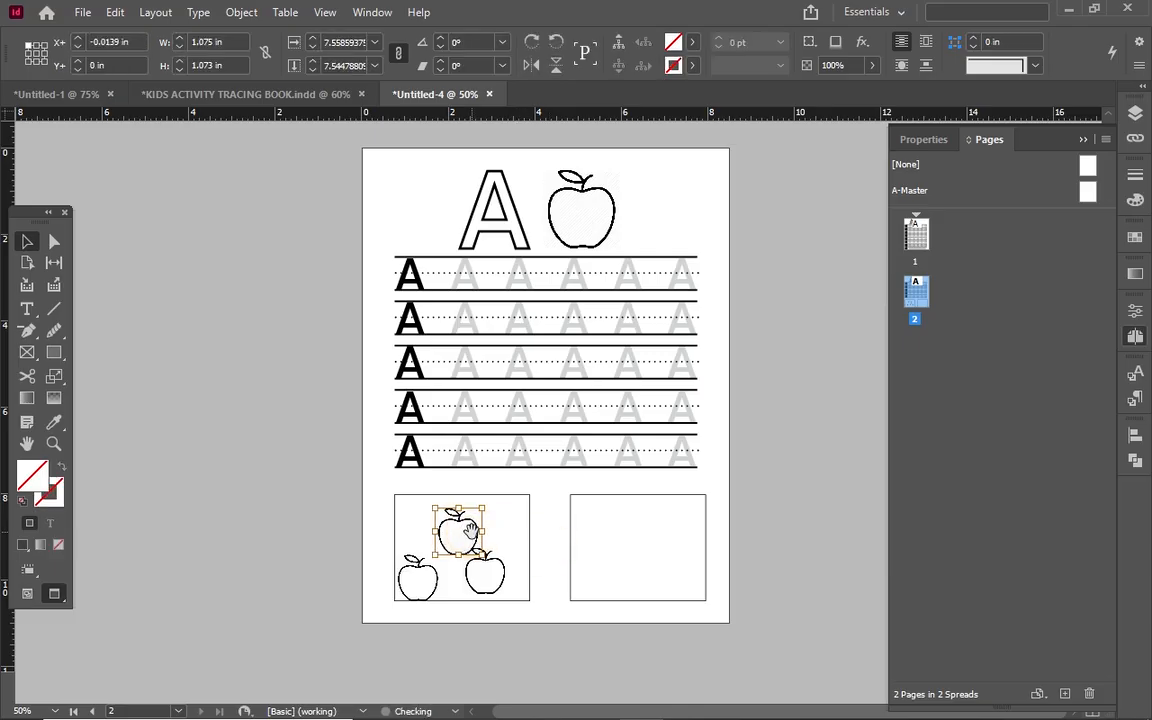
pyautogui.press('Left')
pyautogui.press('Left')
pyautogui.press('Right')
pyautogui.press('Right')
pyautogui.press('Right')
pyautogui.press('Right')
pyautogui.press('Right')
pyautogui.press('Right')
pyautogui.press('Right')
pyautogui.click(371, 538)
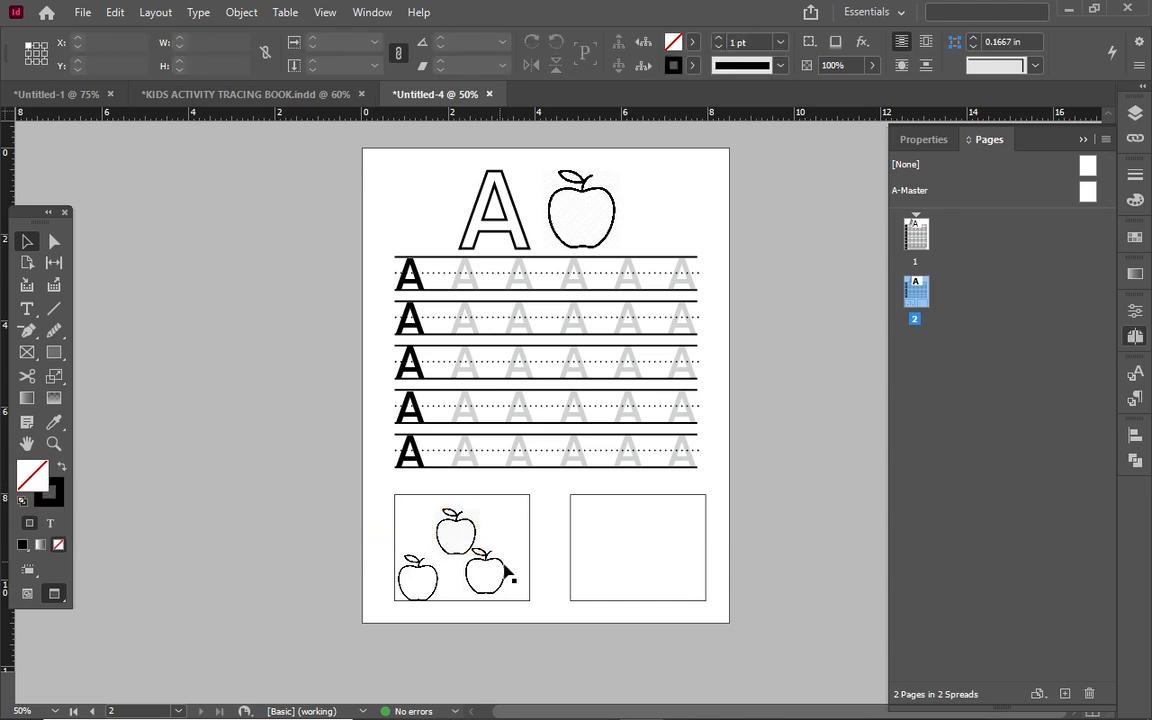
pyautogui.click(27, 308)
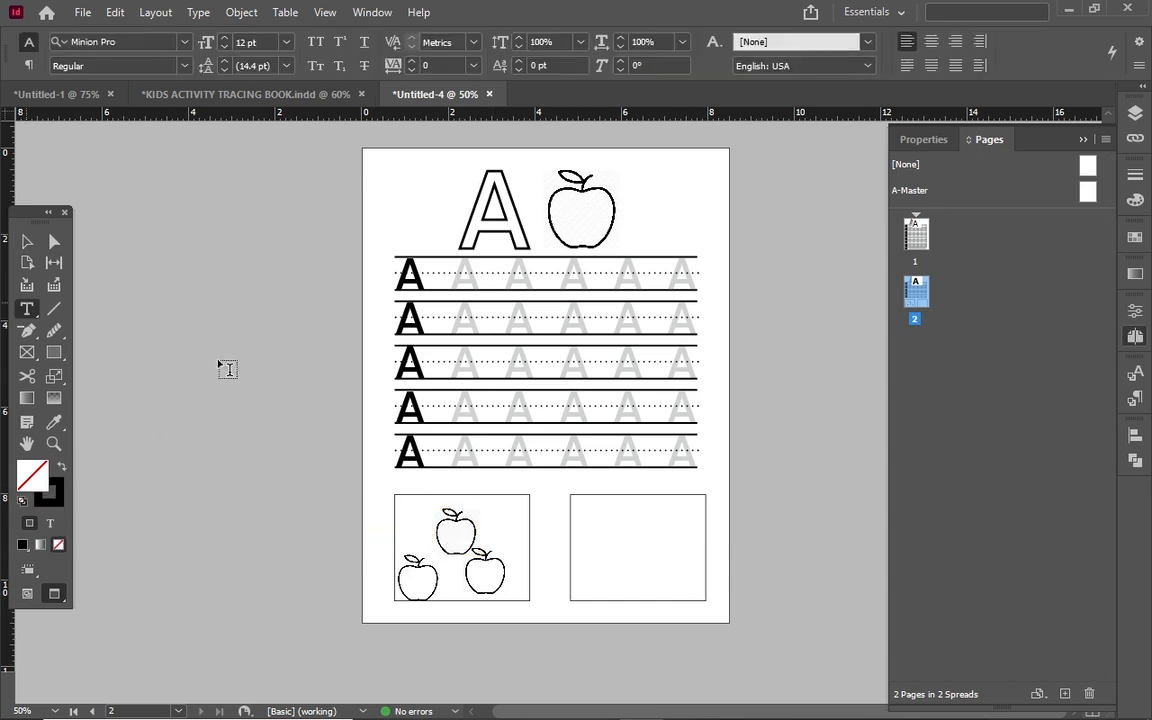
pyautogui.click(27, 241)
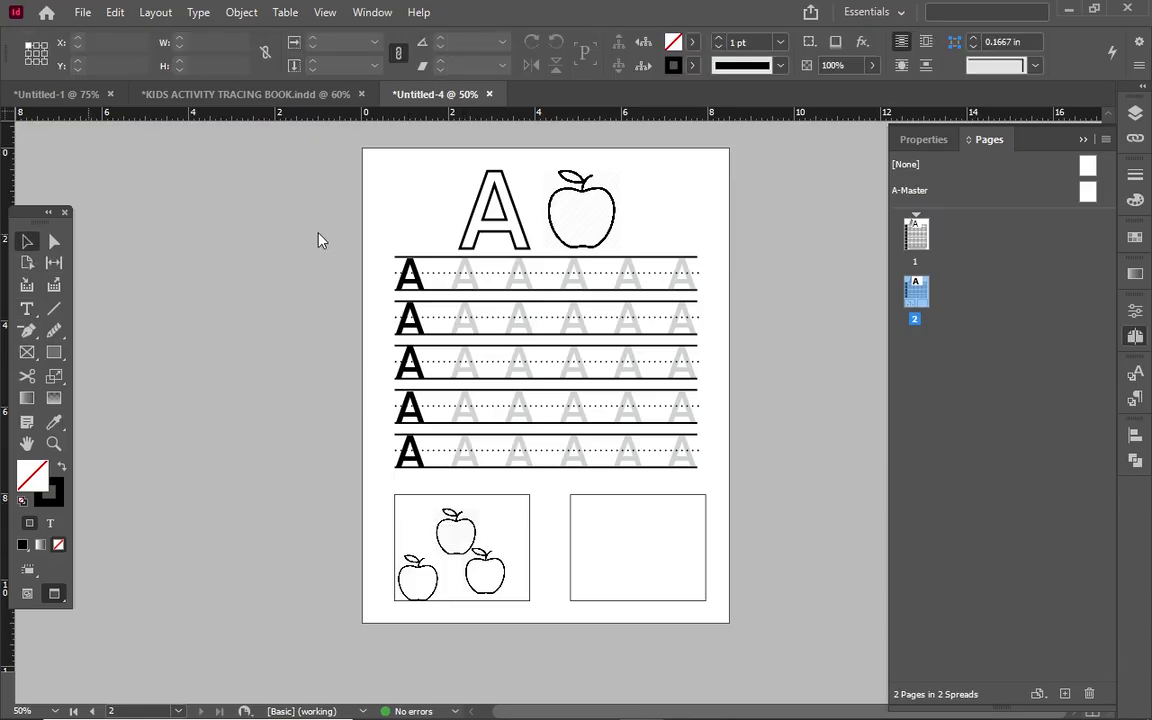
pyautogui.click(406, 446)
pyautogui.click(483, 440)
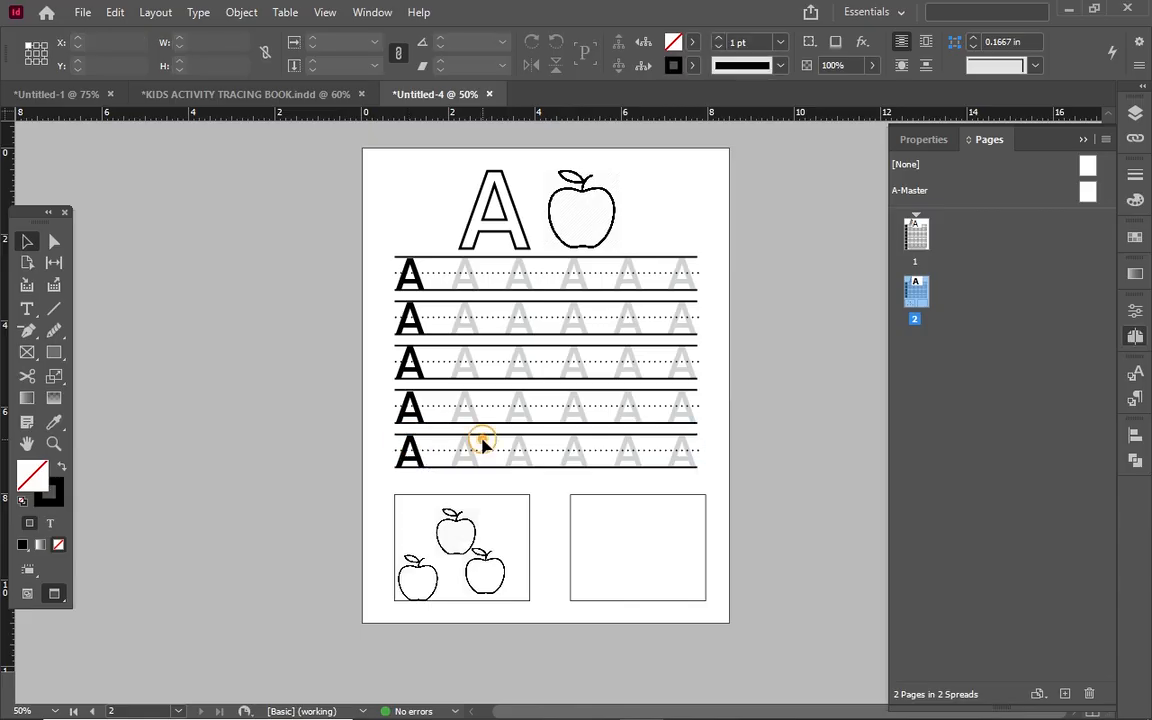
pyautogui.click(448, 449)
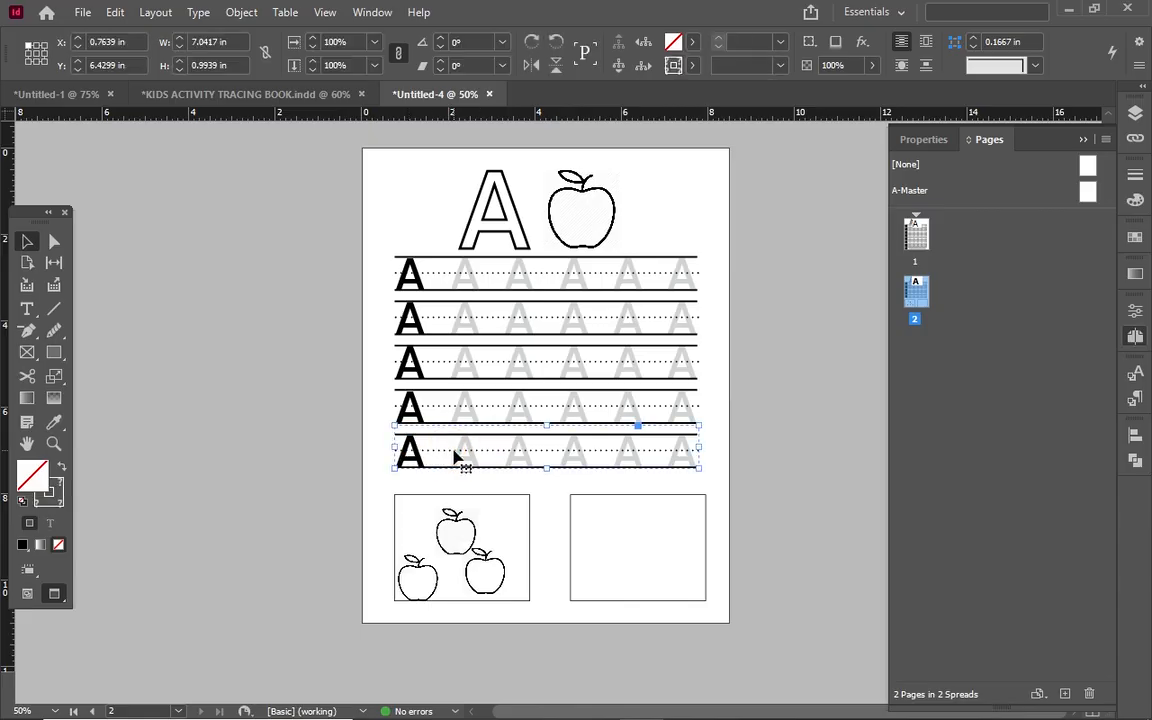
# Step: Add a text frame across the page between the last practice row and the boxes, reading "How many apple are in the box"
pyautogui.click(28, 311)
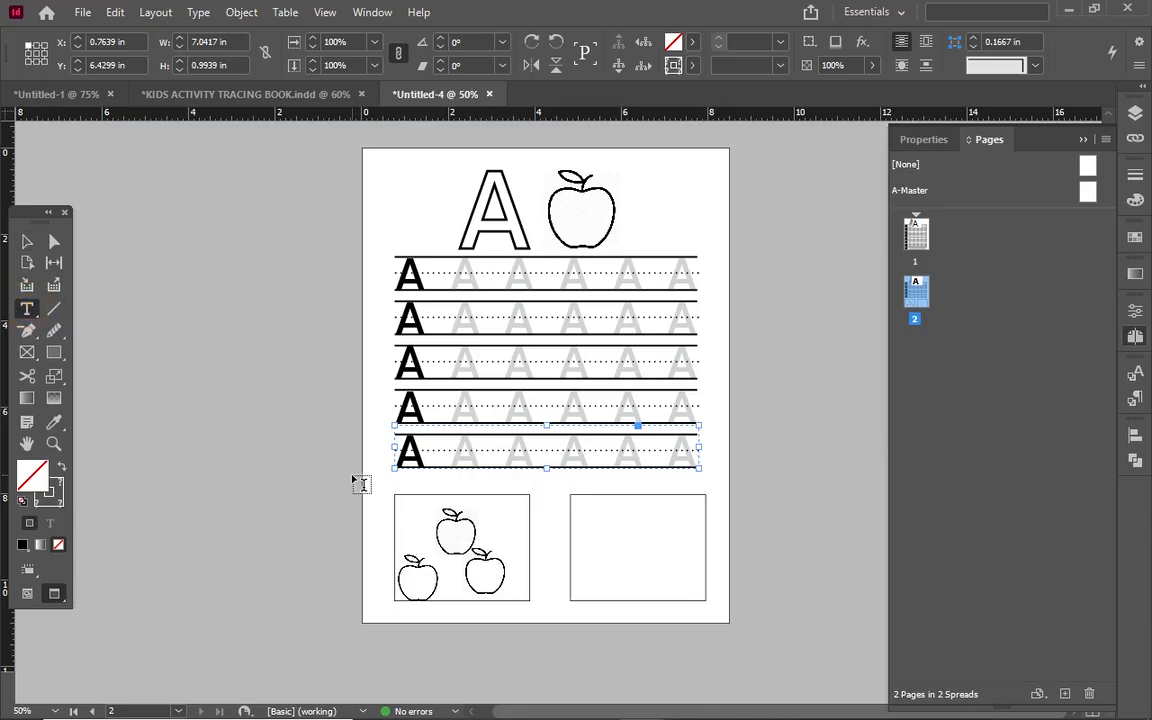
pyautogui.moveTo(396, 476); pyautogui.dragTo(710, 487)
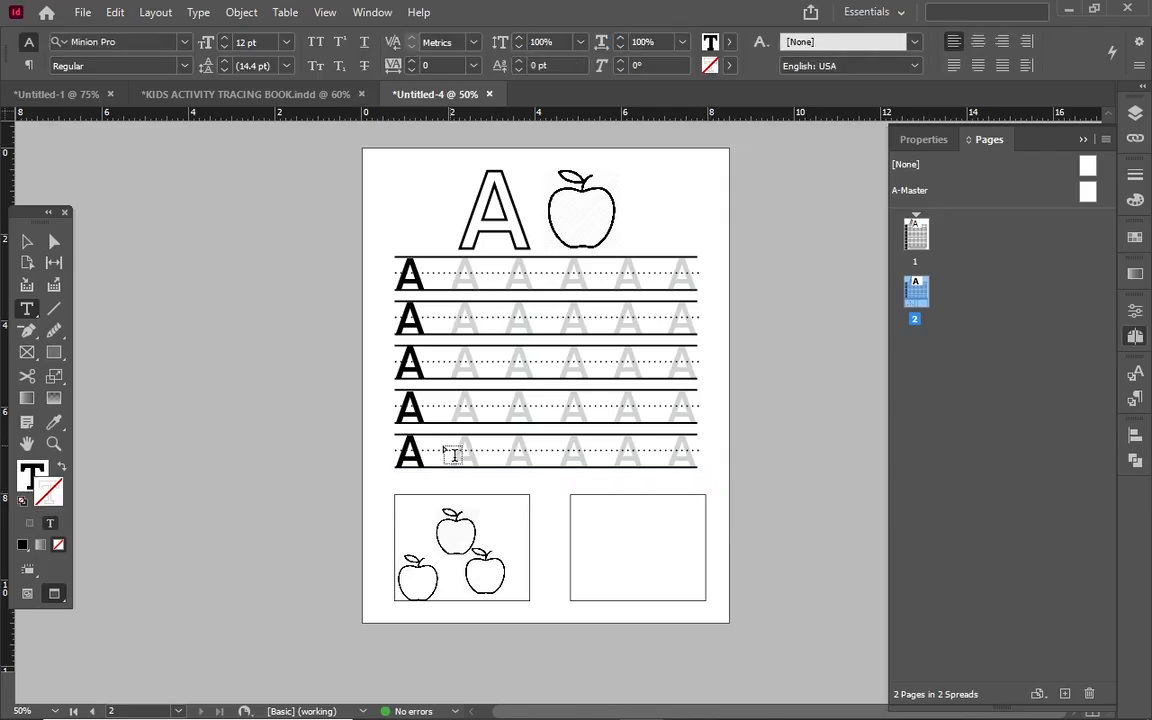
pyautogui.write('a')
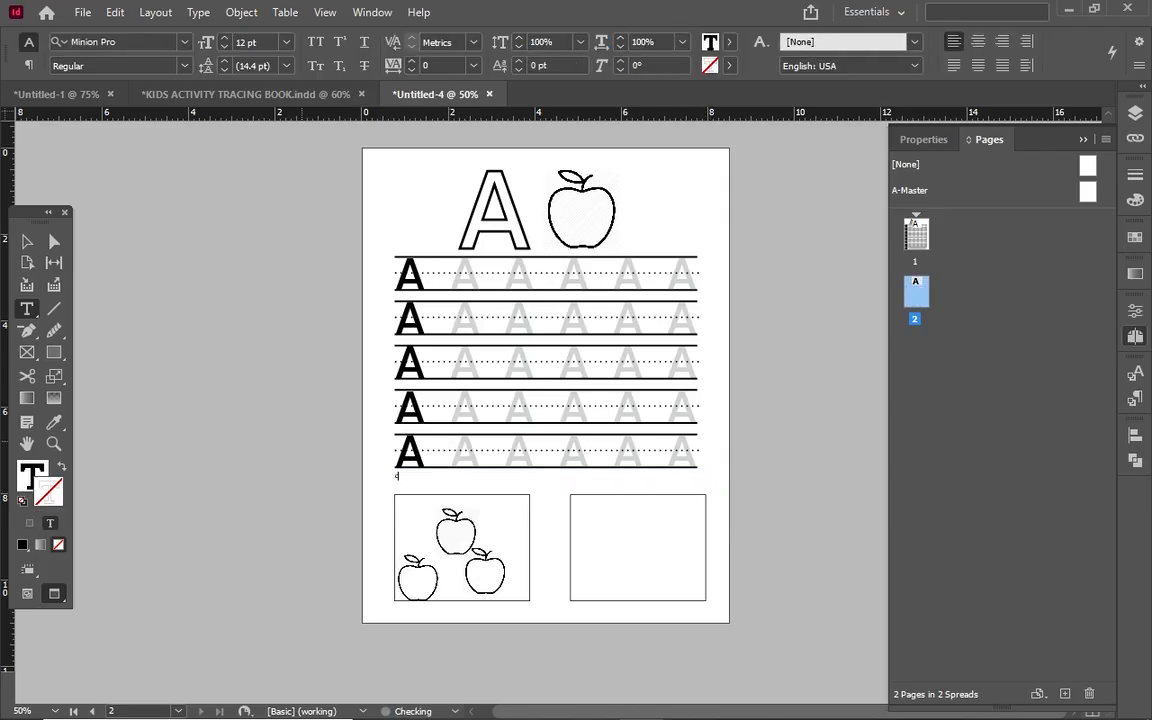
pyautogui.press('BackSpace')
pyautogui.write('q')
pyautogui.write('H')
pyautogui.write('o')
pyautogui.write('ww')
pyautogui.press('BackSpace')
pyautogui.write('many appl')
pyautogui.press('BackSpace')
pyautogui.write('We are in the box')
# Step: Format the question text in Open Sauce One SemiBold at 19 pt
pyautogui.hotkey('ctrl', 'a')
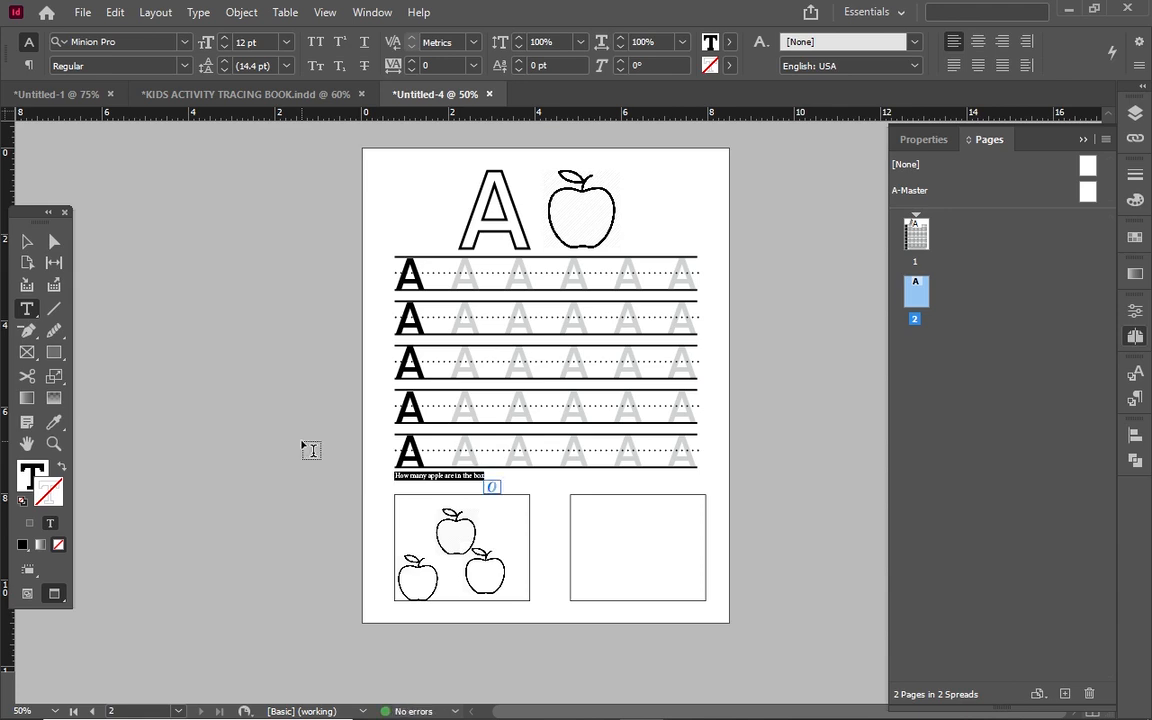
pyautogui.click(139, 50)
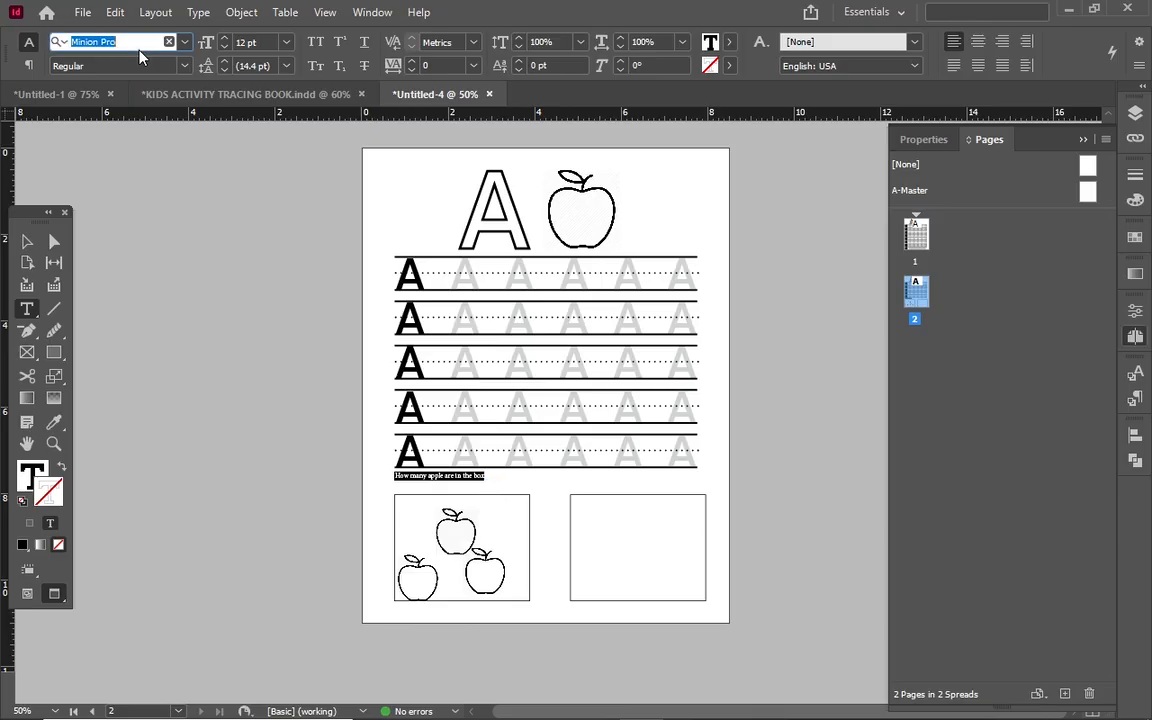
pyautogui.write('c')
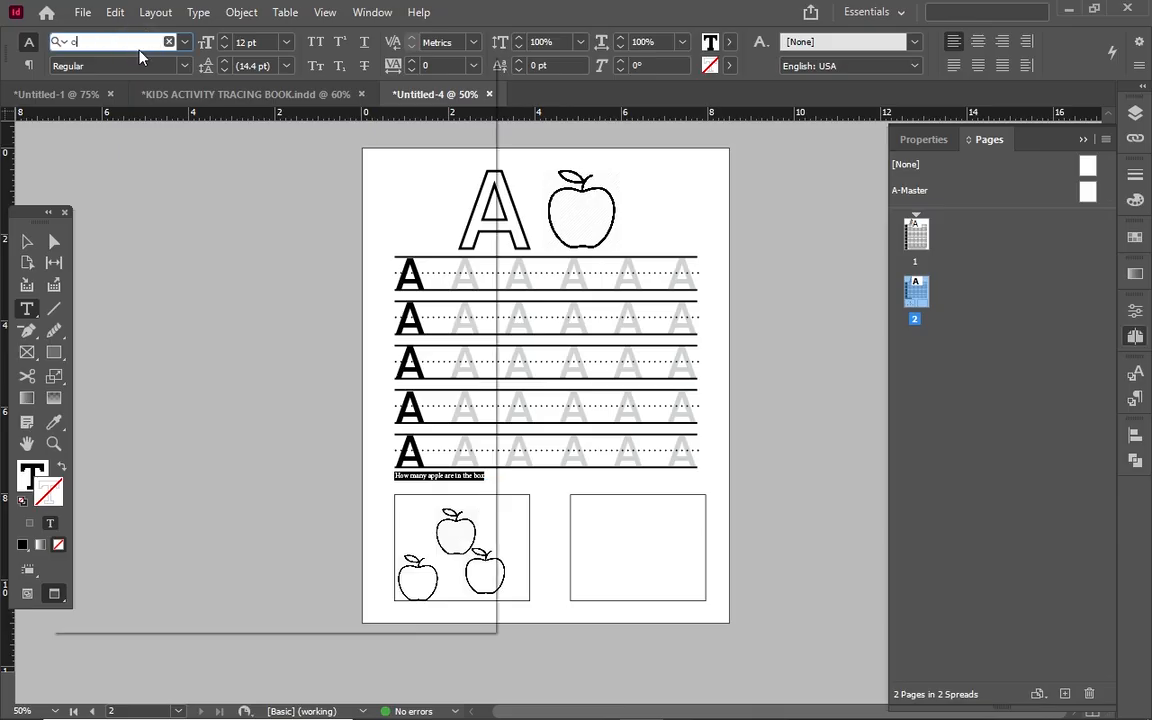
pyautogui.write('pe')
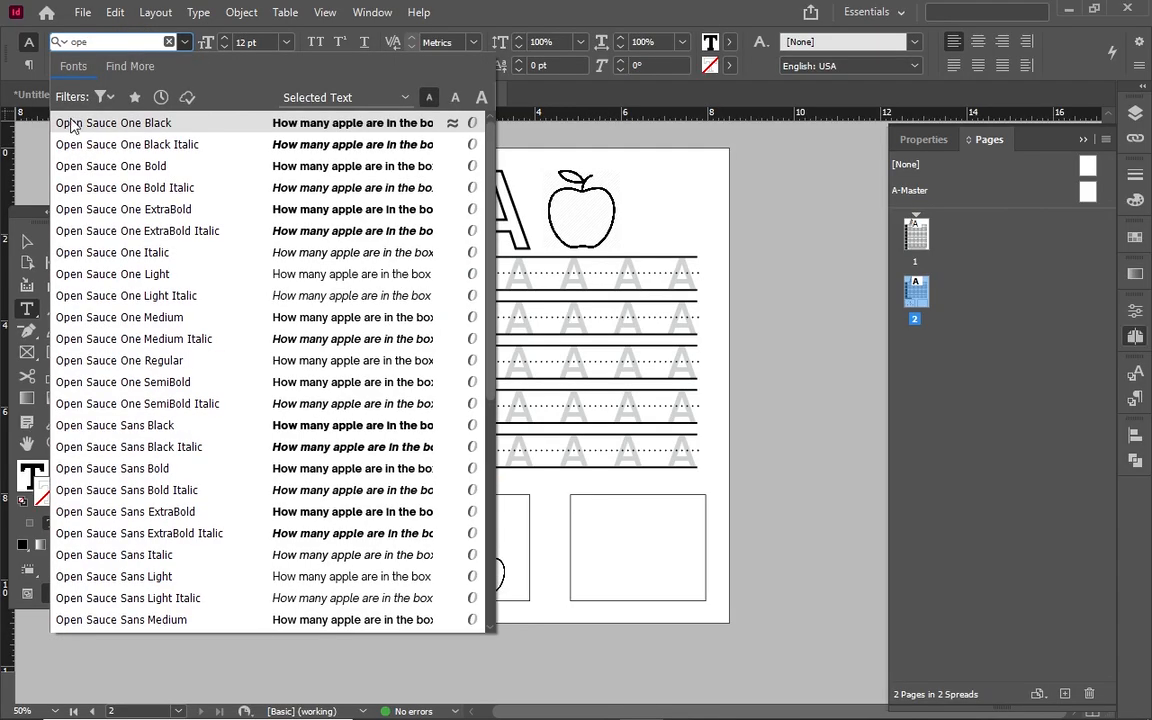
pyautogui.click(190, 386)
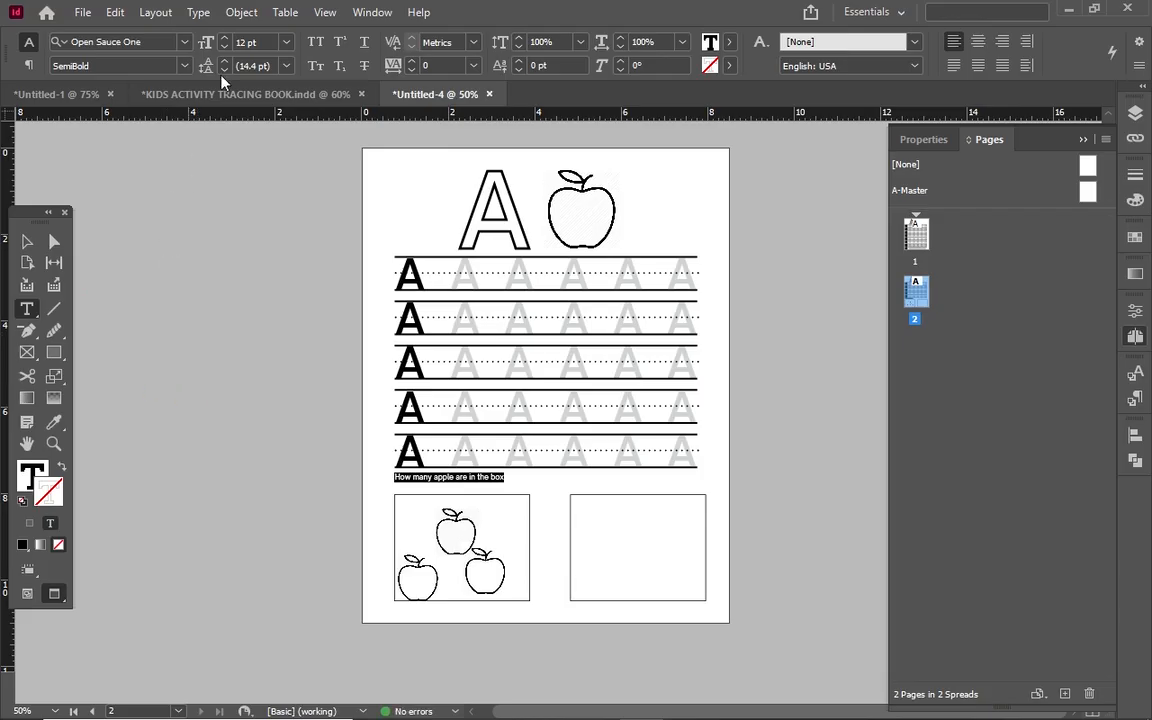
pyautogui.click(225, 42)
pyautogui.click(225, 42)
pyautogui.click(225, 42)
pyautogui.click(225, 42)
pyautogui.click(225, 42)
pyautogui.click(225, 42)
pyautogui.click(225, 42)
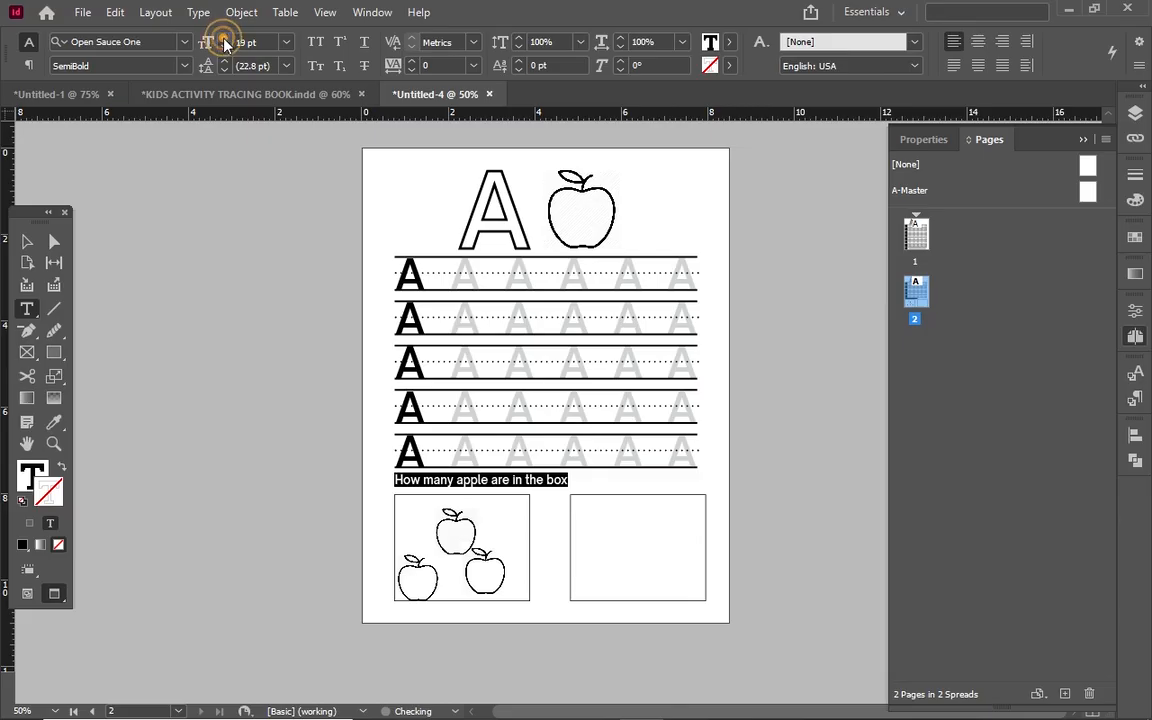
# Step: Increase the question text's tracking to 410 so the line spans the width of the practice rows
pyautogui.click(412, 61)
pyautogui.click(412, 61)
pyautogui.click(412, 61)
pyautogui.click(412, 61)
pyautogui.click(412, 61)
pyautogui.click(412, 61)
pyautogui.click(411, 61)
pyautogui.click(411, 61)
pyautogui.click(411, 61)
pyautogui.click(411, 61)
pyautogui.click(411, 61)
pyautogui.click(411, 61)
pyautogui.click(411, 61)
pyautogui.click(411, 61)
pyautogui.click(411, 61)
pyautogui.click(411, 61)
pyautogui.click(411, 61)
pyautogui.click(411, 61)
pyautogui.click(411, 61)
pyautogui.click(411, 61)
pyautogui.click(411, 61)
pyautogui.click(411, 61)
pyautogui.click(411, 61)
pyautogui.click(411, 61)
pyautogui.click(411, 61)
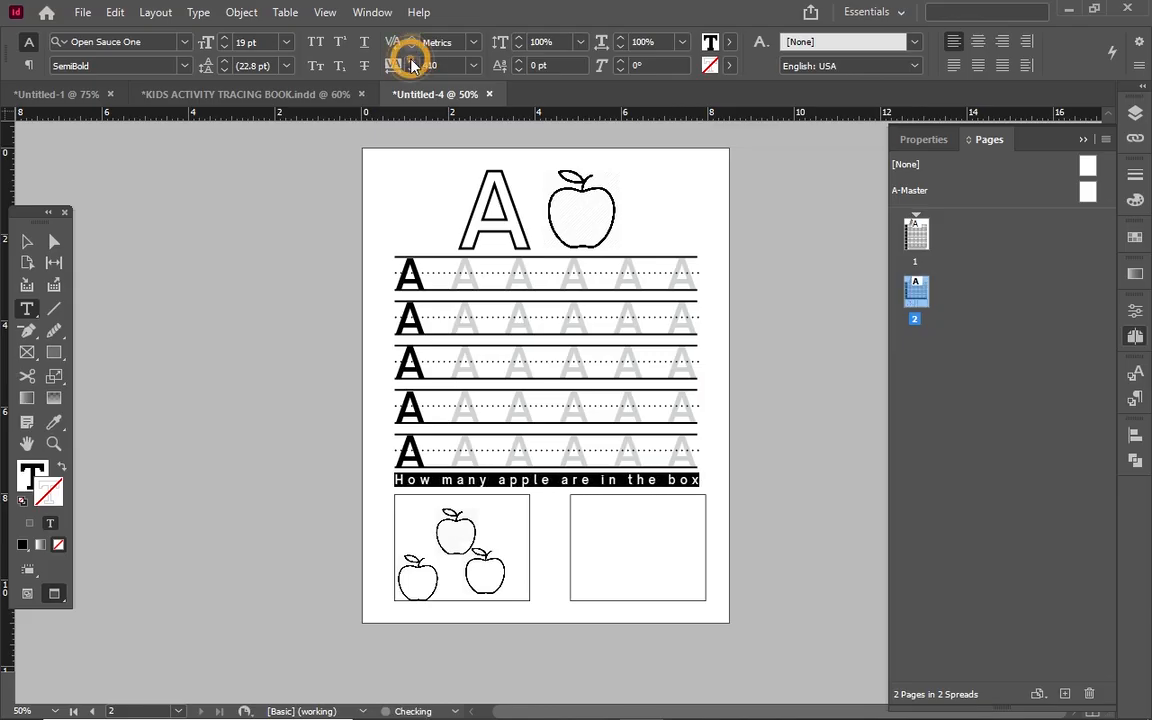
# Step: Reposition the question text between the last practice row and the boxes, at Y about 7.6 in
pyautogui.click(27, 241)
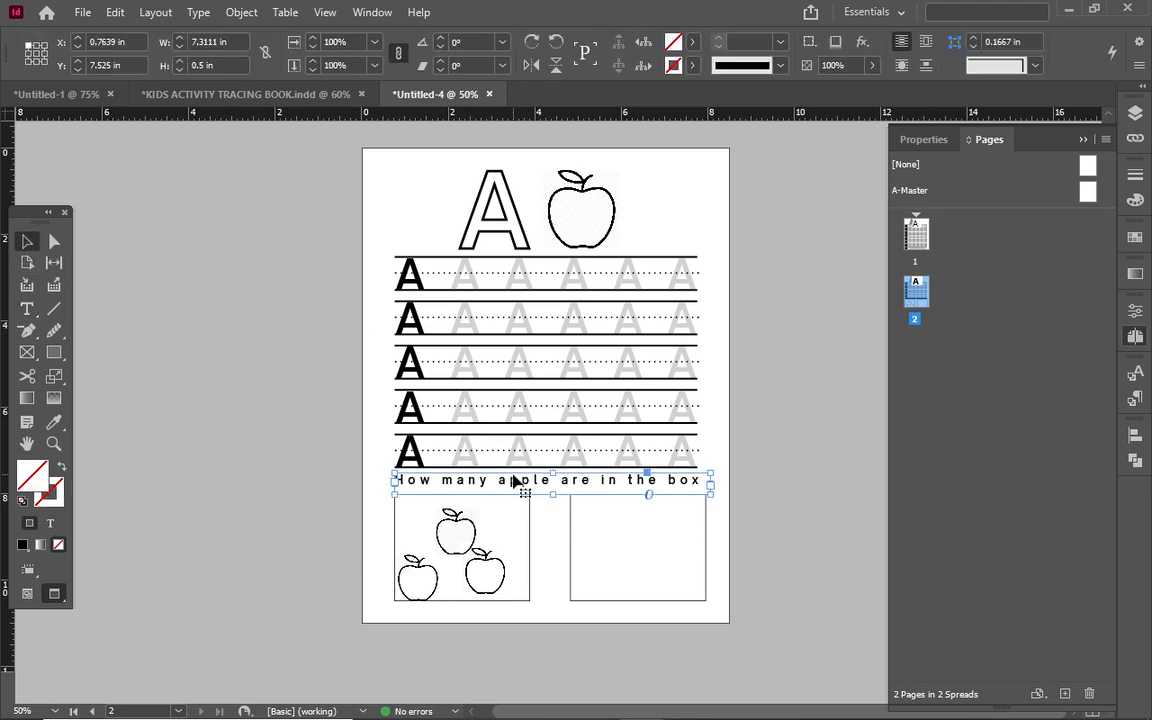
pyautogui.moveTo(513, 482); pyautogui.dragTo(517, 478)
pyautogui.press('Down')
pyautogui.press('Down')
pyautogui.press('Down')
pyautogui.press('Down')
pyautogui.press('Down')
pyautogui.press('Down')
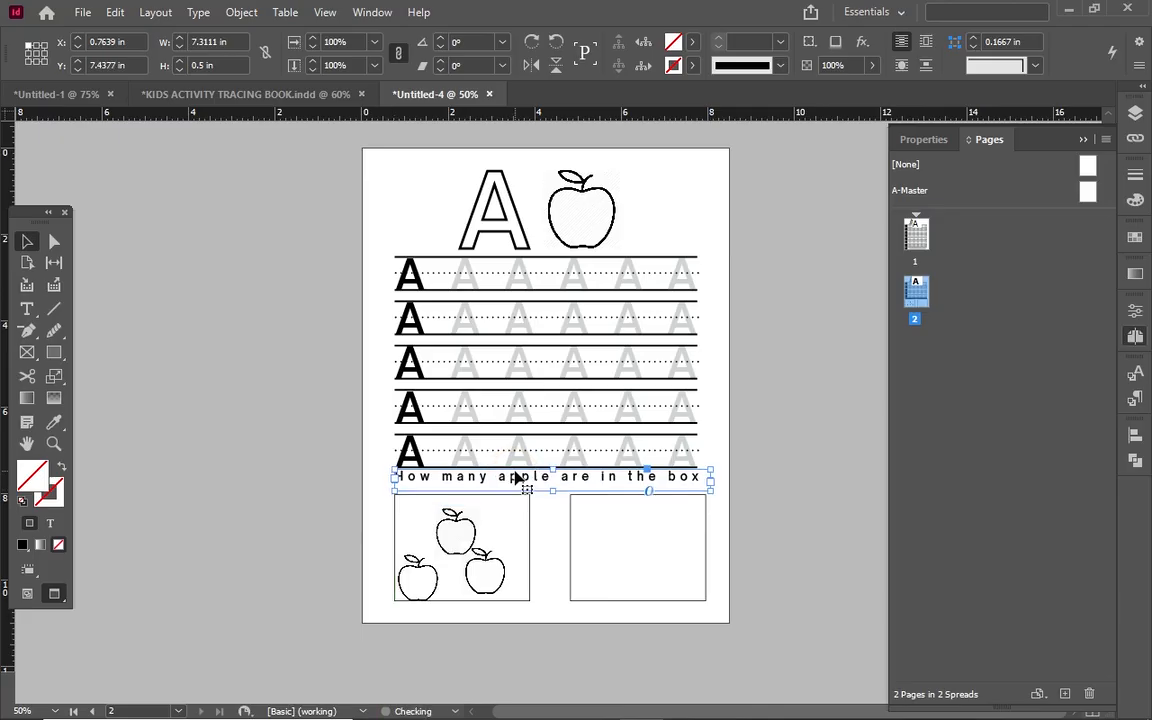
pyautogui.press('Down')
pyautogui.press('Down')
pyautogui.press('Down')
pyautogui.press('Down')
pyautogui.press('Down')
pyautogui.press('Down')
pyautogui.press('Down')
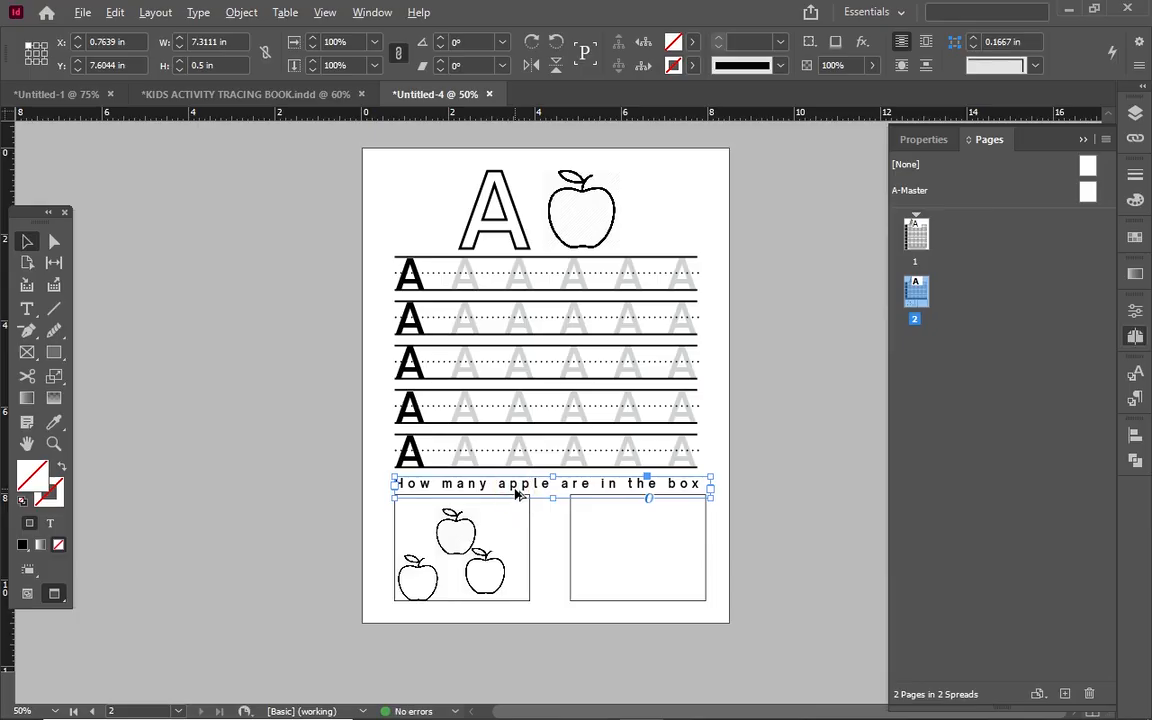
# Step: Duplicate the question text frame down over the boxes and replace the copy's text with "="
pyautogui.moveTo(517, 493); pyautogui.dragTo(557, 543)
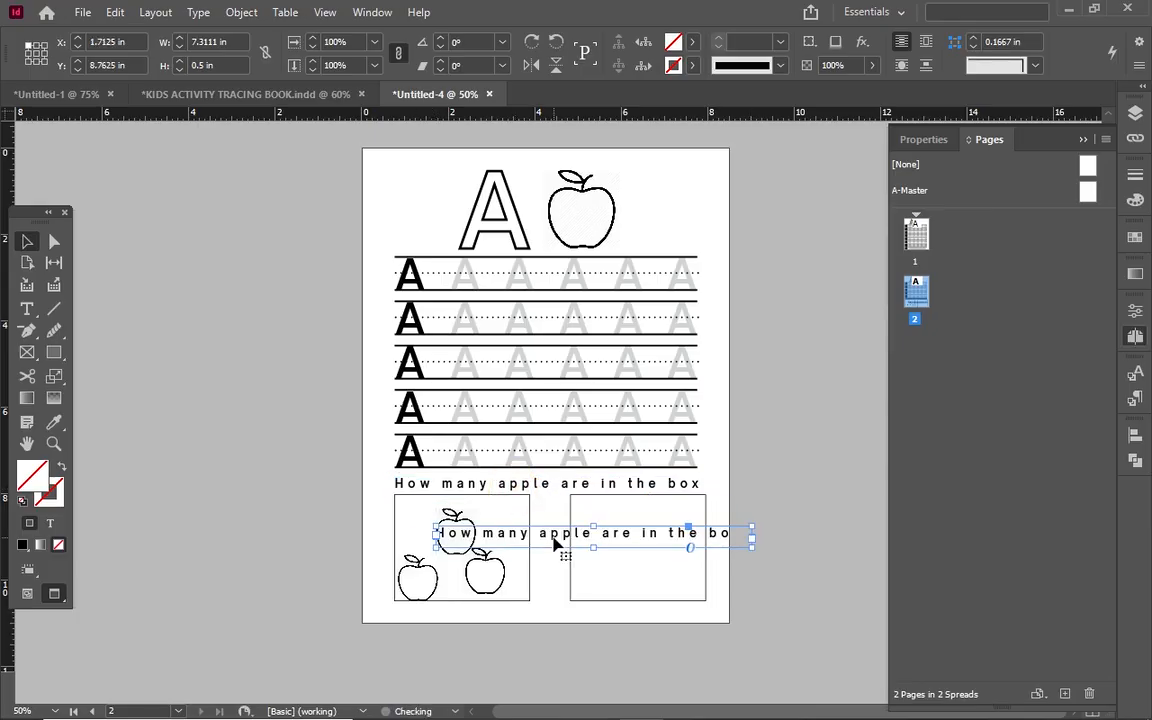
pyautogui.doubleClick(553, 535)
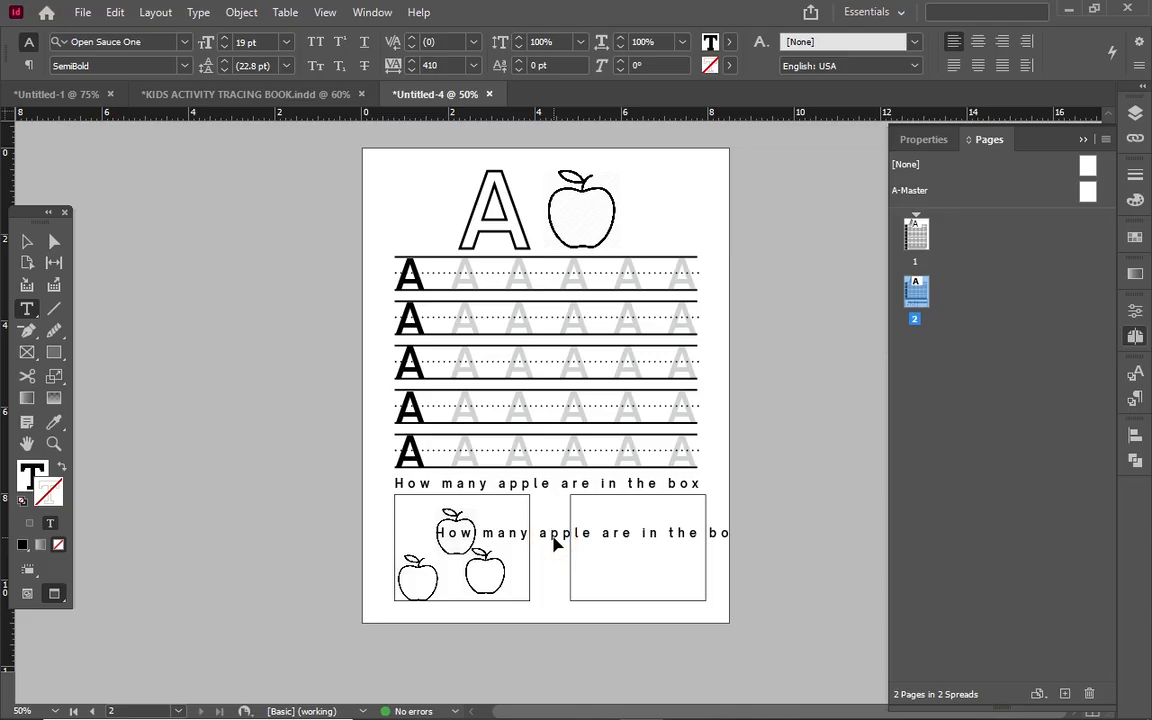
pyautogui.hotkey('ctrl', 'a')
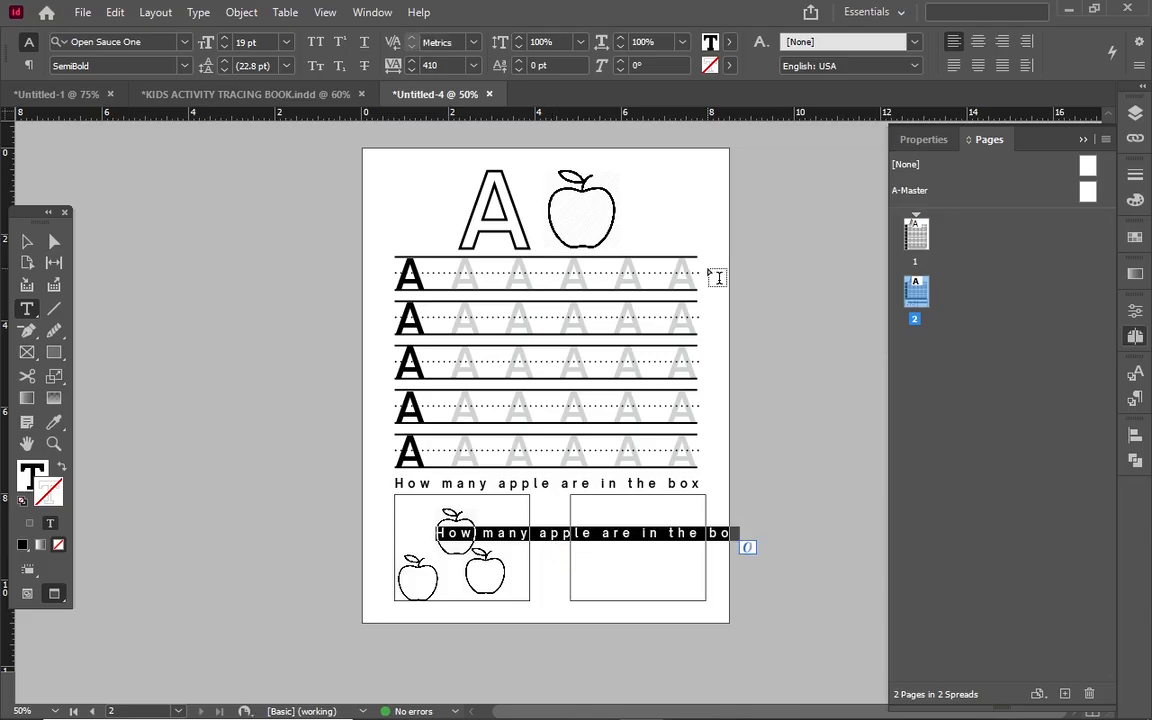
pyautogui.press('BackSpace')
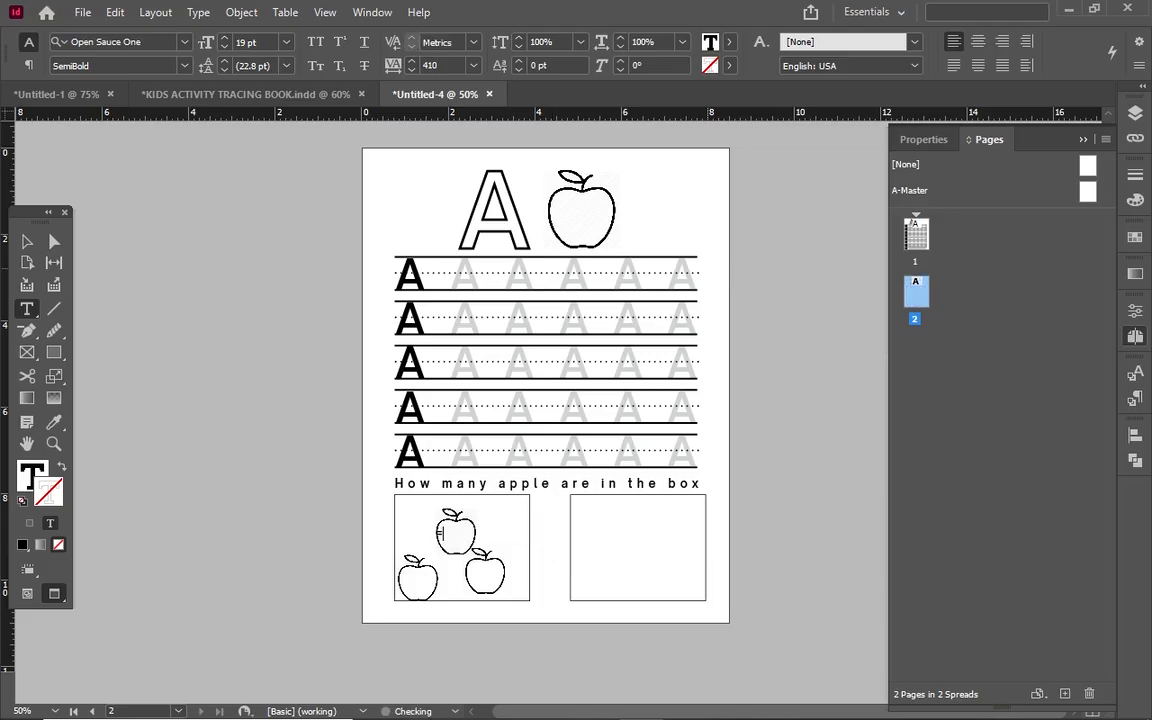
# Step: Enlarge the equals sign to 41 pt and extend its text frame downward to about 1.2 in high
pyautogui.hotkey('ctrl', 'a')
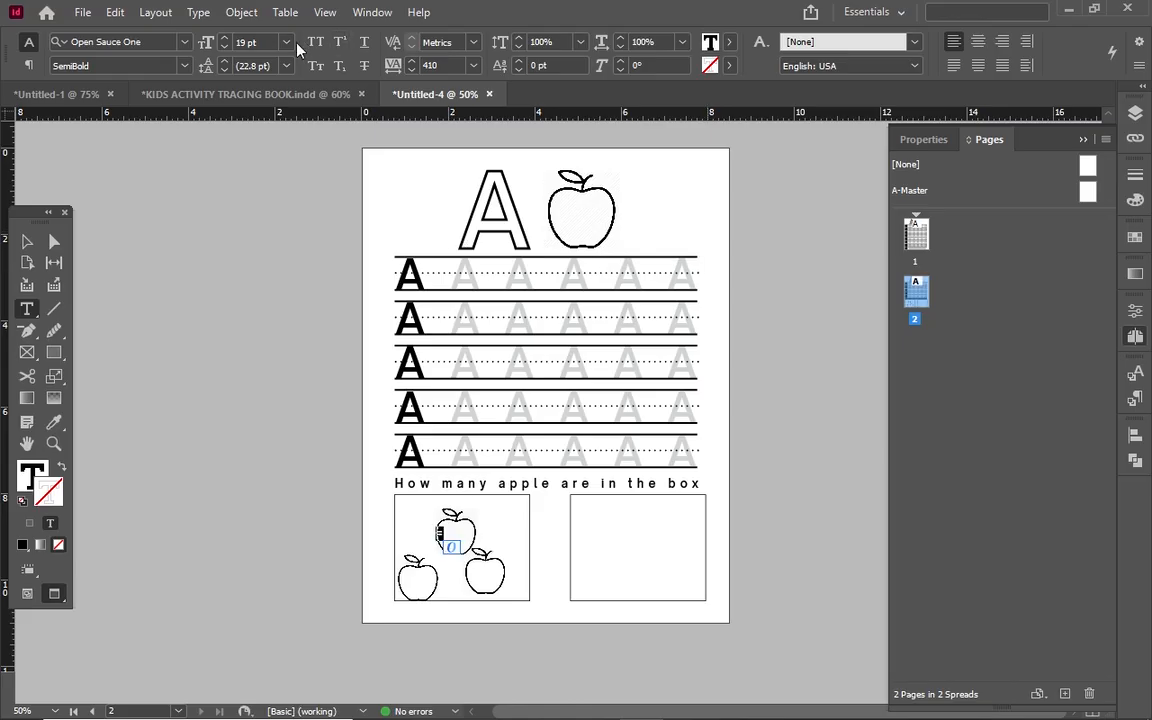
pyautogui.click(225, 40)
pyautogui.click(225, 40)
pyautogui.click(225, 40)
pyautogui.click(225, 40)
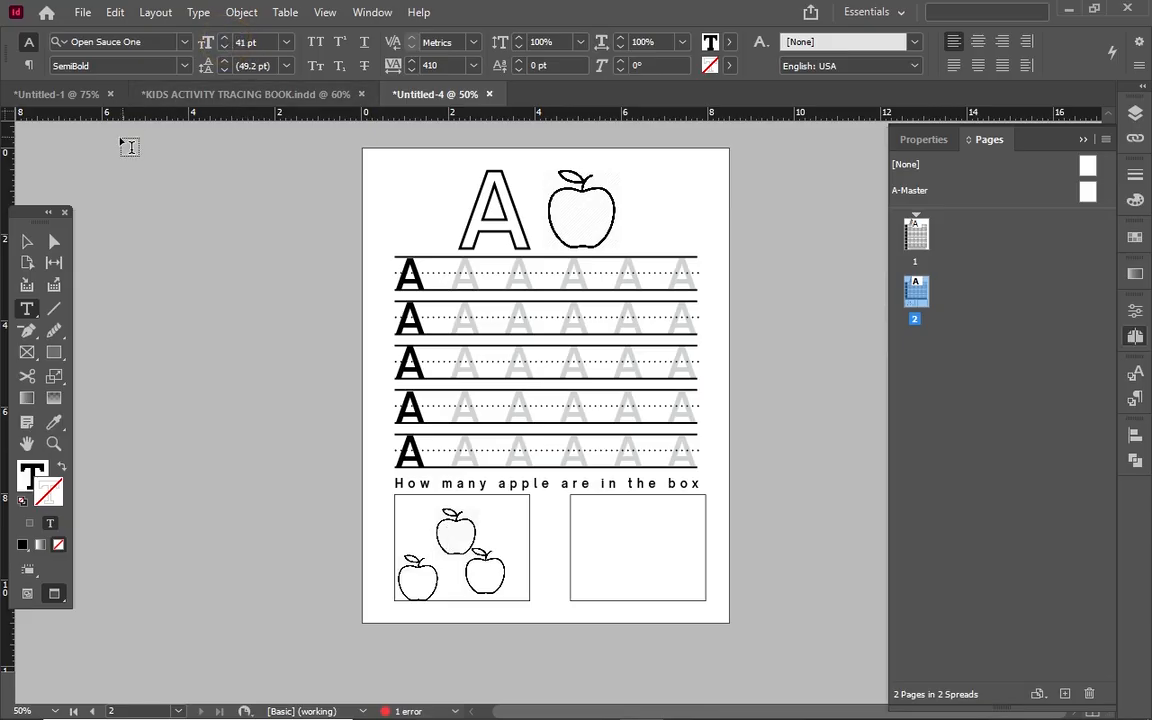
pyautogui.click(27, 246)
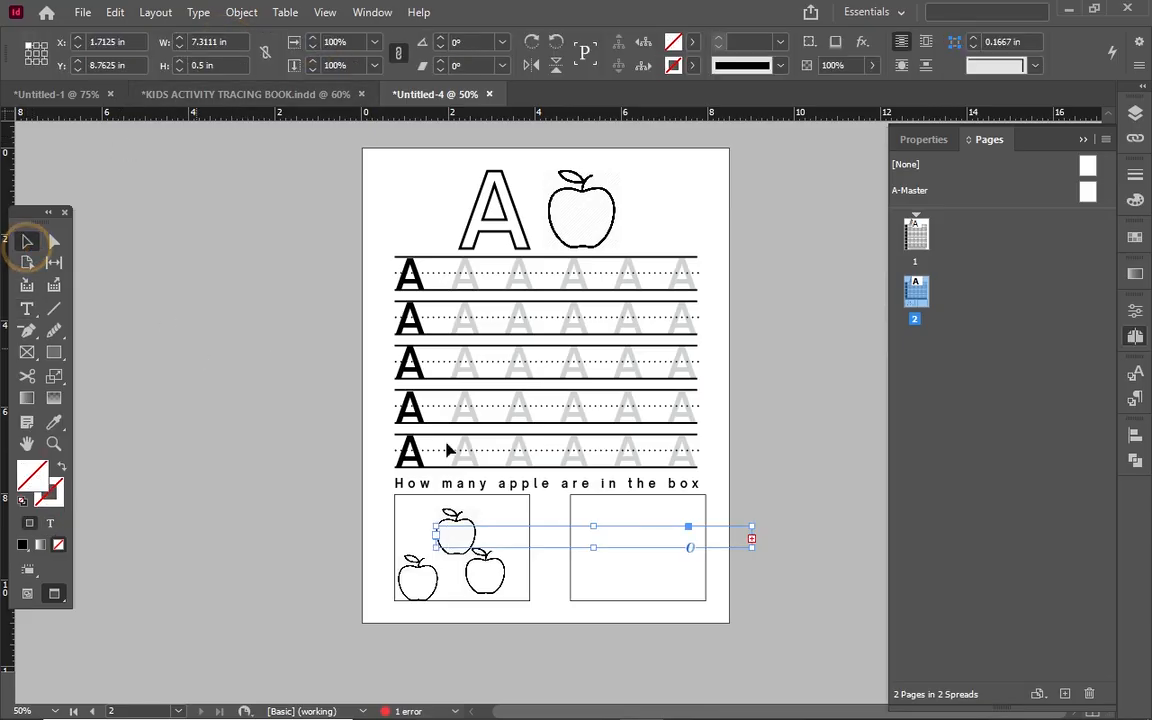
pyautogui.moveTo(592, 546); pyautogui.dragTo(593, 578)
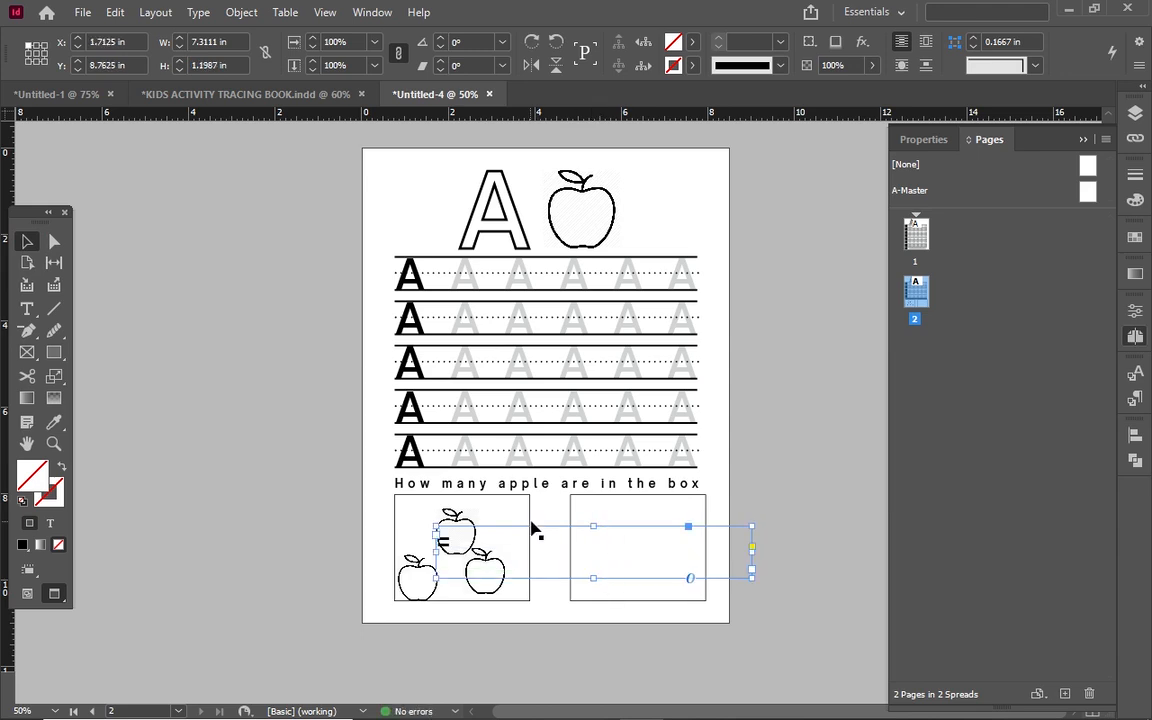
# Step: Move the equals sign into the gap between the two boxes, at X about 4.09 in and Y about 9.01 in
pyautogui.moveTo(537, 527); pyautogui.dragTo(641, 535)
pyautogui.press('Down')
pyautogui.press('Down')
pyautogui.press('Down')
pyautogui.press('Down')
pyautogui.press('Down')
pyautogui.press('Down')
pyautogui.press('Down')
pyautogui.press('Down')
pyautogui.press('Down')
pyautogui.press('Down')
pyautogui.press('Down')
pyautogui.press('Down')
pyautogui.press('Down')
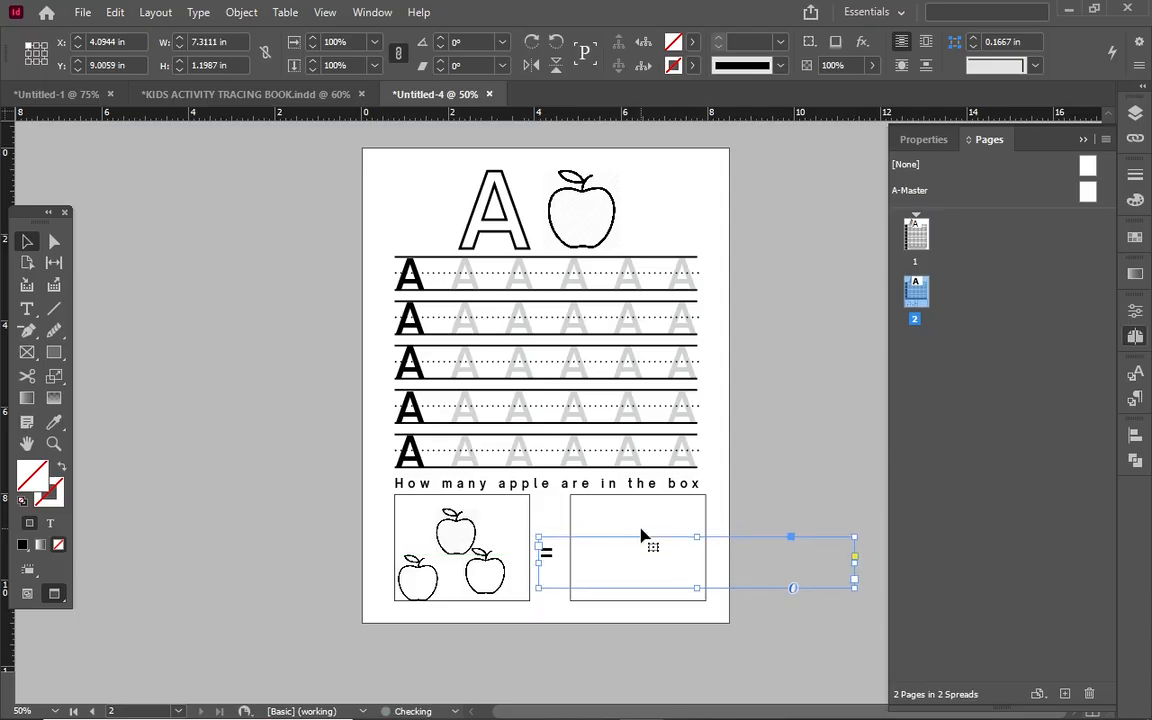
pyautogui.click(781, 437)
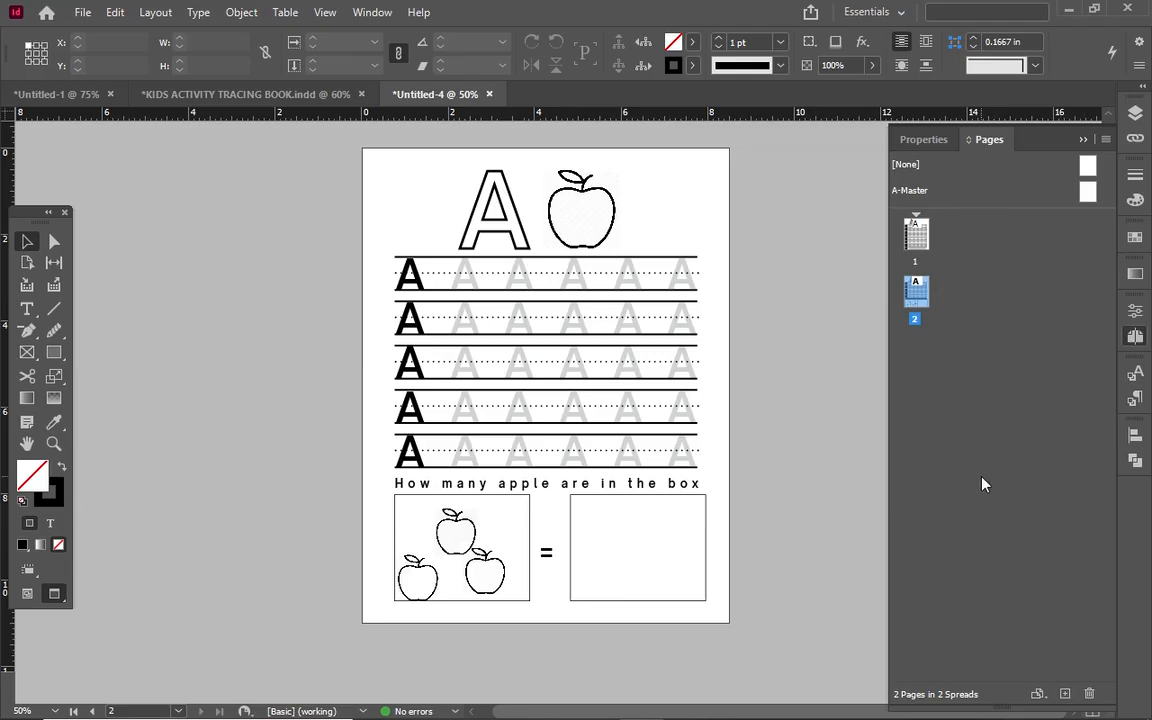
# Step: Duplicate page 2 as a third page and replace its outlined heading letter A with "3"
pyautogui.moveTo(915, 288); pyautogui.dragTo(1068, 697)
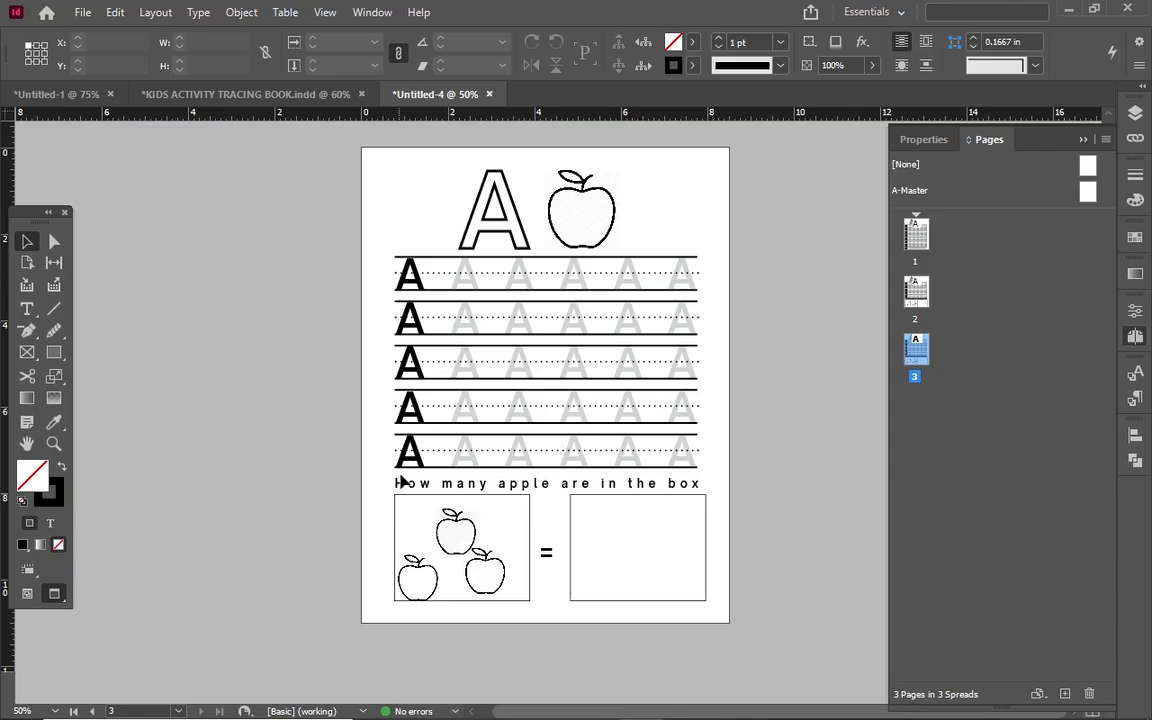
pyautogui.doubleClick(502, 213)
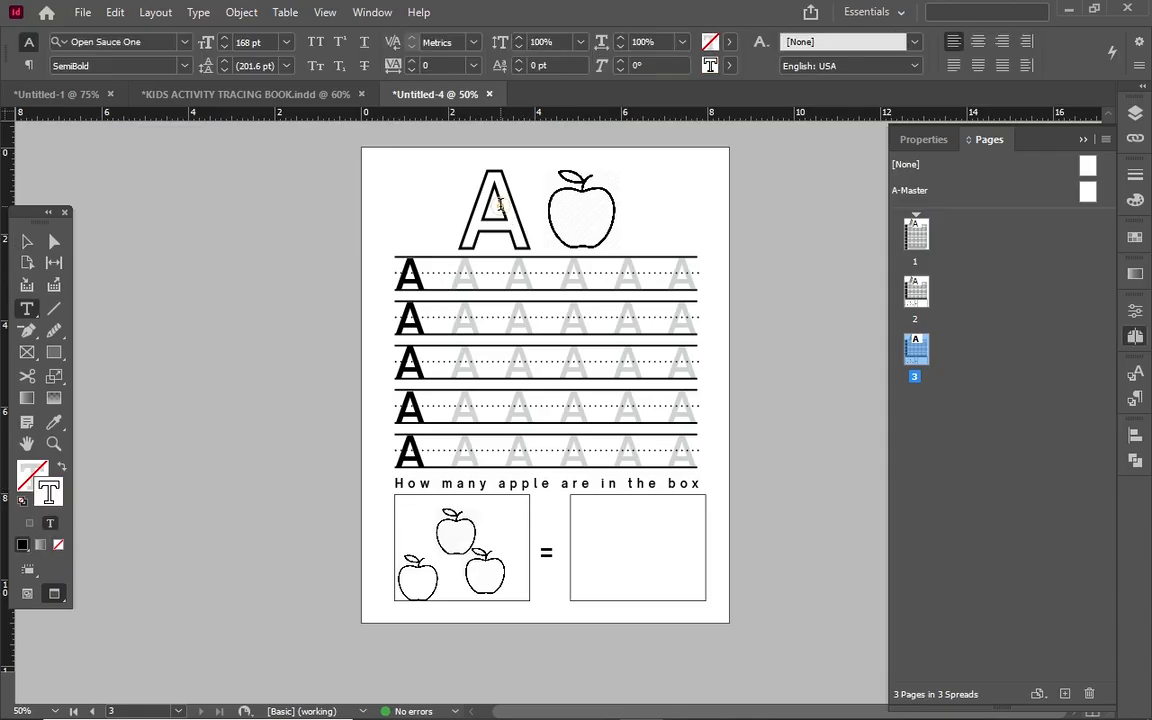
pyautogui.hotkey('ctrl', 'a')
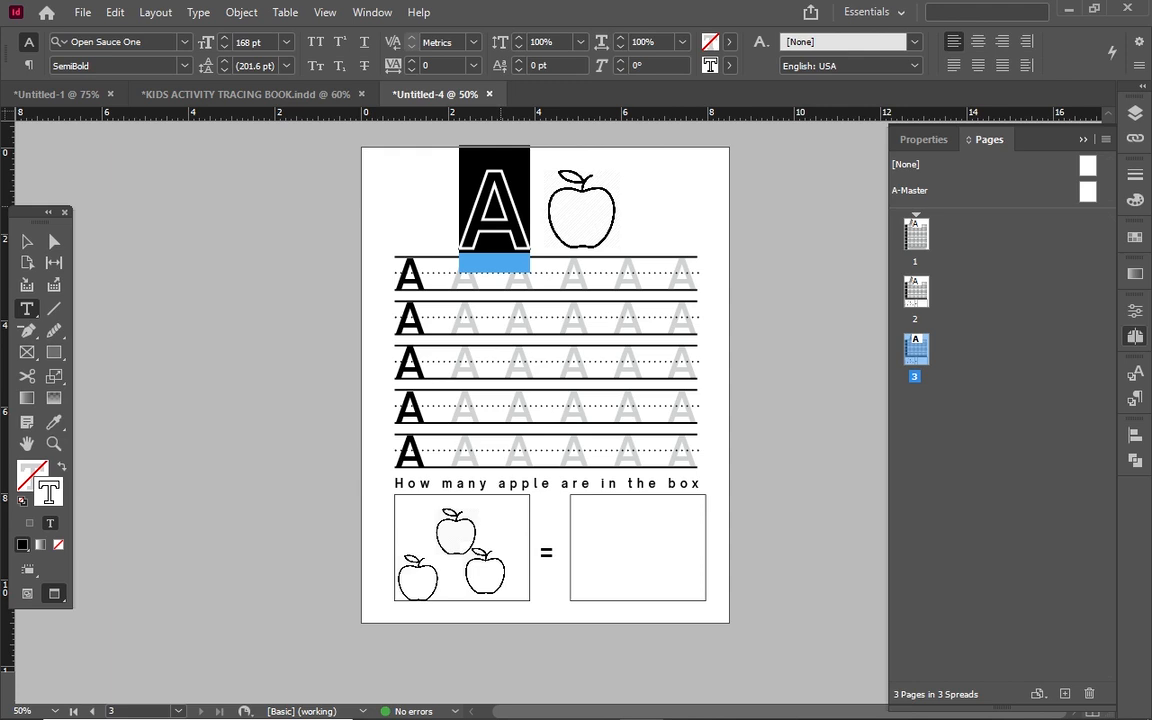
pyautogui.write('3')
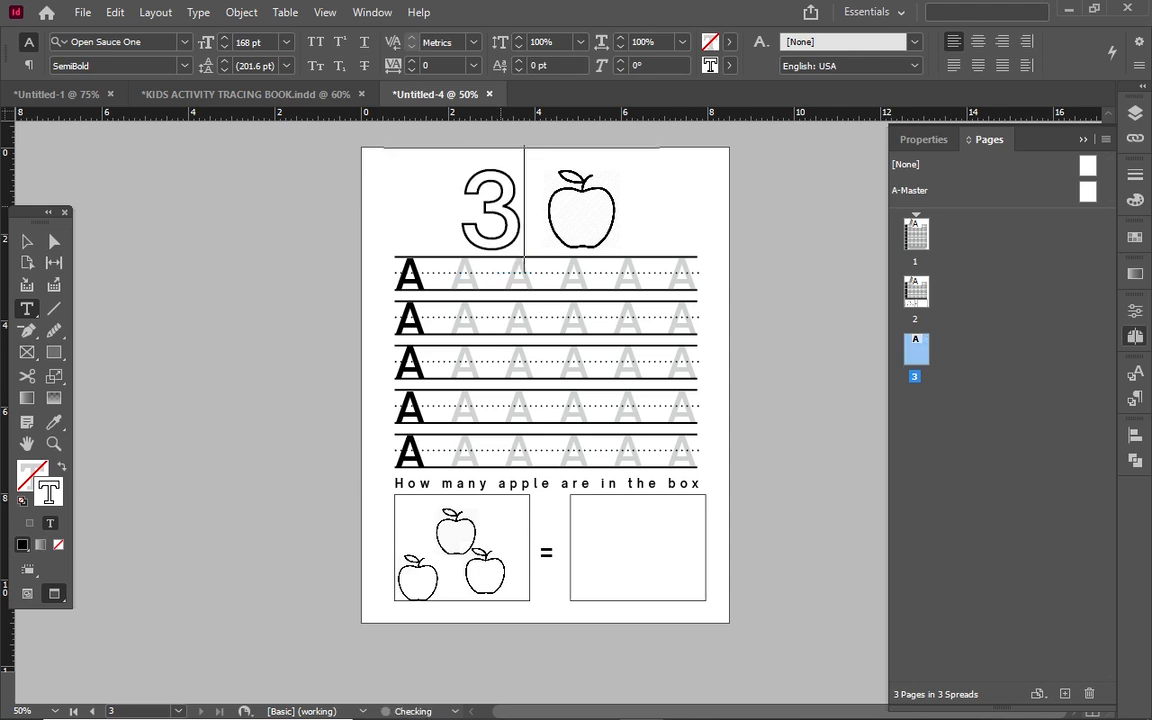
# Step: Delete the large apple picture beside the outlined 3 on page 3
pyautogui.click(580, 188)
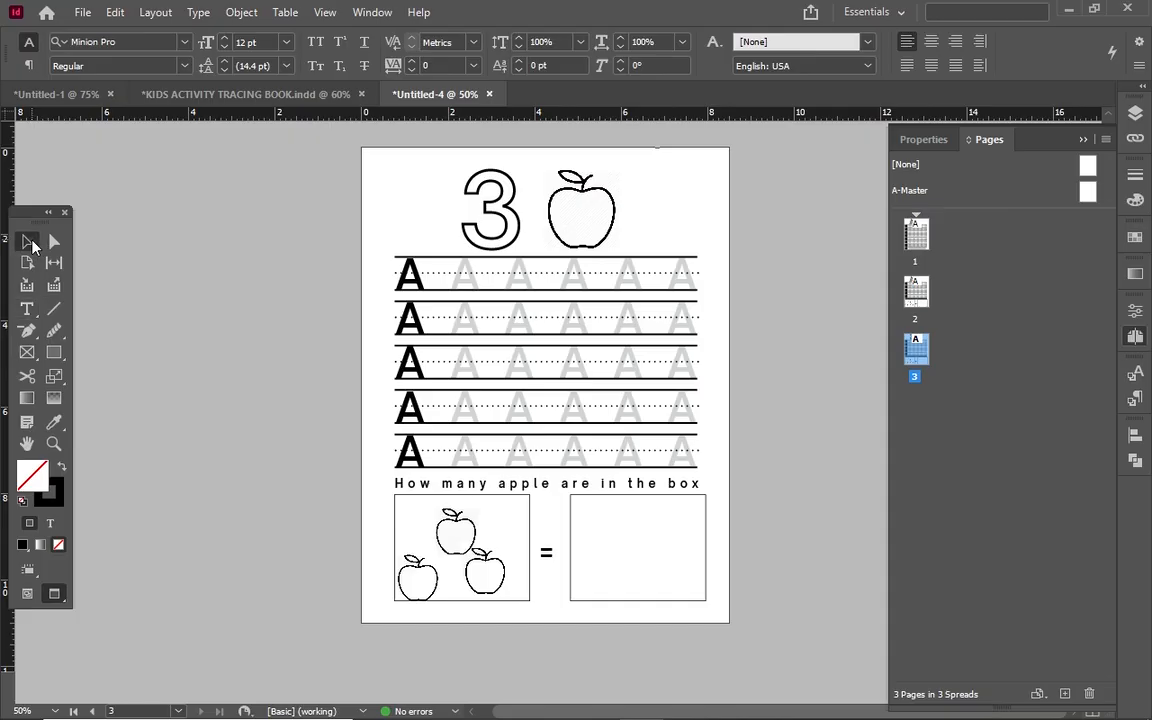
pyautogui.click(27, 241)
pyautogui.click(555, 228)
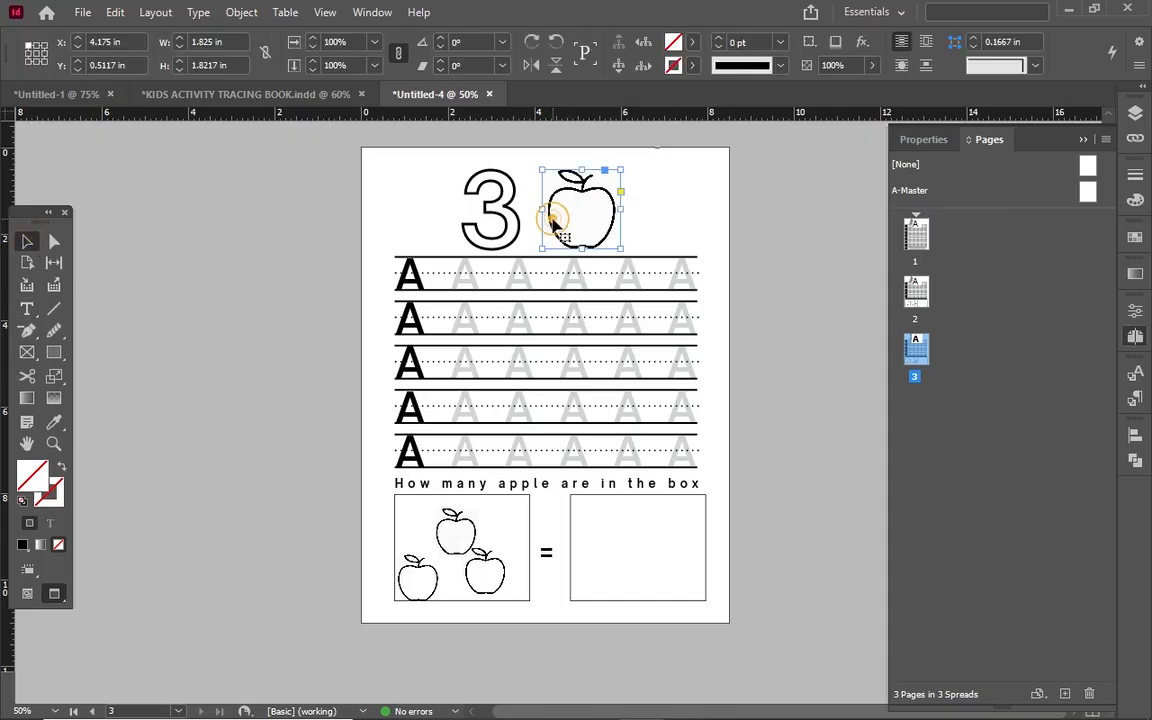
pyautogui.press('Delete')
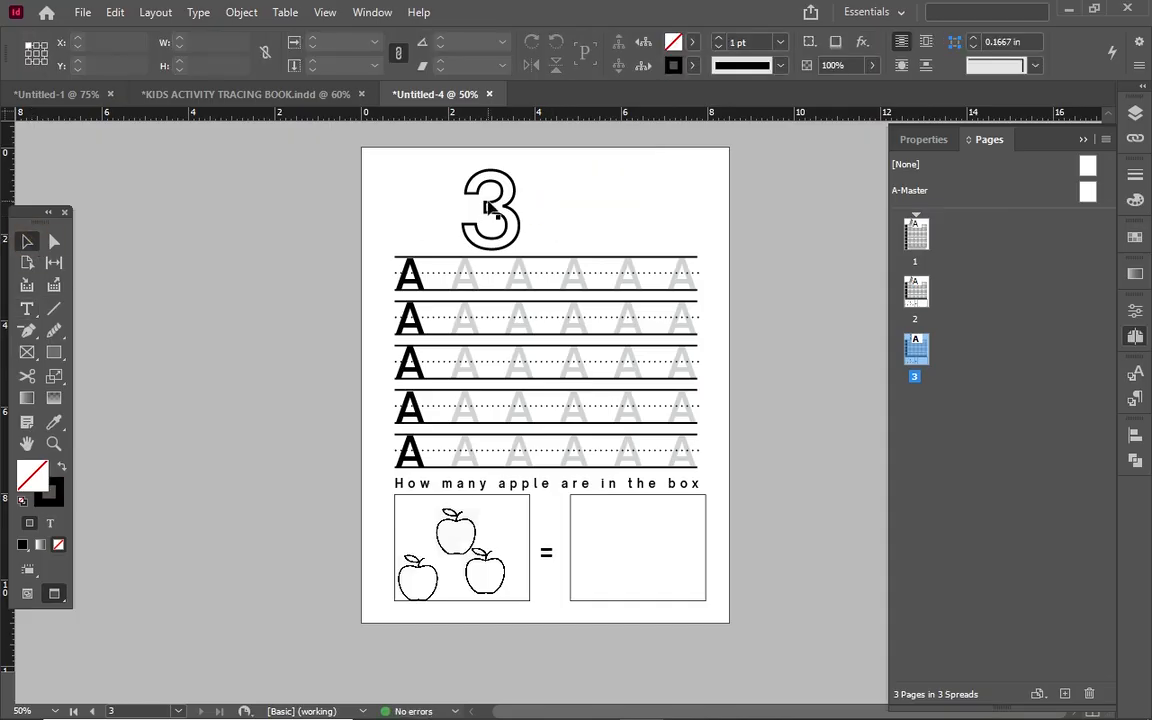
# Step: Ungroup the first row of practice letters on page 3
pyautogui.click(492, 205)
pyautogui.click(409, 283)
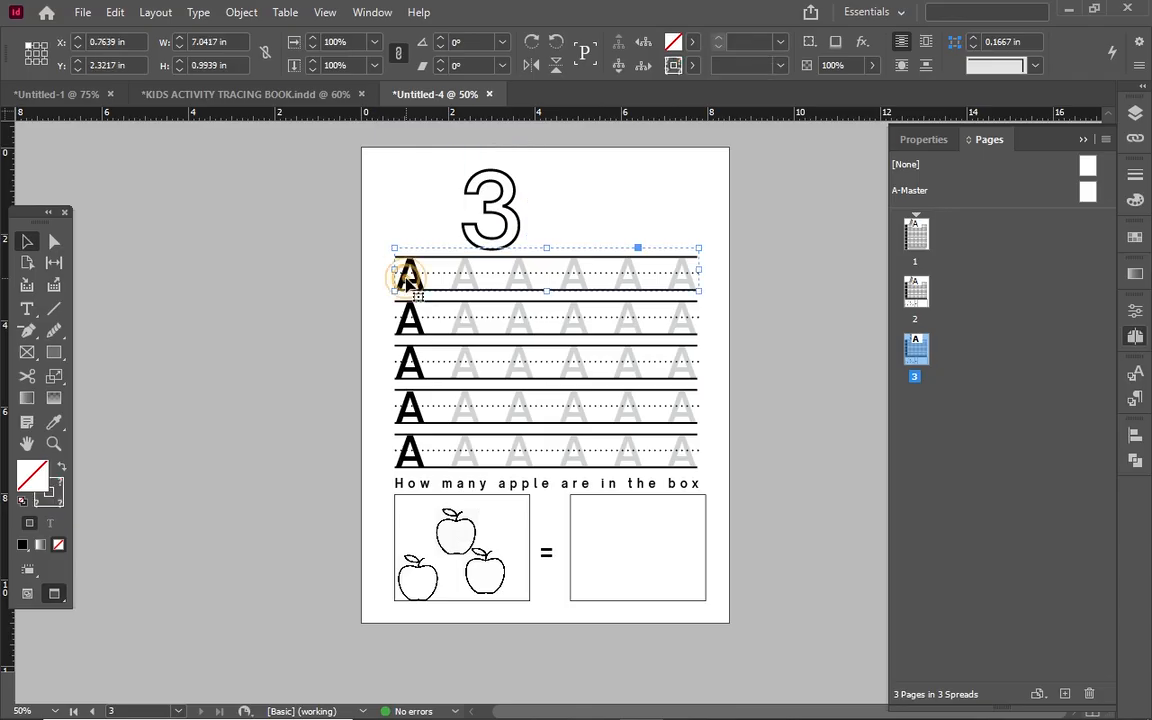
pyautogui.rightClick(409, 283)
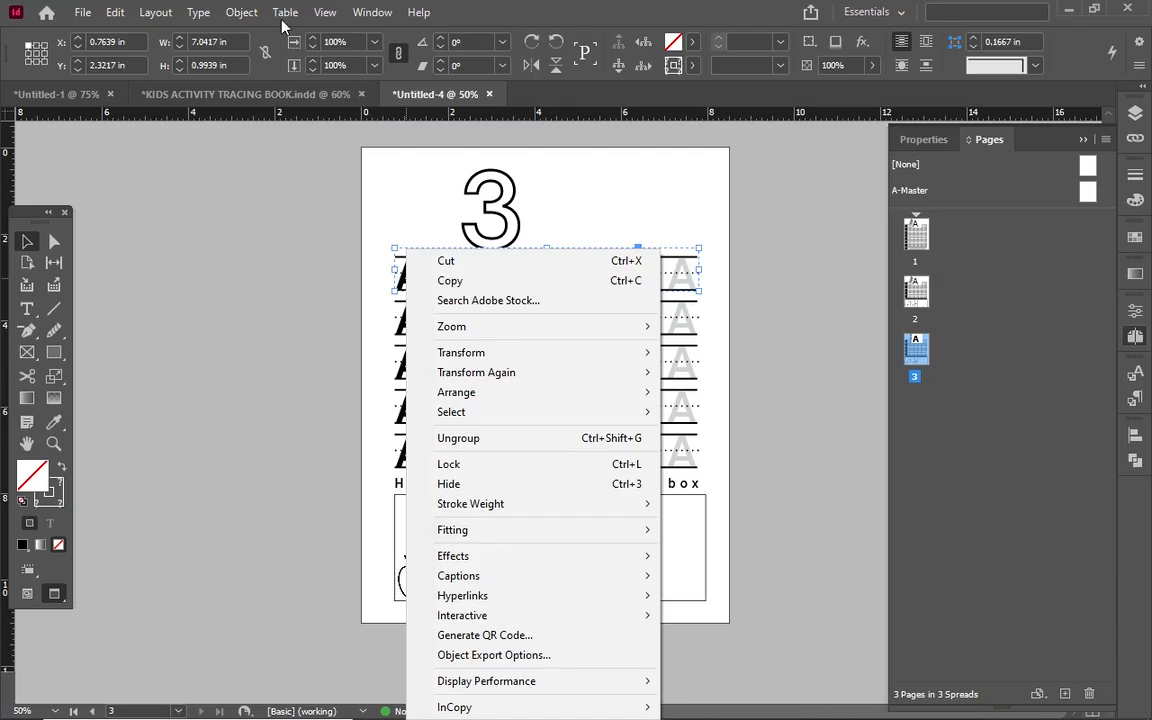
pyautogui.click(240, 13)
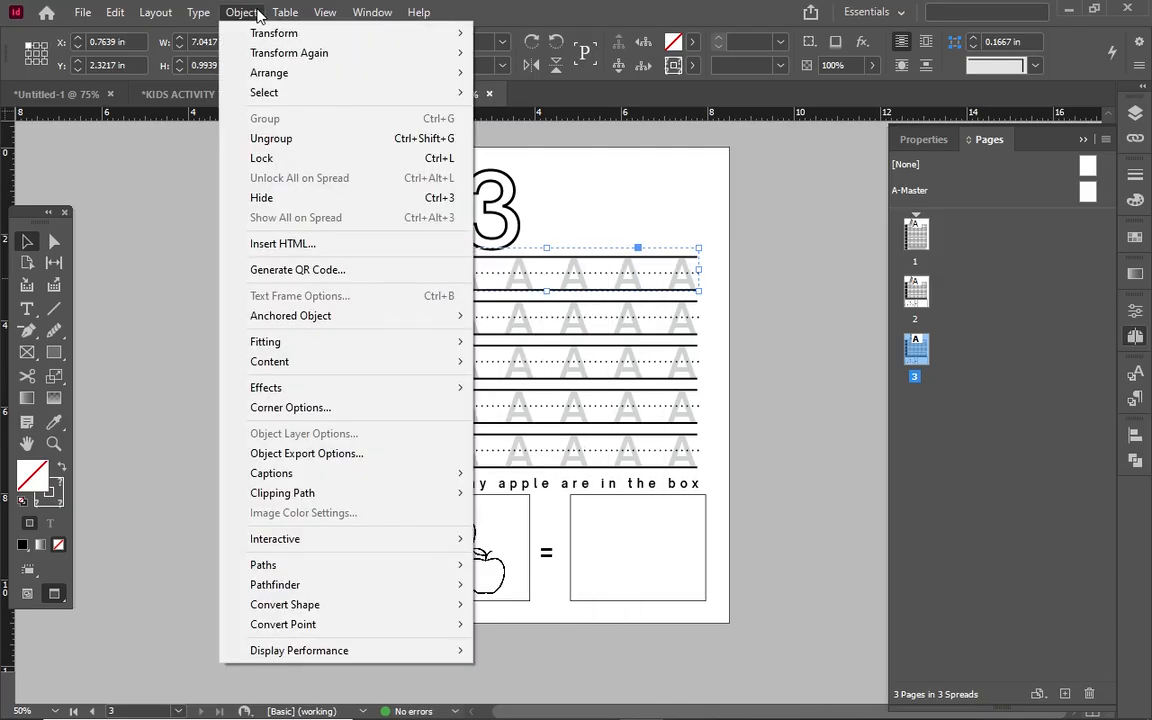
pyautogui.click(282, 140)
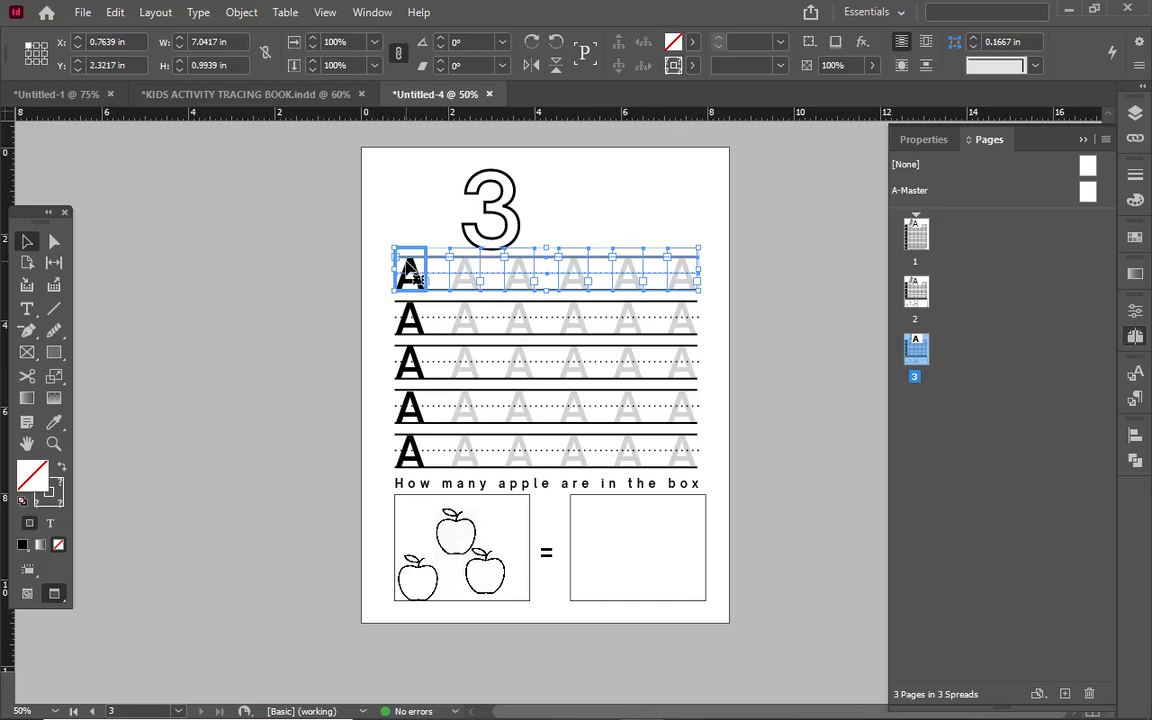
# Step: Duplicate the first row's solid black A beside the outlined 3 and replace the copy's text with "three"
pyautogui.click(370, 278)
pyautogui.click(409, 270)
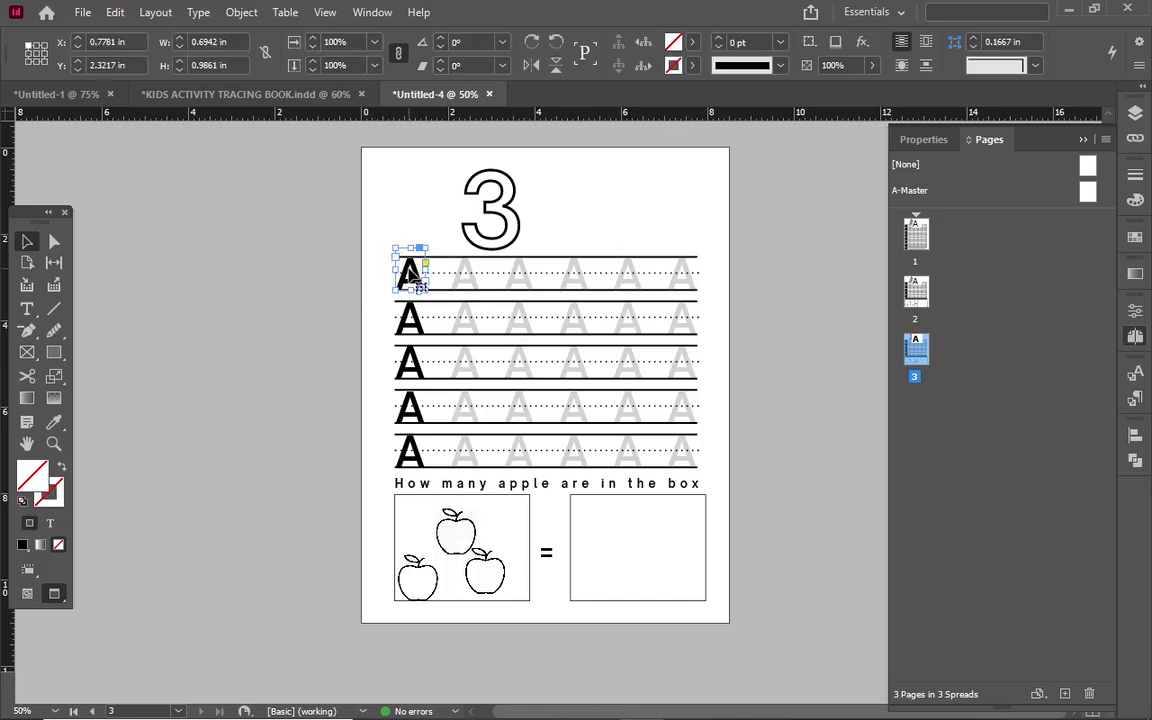
pyautogui.moveTo(409, 272)
pyautogui.mouseDown()
pyautogui.moveTo(488, 222)
pyautogui.moveTo(553, 215)
pyautogui.mouseUp()
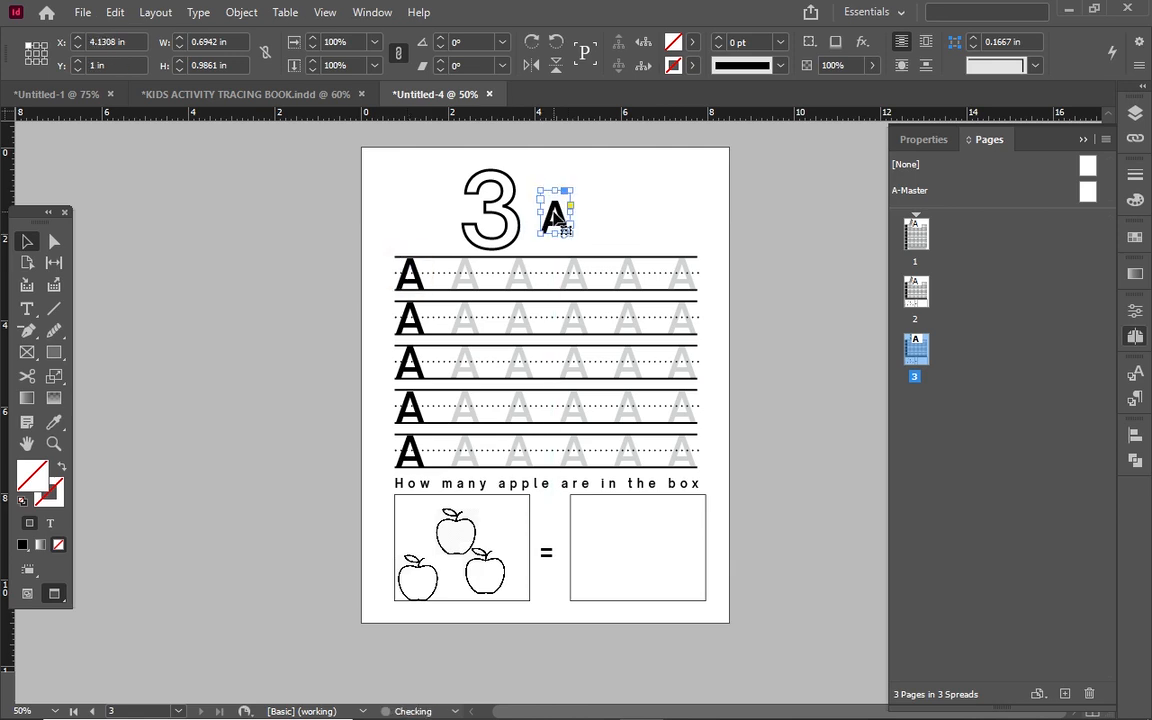
pyautogui.doubleClick(553, 215)
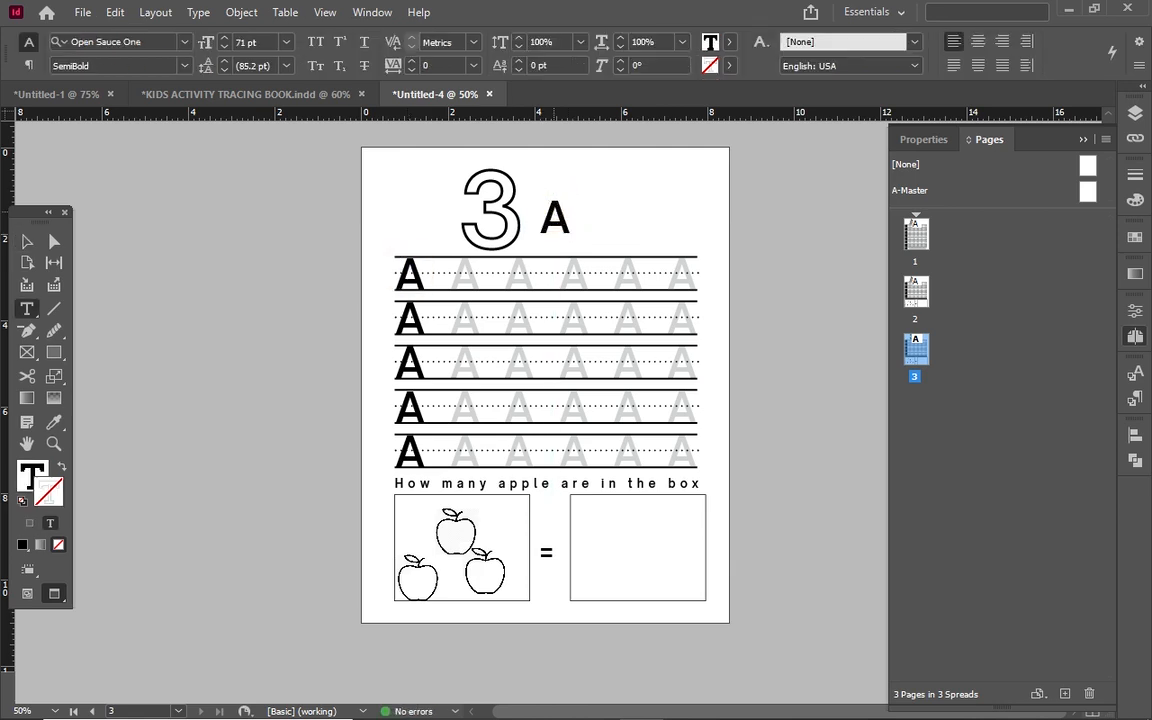
pyautogui.hotkey('ctrl', 'a')
pyautogui.write('t')
pyautogui.press('BackSpace')
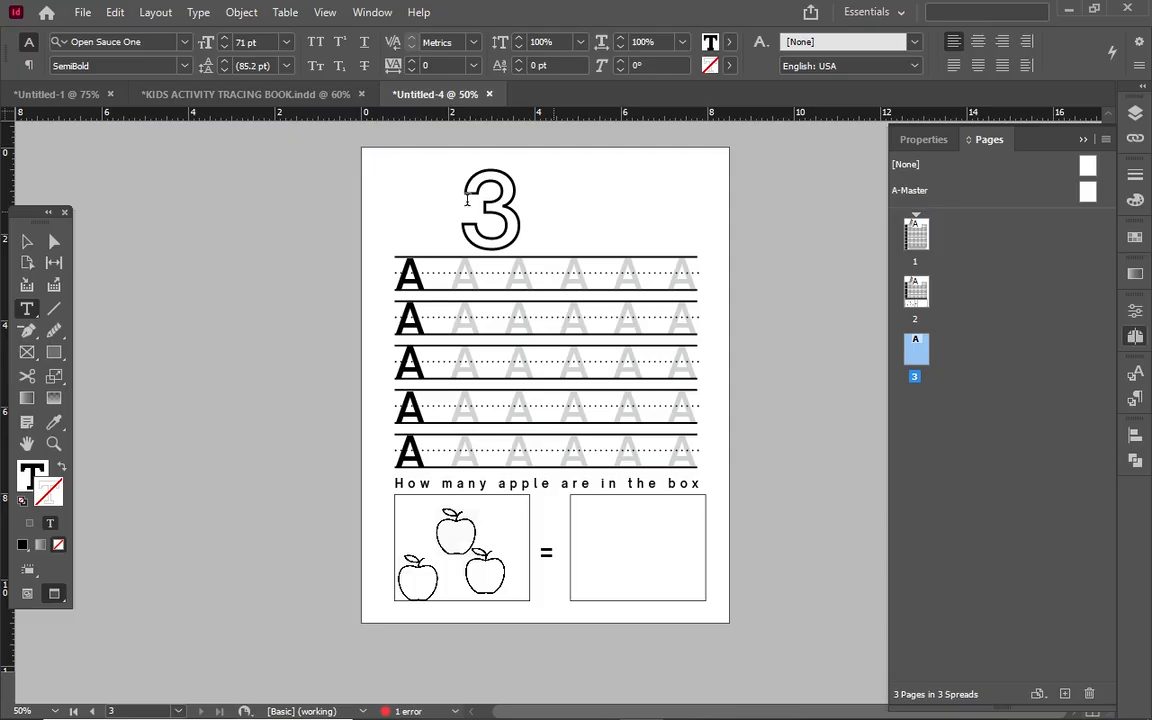
# Step: Enlarge the "three" text frame to about 4.6 by 1.5 in, starting at X about 3.89 in and Y 0.7 in
pyautogui.click(32, 242)
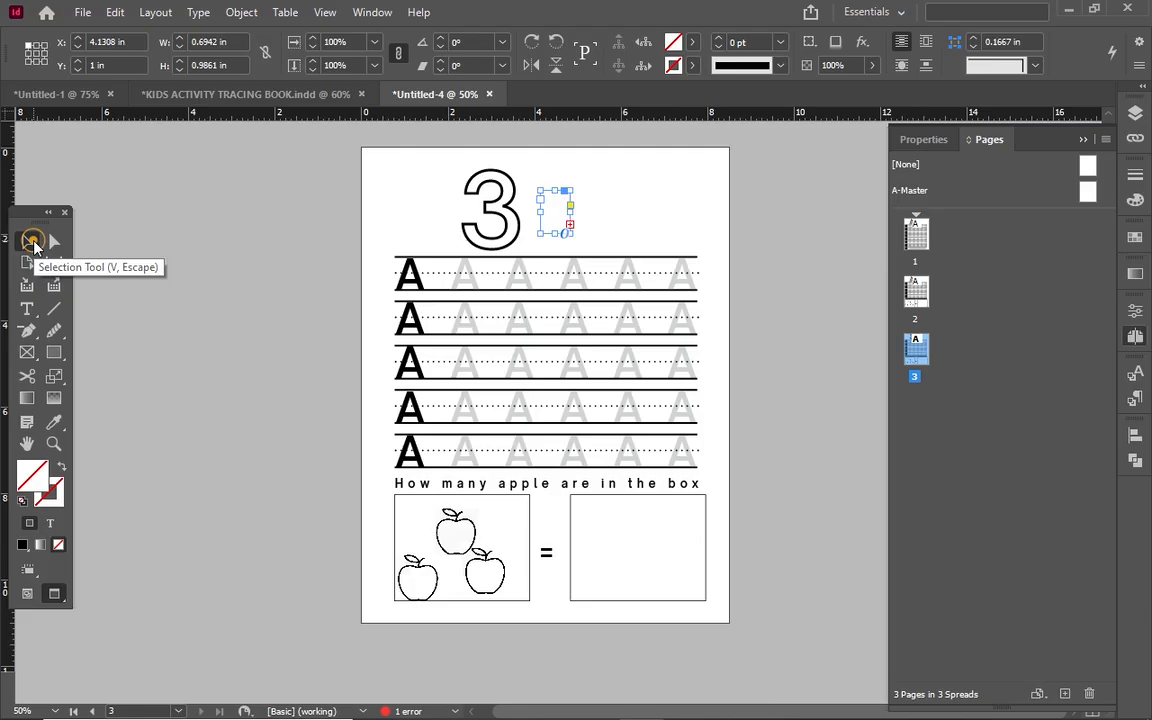
pyautogui.moveTo(569, 213); pyautogui.dragTo(729, 213)
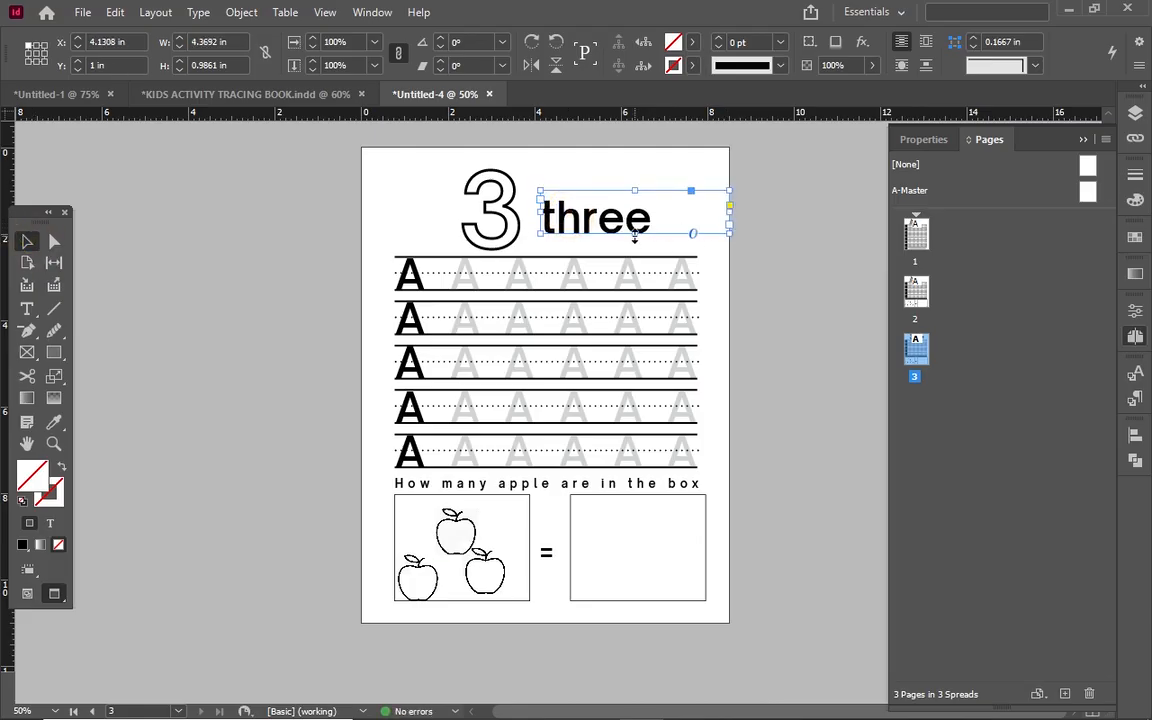
pyautogui.moveTo(633, 233); pyautogui.dragTo(634, 243)
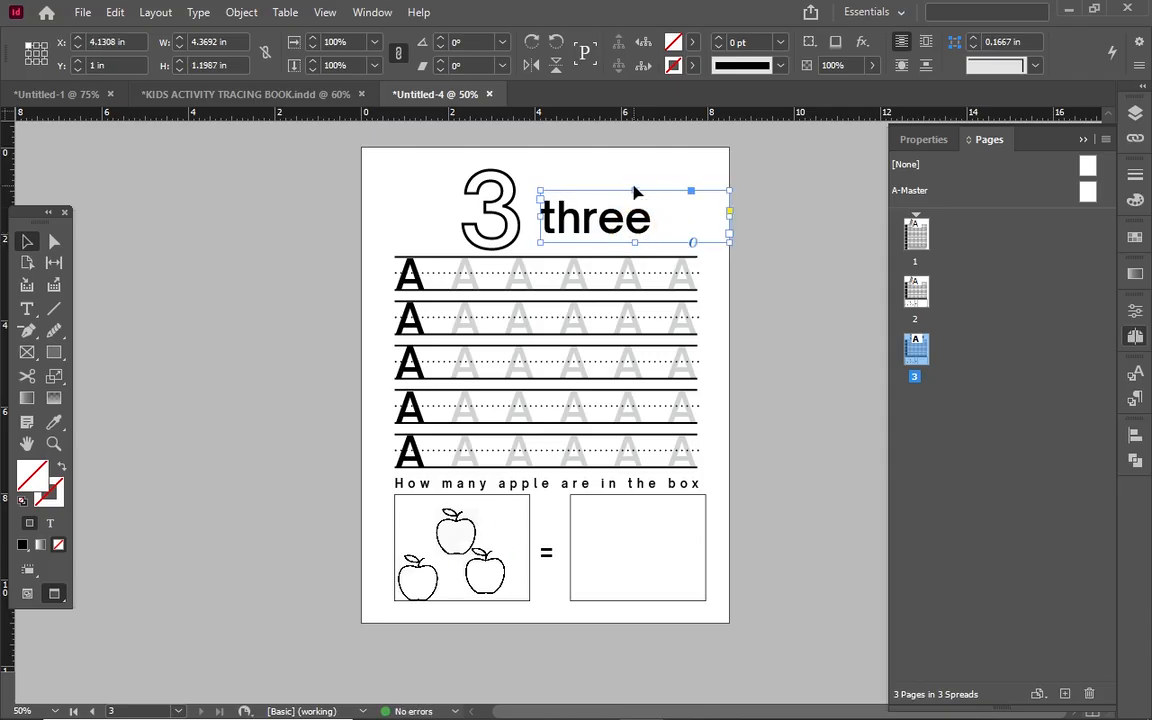
pyautogui.moveTo(633, 190); pyautogui.dragTo(634, 178)
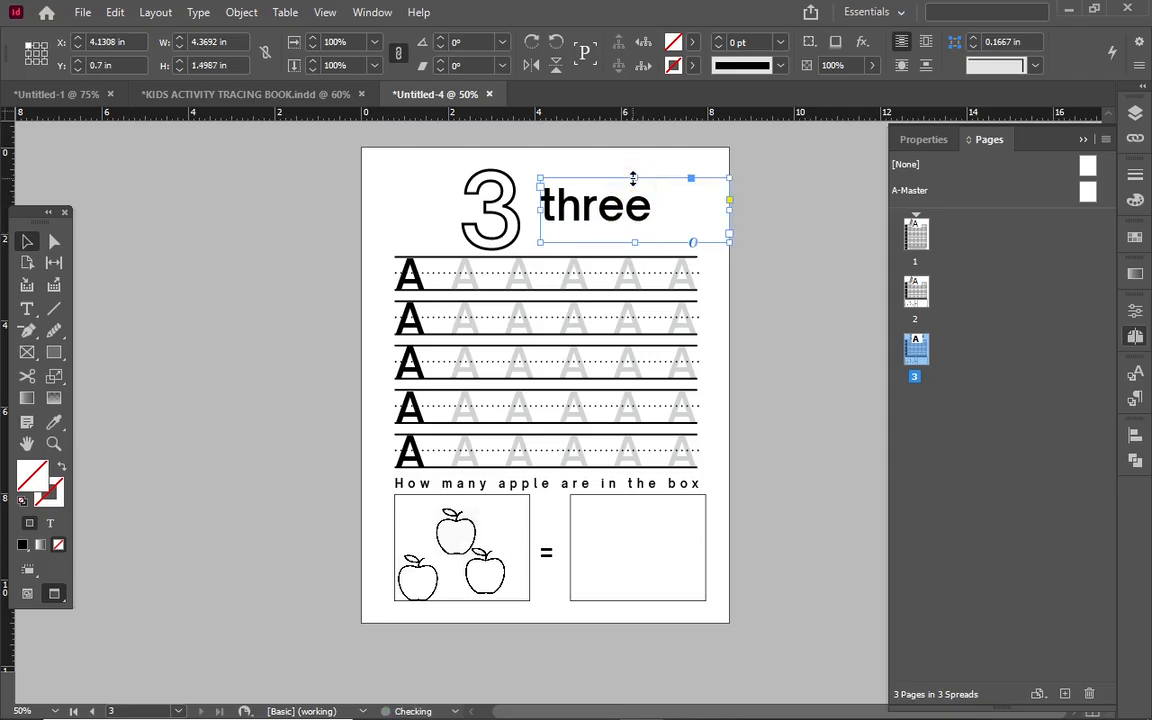
pyautogui.moveTo(540, 207); pyautogui.dragTo(530, 207)
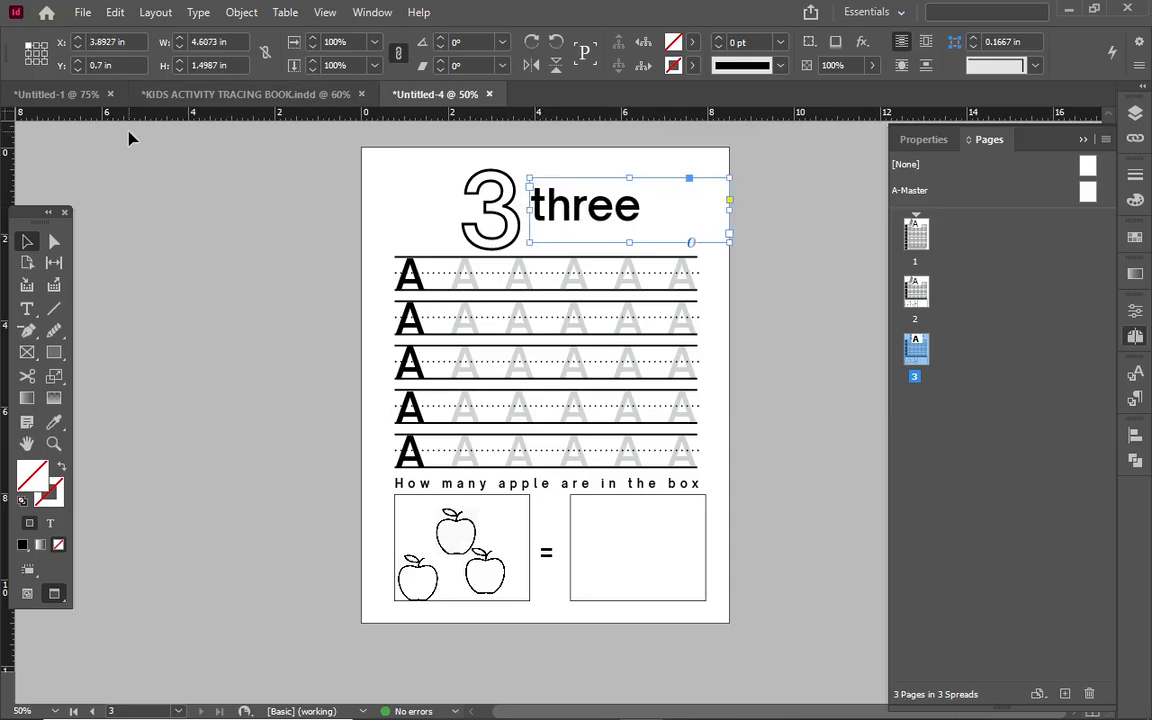
# Step: Increase the font size of the word "three" to 95 pt
pyautogui.doubleClick(565, 207)
pyautogui.doubleClick(565, 207)
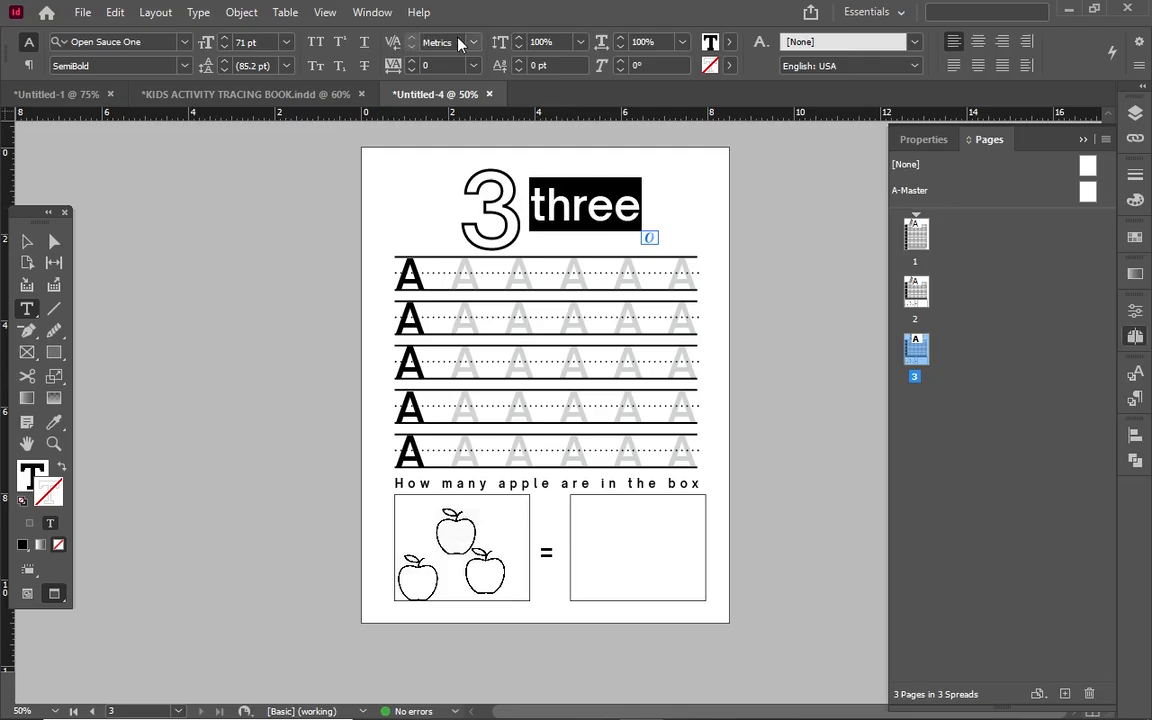
pyautogui.click(225, 39)
pyautogui.click(225, 39)
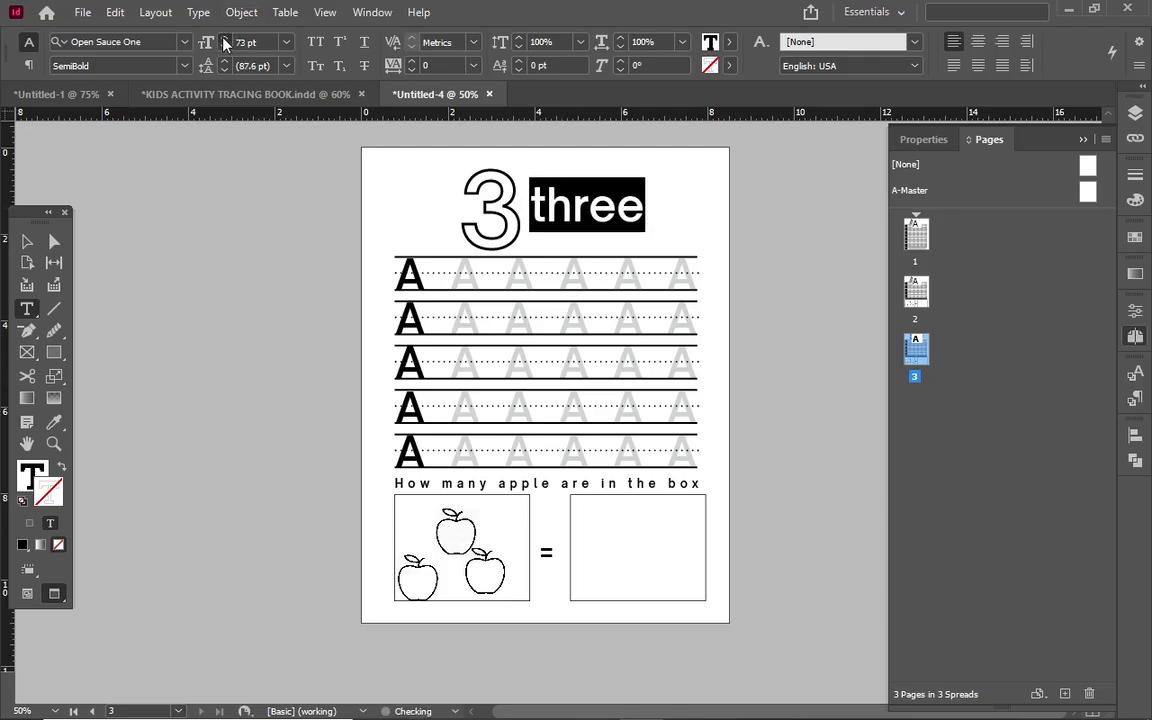
pyautogui.click(225, 39)
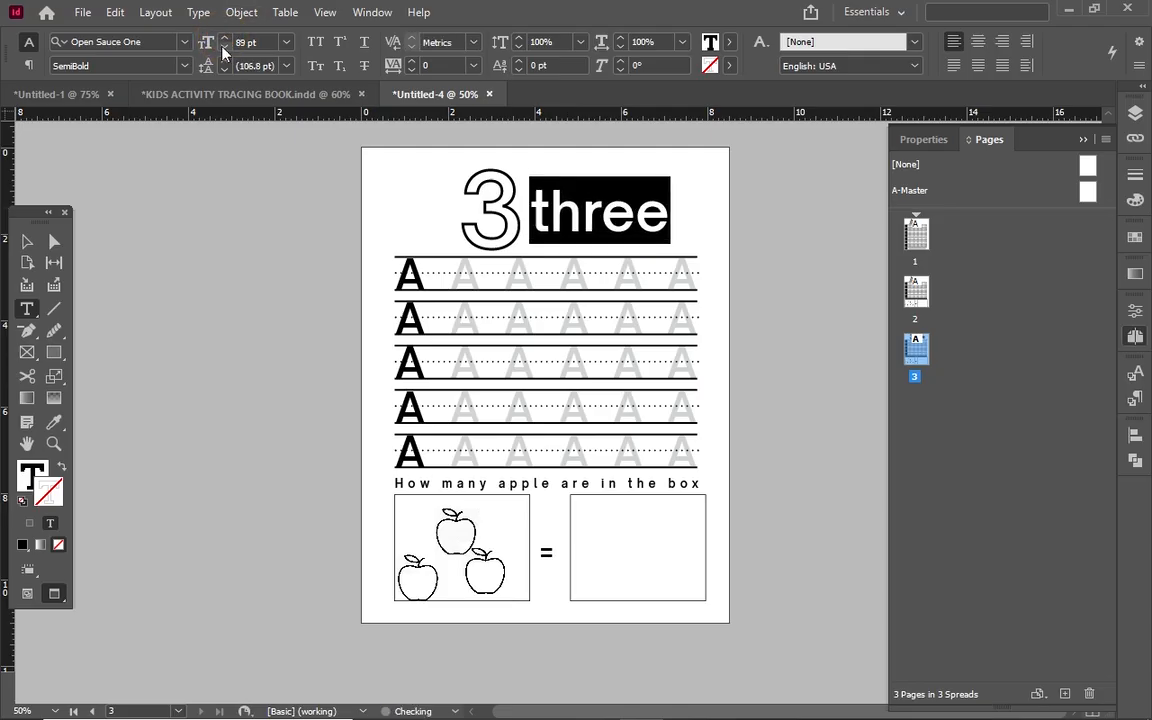
pyautogui.click(224, 40)
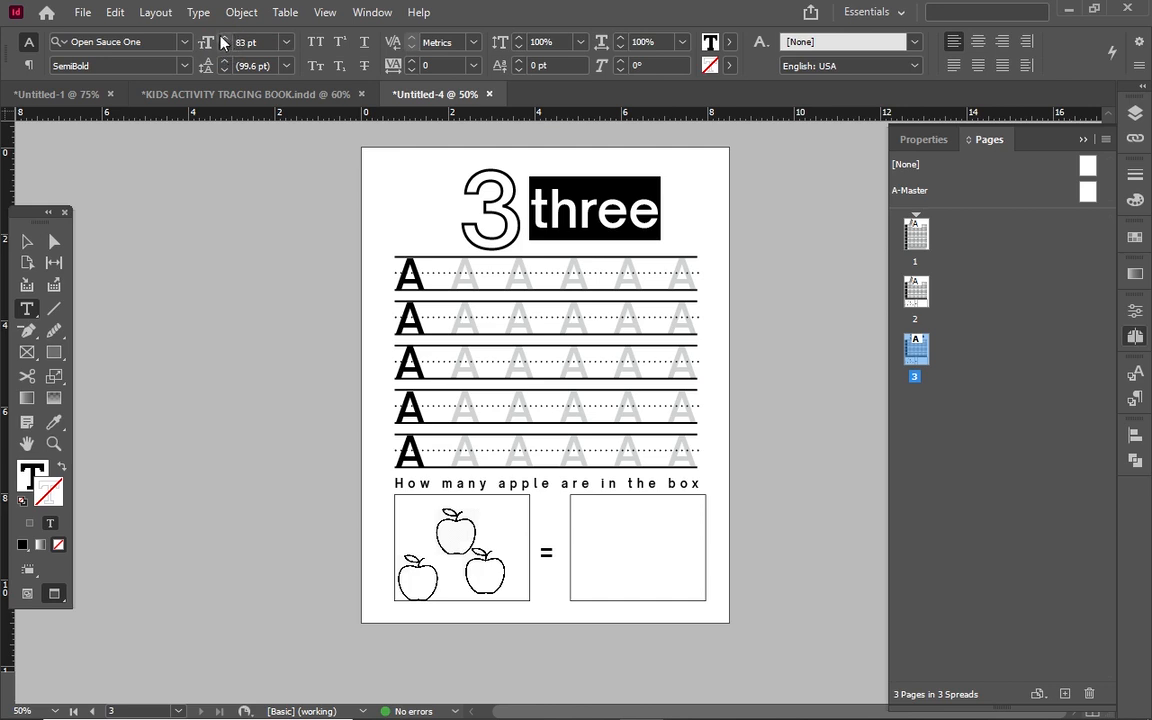
pyautogui.click(223, 40)
pyautogui.click(223, 40)
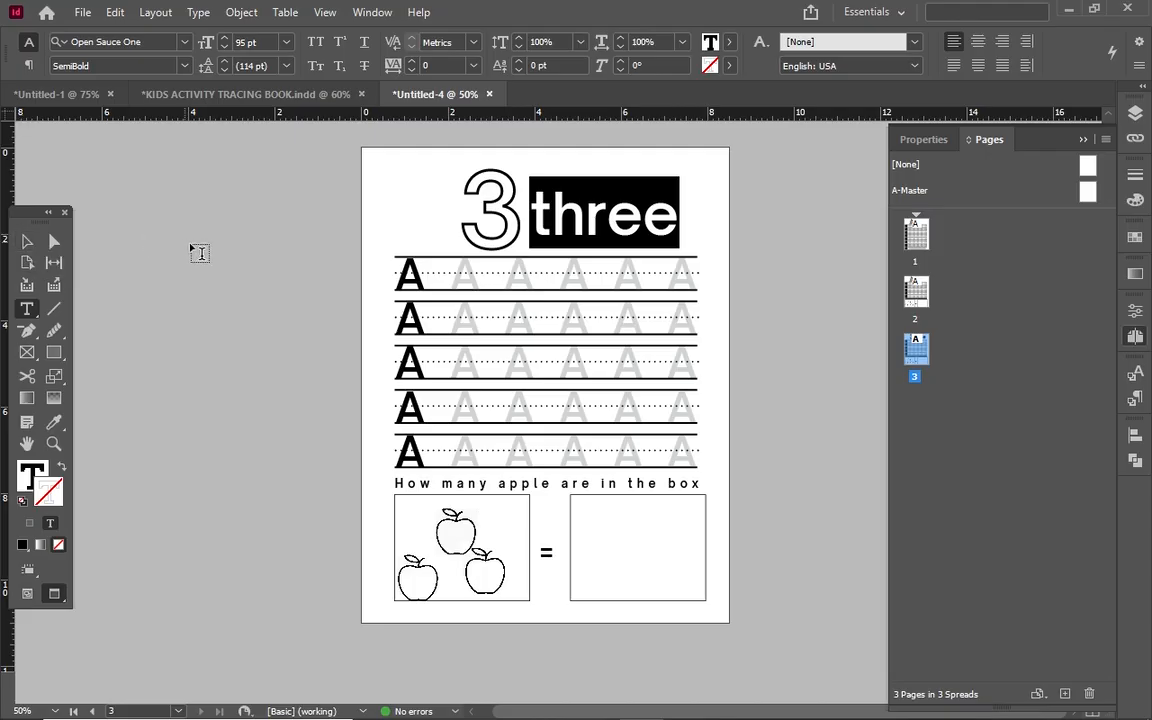
# Step: Nudge the "three" text frame closer to the outlined 3, to X about 3.73 in
pyautogui.click(29, 241)
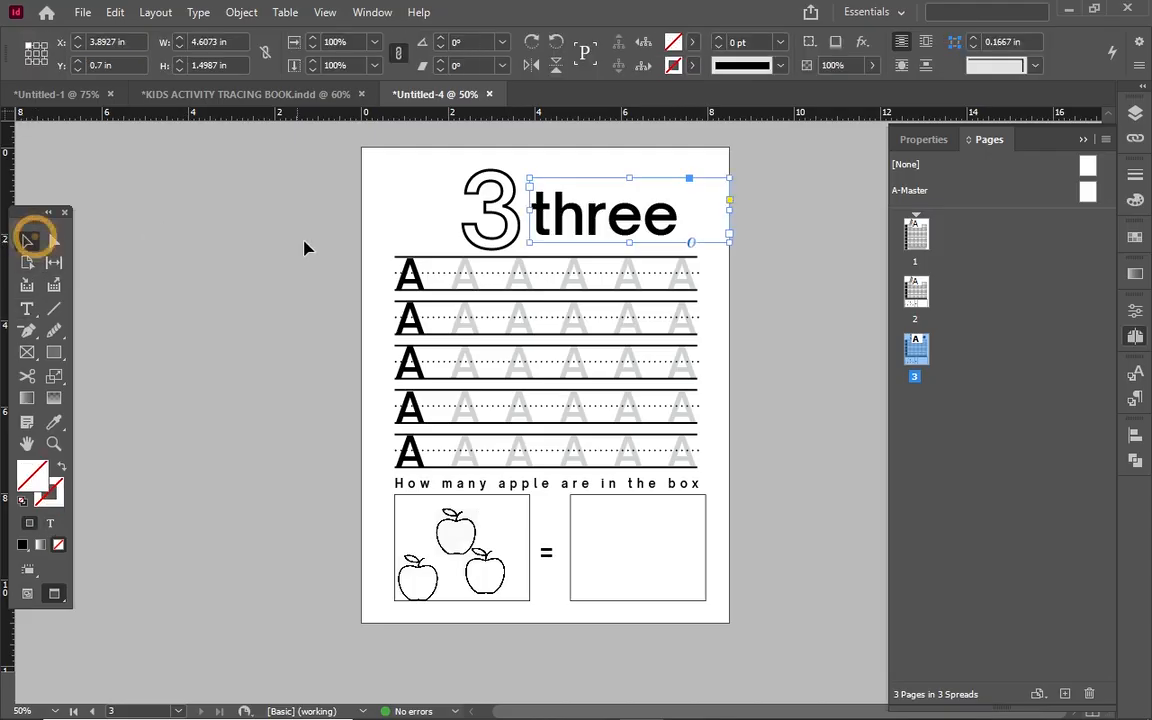
pyautogui.press('Left')
pyautogui.press('Left')
pyautogui.press('Left')
pyautogui.press('Left')
pyautogui.press('Left')
pyautogui.press('Left')
pyautogui.press('Left')
pyautogui.press('Left')
pyautogui.press('Left')
pyautogui.press('Left')
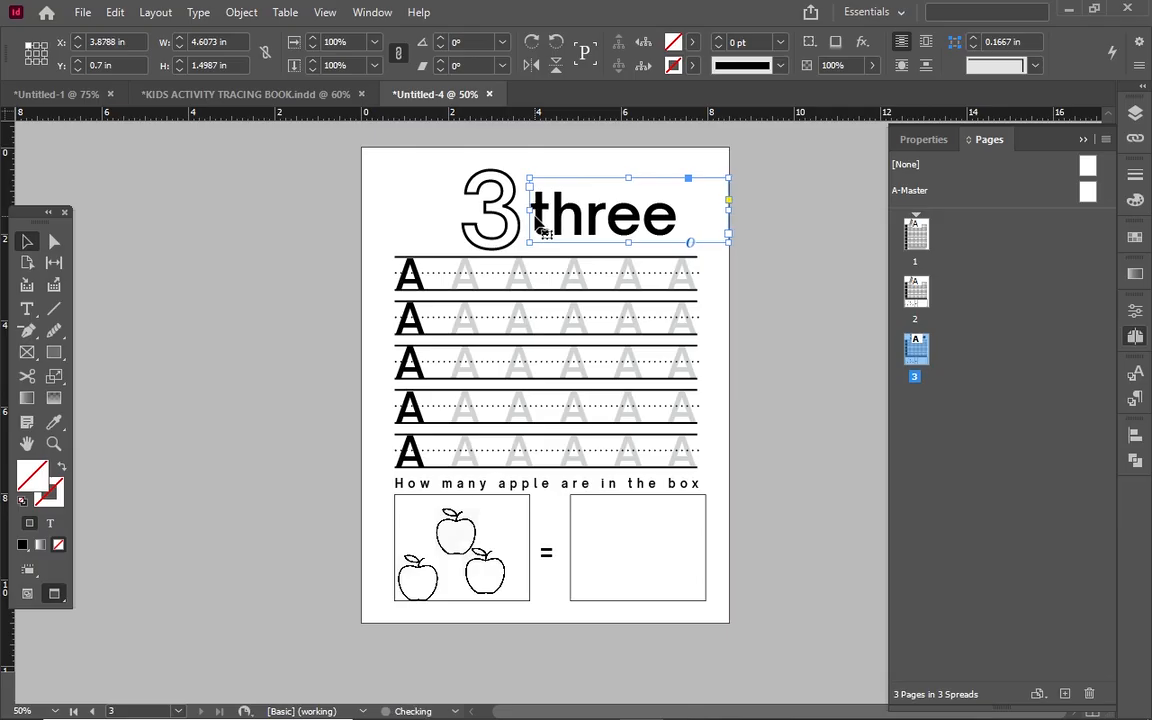
pyautogui.press('Left')
pyautogui.press('Left')
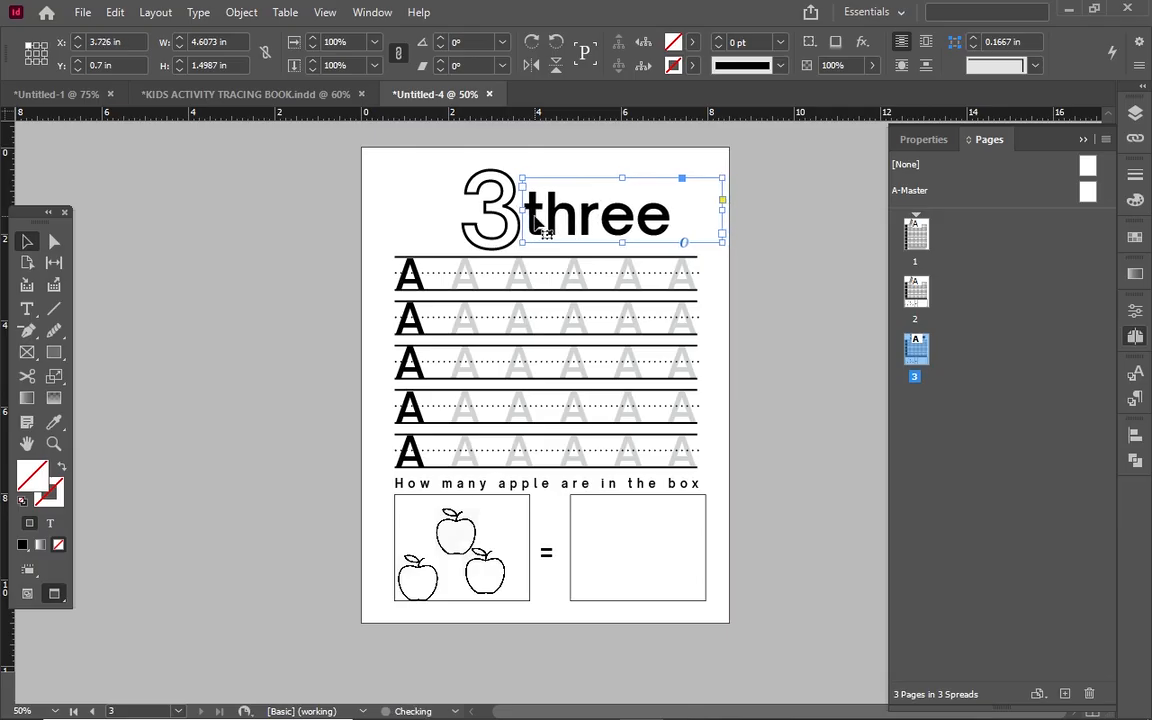
pyautogui.click(183, 262)
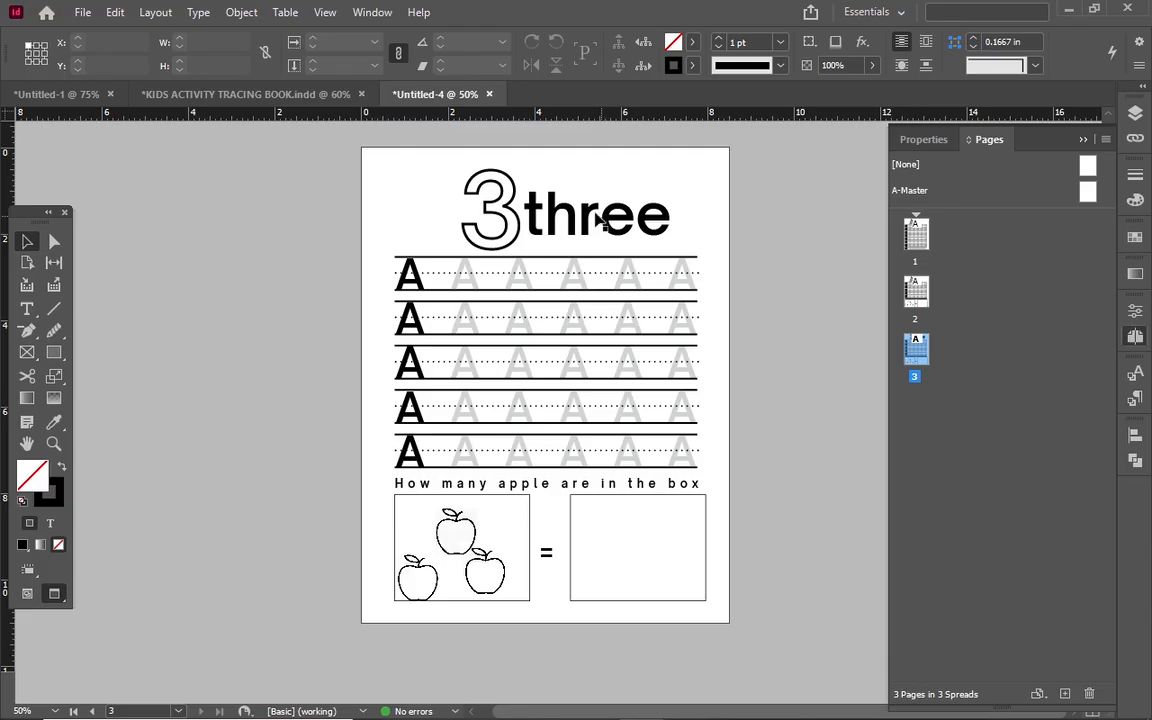
pyautogui.moveTo(478, 162)
pyautogui.mouseDown()
pyautogui.moveTo(670, 256)
pyautogui.moveTo(594, 193)
pyautogui.moveTo(561, 198)
pyautogui.mouseUp()
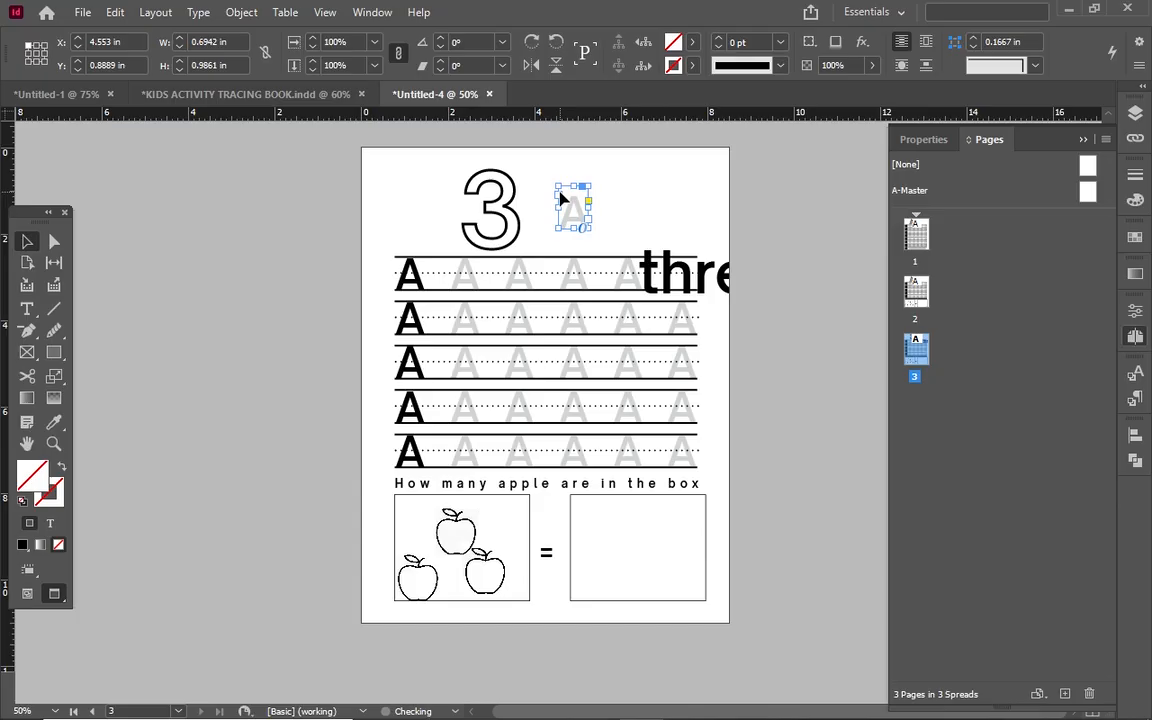
pyautogui.hotkey('ctrl', 'z')
pyautogui.press('z')
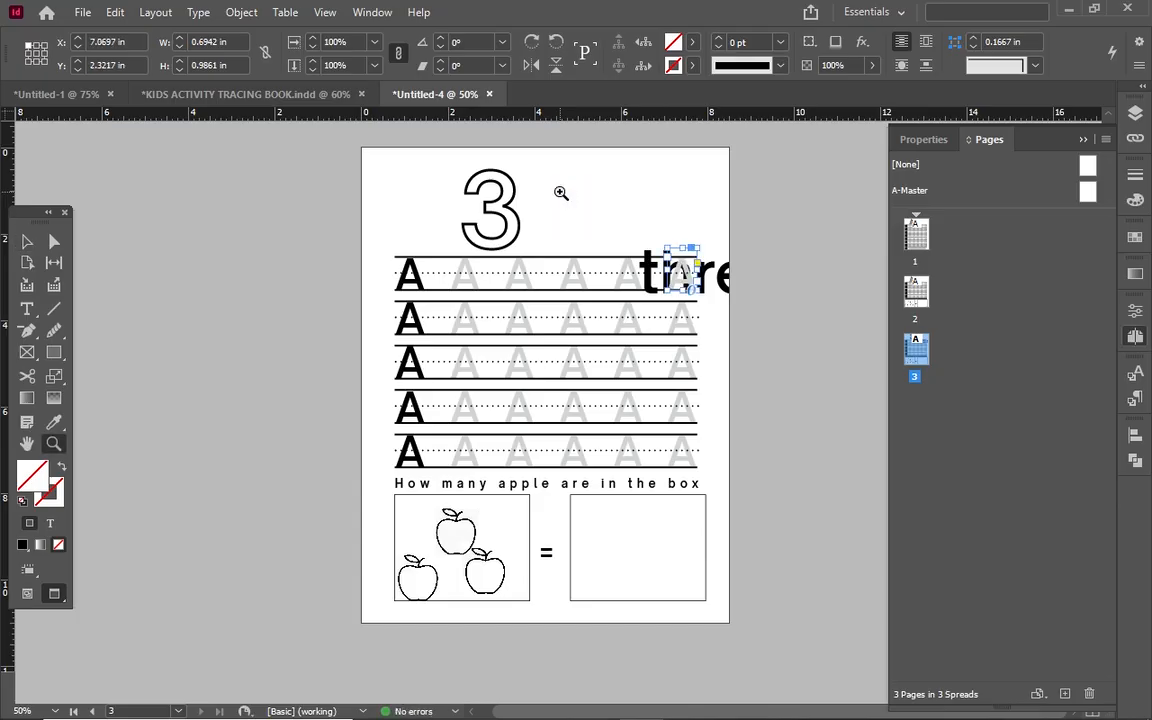
pyautogui.hotkey('ctrl', 'z')
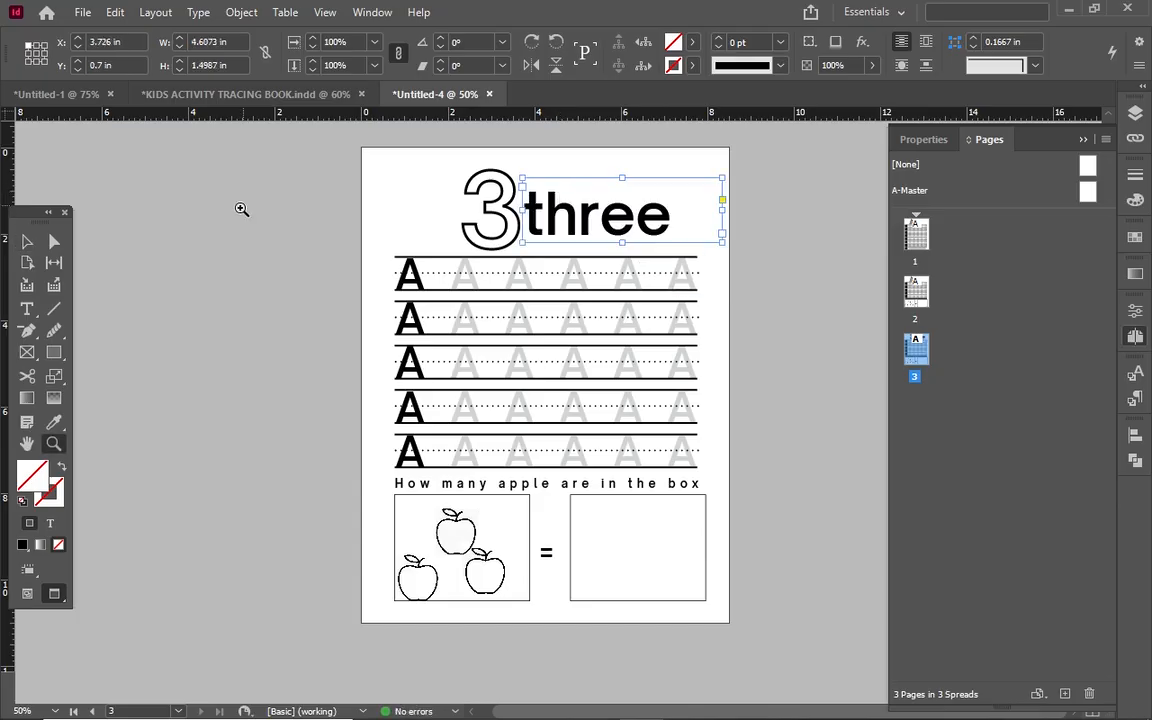
pyautogui.click(27, 241)
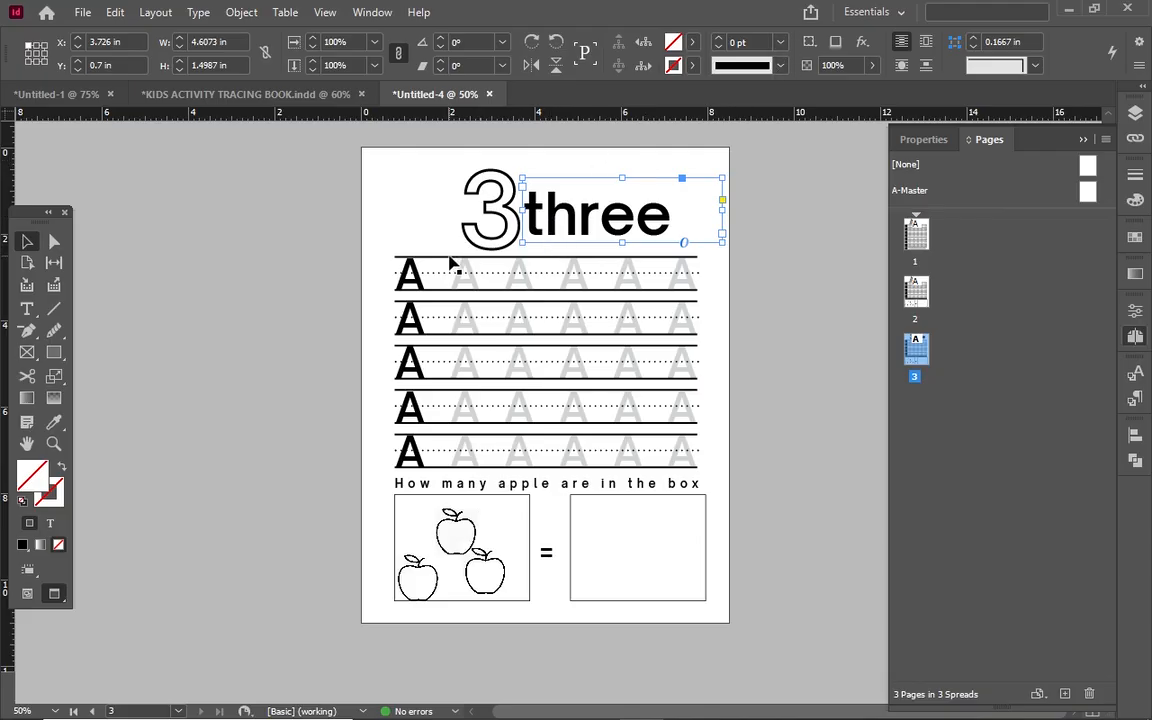
pyautogui.click(437, 228)
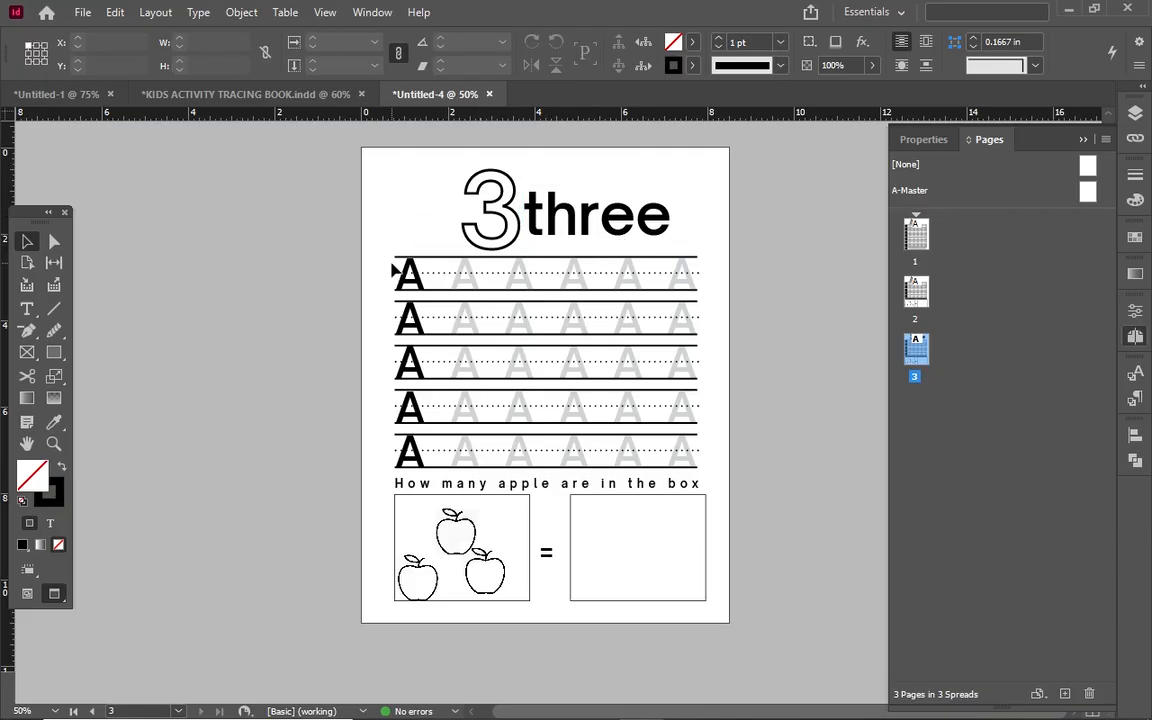
# Step: Replace the solid black A at the start of the first practice row with "3"
pyautogui.click(395, 266)
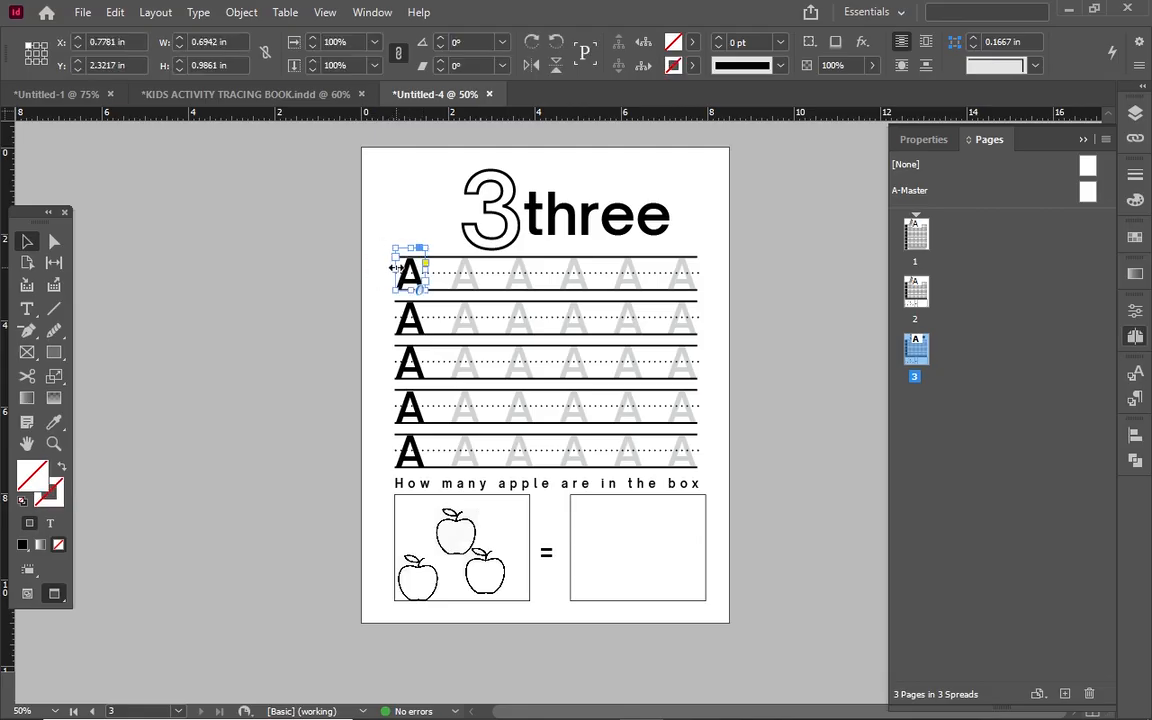
pyautogui.click(388, 267)
pyautogui.click(397, 263)
pyautogui.click(405, 268)
pyautogui.click(411, 273)
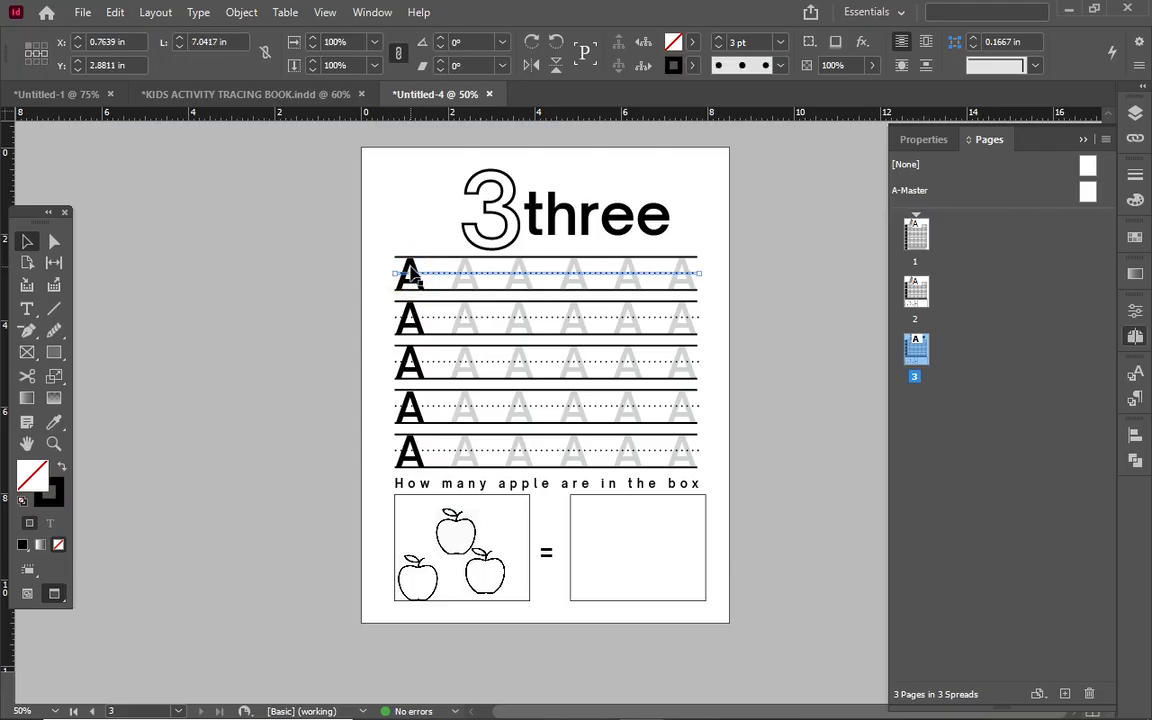
pyautogui.press('t')
pyautogui.click(411, 273)
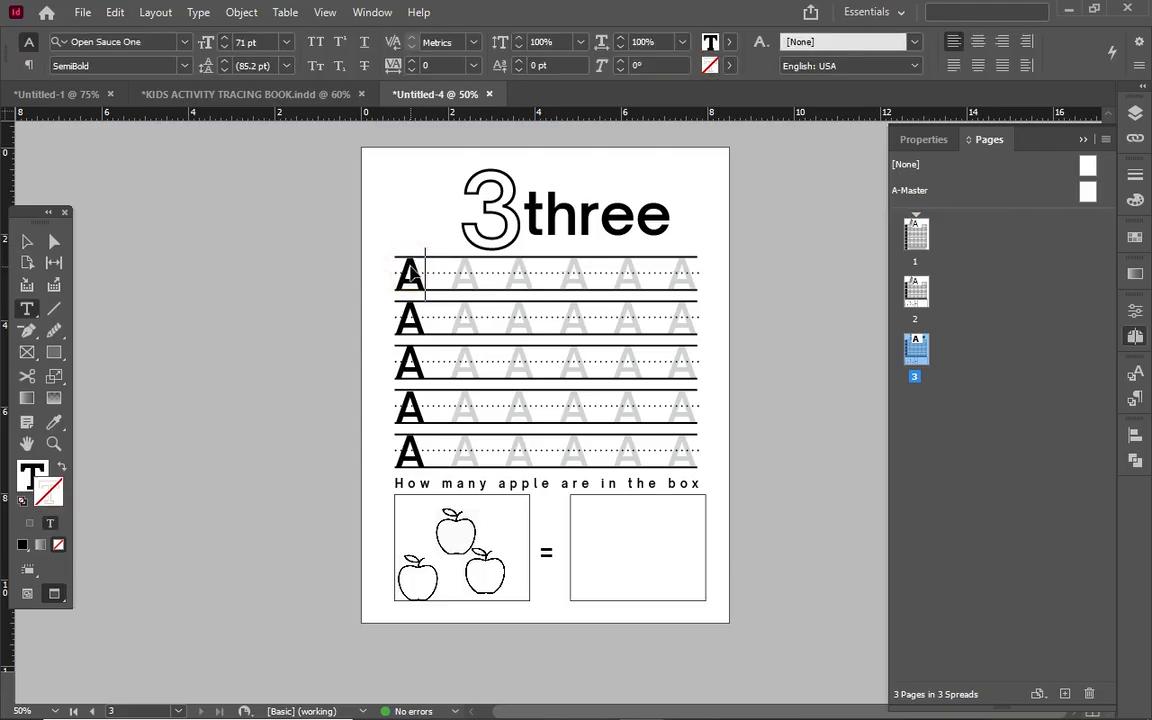
pyautogui.doubleClick(411, 273)
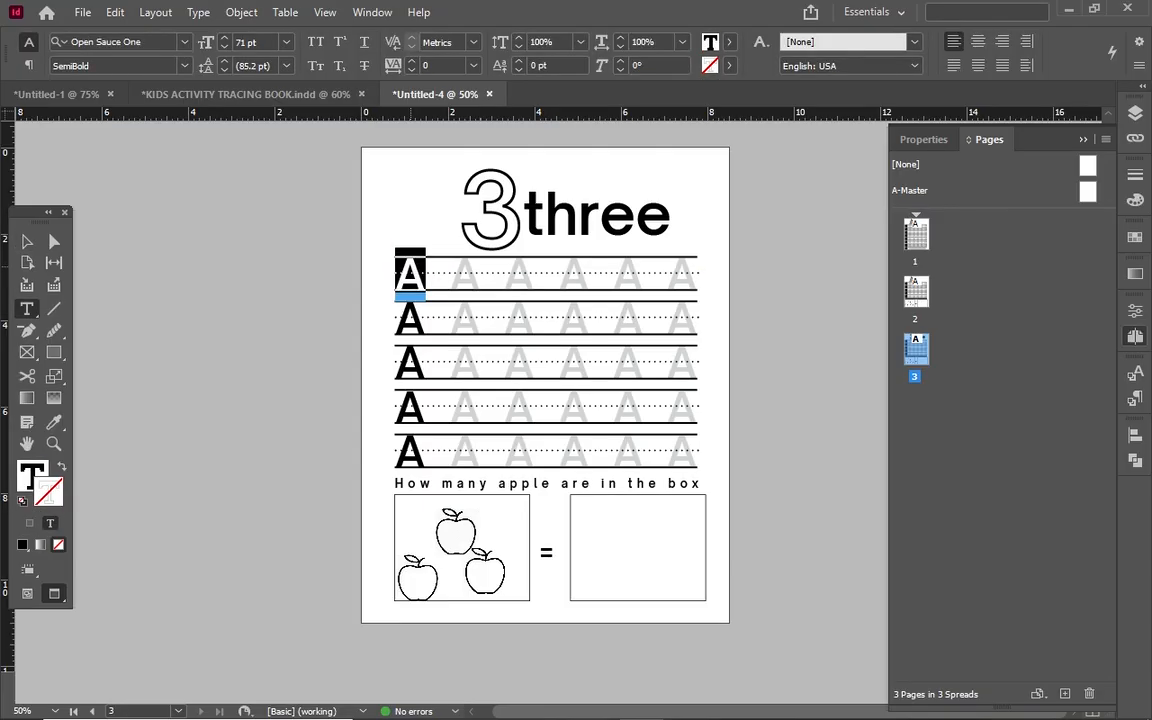
pyautogui.write('3')
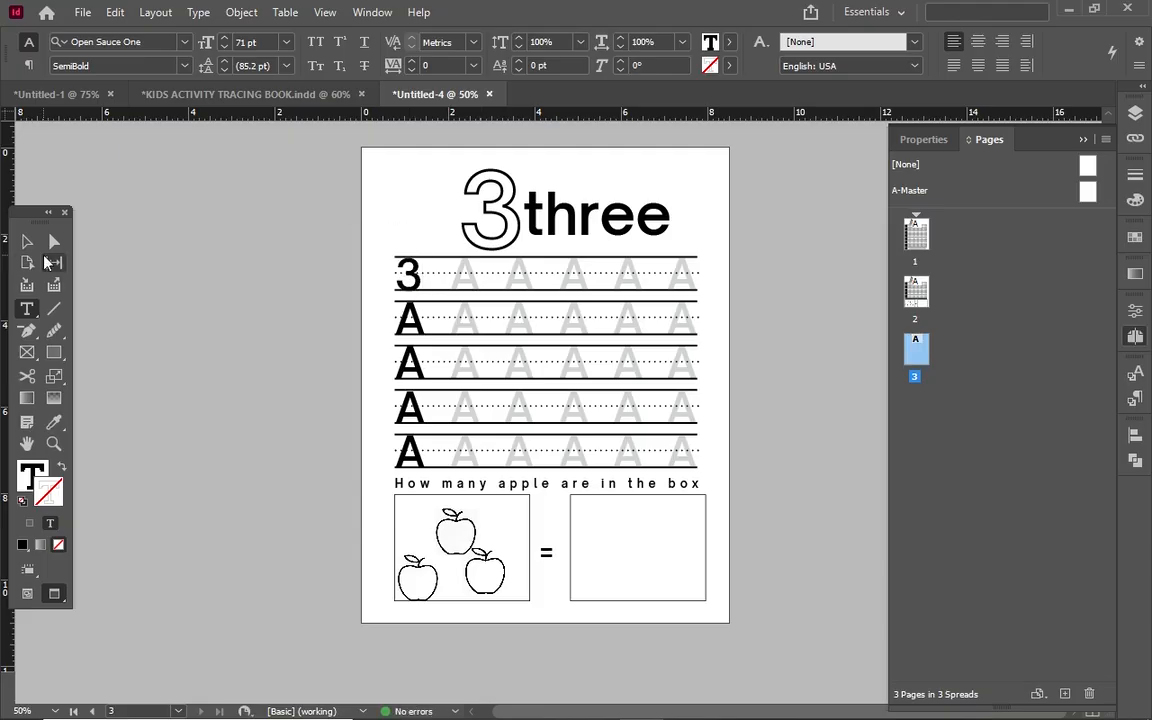
pyautogui.click(27, 241)
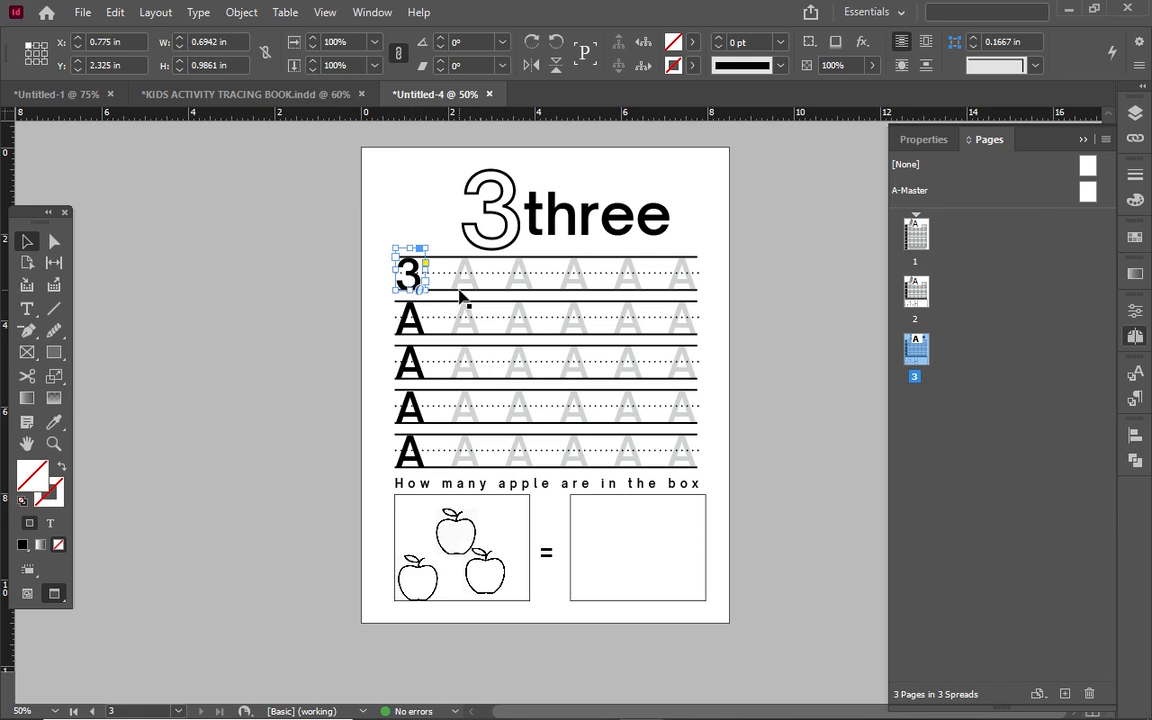
# Step: Select the second row of practice letters on page 3
pyautogui.moveTo(385, 311); pyautogui.dragTo(694, 311)
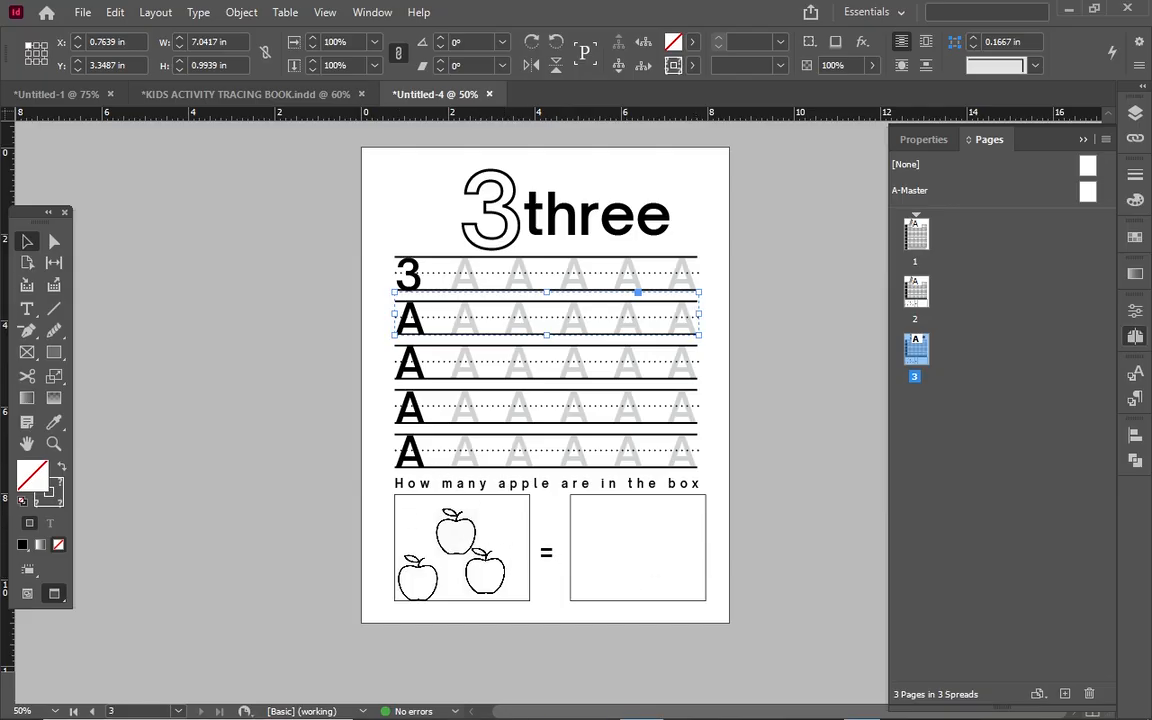
pyautogui.moveTo(641, 702)
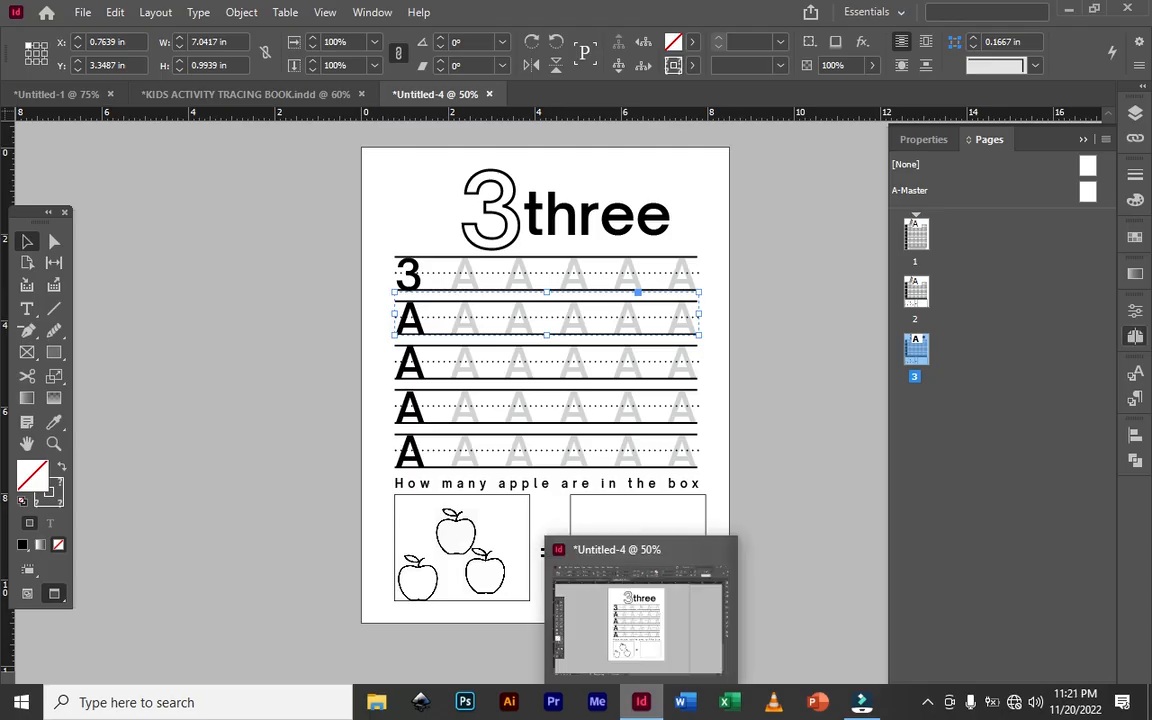
pyautogui.click(597, 588)
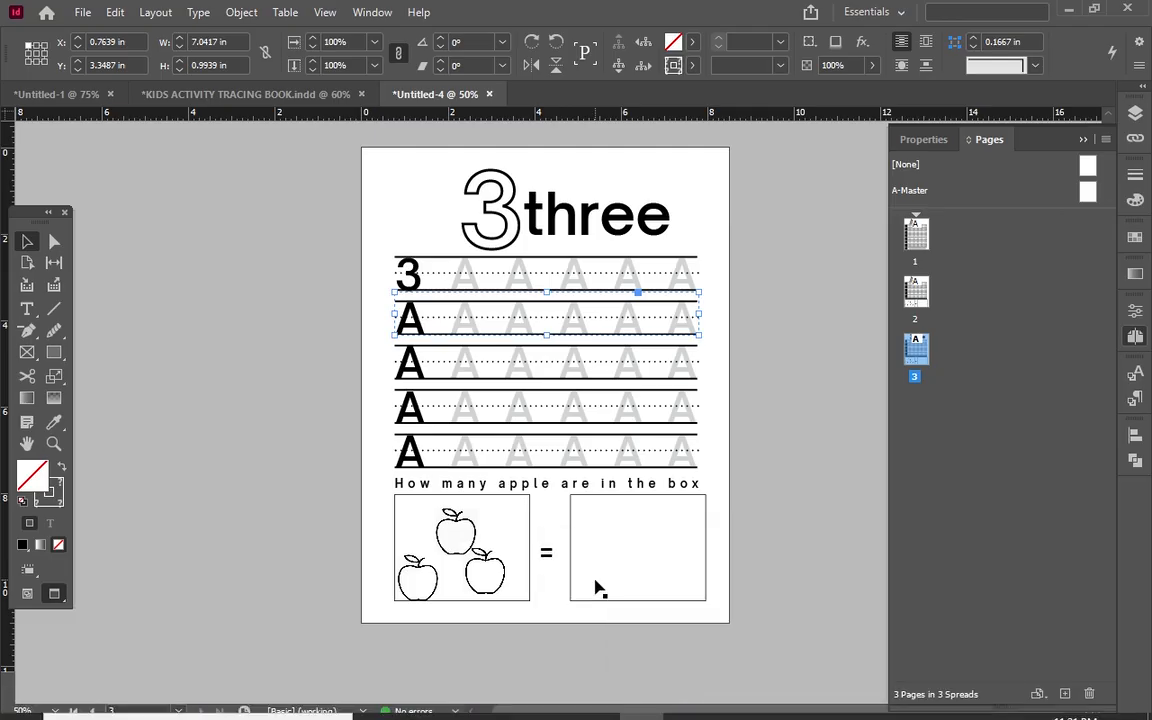